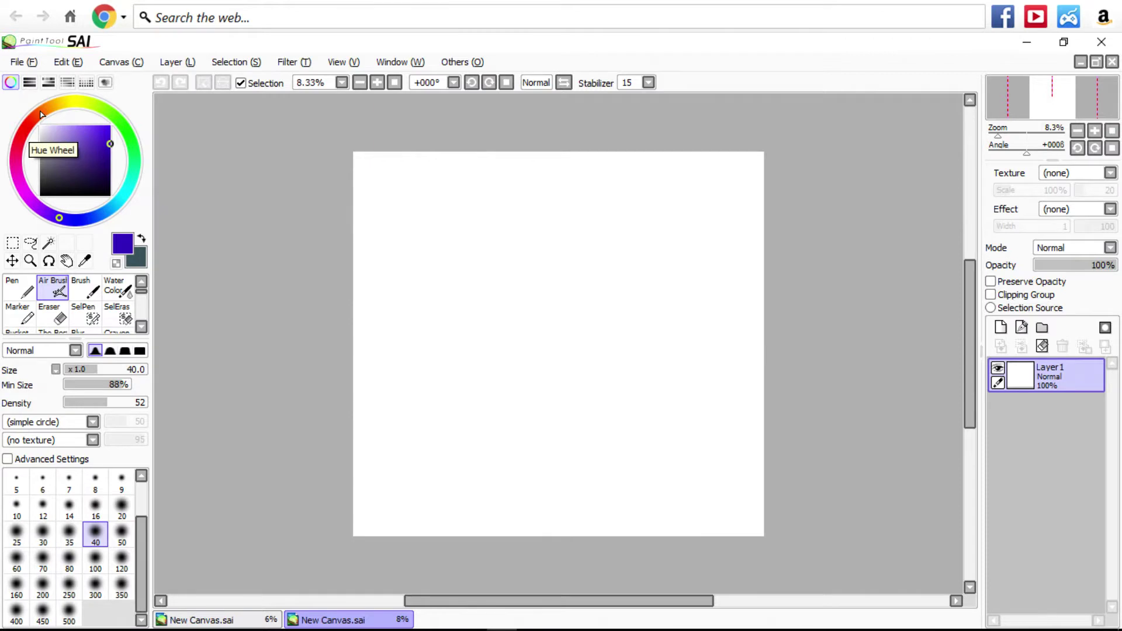
# Draw a short orange dash and the upper, right and lower edges of a bell-shaped outline with the Pen at size 250.
pyautogui.click(41, 112)
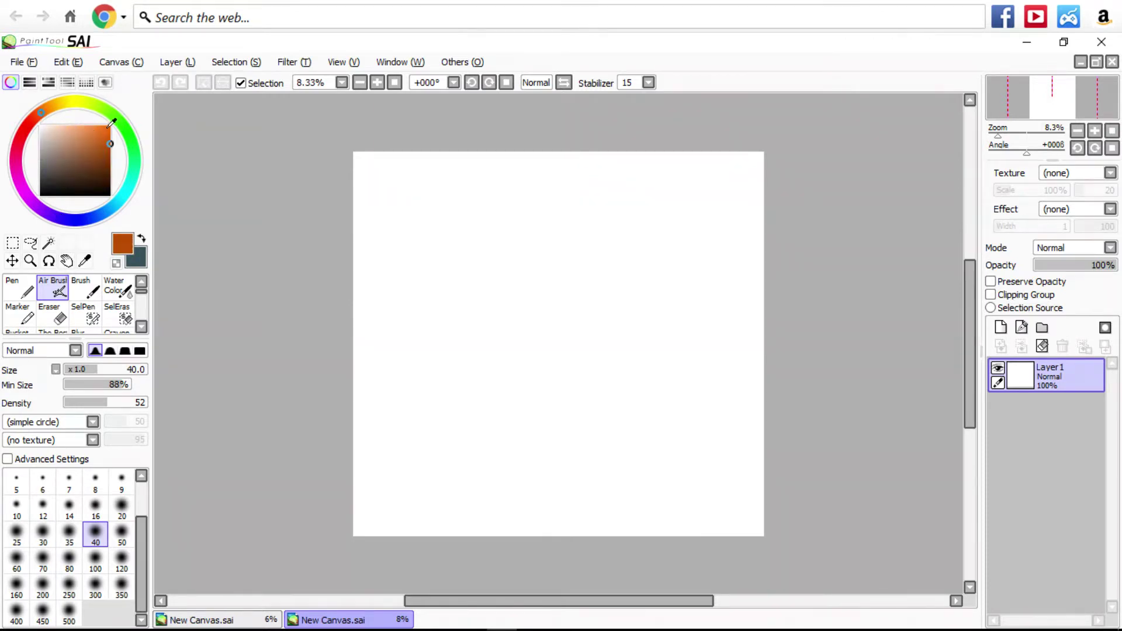
pyautogui.click(107, 131)
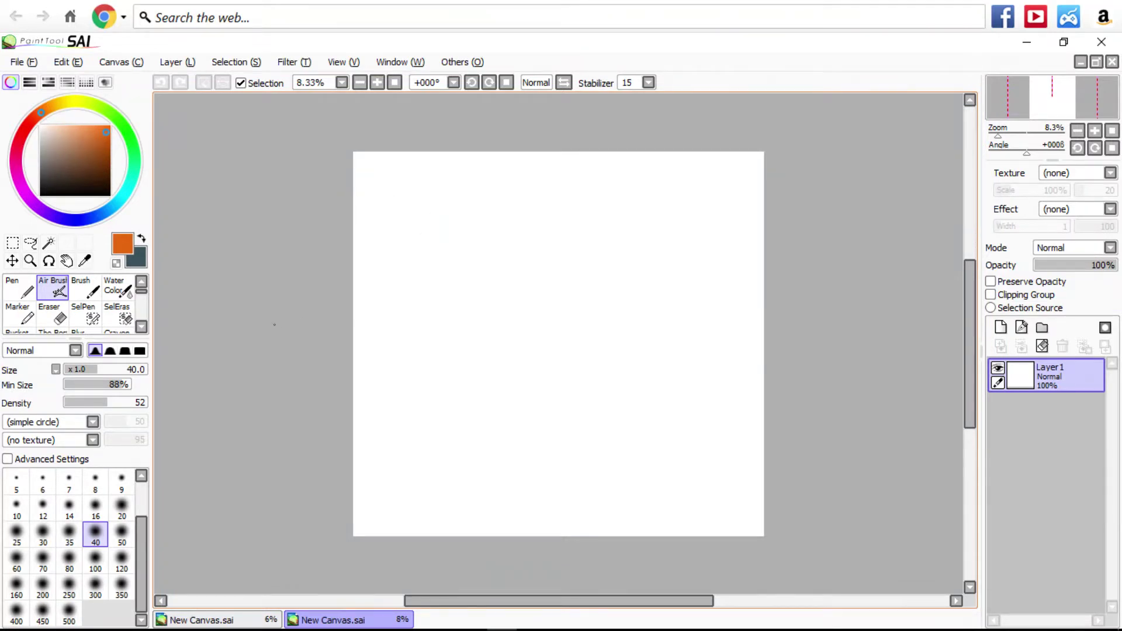
pyautogui.click(12, 299)
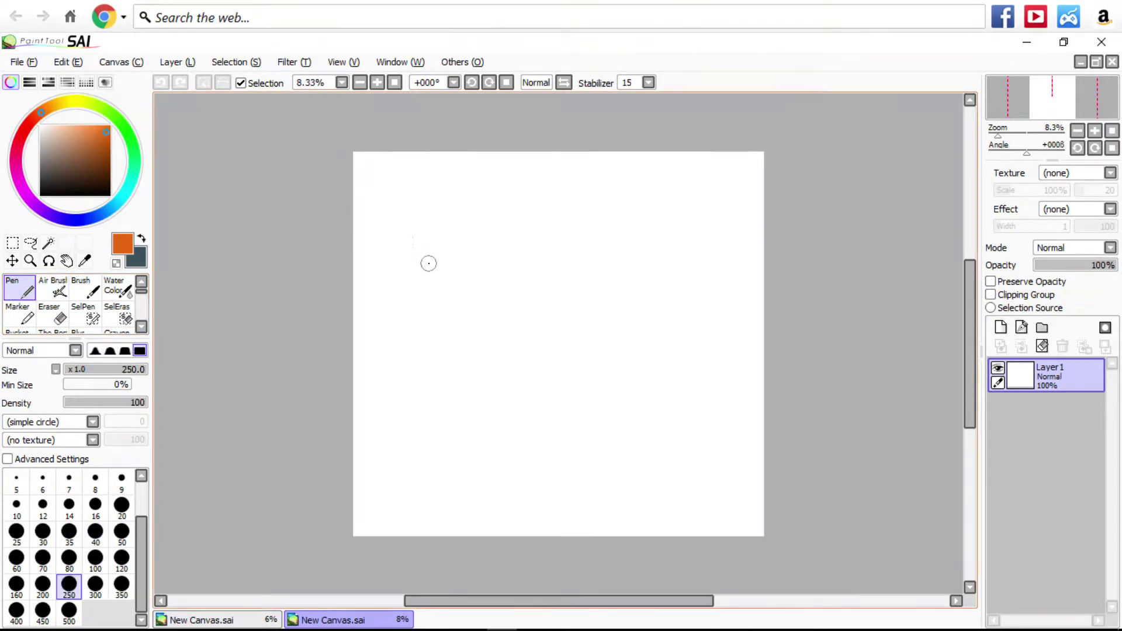
pyautogui.moveTo(428, 263); pyautogui.dragTo(442, 272)
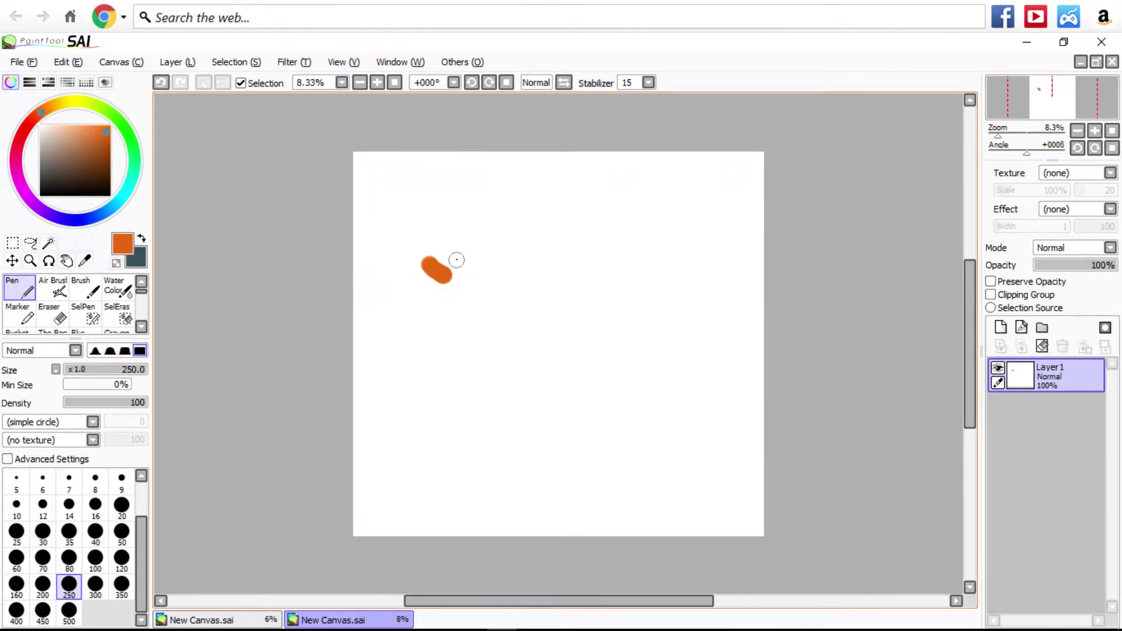
pyautogui.moveTo(469, 274)
pyautogui.mouseDown()
pyautogui.moveTo(566, 282)
pyautogui.moveTo(637, 273)
pyautogui.moveTo(652, 290)
pyautogui.moveTo(626, 330)
pyautogui.moveTo(672, 385)
pyautogui.moveTo(744, 446)
pyautogui.moveTo(807, 448)
pyautogui.moveTo(562, 504)
pyautogui.moveTo(432, 508)
pyautogui.moveTo(661, 463)
pyautogui.mouseUp()
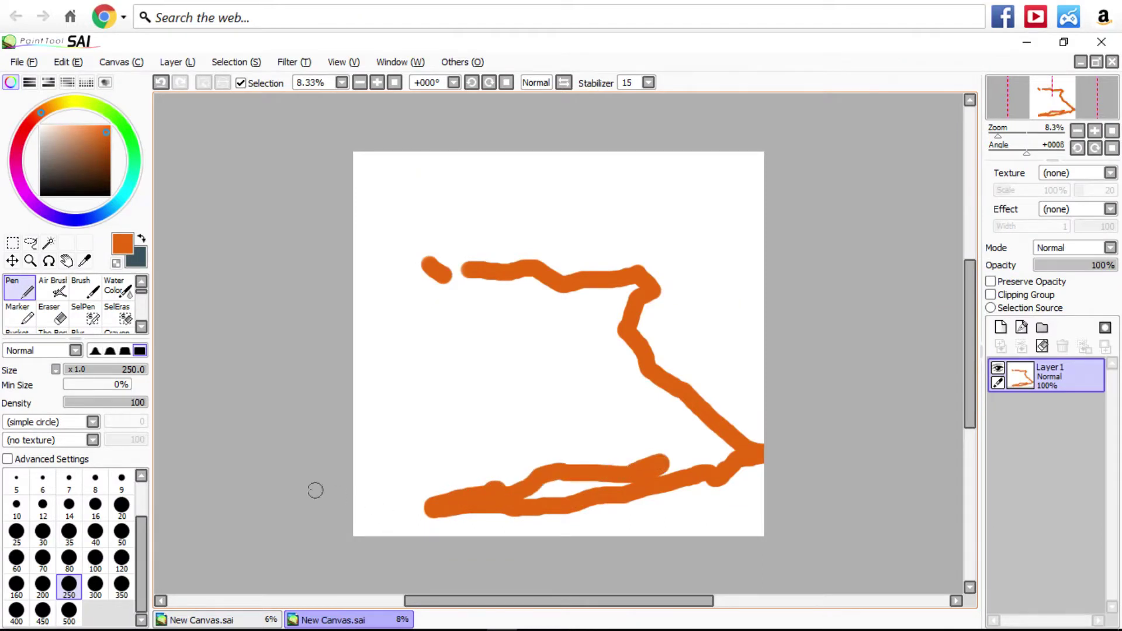
# Sample white and then orange from the canvas, and draw the outline's left side from its base up to the neck.
pyautogui.keyDown('alt'); pyautogui.click(394, 477); pyautogui.keyUp('alt')
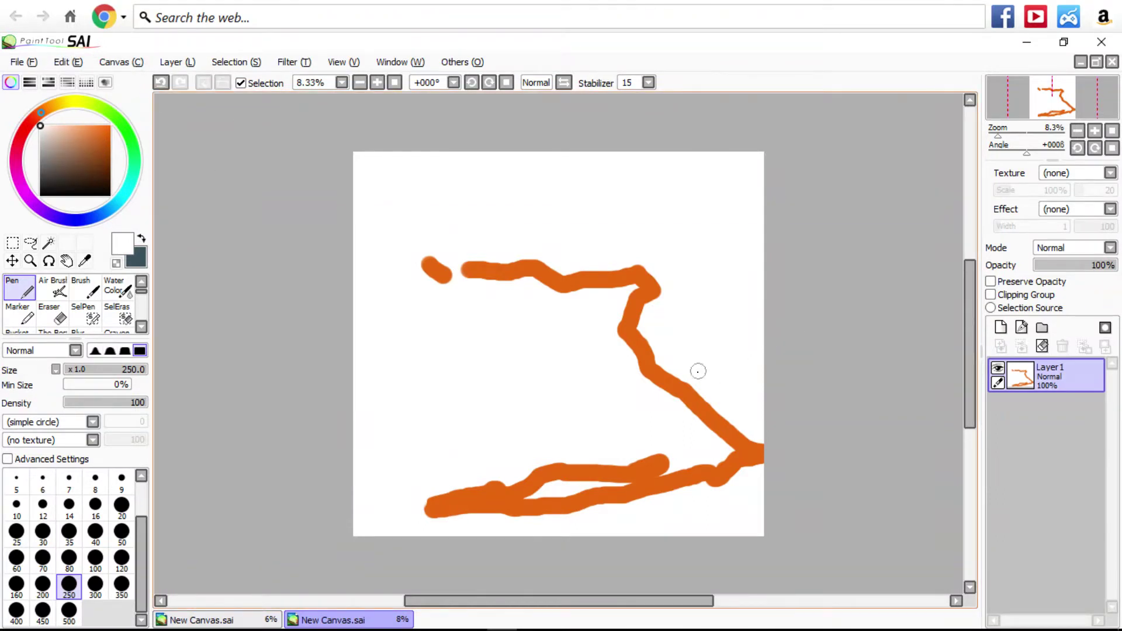
pyautogui.keyDown('alt'); pyautogui.click(672, 393); pyautogui.keyUp('alt')
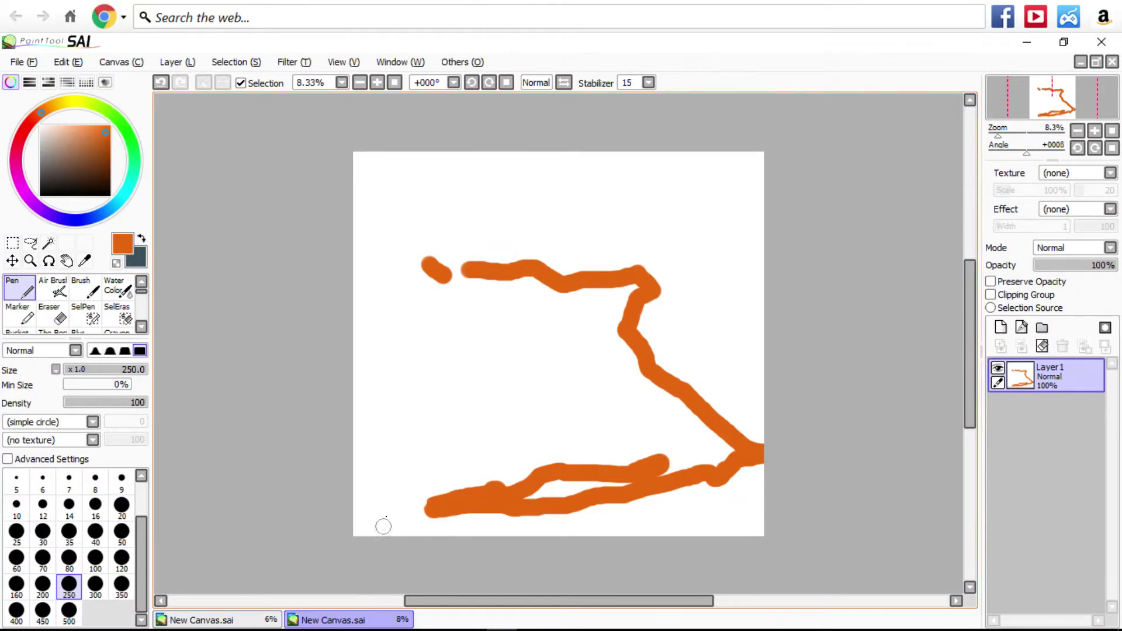
pyautogui.moveTo(425, 504)
pyautogui.mouseDown()
pyautogui.moveTo(408, 479)
pyautogui.moveTo(437, 416)
pyautogui.moveTo(531, 311)
pyautogui.moveTo(542, 267)
pyautogui.mouseUp()
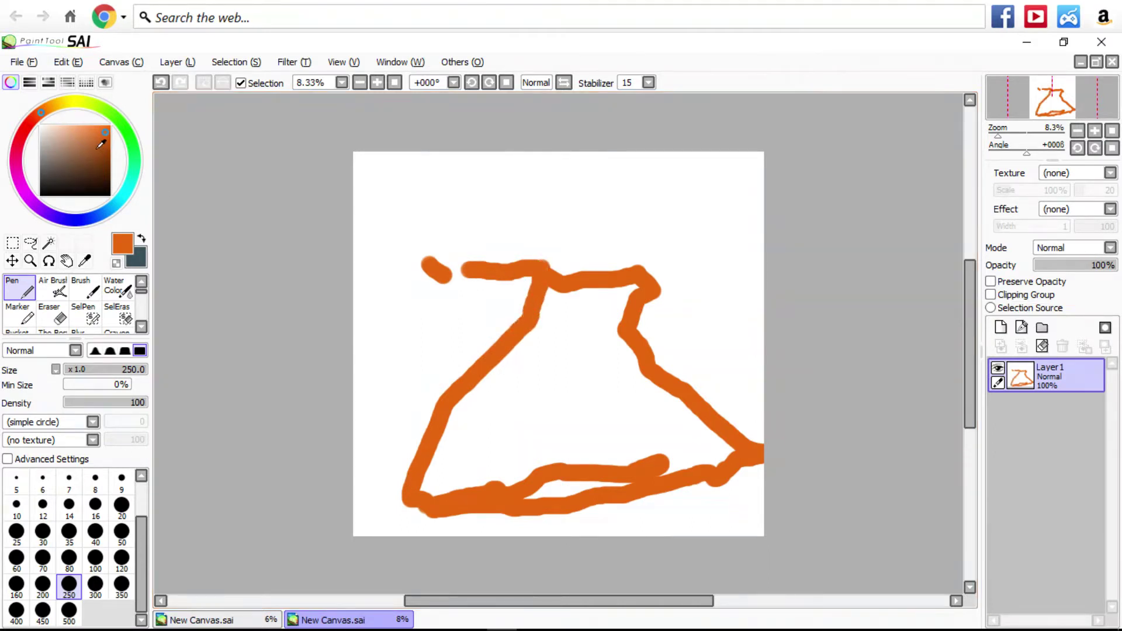
# Draw a black hooked stroke rising above the neck of the orange outline.
pyautogui.click(57, 193)
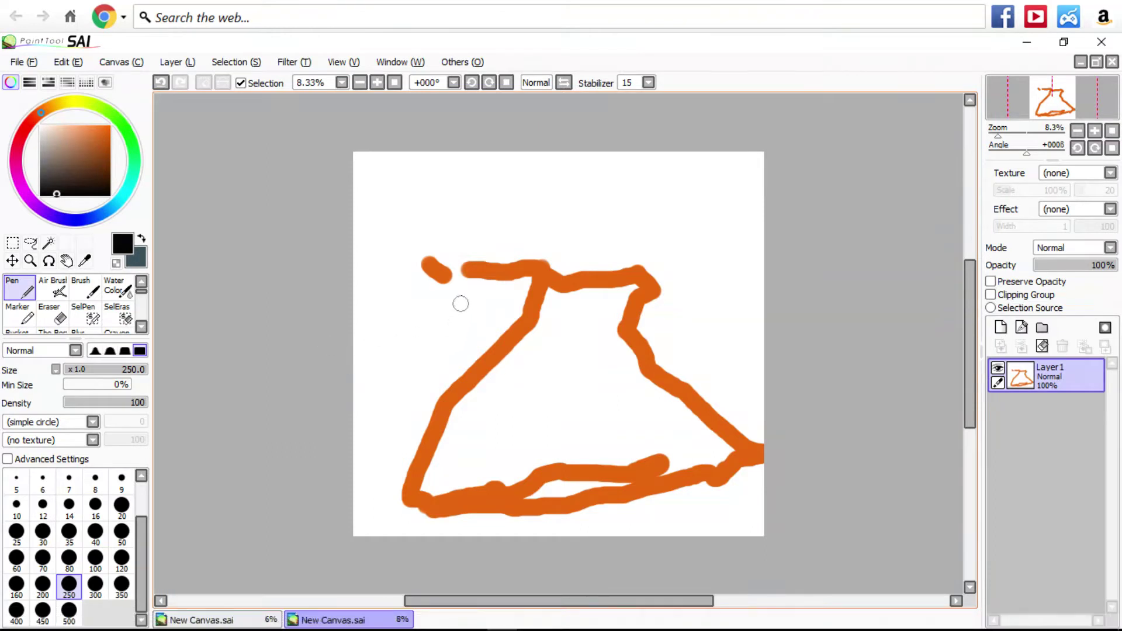
pyautogui.click(609, 256)
pyautogui.moveTo(610, 255)
pyautogui.mouseDown()
pyautogui.moveTo(620, 201)
pyautogui.moveTo(588, 176)
pyautogui.moveTo(549, 331)
pyautogui.mouseUp()
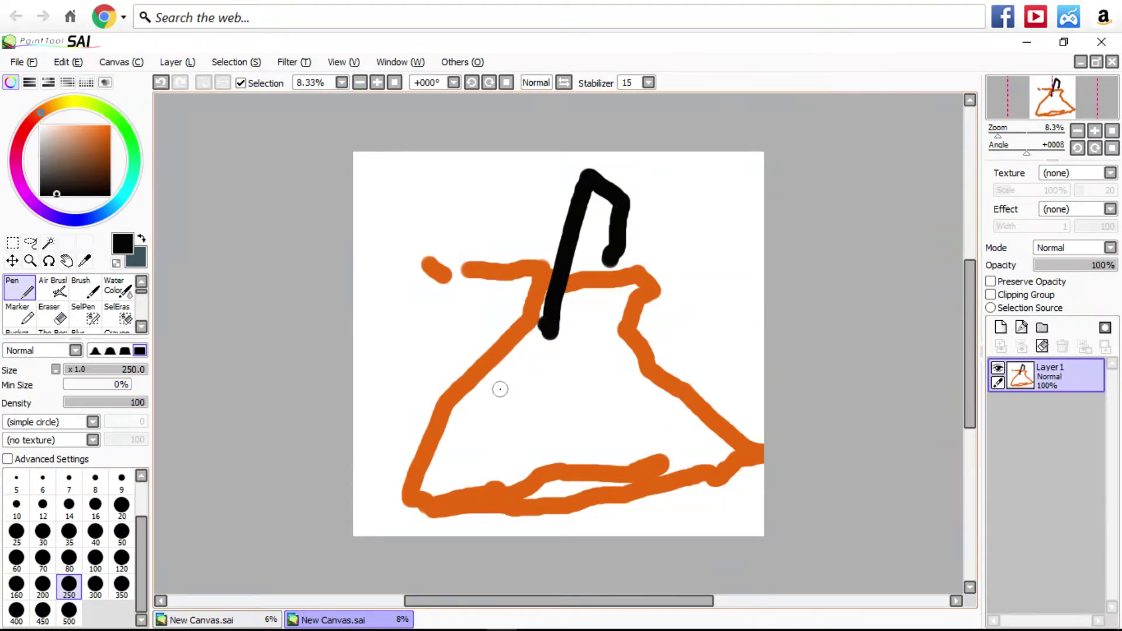
# Draw two black eye and brow shapes and a looped mouth inside the orange outline.
pyautogui.moveTo(499, 389); pyautogui.dragTo(500, 384)
pyautogui.moveTo(566, 374)
pyautogui.mouseDown()
pyautogui.moveTo(589, 357)
pyautogui.moveTo(636, 392)
pyautogui.moveTo(655, 367)
pyautogui.moveTo(669, 371)
pyautogui.moveTo(584, 376)
pyautogui.moveTo(537, 396)
pyautogui.mouseUp()
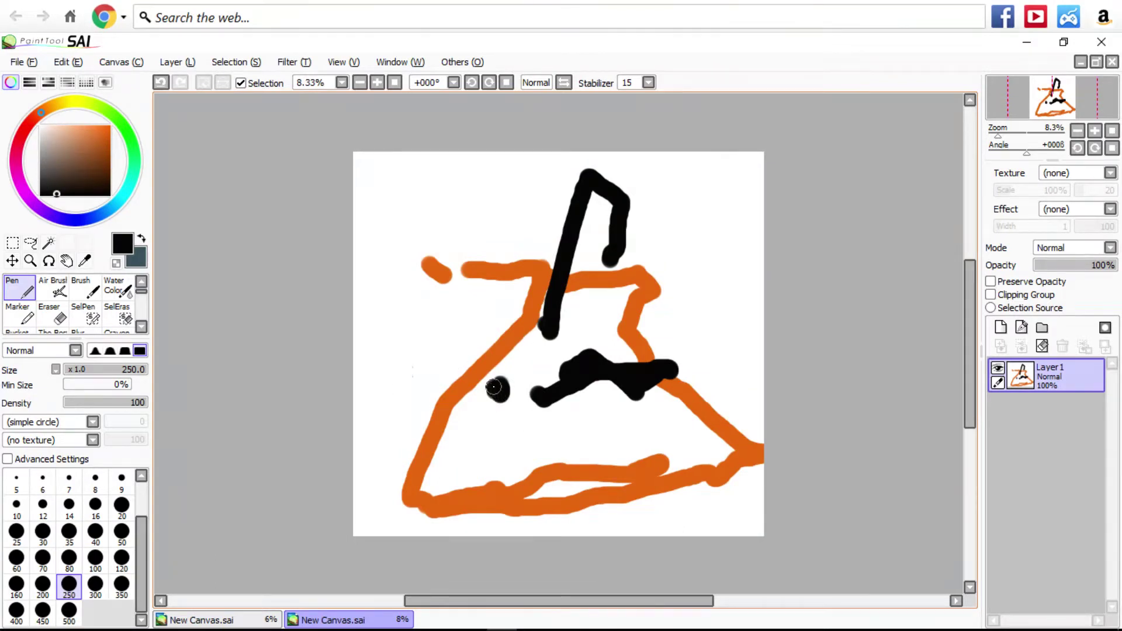
pyautogui.moveTo(494, 387)
pyautogui.mouseDown()
pyautogui.moveTo(462, 365)
pyautogui.moveTo(453, 333)
pyautogui.mouseUp()
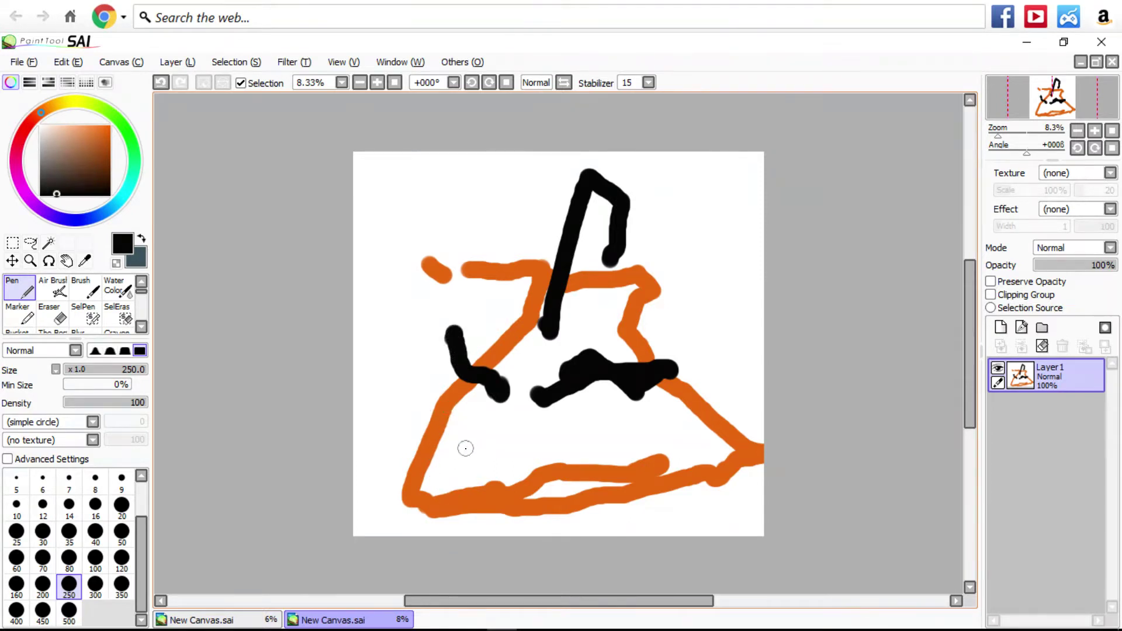
pyautogui.moveTo(465, 448)
pyautogui.mouseDown()
pyautogui.moveTo(501, 466)
pyautogui.moveTo(605, 420)
pyautogui.moveTo(532, 431)
pyautogui.moveTo(467, 422)
pyautogui.moveTo(453, 462)
pyautogui.moveTo(461, 472)
pyautogui.mouseUp()
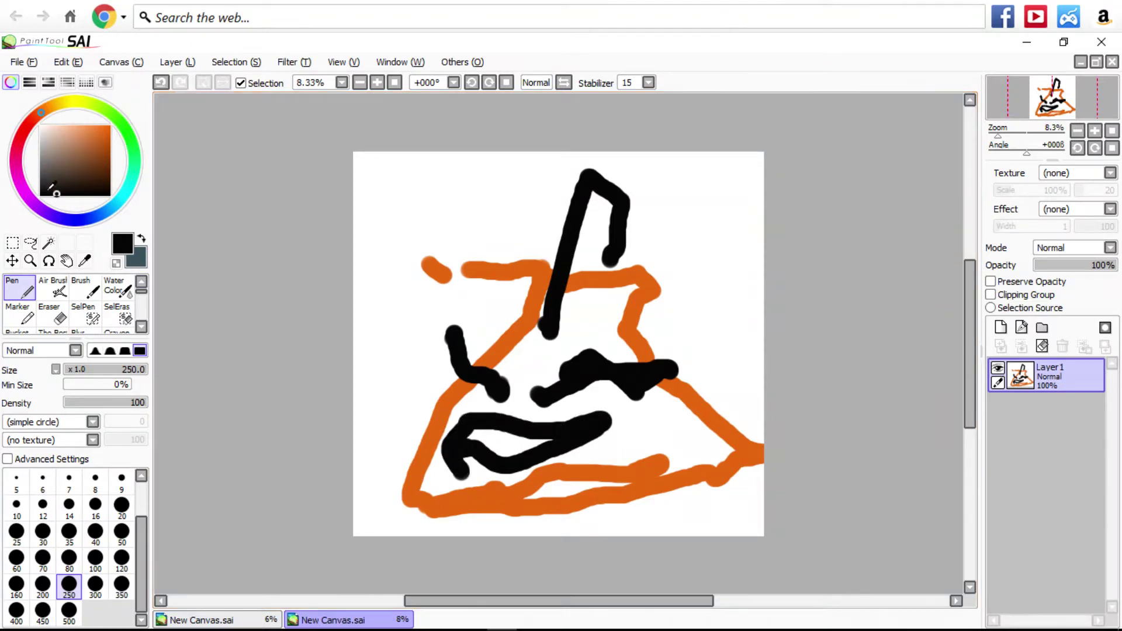
# Draw a red line from the canvas's left side down to the outline's base and across into the mouth.
pyautogui.click(27, 125)
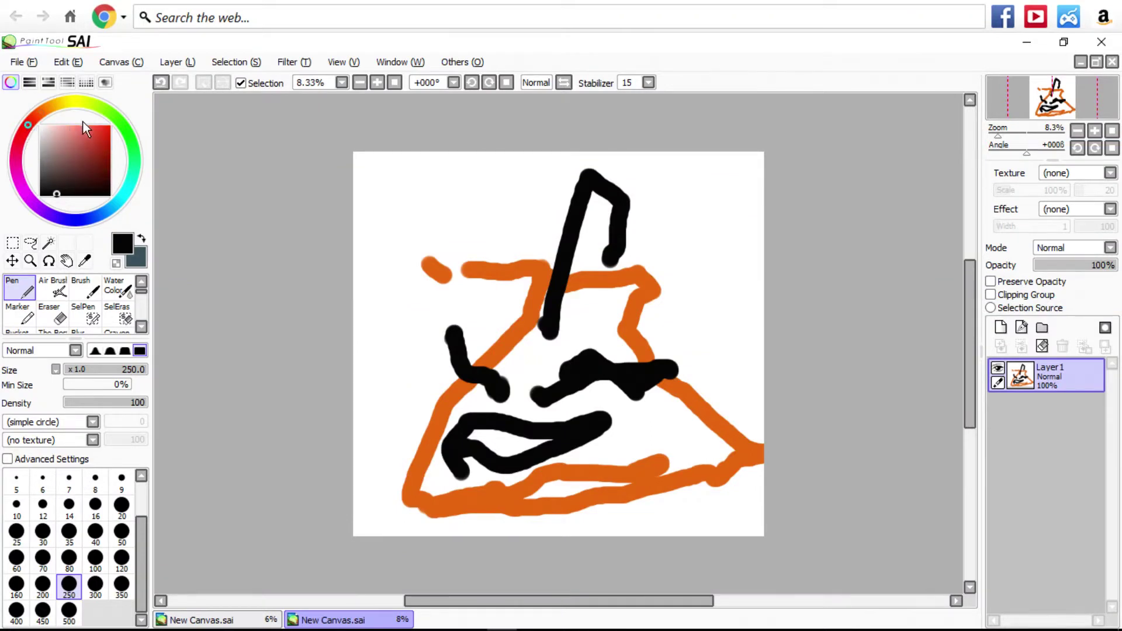
pyautogui.click(101, 139)
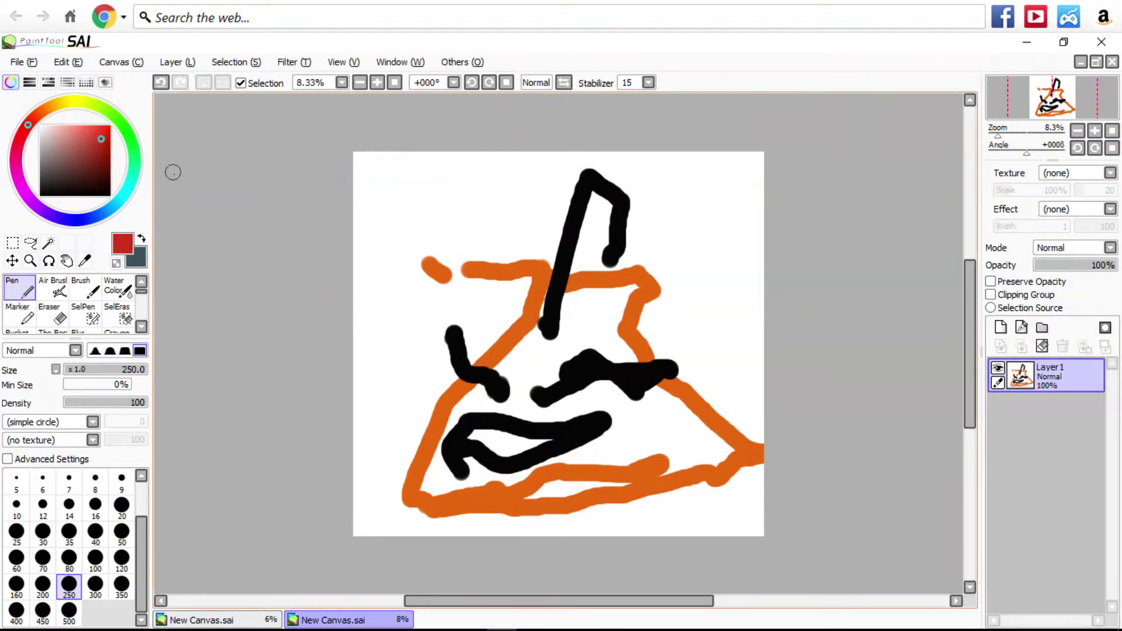
pyautogui.moveTo(370, 301)
pyautogui.mouseDown()
pyautogui.moveTo(428, 434)
pyautogui.moveTo(447, 451)
pyautogui.moveTo(536, 453)
pyautogui.moveTo(549, 433)
pyautogui.moveTo(514, 432)
pyautogui.mouseUp()
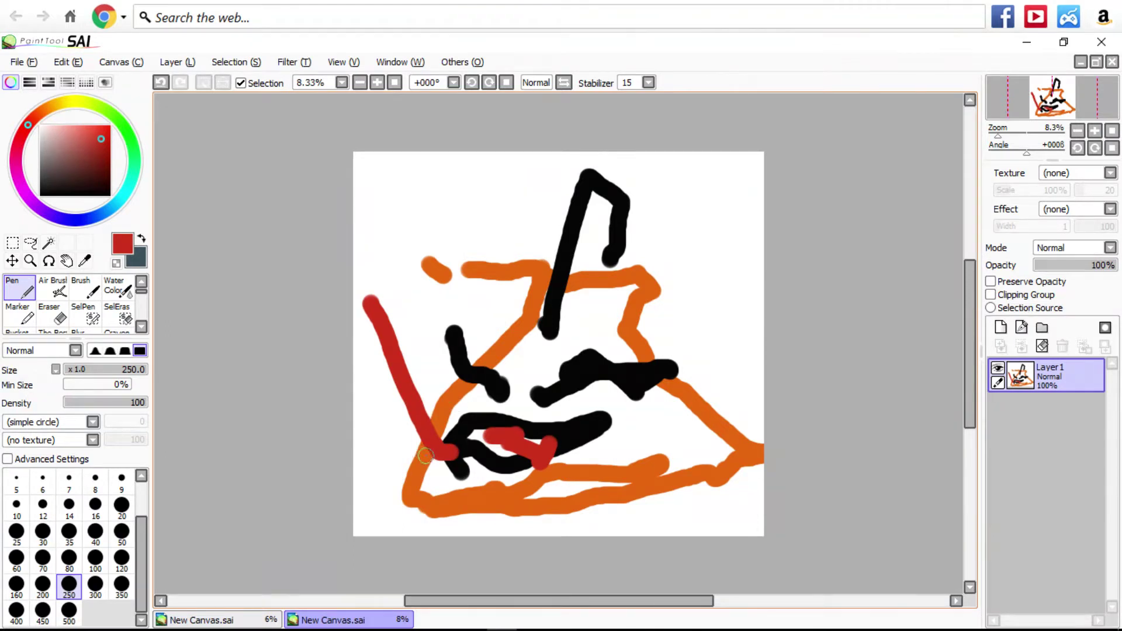
pyautogui.moveTo(444, 448); pyautogui.dragTo(515, 445)
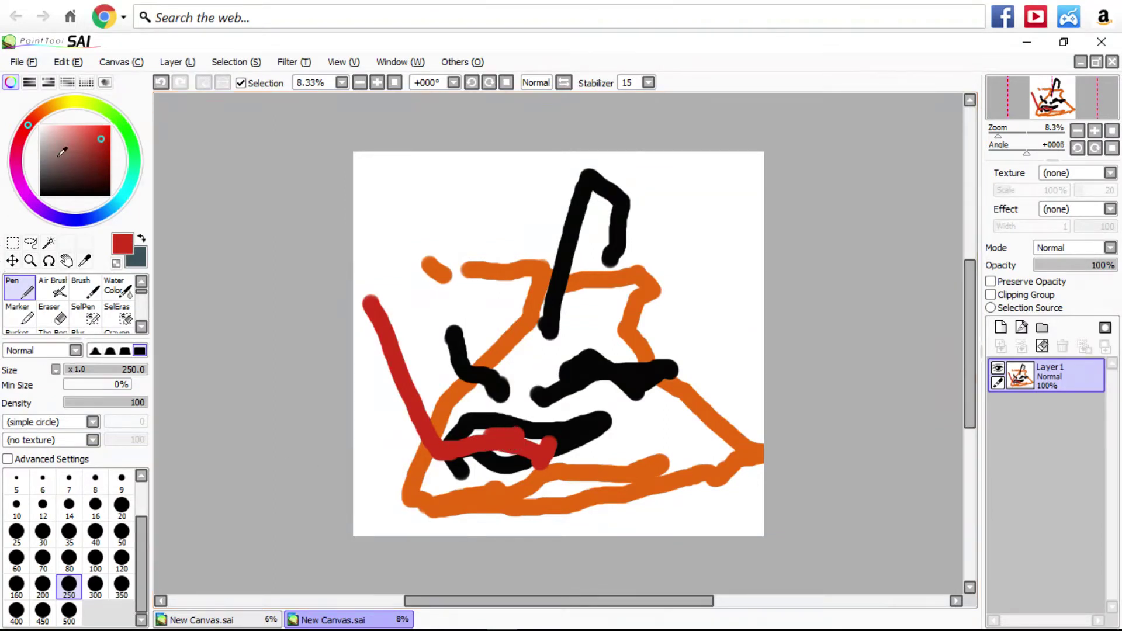
# Add a short thick black stroke just above the upper end of the red line.
pyautogui.click(53, 191)
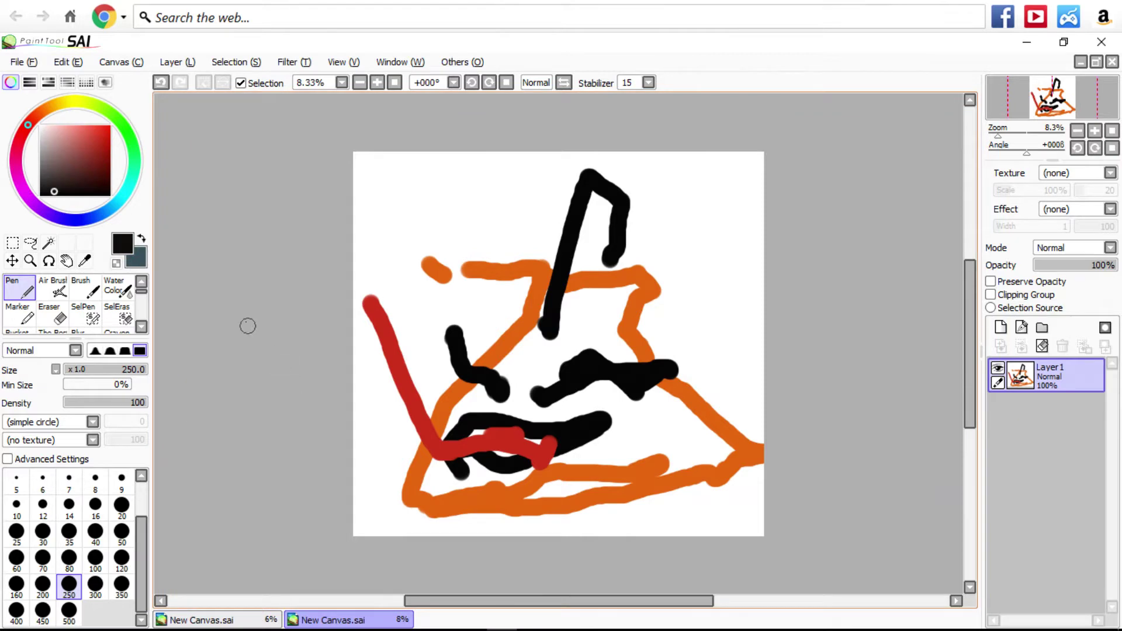
pyautogui.click(375, 279)
pyautogui.moveTo(375, 279)
pyautogui.mouseDown()
pyautogui.moveTo(397, 231)
pyautogui.moveTo(366, 284)
pyautogui.mouseUp()
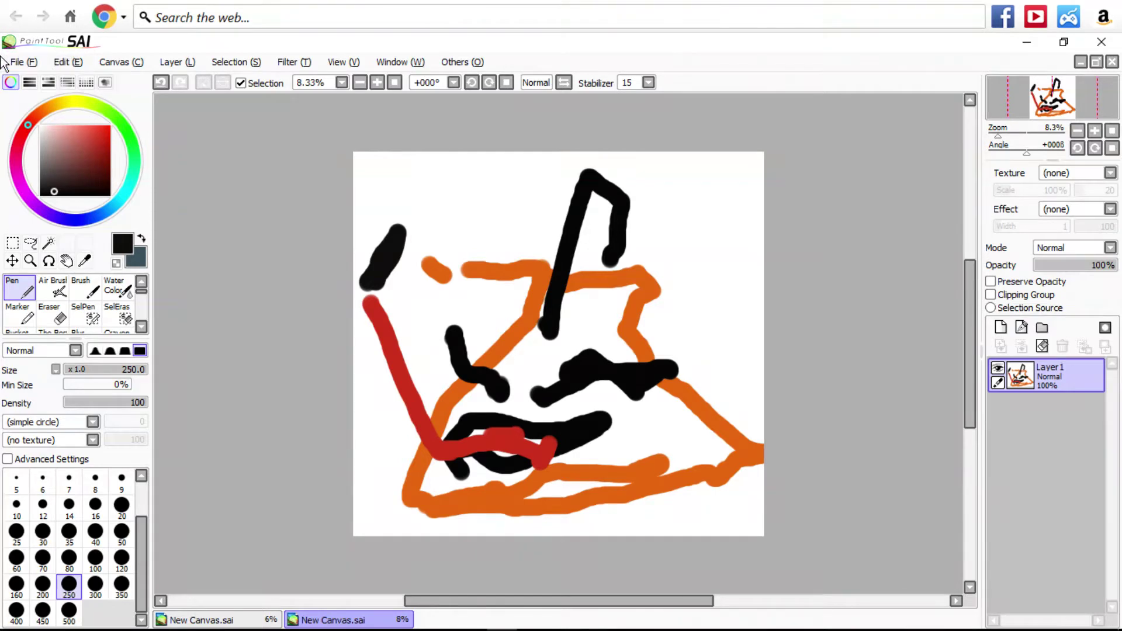
# Create a new blank canvas.
pyautogui.hotkey('alt', 'f')
pyautogui.click(51, 65)
pyautogui.click(23, 80)
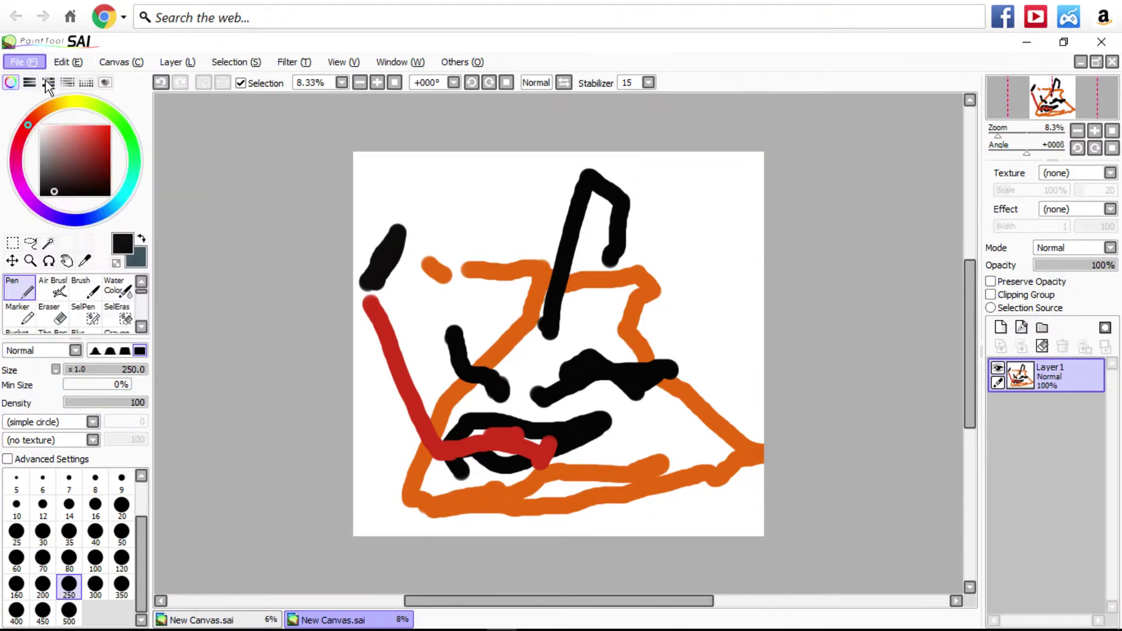
pyautogui.click(315, 299)
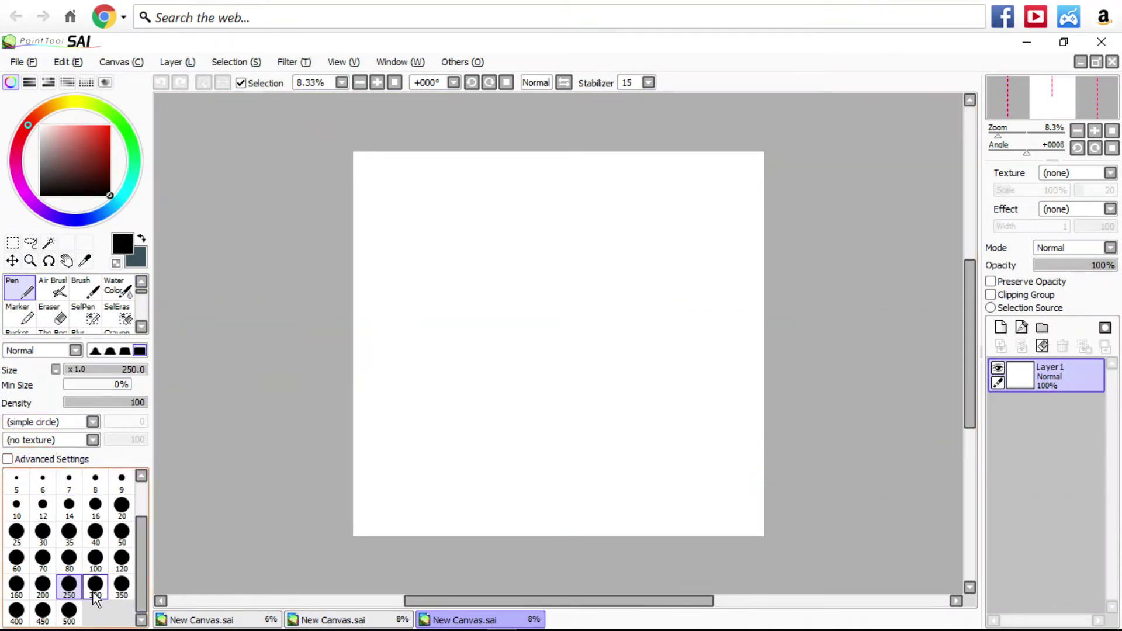
# Set the Pen size to 100 and fill the whole new canvas with dark blue using the Bucket.
pyautogui.scroll(2, 528, 263)
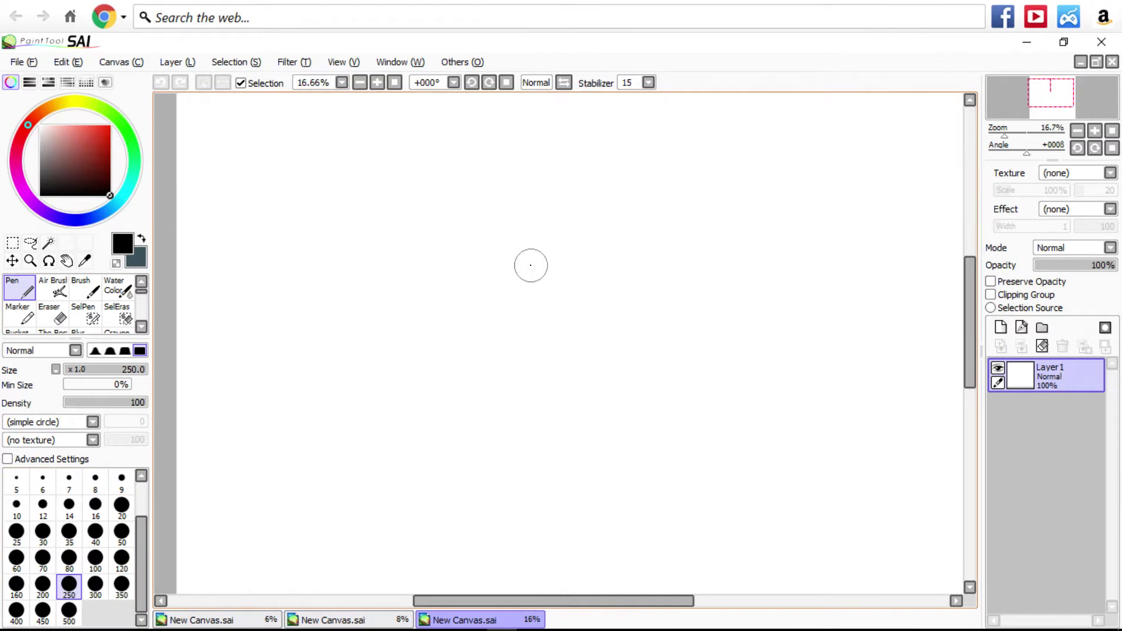
pyautogui.scroll(-3, 465, 258)
pyautogui.scroll(1, 513, 240)
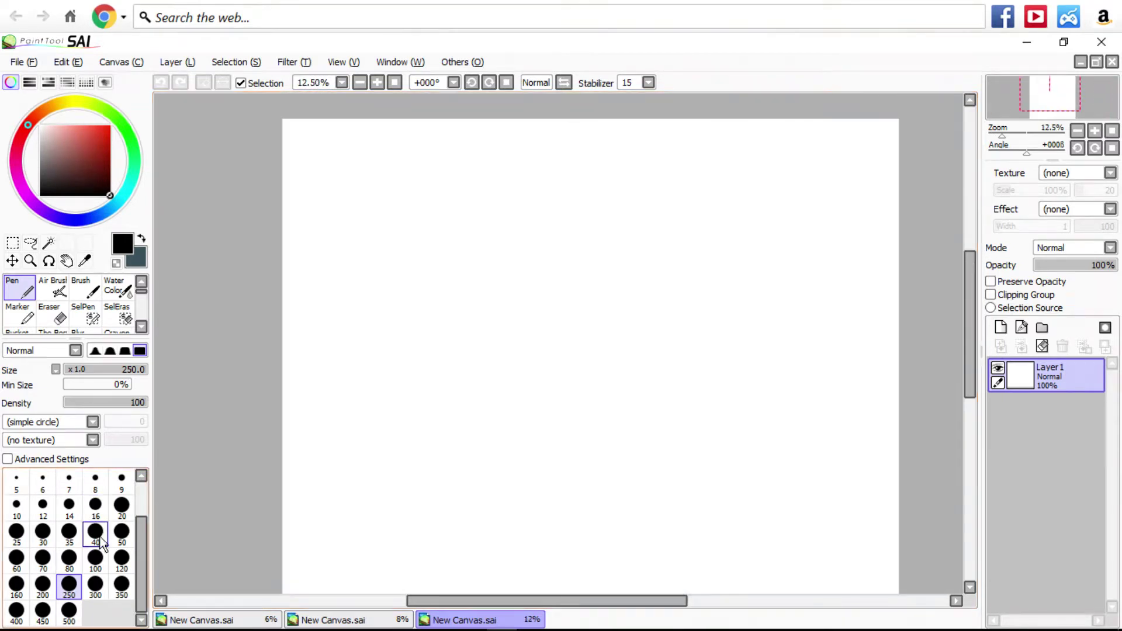
pyautogui.click(95, 558)
pyautogui.moveTo(41, 196)
pyautogui.mouseDown()
pyautogui.moveTo(40, 182)
pyautogui.moveTo(95, 160)
pyautogui.moveTo(104, 174)
pyautogui.mouseUp()
pyautogui.click(82, 221)
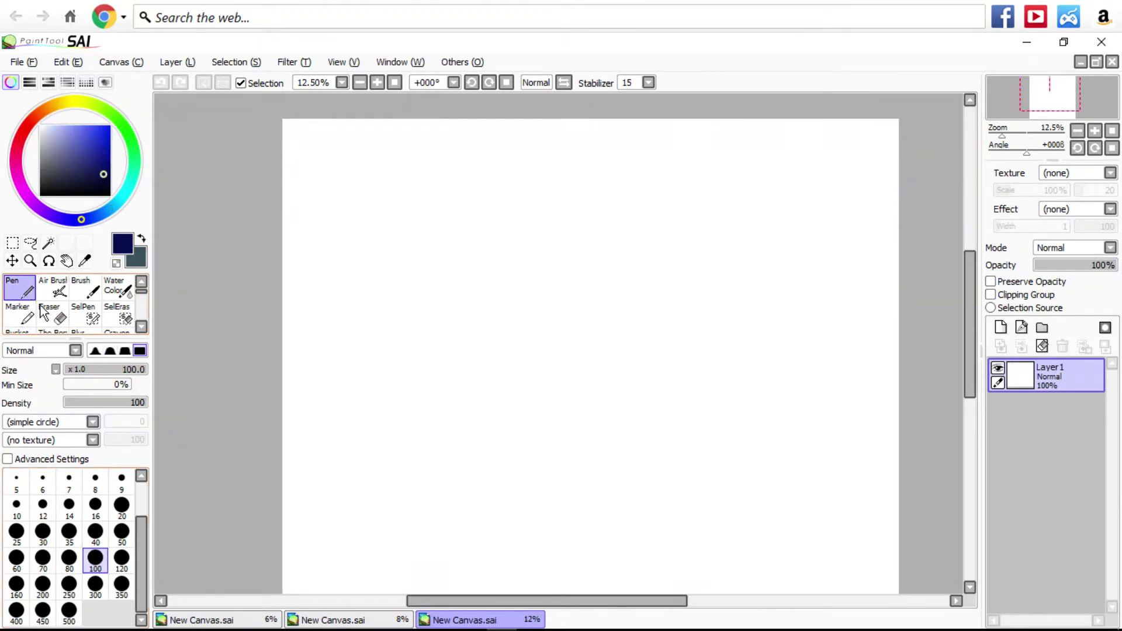
pyautogui.scroll(-1, 58, 310)
pyautogui.click(58, 319)
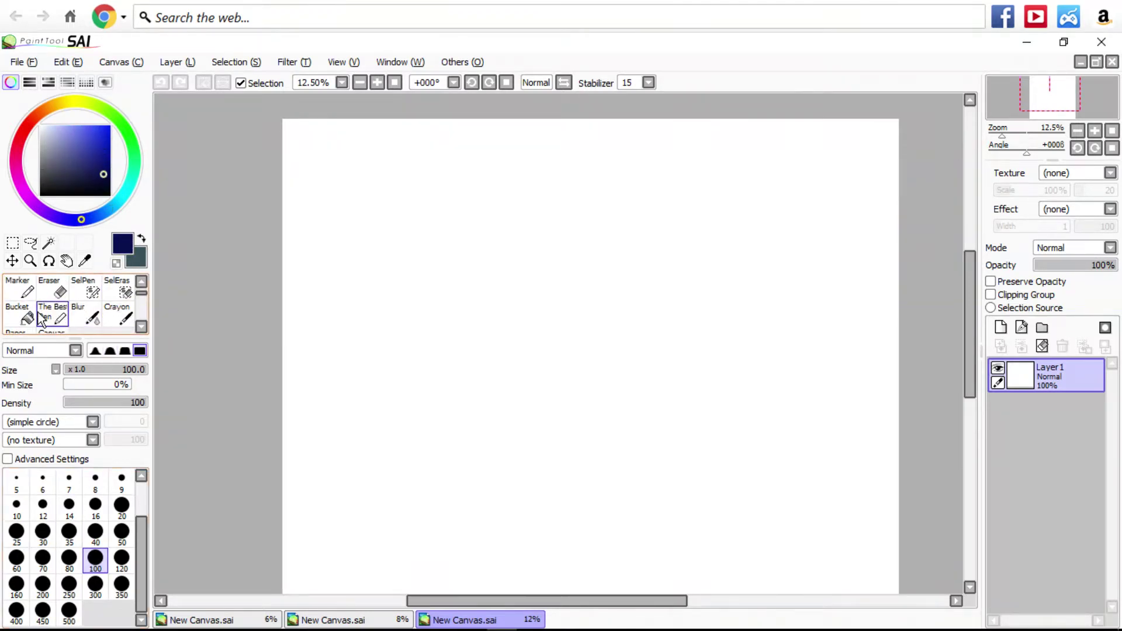
pyautogui.click(21, 314)
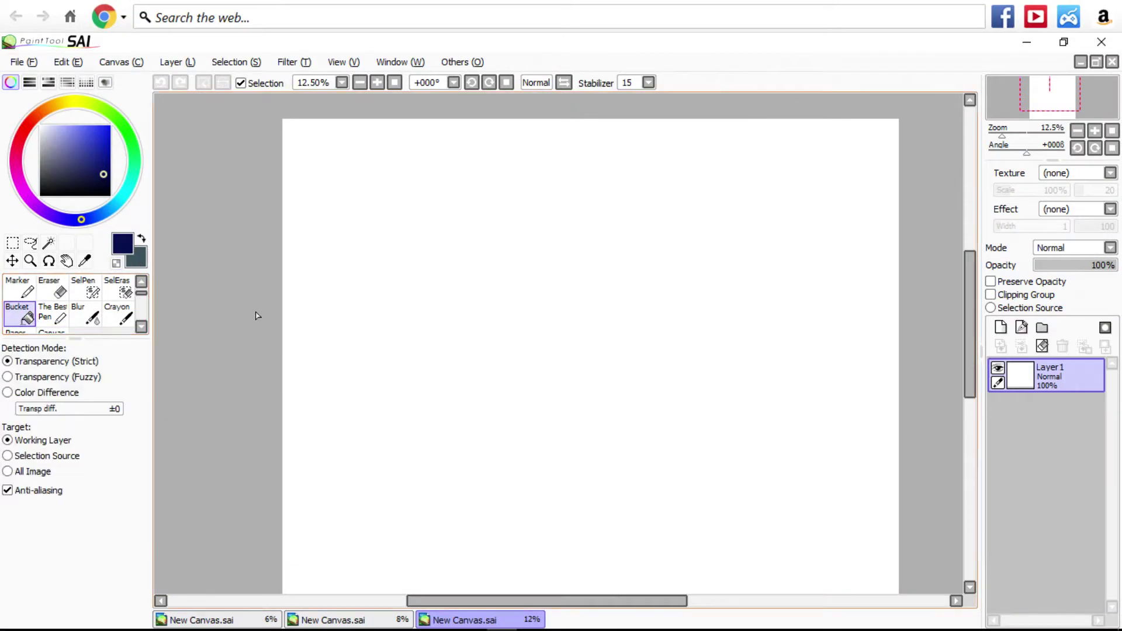
pyautogui.click(422, 313)
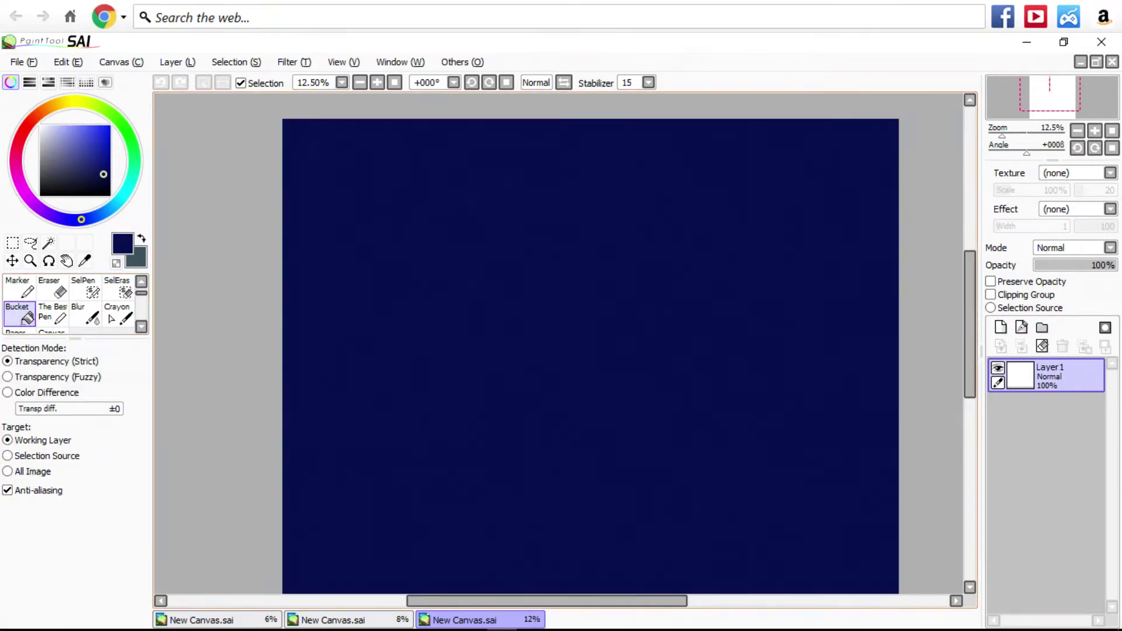
# Draw two curved lines down from the canvas's upper edge with the black Pen at size 100.
pyautogui.scroll(-1, 422, 312)
pyautogui.click(18, 286)
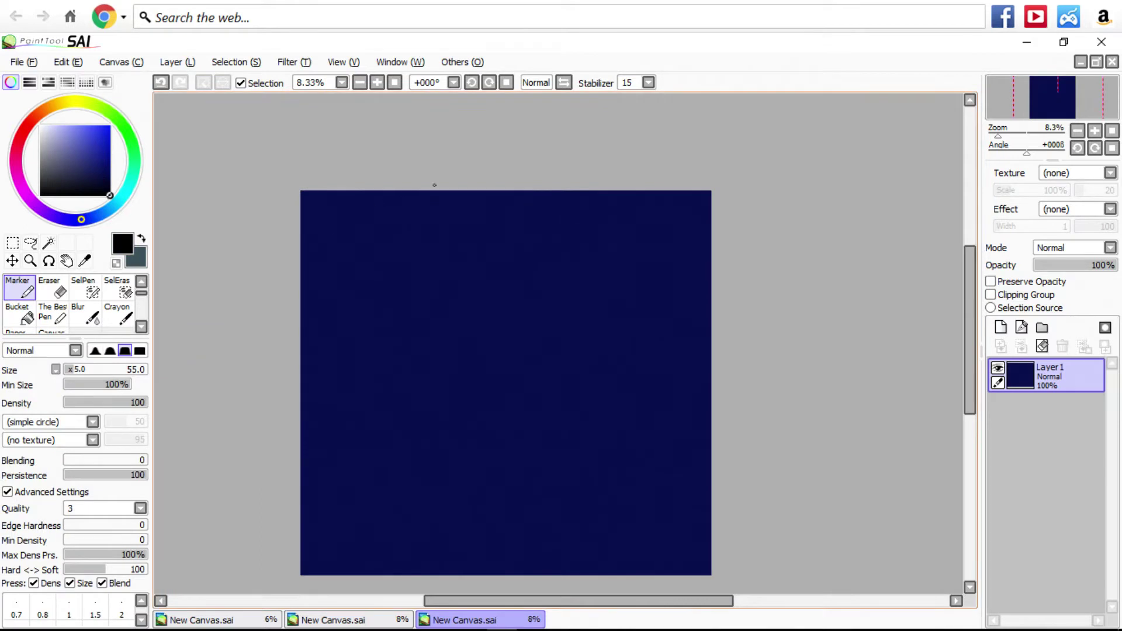
pyautogui.scroll(1, 42, 309)
pyautogui.click(18, 287)
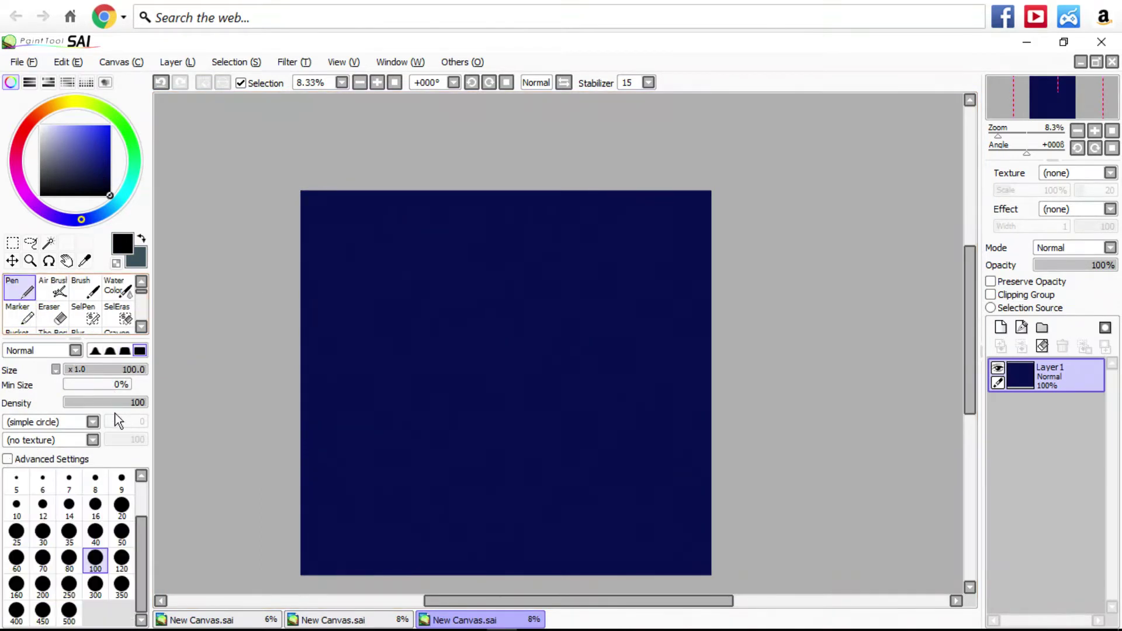
pyautogui.click(95, 507)
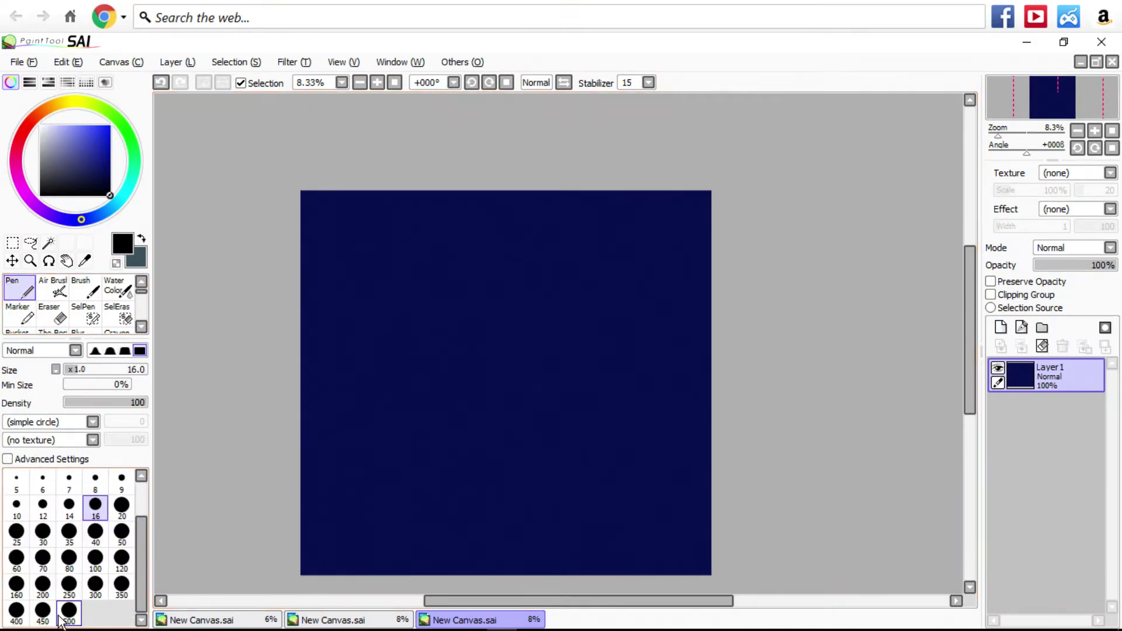
pyautogui.click(95, 561)
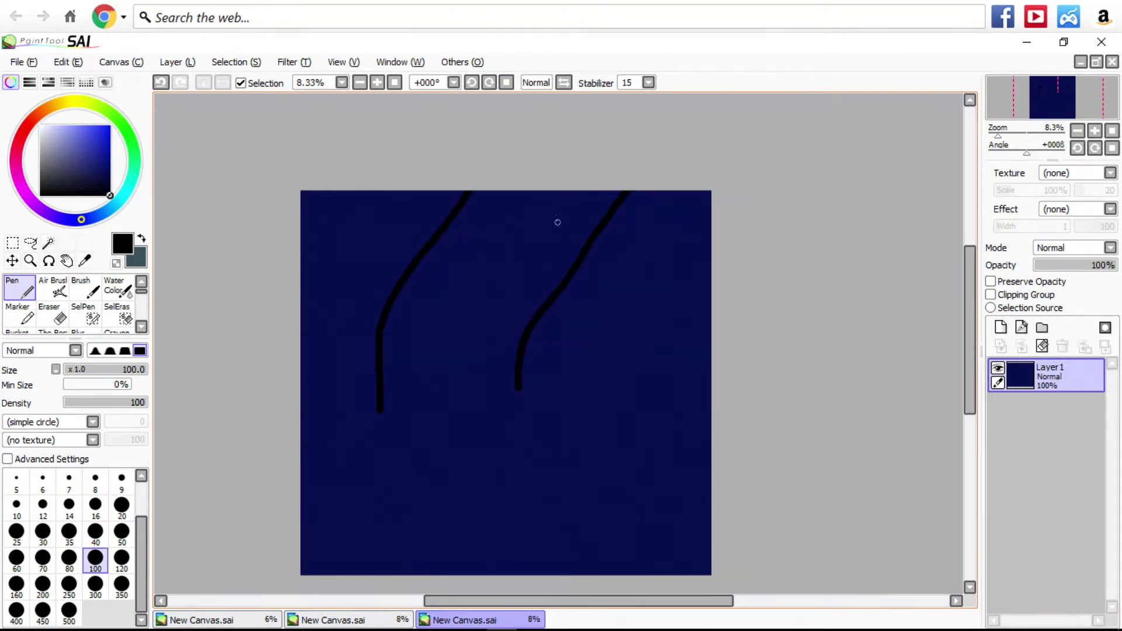
# Undo the two curved lines and draw a narrower slanted limb with an oval end in black.
pyautogui.hotkey('ctrl', 'z')
pyautogui.hotkey('ctrl', 'z')
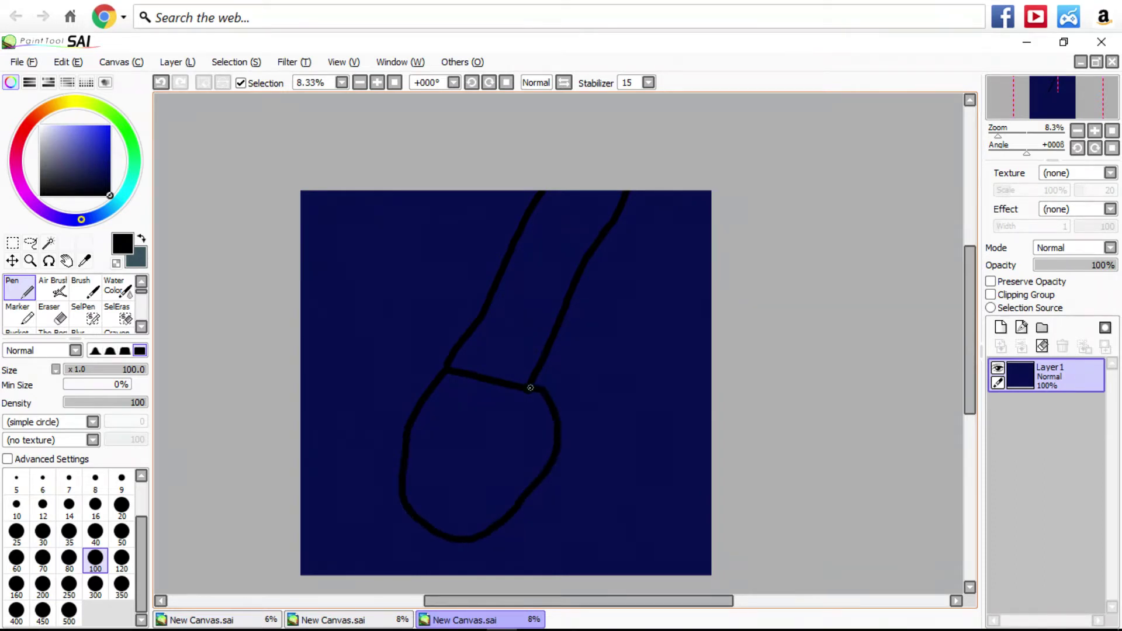
# Paint two small round black eyes in the upper part of the oval with the Pen at size 100.
pyautogui.scroll(5, 530, 387)
pyautogui.scroll(-3, 541, 371)
pyautogui.scroll(7, 571, 405)
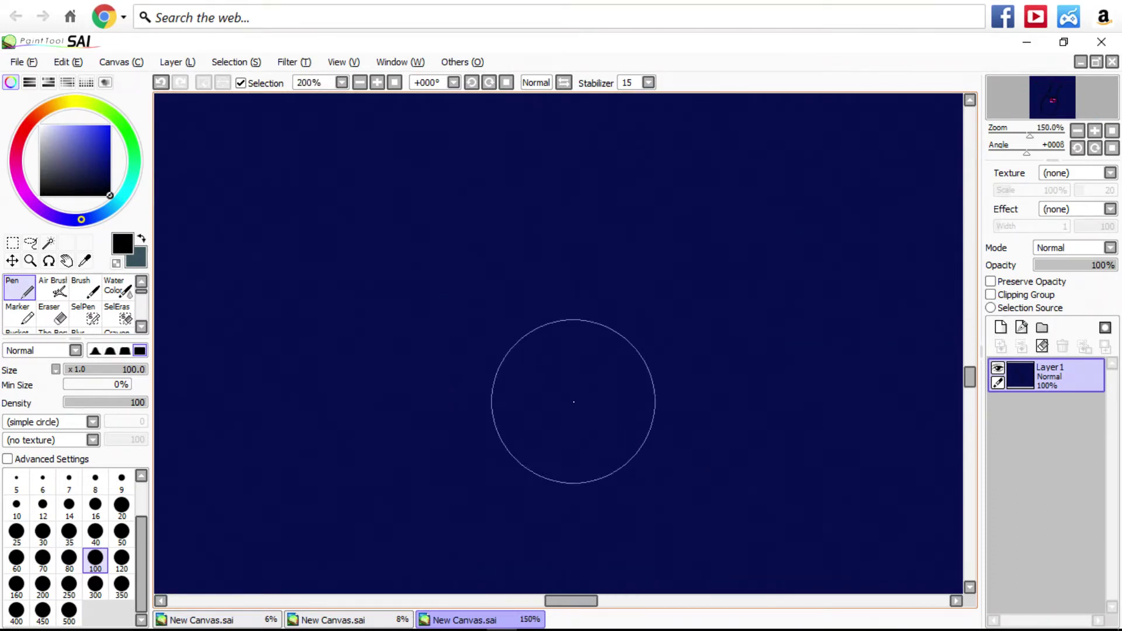
pyautogui.scroll(2, 375, 220)
pyautogui.scroll(-6, 522, 303)
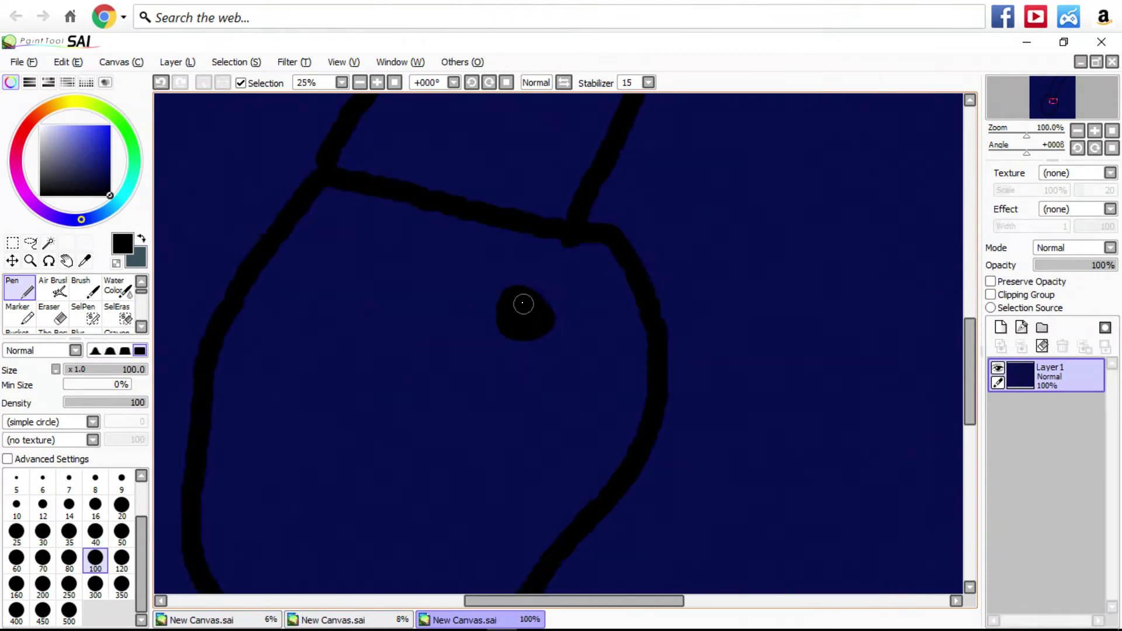
pyautogui.scroll(1, 465, 292)
pyautogui.scroll(-2, 801, 296)
pyautogui.scroll(6, 730, 255)
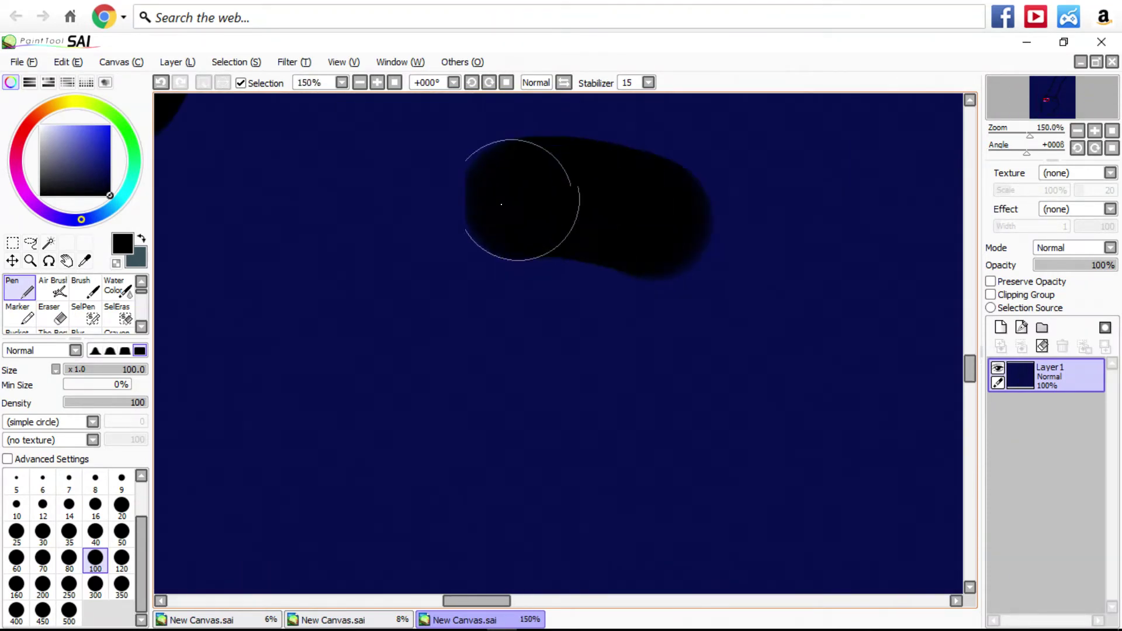
pyautogui.moveTo(501, 203)
pyautogui.mouseDown()
pyautogui.moveTo(537, 414)
pyautogui.moveTo(635, 247)
pyautogui.moveTo(496, 303)
pyautogui.moveTo(589, 296)
pyautogui.mouseUp()
pyautogui.scroll(-5, 528, 260)
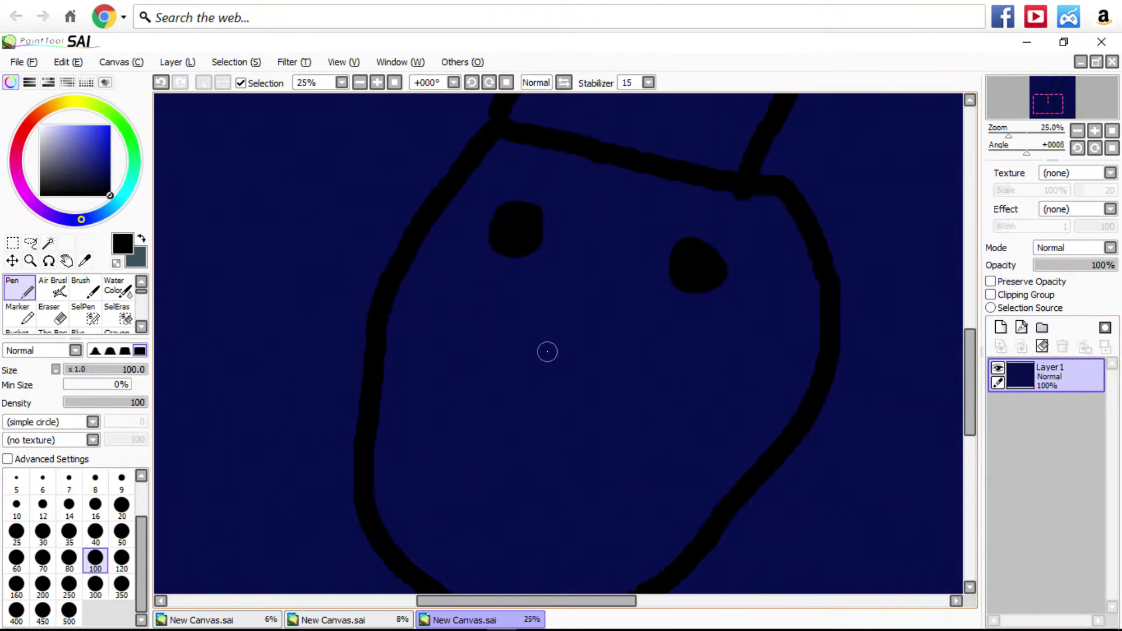
# Paint a small irregular black mouth below the two eyes inside the oval.
pyautogui.scroll(3, 515, 348)
pyautogui.moveTo(483, 342)
pyautogui.mouseDown()
pyautogui.moveTo(465, 453)
pyautogui.moveTo(505, 519)
pyautogui.moveTo(566, 534)
pyautogui.moveTo(630, 532)
pyautogui.moveTo(680, 485)
pyautogui.moveTo(719, 409)
pyautogui.moveTo(441, 316)
pyautogui.moveTo(483, 319)
pyautogui.moveTo(502, 263)
pyautogui.moveTo(565, 250)
pyautogui.moveTo(546, 328)
pyautogui.moveTo(513, 306)
pyautogui.moveTo(515, 260)
pyautogui.moveTo(527, 267)
pyautogui.moveTo(516, 483)
pyautogui.moveTo(651, 504)
pyautogui.moveTo(635, 427)
pyautogui.moveTo(535, 390)
pyautogui.moveTo(588, 455)
pyautogui.moveTo(638, 431)
pyautogui.moveTo(680, 443)
pyautogui.moveTo(606, 488)
pyautogui.moveTo(605, 526)
pyautogui.moveTo(637, 531)
pyautogui.mouseUp()
pyautogui.scroll(-3, 592, 509)
pyautogui.scroll(3, 592, 508)
pyautogui.scroll(-8, 646, 444)
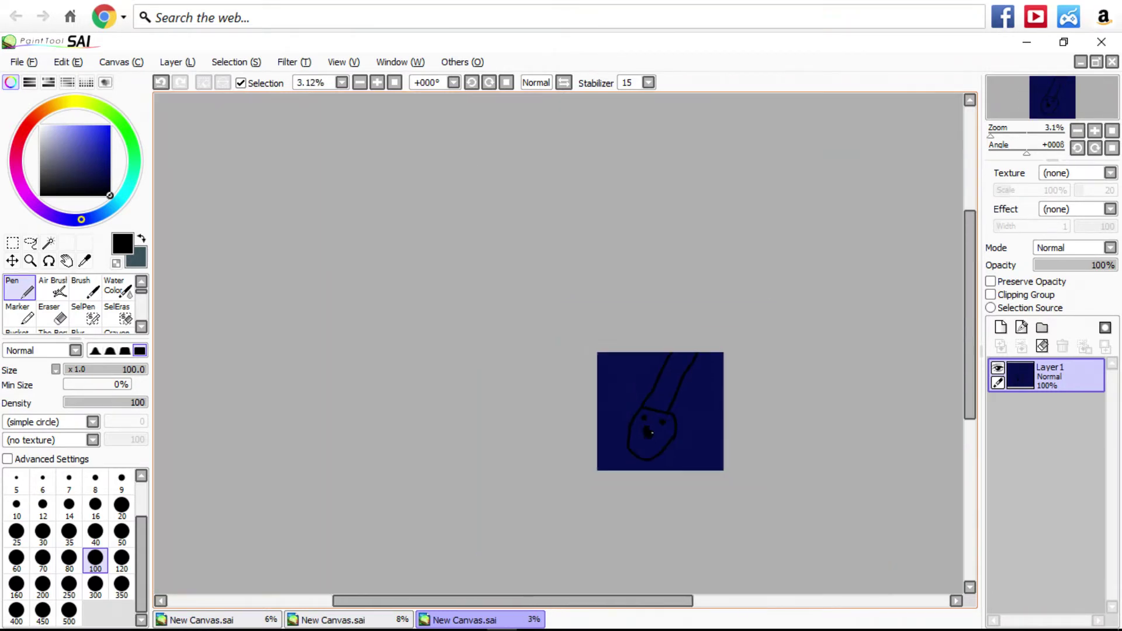
# Pick a golden brown colour, try filling the oval with the Bucket, and undo the fill.
pyautogui.scroll(5, 652, 433)
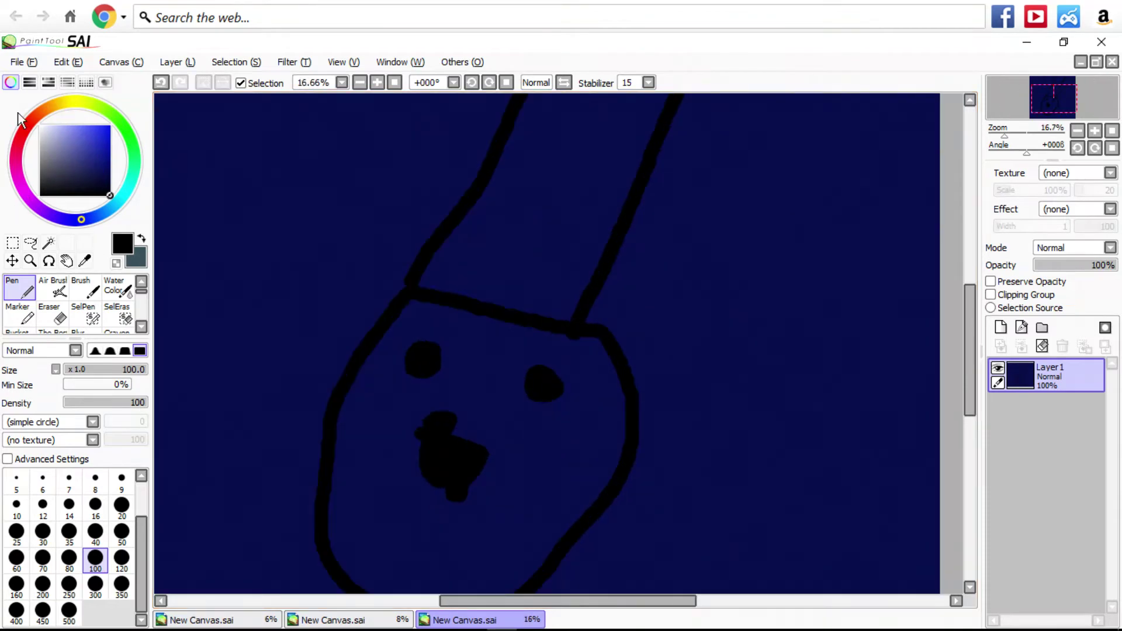
pyautogui.click(54, 105)
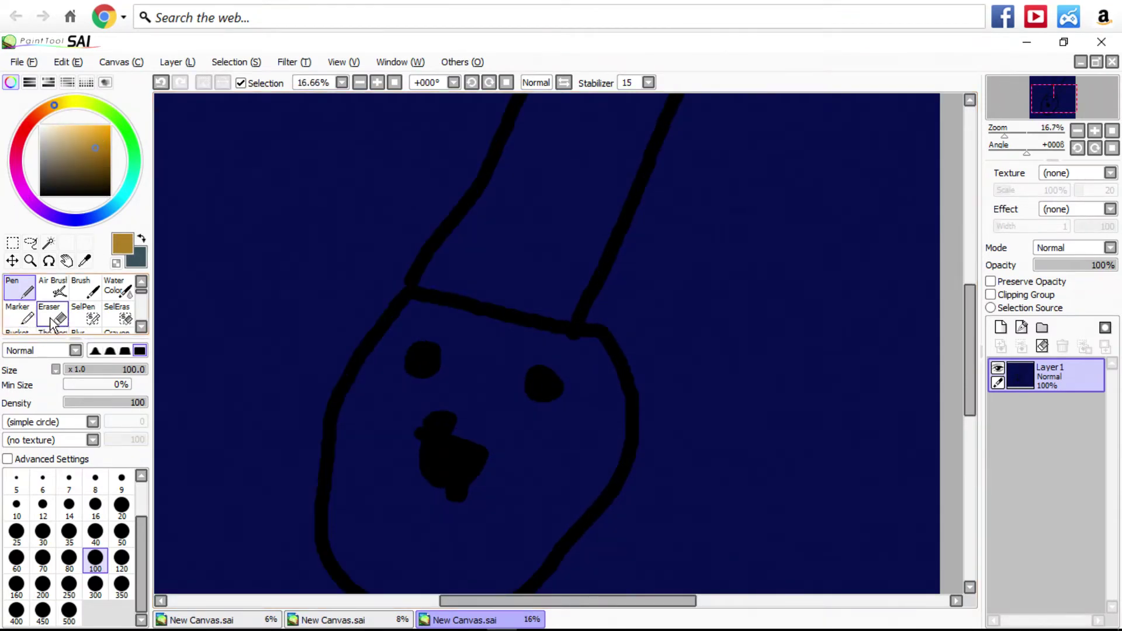
pyautogui.scroll(-1, 53, 325)
pyautogui.click(18, 315)
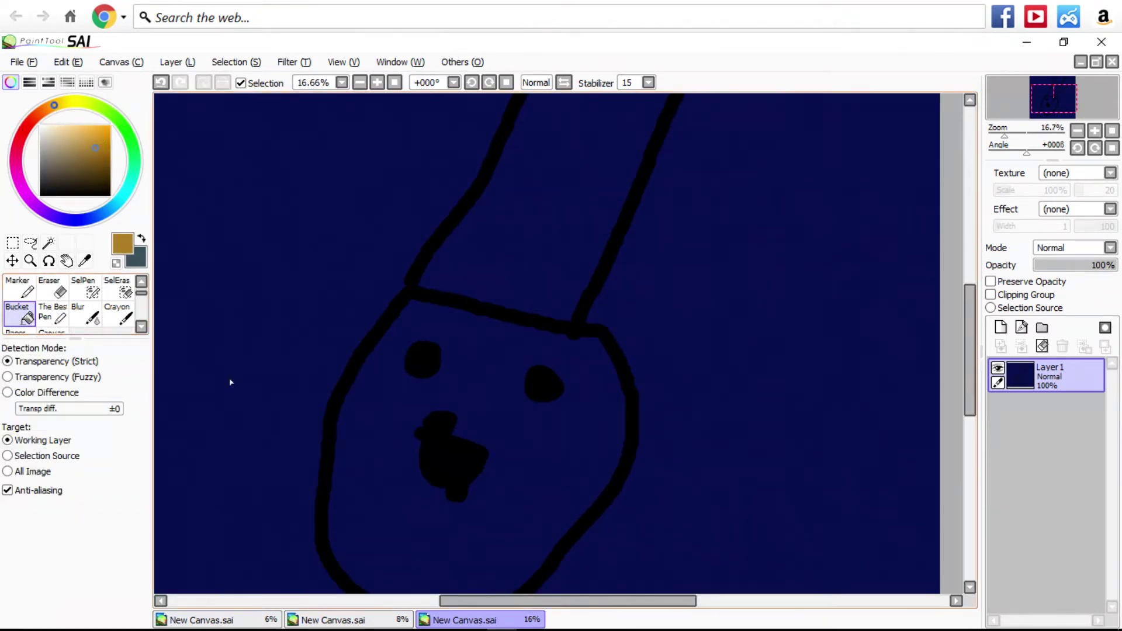
pyautogui.click(435, 500)
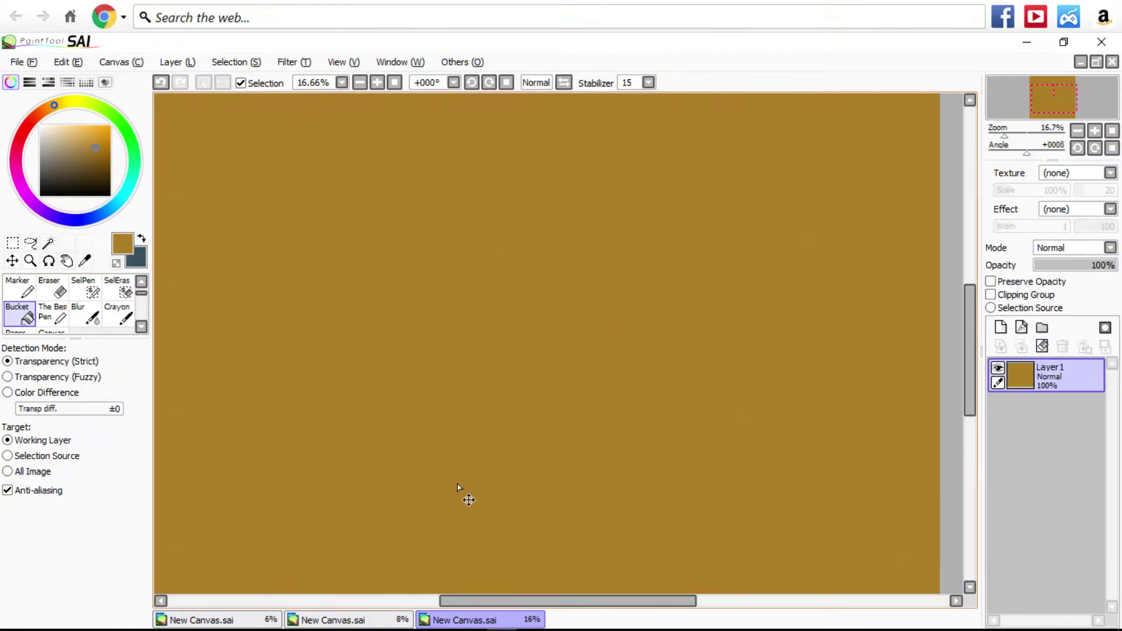
pyautogui.hotkey('ctrl', 'z')
# Paint over the whole oval head in golden brown with the Pen at size 500.
pyautogui.click(18, 287)
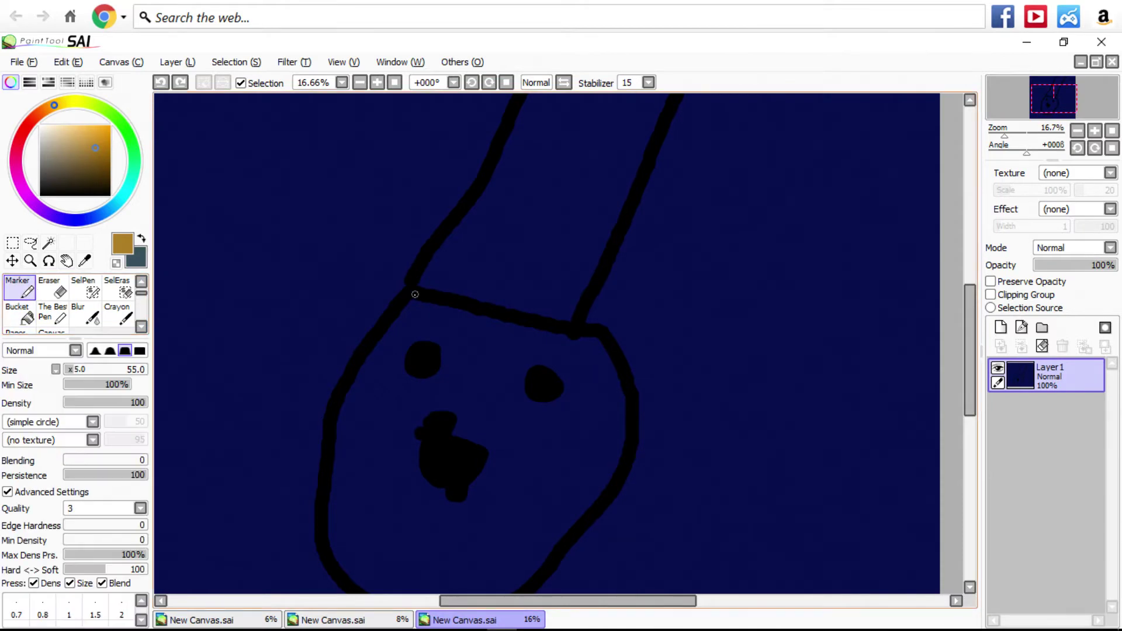
pyautogui.scroll(-3, 415, 294)
pyautogui.scroll(2, 311, 368)
pyautogui.press('n')
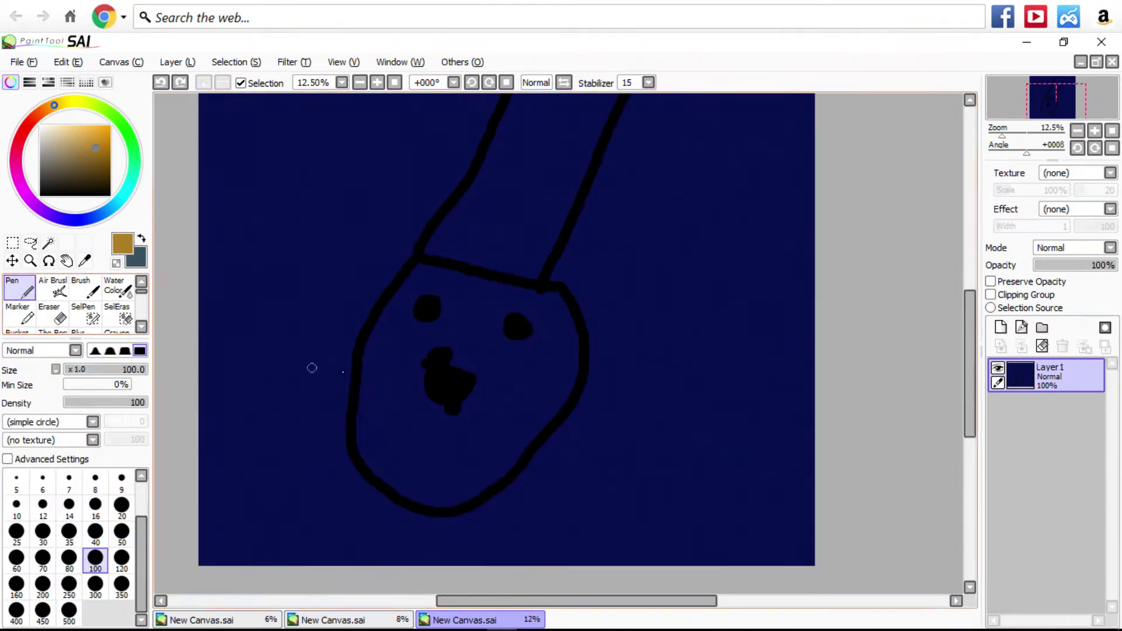
pyautogui.scroll(4, 409, 413)
pyautogui.click(69, 610)
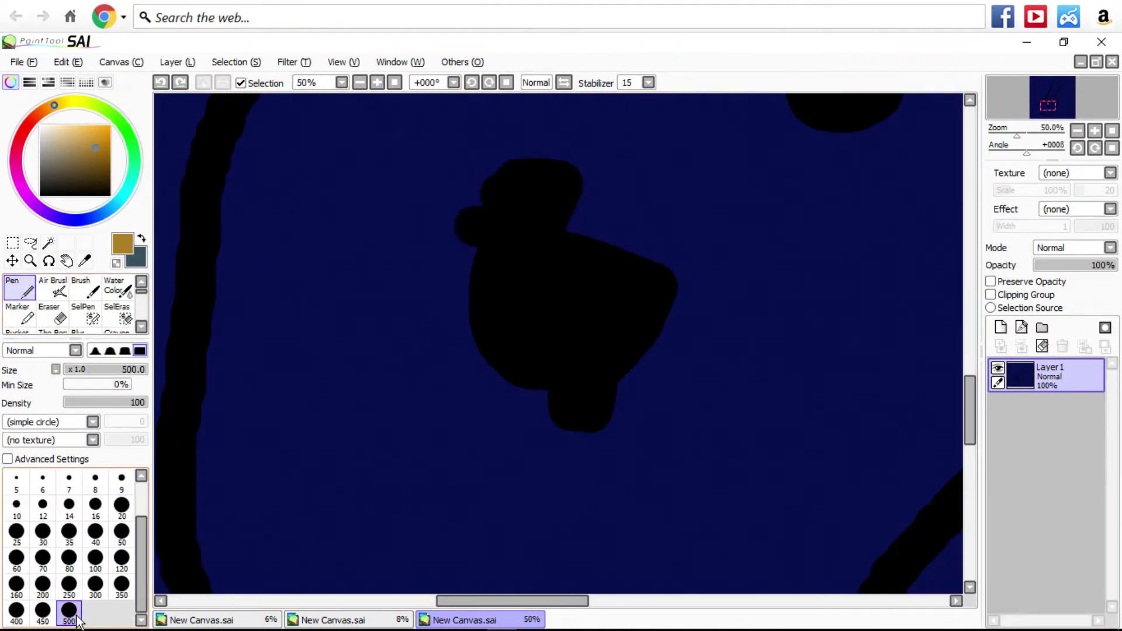
pyautogui.scroll(-2, 501, 351)
pyautogui.scroll(1, 464, 363)
pyautogui.moveTo(485, 449)
pyautogui.mouseDown()
pyautogui.moveTo(432, 464)
pyautogui.moveTo(409, 433)
pyautogui.moveTo(414, 236)
pyautogui.moveTo(451, 176)
pyautogui.moveTo(519, 124)
pyautogui.moveTo(688, 349)
pyautogui.moveTo(574, 416)
pyautogui.moveTo(511, 250)
pyautogui.moveTo(602, 266)
pyautogui.moveTo(565, 342)
pyautogui.moveTo(428, 517)
pyautogui.moveTo(412, 515)
pyautogui.moveTo(402, 423)
pyautogui.moveTo(379, 539)
pyautogui.moveTo(438, 570)
pyautogui.moveTo(613, 607)
pyautogui.moveTo(751, 536)
pyautogui.moveTo(919, 265)
pyautogui.moveTo(913, 221)
pyautogui.moveTo(866, 141)
pyautogui.moveTo(788, 116)
pyautogui.moveTo(601, 371)
pyautogui.moveTo(604, 473)
pyautogui.moveTo(563, 499)
pyautogui.moveTo(846, 307)
pyautogui.moveTo(751, 154)
pyautogui.moveTo(746, 374)
pyautogui.moveTo(797, 256)
pyautogui.moveTo(763, 209)
pyautogui.moveTo(655, 189)
pyautogui.moveTo(594, 259)
pyautogui.moveTo(558, 375)
pyautogui.moveTo(562, 442)
pyautogui.moveTo(625, 486)
pyautogui.moveTo(727, 496)
pyautogui.moveTo(788, 465)
pyautogui.moveTo(861, 331)
pyautogui.moveTo(867, 247)
pyautogui.moveTo(789, 196)
pyautogui.mouseUp()
pyautogui.scroll(-4, 791, 235)
pyautogui.scroll(4, 791, 236)
pyautogui.scroll(-1, 702, 213)
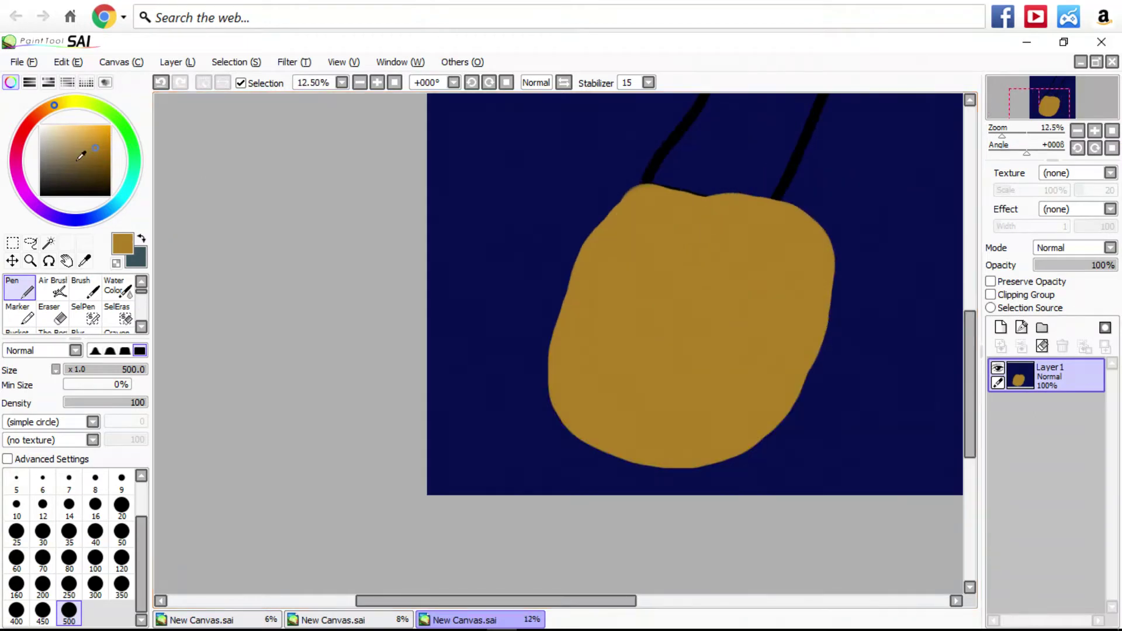
# Switch to black and paint two large round eyes side by side on the golden brown head.
pyautogui.scroll(3, 561, 227)
pyautogui.moveTo(693, 295)
pyautogui.mouseDown()
pyautogui.moveTo(732, 325)
pyautogui.moveTo(691, 343)
pyautogui.mouseUp()
pyautogui.scroll(-3, 691, 344)
pyautogui.scroll(4, 801, 313)
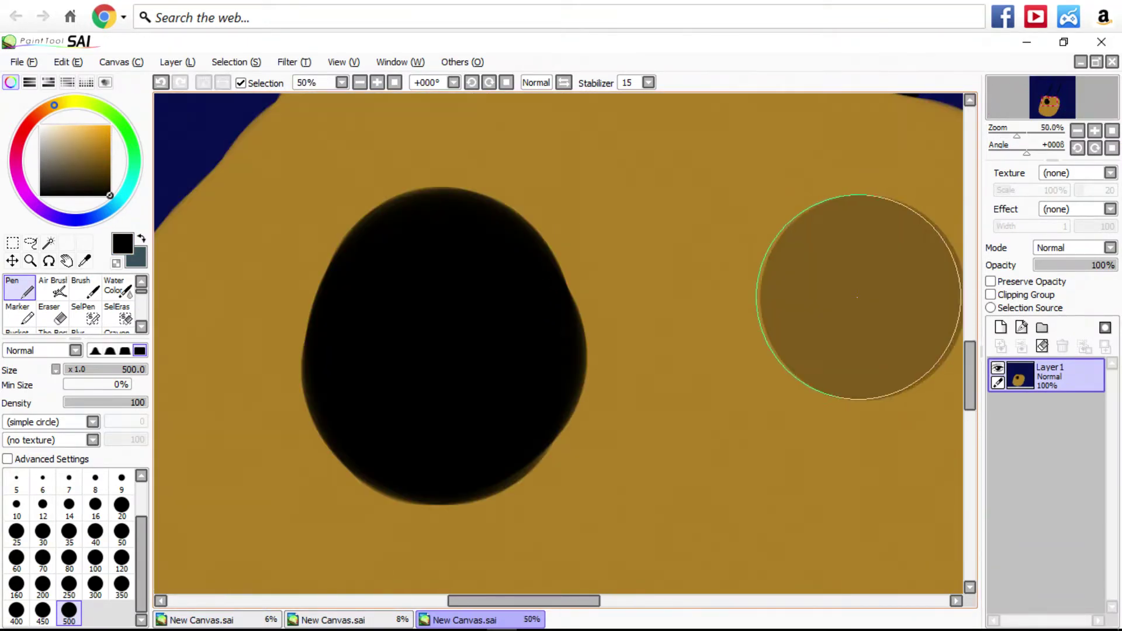
pyautogui.moveTo(851, 301)
pyautogui.mouseDown()
pyautogui.moveTo(886, 388)
pyautogui.moveTo(884, 307)
pyautogui.moveTo(851, 296)
pyautogui.mouseUp()
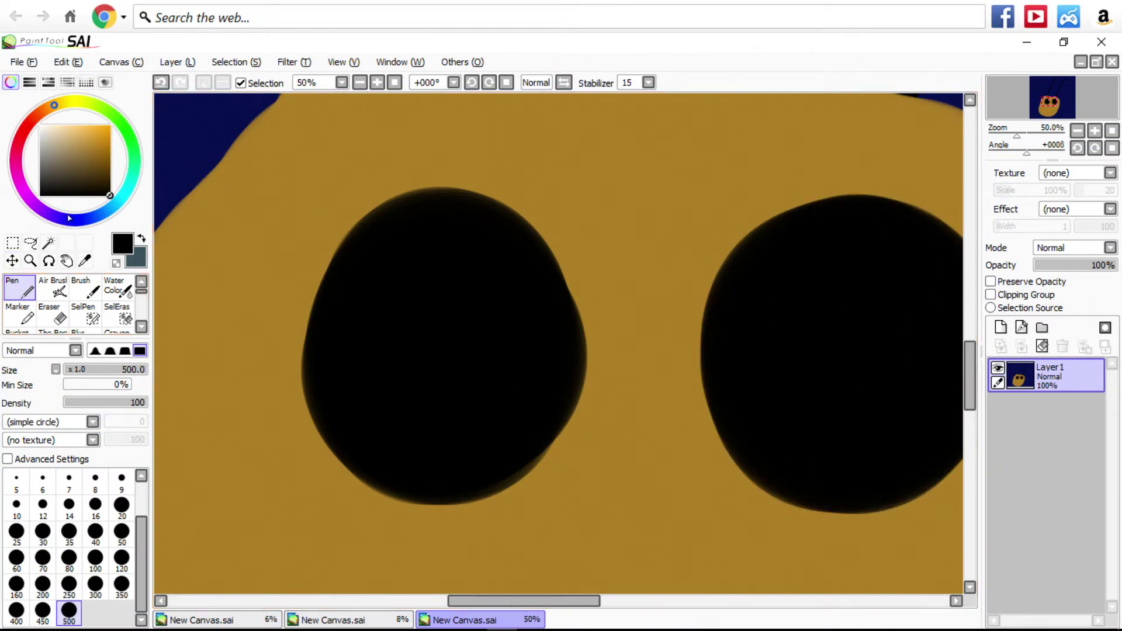
# Draw black glasses frames around both eyes, joined by a straight upper bar, with the Pen at size 40.
pyautogui.click(95, 531)
pyautogui.scroll(-2, 393, 212)
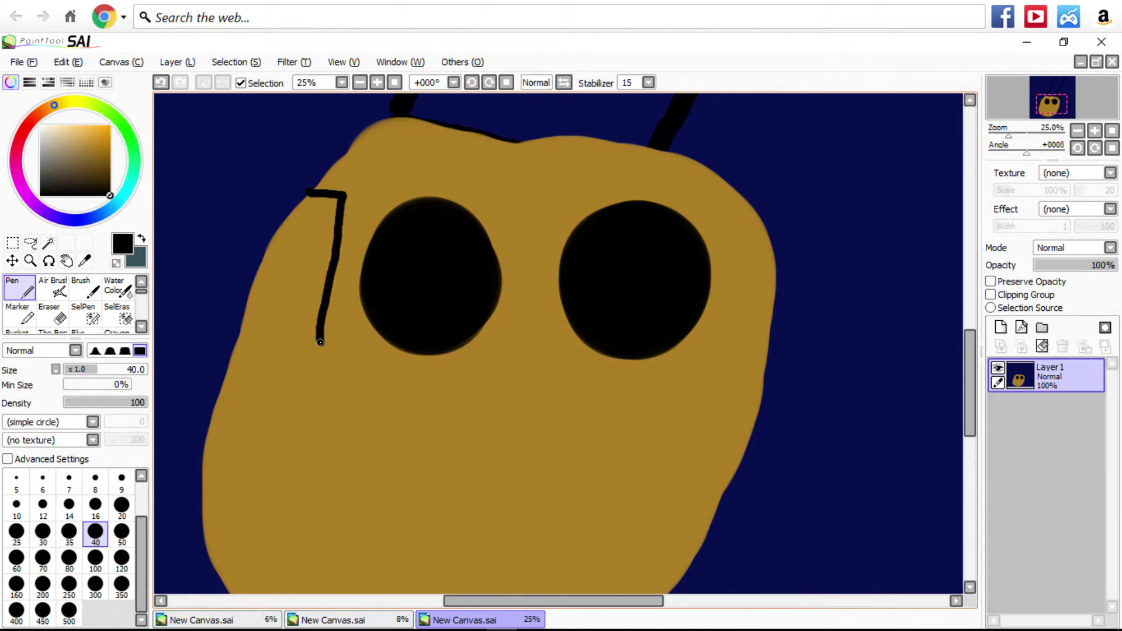
pyautogui.moveTo(320, 342)
pyautogui.mouseDown()
pyautogui.moveTo(350, 371)
pyautogui.moveTo(453, 366)
pyautogui.mouseUp()
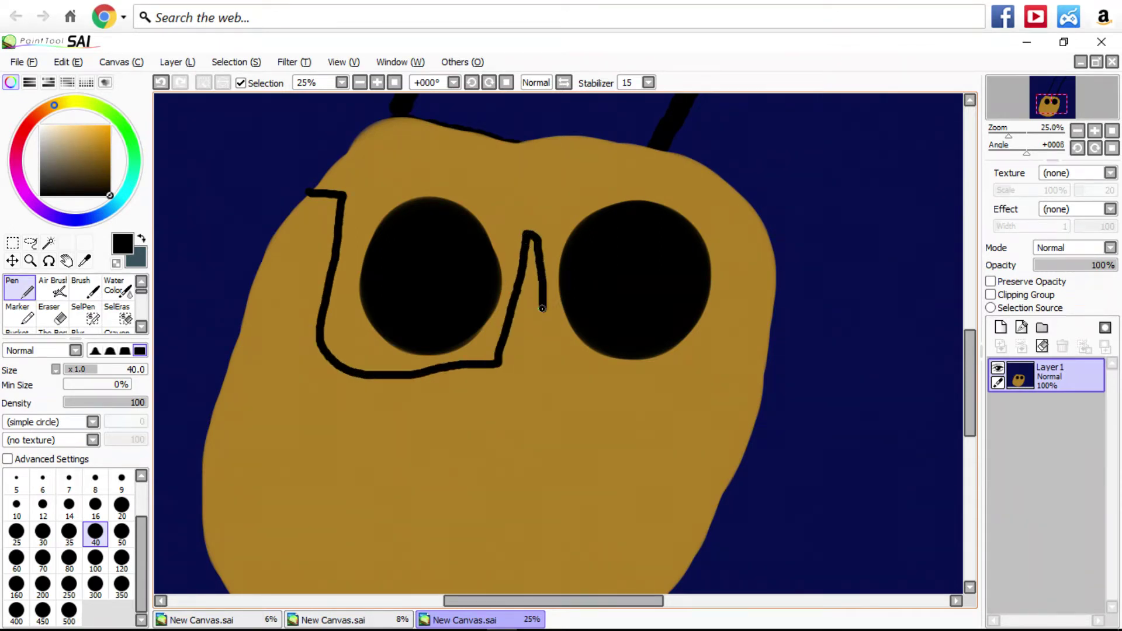
pyautogui.moveTo(542, 307)
pyautogui.mouseDown()
pyautogui.moveTo(549, 349)
pyautogui.moveTo(622, 434)
pyautogui.mouseUp()
pyautogui.moveTo(725, 369); pyautogui.dragTo(744, 218)
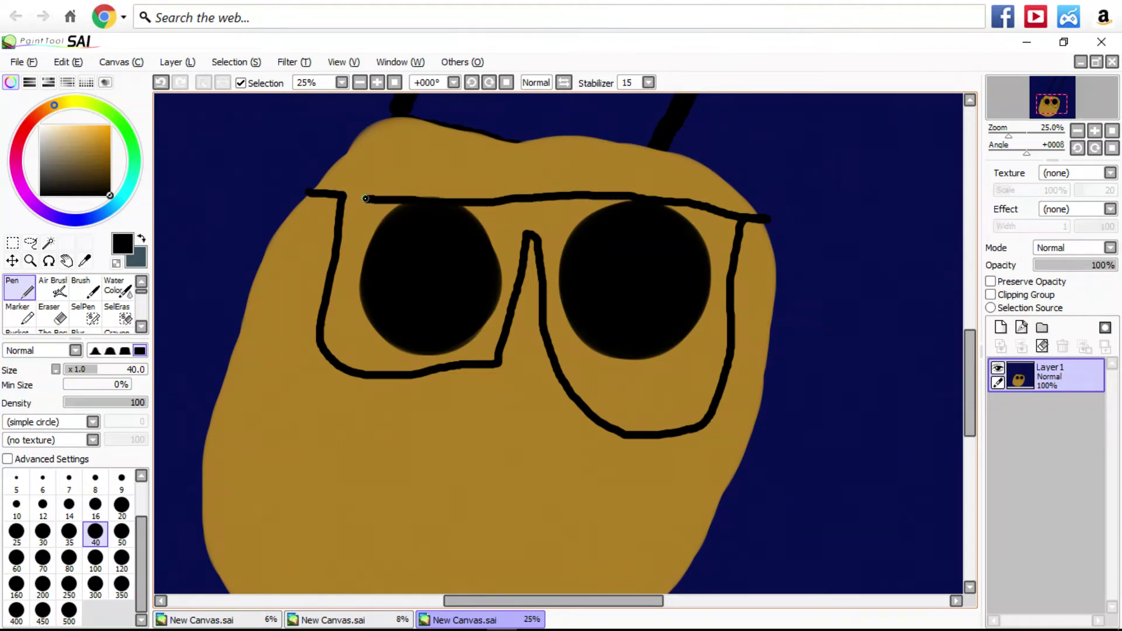
# Outline a small irregular mouth with two downward prongs below the glasses in black.
pyautogui.scroll(-2, 336, 192)
pyautogui.scroll(5, 364, 275)
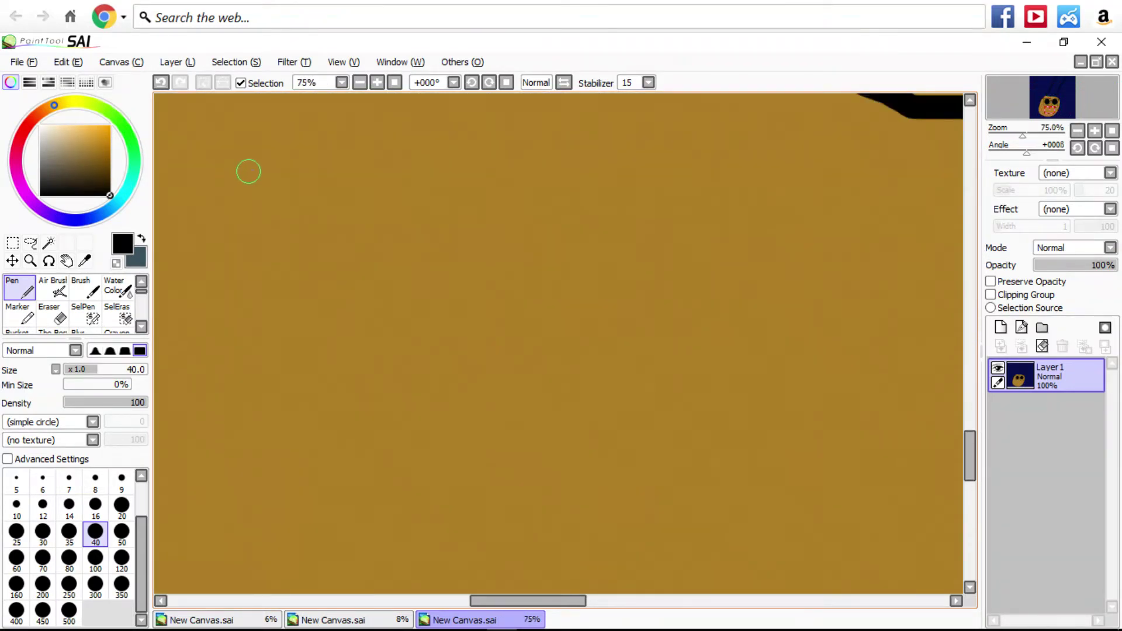
pyautogui.moveTo(224, 228)
pyautogui.mouseDown()
pyautogui.moveTo(228, 145)
pyautogui.moveTo(290, 138)
pyautogui.moveTo(296, 213)
pyautogui.moveTo(537, 211)
pyautogui.moveTo(573, 229)
pyautogui.moveTo(575, 271)
pyautogui.moveTo(534, 347)
pyautogui.moveTo(450, 369)
pyautogui.moveTo(441, 448)
pyautogui.moveTo(394, 438)
pyautogui.moveTo(379, 343)
pyautogui.moveTo(288, 357)
pyautogui.moveTo(269, 450)
pyautogui.moveTo(230, 432)
pyautogui.moveTo(235, 337)
pyautogui.moveTo(203, 323)
pyautogui.moveTo(177, 212)
pyautogui.moveTo(222, 190)
pyautogui.mouseUp()
pyautogui.scroll(-4, 222, 190)
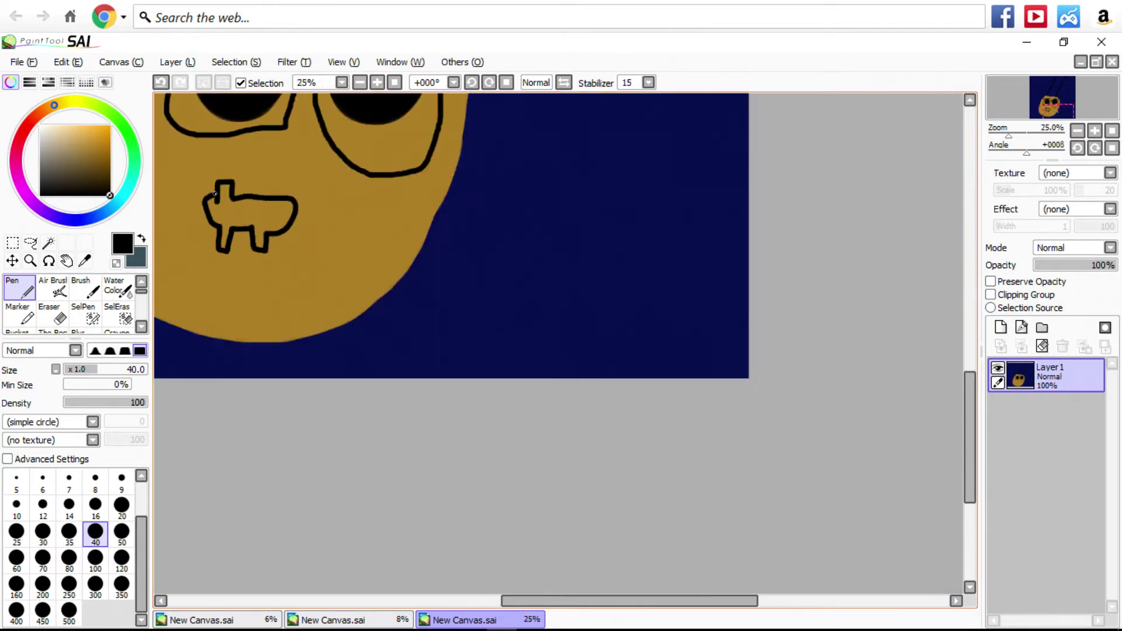
# Fill in the outlined mouth with black using the Pen at size 250.
pyautogui.scroll(4, 203, 171)
pyautogui.click(70, 587)
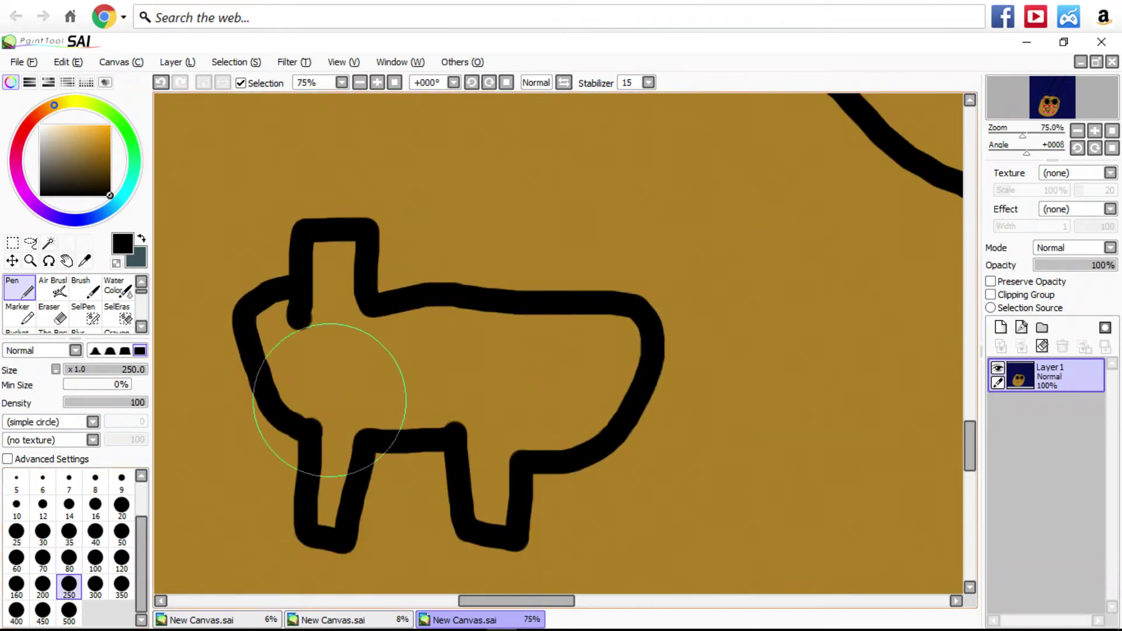
pyautogui.moveTo(326, 413)
pyautogui.mouseDown()
pyautogui.moveTo(342, 371)
pyautogui.moveTo(588, 391)
pyautogui.moveTo(607, 375)
pyautogui.moveTo(571, 353)
pyautogui.moveTo(372, 358)
pyautogui.moveTo(350, 349)
pyautogui.moveTo(346, 330)
pyautogui.moveTo(359, 277)
pyautogui.moveTo(339, 293)
pyautogui.moveTo(336, 346)
pyautogui.moveTo(320, 337)
pyautogui.moveTo(349, 384)
pyautogui.moveTo(327, 435)
pyautogui.moveTo(333, 484)
pyautogui.moveTo(361, 378)
pyautogui.moveTo(444, 403)
pyautogui.moveTo(484, 476)
pyautogui.moveTo(514, 464)
pyautogui.mouseUp()
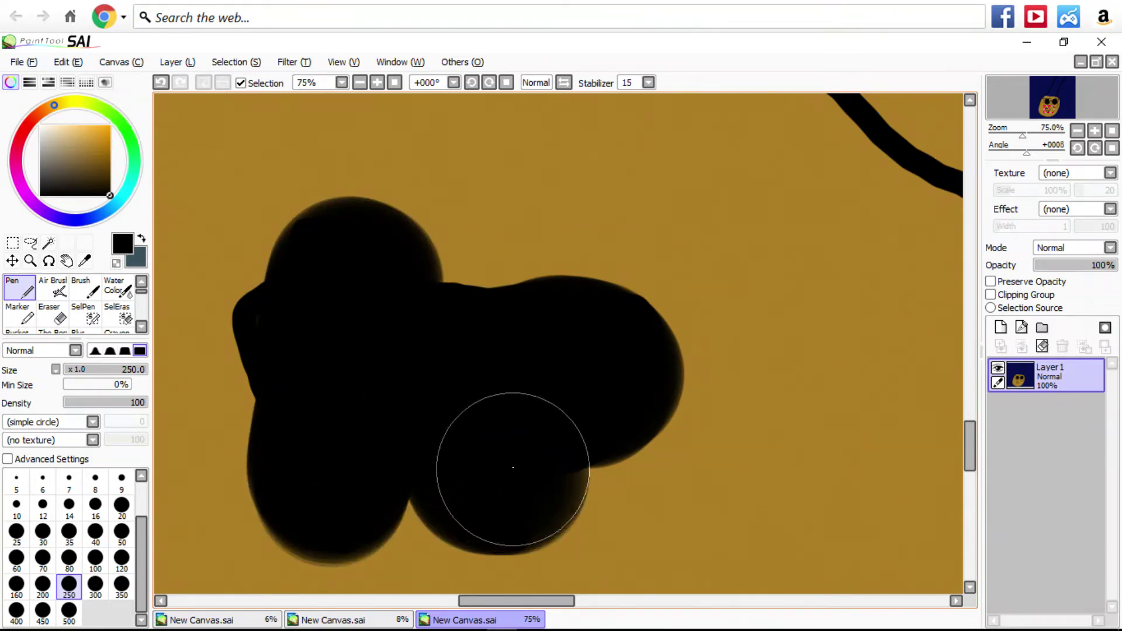
pyautogui.scroll(-10, 514, 376)
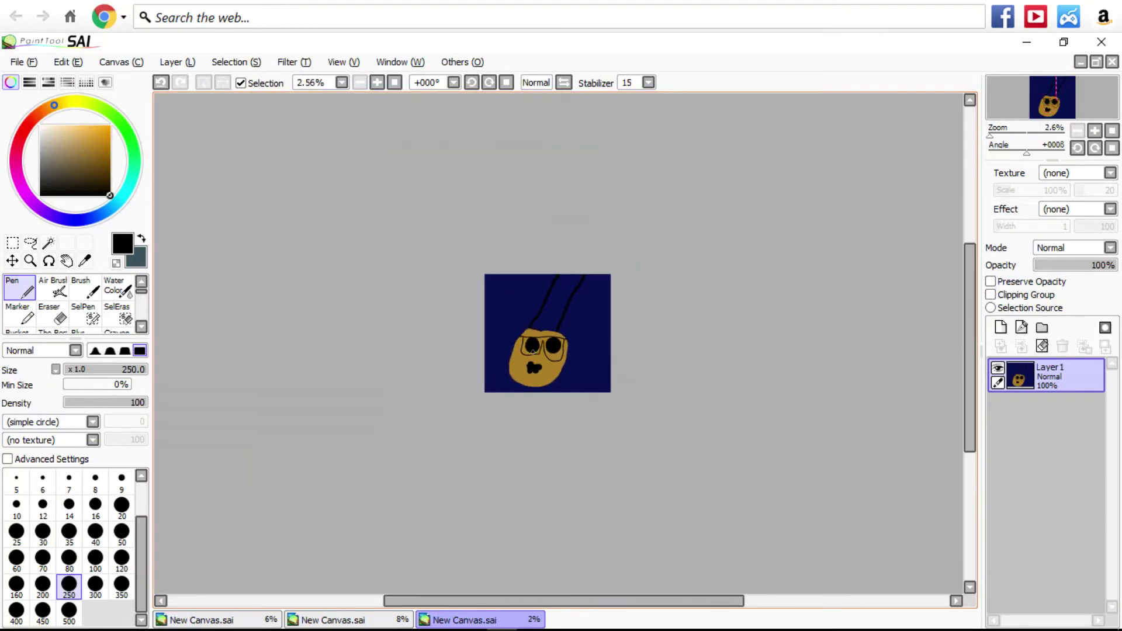
# Draw a black outline of a hand with fingers across the limb at the canvas's upper edge, using the Pen at size 40.
pyautogui.scroll(4, 533, 350)
pyautogui.scroll(-3, 533, 318)
pyautogui.scroll(5, 553, 278)
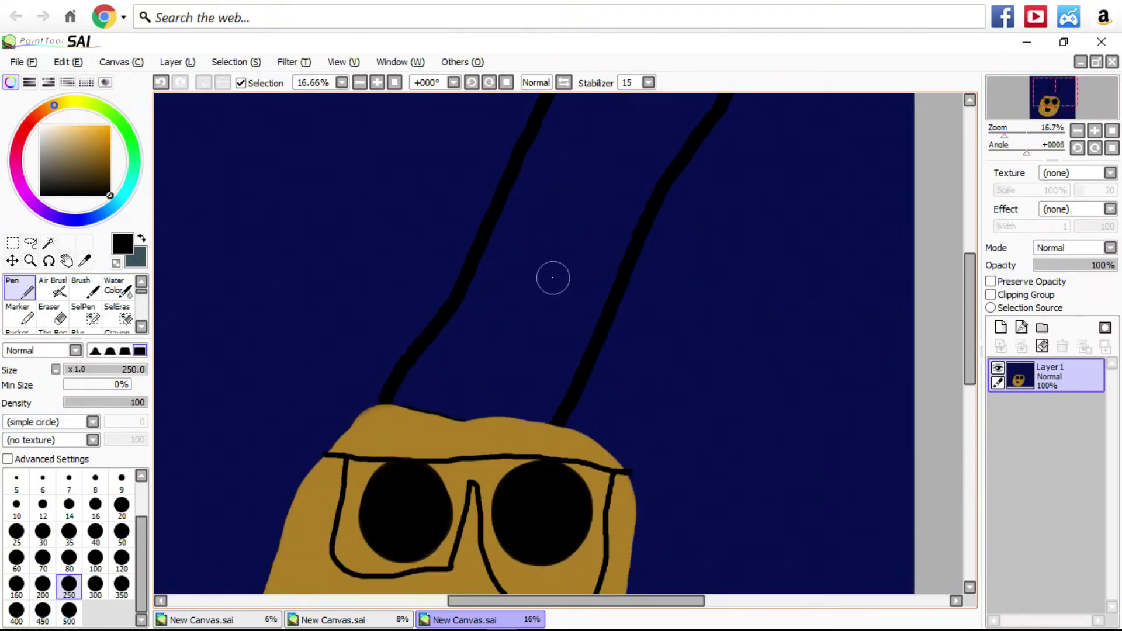
pyautogui.scroll(-5, 552, 278)
pyautogui.scroll(4, 584, 261)
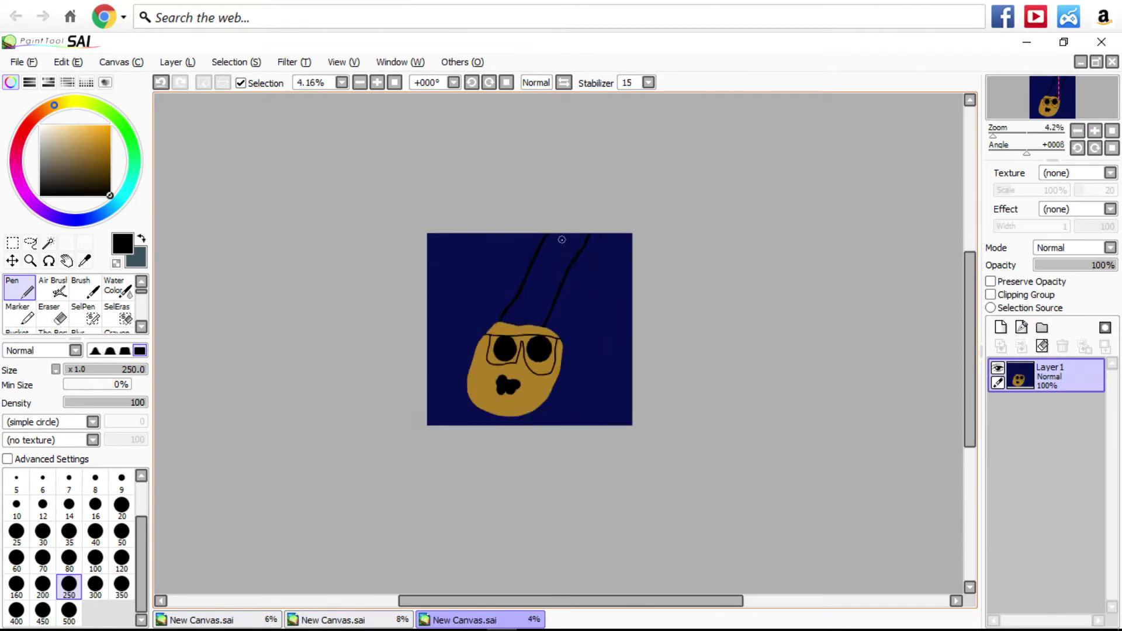
pyautogui.click(96, 536)
pyautogui.scroll(3, 526, 236)
pyautogui.moveTo(541, 175)
pyautogui.mouseDown()
pyautogui.moveTo(336, 248)
pyautogui.moveTo(271, 295)
pyautogui.mouseUp()
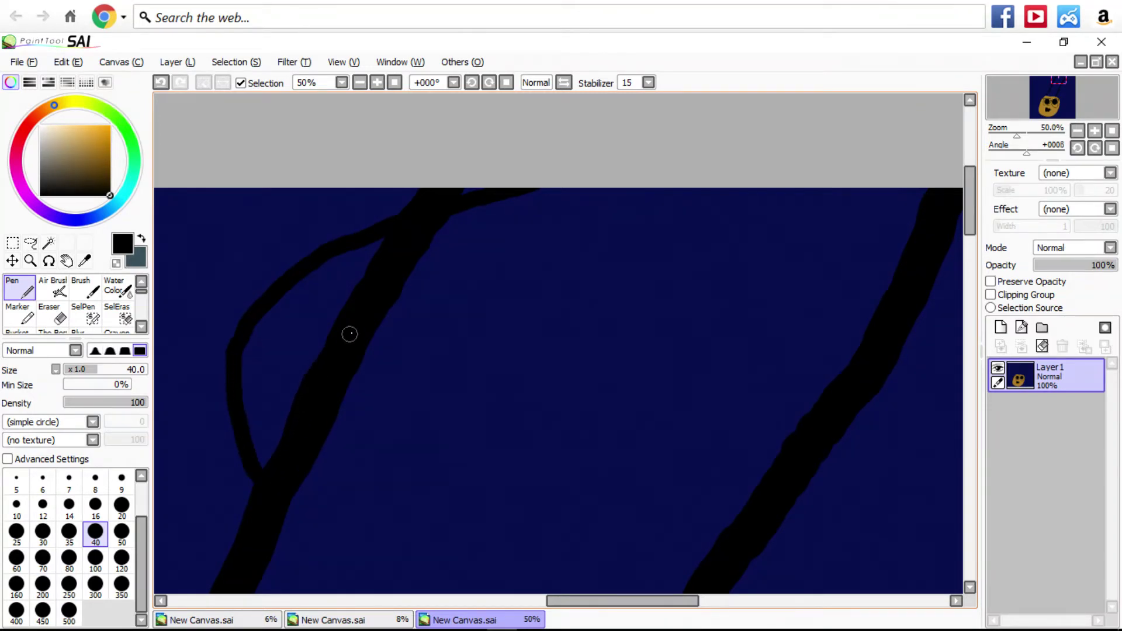
pyautogui.moveTo(474, 228)
pyautogui.mouseDown()
pyautogui.moveTo(441, 285)
pyautogui.moveTo(386, 331)
pyautogui.mouseUp()
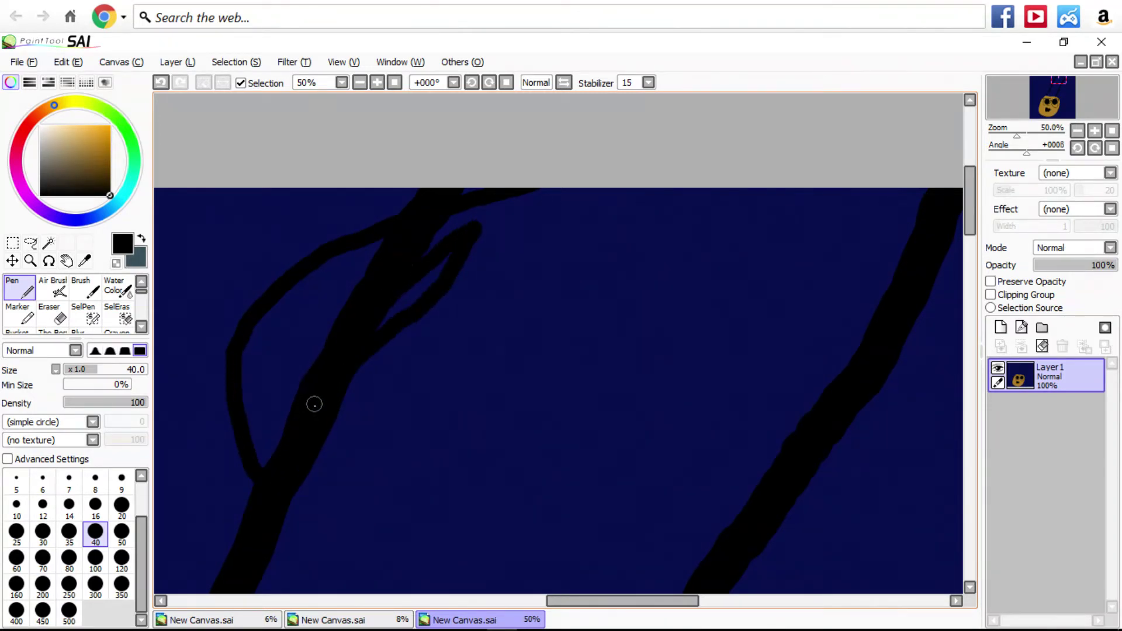
pyautogui.moveTo(314, 403)
pyautogui.mouseDown()
pyautogui.moveTo(408, 397)
pyautogui.moveTo(557, 316)
pyautogui.moveTo(545, 336)
pyautogui.moveTo(354, 430)
pyautogui.moveTo(297, 469)
pyautogui.moveTo(292, 497)
pyautogui.moveTo(456, 461)
pyautogui.moveTo(728, 361)
pyautogui.moveTo(544, 465)
pyautogui.moveTo(526, 480)
pyautogui.moveTo(534, 484)
pyautogui.moveTo(662, 444)
pyautogui.moveTo(820, 373)
pyautogui.mouseUp()
pyautogui.scroll(-9, 885, 341)
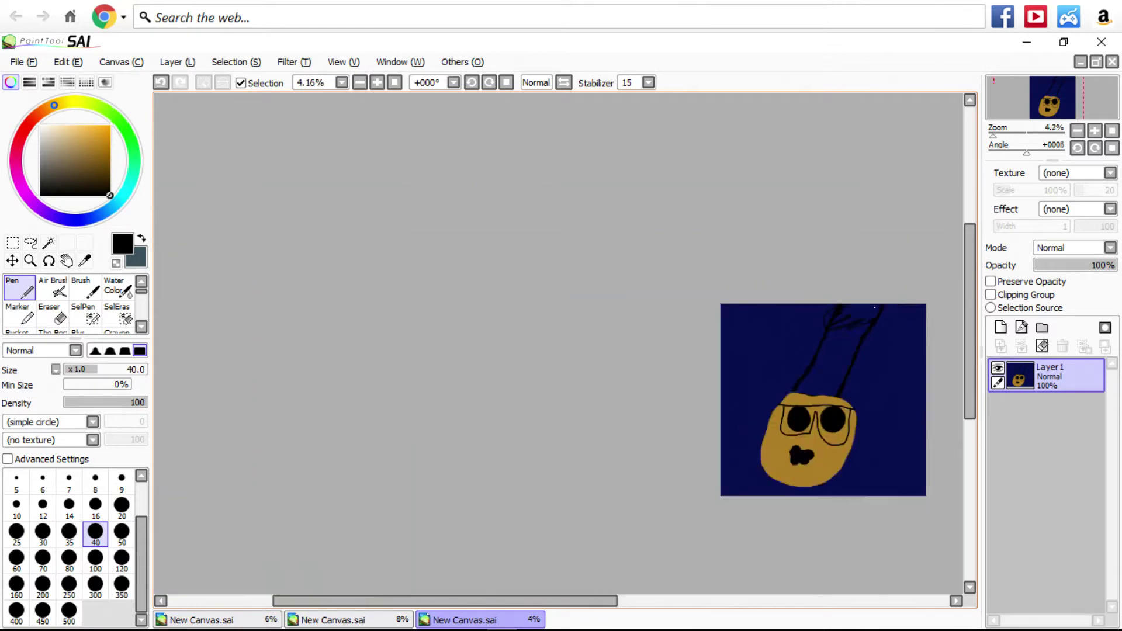
# Pick a light tan colour and paint the upper part of the hand with the Pen at size 500.
pyautogui.scroll(7, 905, 304)
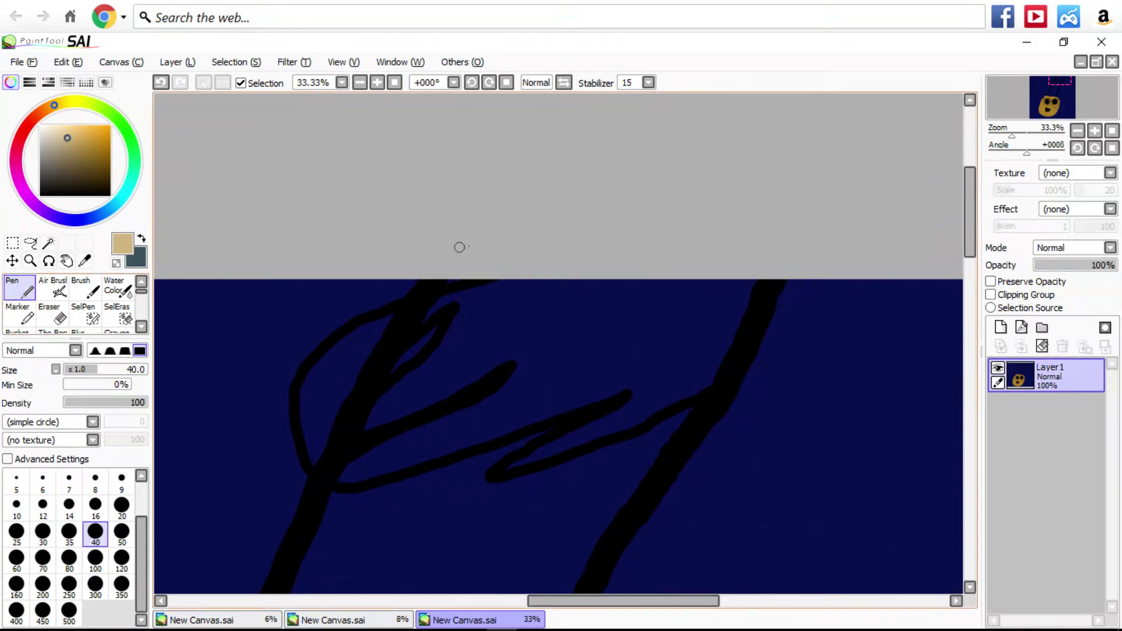
pyautogui.scroll(1, 469, 302)
pyautogui.click(68, 610)
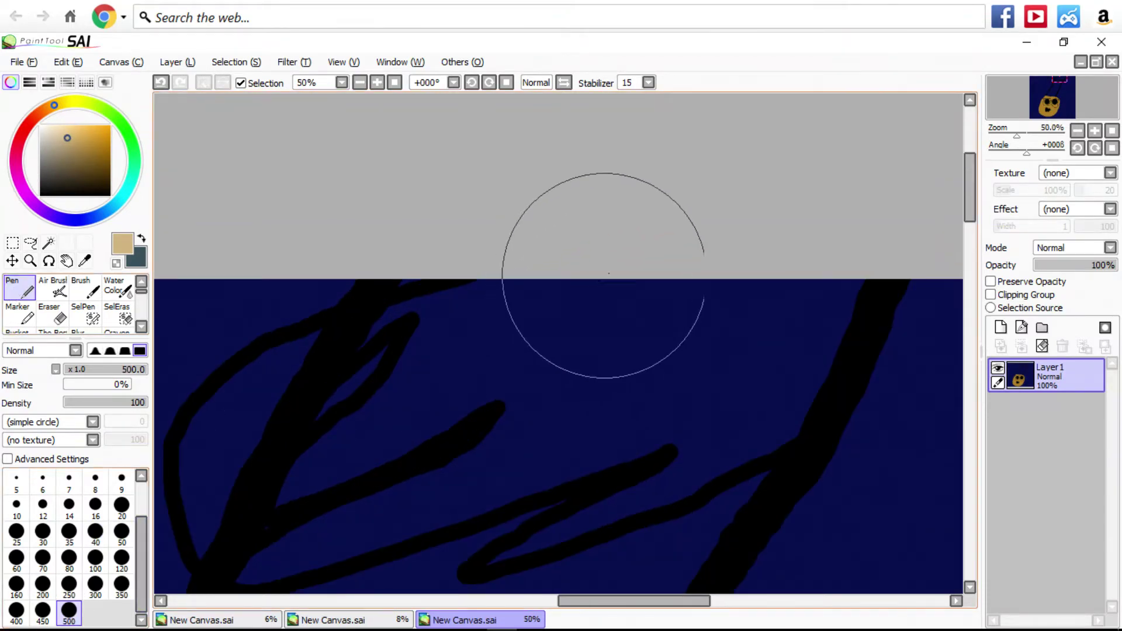
pyautogui.moveTo(591, 280)
pyautogui.mouseDown()
pyautogui.moveTo(601, 293)
pyautogui.moveTo(768, 255)
pyautogui.moveTo(538, 263)
pyautogui.mouseUp()
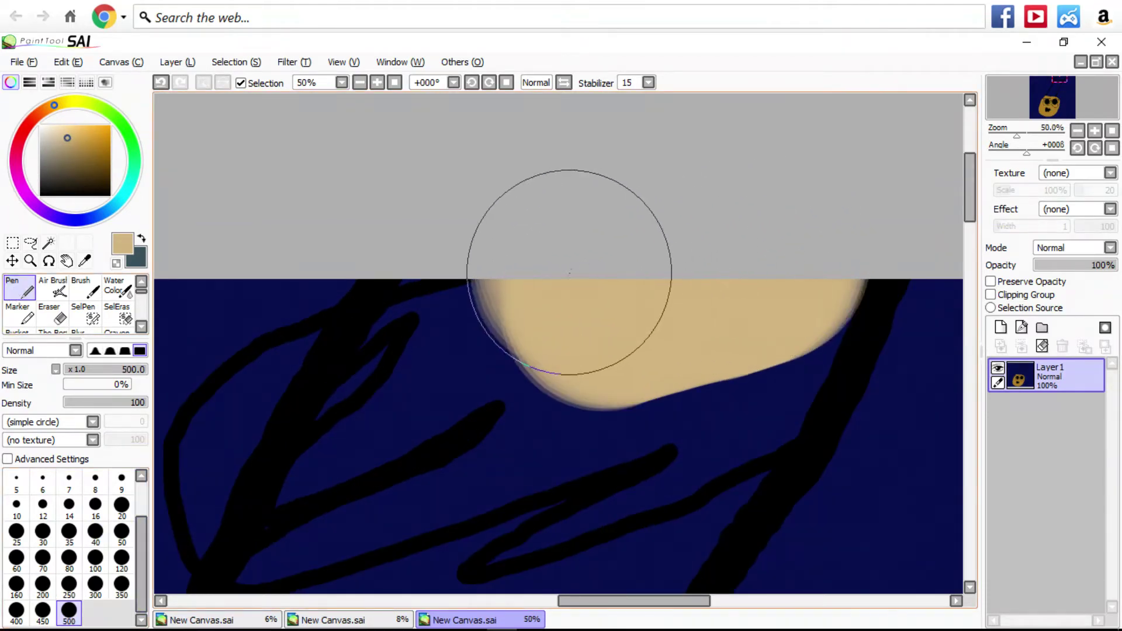
# Colour the fingers and the rest of the hand light tan with the Pen at size 100.
pyautogui.click(95, 558)
pyautogui.scroll(2, 446, 332)
pyautogui.moveTo(447, 333)
pyautogui.mouseDown()
pyautogui.moveTo(401, 475)
pyautogui.moveTo(260, 558)
pyautogui.mouseUp()
pyautogui.scroll(-4, 436, 450)
pyautogui.scroll(3, 443, 449)
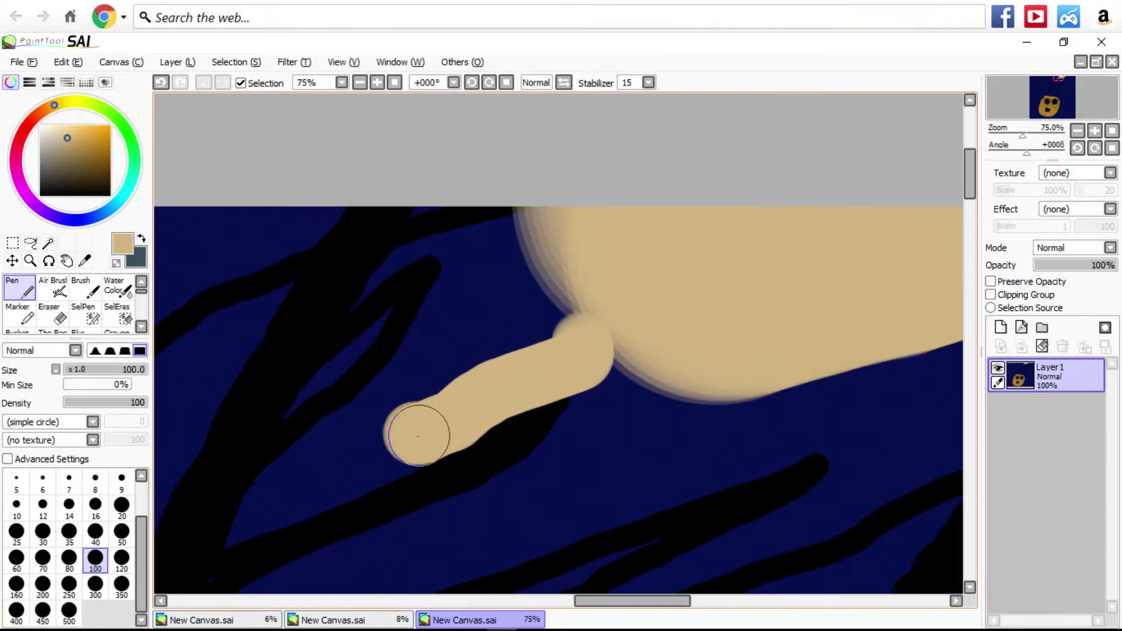
pyautogui.moveTo(418, 435)
pyautogui.mouseDown()
pyautogui.moveTo(245, 519)
pyautogui.moveTo(423, 394)
pyautogui.moveTo(509, 310)
pyautogui.moveTo(455, 367)
pyautogui.moveTo(324, 448)
pyautogui.moveTo(374, 415)
pyautogui.moveTo(441, 318)
pyautogui.moveTo(554, 297)
pyautogui.moveTo(515, 354)
pyautogui.moveTo(630, 269)
pyautogui.moveTo(562, 210)
pyautogui.moveTo(413, 258)
pyautogui.moveTo(287, 322)
pyautogui.moveTo(212, 411)
pyautogui.moveTo(257, 398)
pyautogui.moveTo(388, 313)
pyautogui.mouseUp()
pyautogui.scroll(-3, 388, 313)
pyautogui.scroll(3, 515, 257)
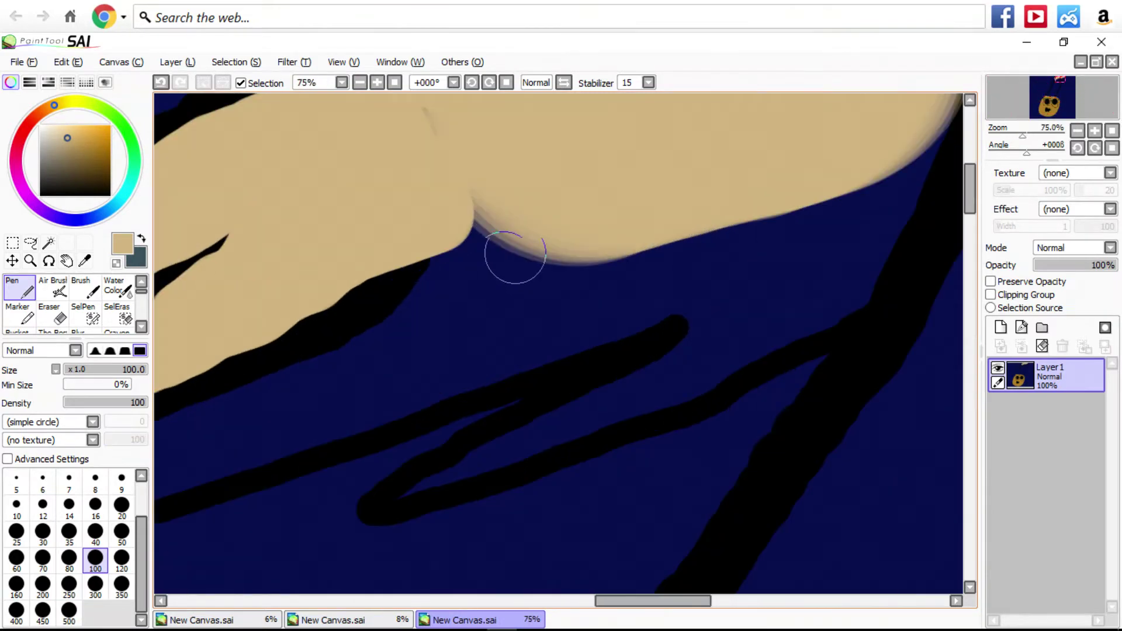
pyautogui.moveTo(514, 257)
pyautogui.mouseDown()
pyautogui.moveTo(158, 445)
pyautogui.moveTo(147, 473)
pyautogui.moveTo(272, 451)
pyautogui.moveTo(758, 316)
pyautogui.moveTo(483, 417)
pyautogui.moveTo(408, 475)
pyautogui.moveTo(738, 375)
pyautogui.moveTo(857, 324)
pyautogui.moveTo(886, 279)
pyautogui.moveTo(923, 67)
pyautogui.moveTo(913, 132)
pyautogui.moveTo(788, 212)
pyautogui.moveTo(435, 324)
pyautogui.moveTo(388, 369)
pyautogui.moveTo(473, 192)
pyautogui.moveTo(433, 293)
pyautogui.moveTo(570, 322)
pyautogui.moveTo(543, 307)
pyautogui.moveTo(860, 255)
pyautogui.moveTo(862, 307)
pyautogui.moveTo(777, 330)
pyautogui.moveTo(869, 240)
pyautogui.mouseUp()
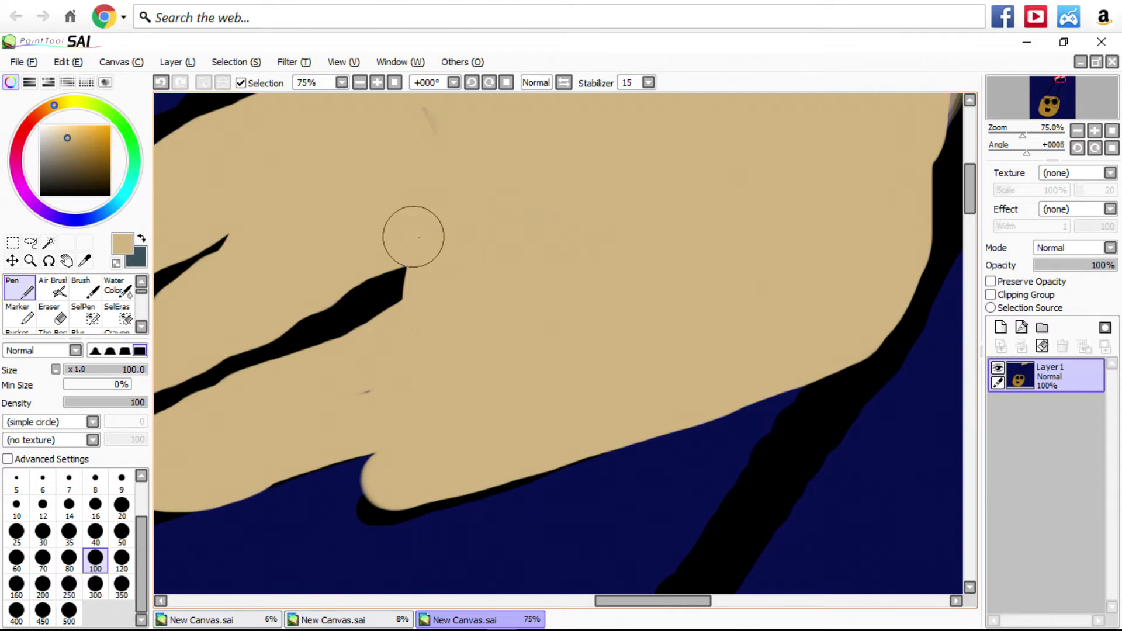
pyautogui.scroll(-8, 664, 187)
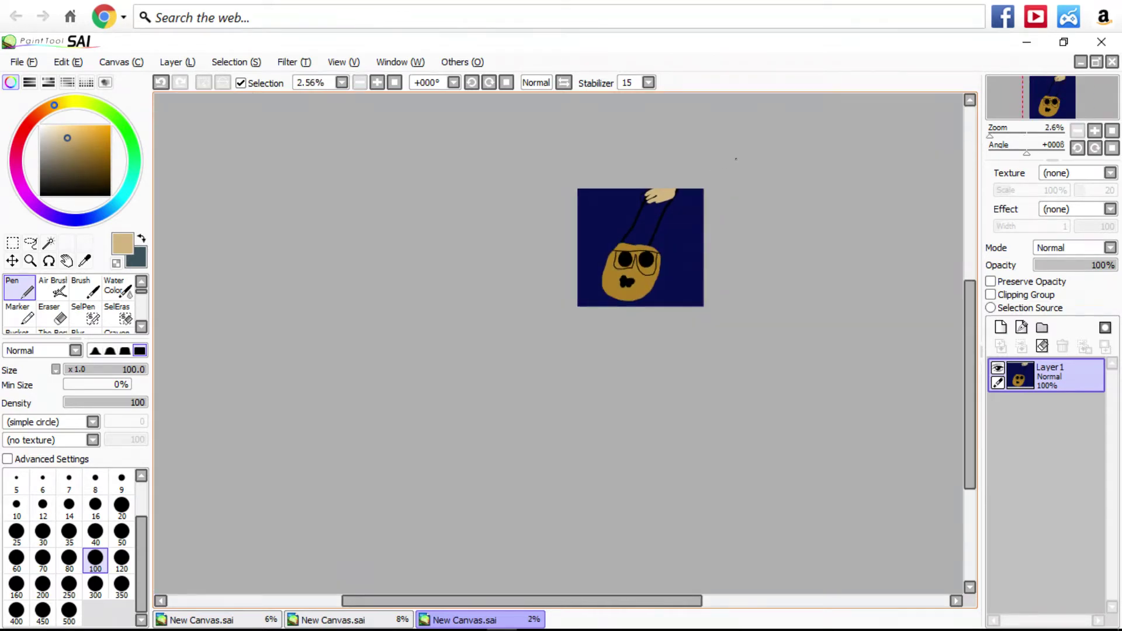
# Switch to the canvas with the orange, black and red drawing and dab light tan dots across it with the Pen at size 350.
pyautogui.scroll(2, 732, 155)
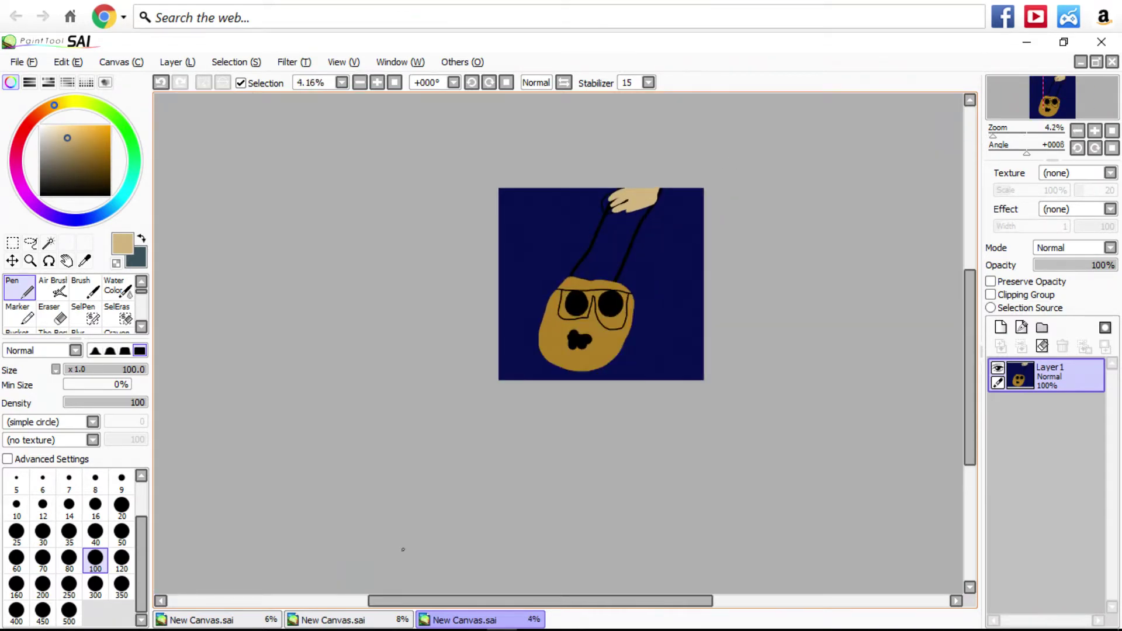
pyautogui.click(351, 620)
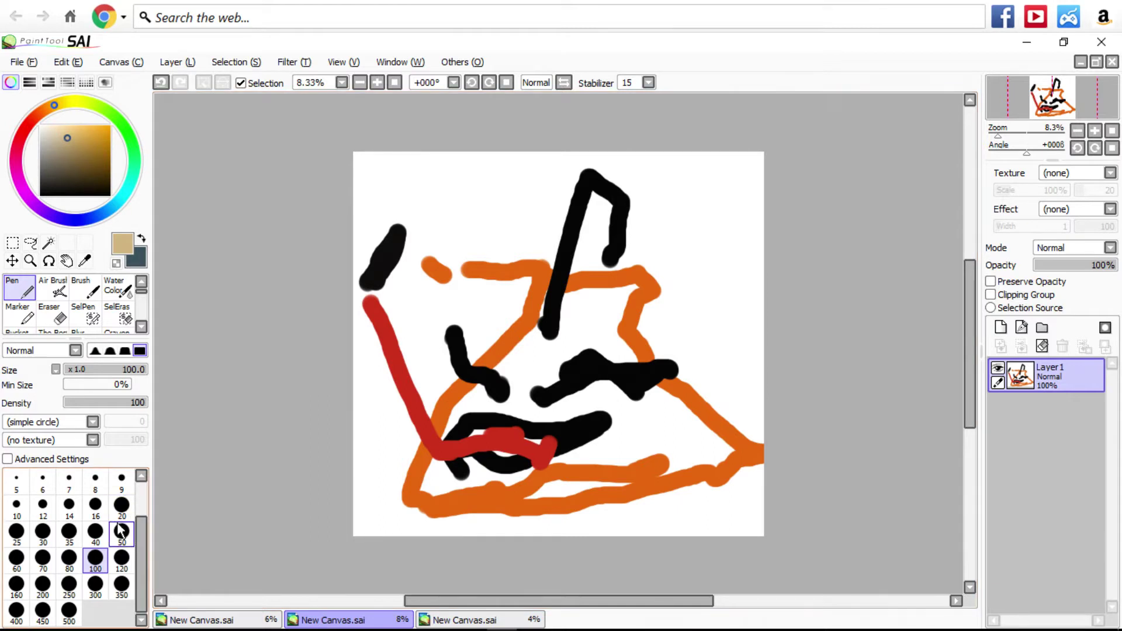
pyautogui.click(123, 585)
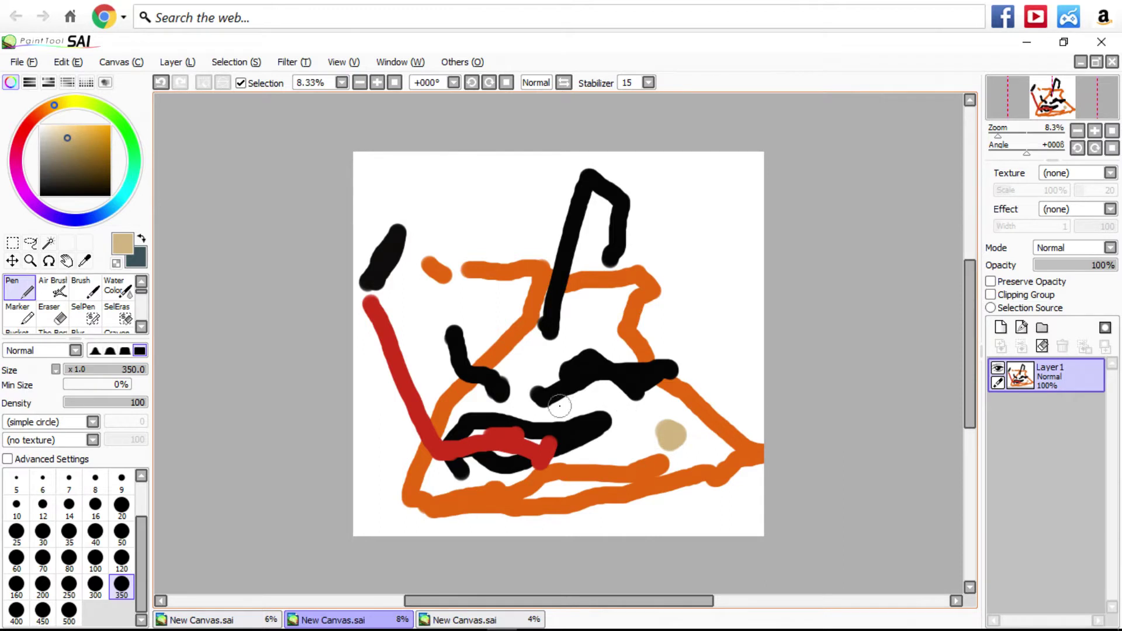
pyautogui.click(536, 357)
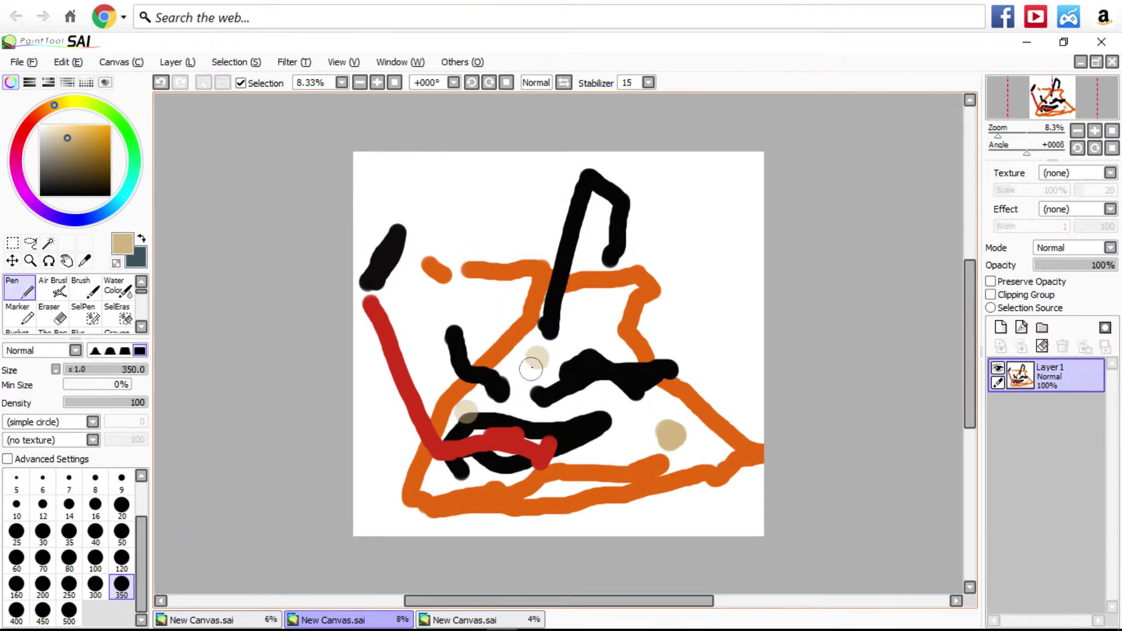
pyautogui.click(606, 294)
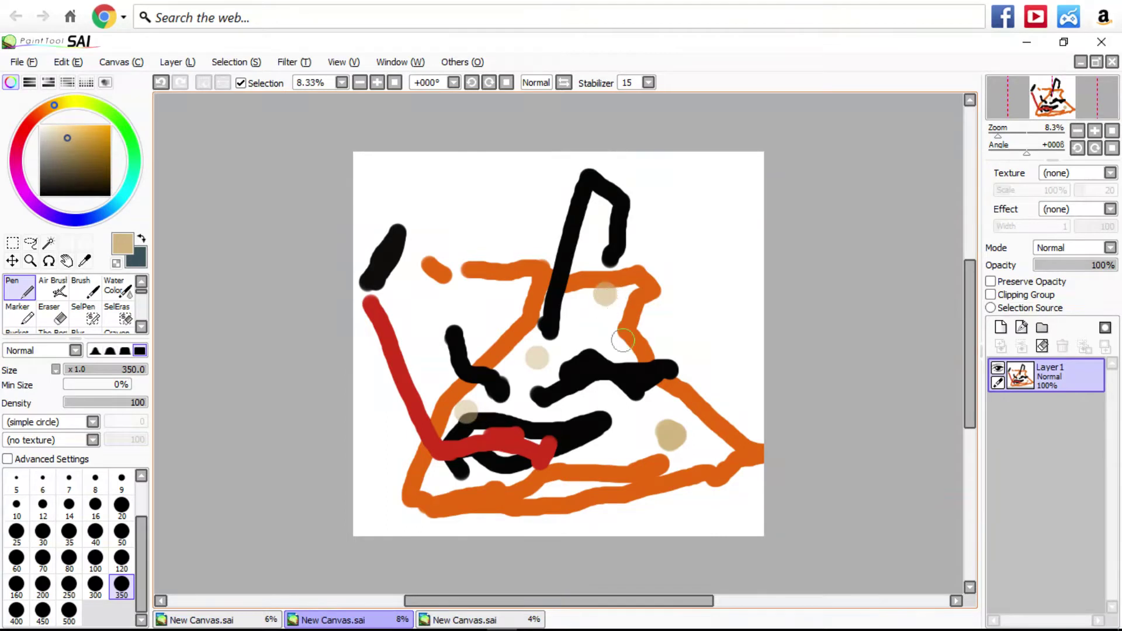
pyautogui.click(591, 341)
pyautogui.click(583, 412)
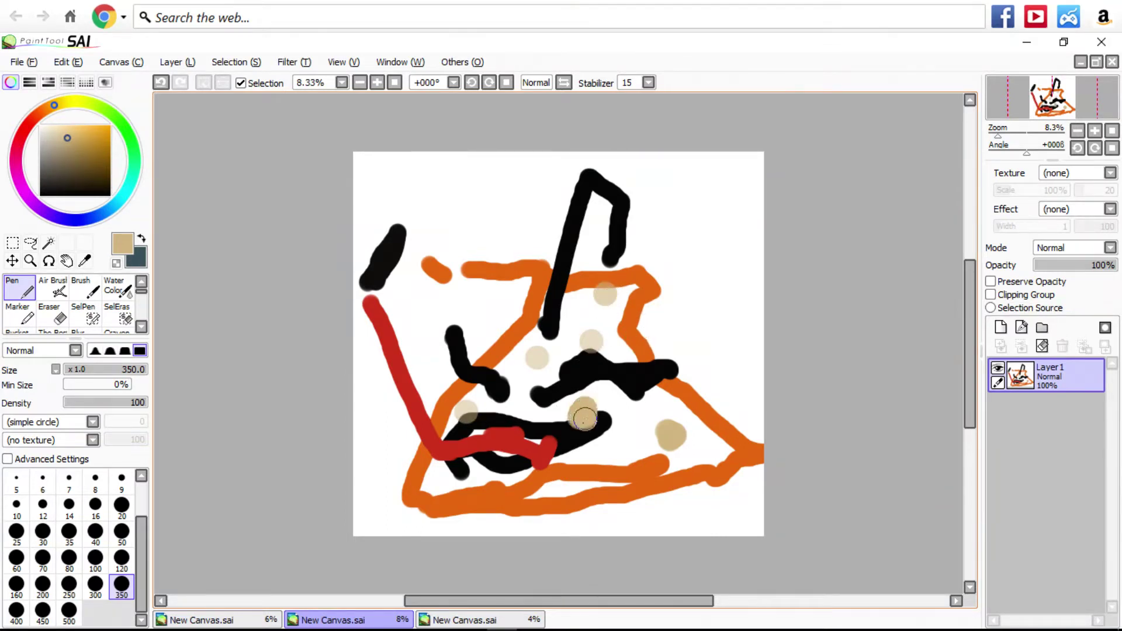
pyautogui.click(578, 435)
pyautogui.click(625, 418)
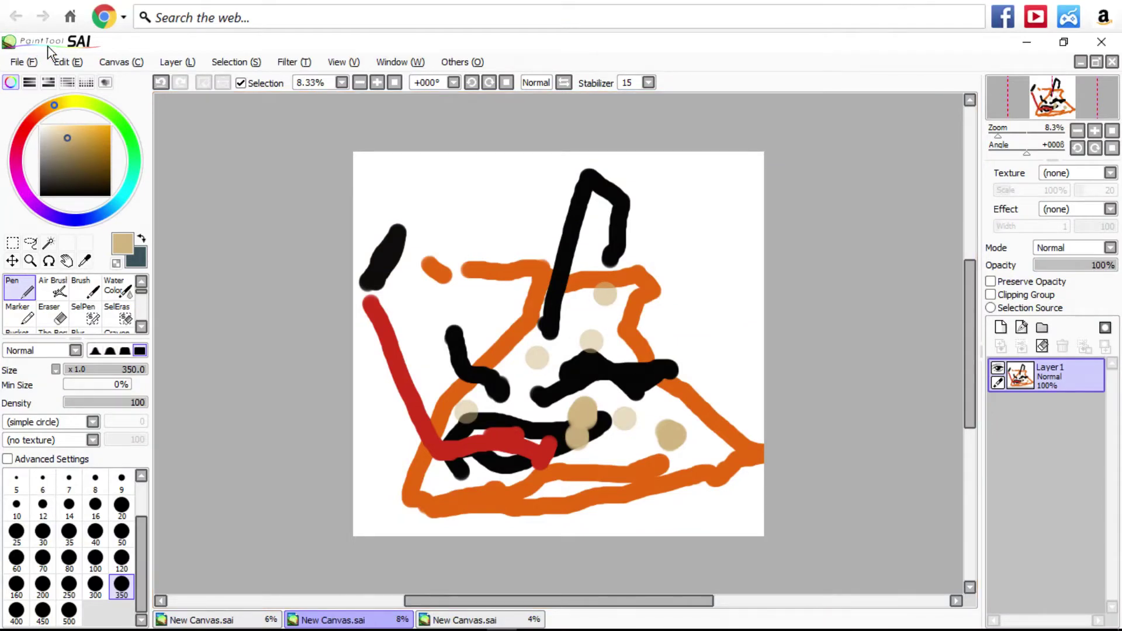
# Create a new blank canvas of 6000 x 5616 pixels at 118.111 pixel/cm.
pyautogui.click(35, 62)
pyautogui.click(49, 83)
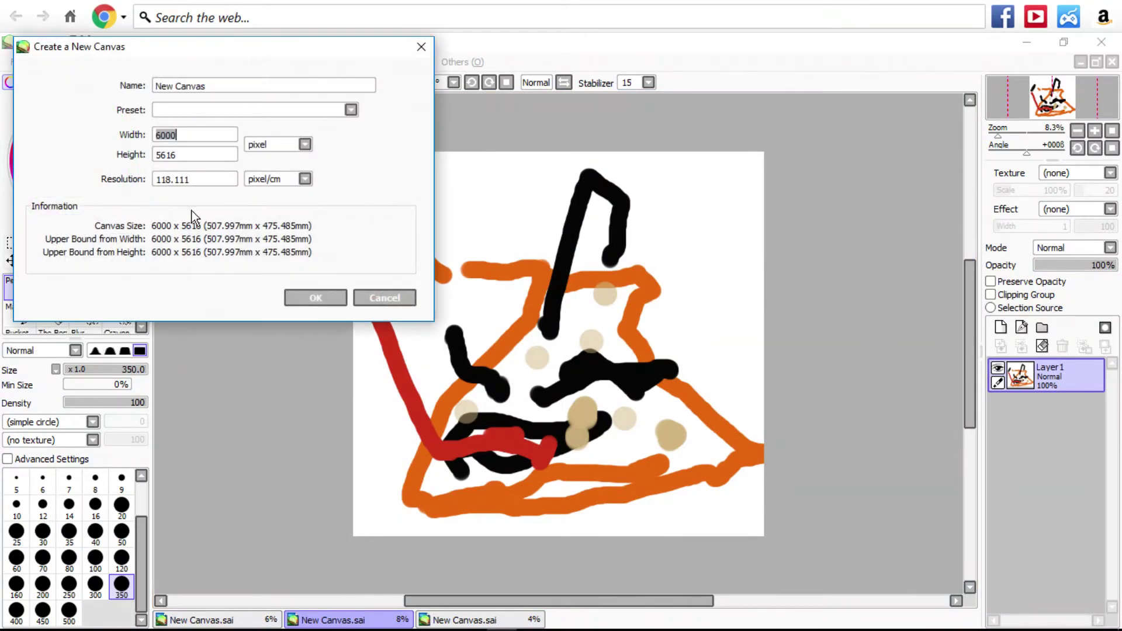
pyautogui.click(323, 296)
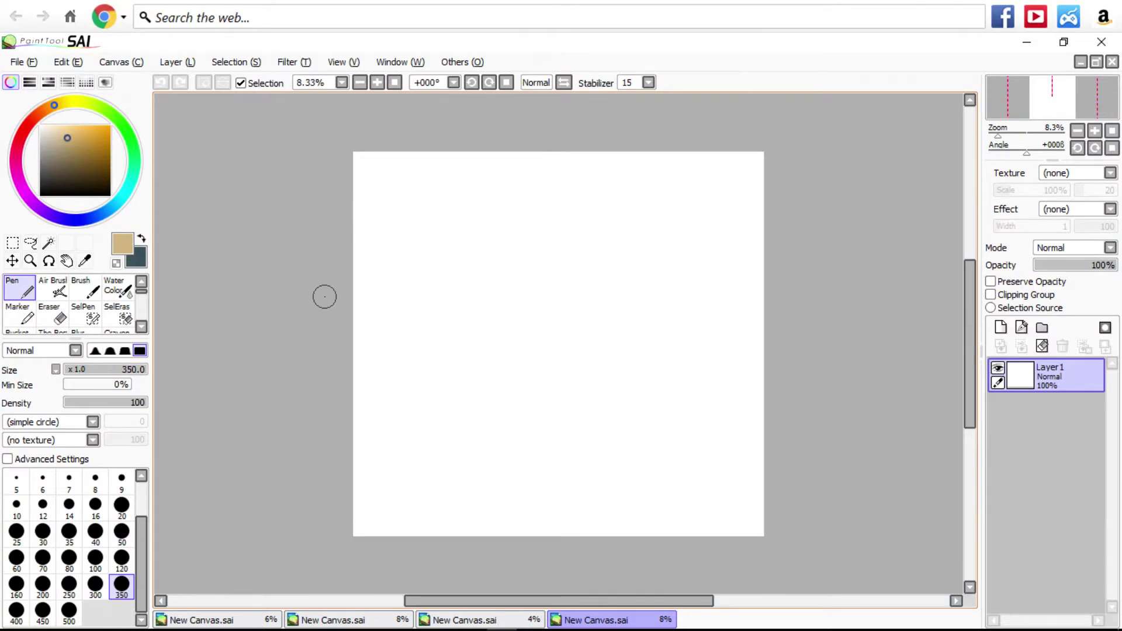
# Draw a black outline of an animal head with two tall ears and tapering sides, using the Pen at size 350.
pyautogui.click(58, 188)
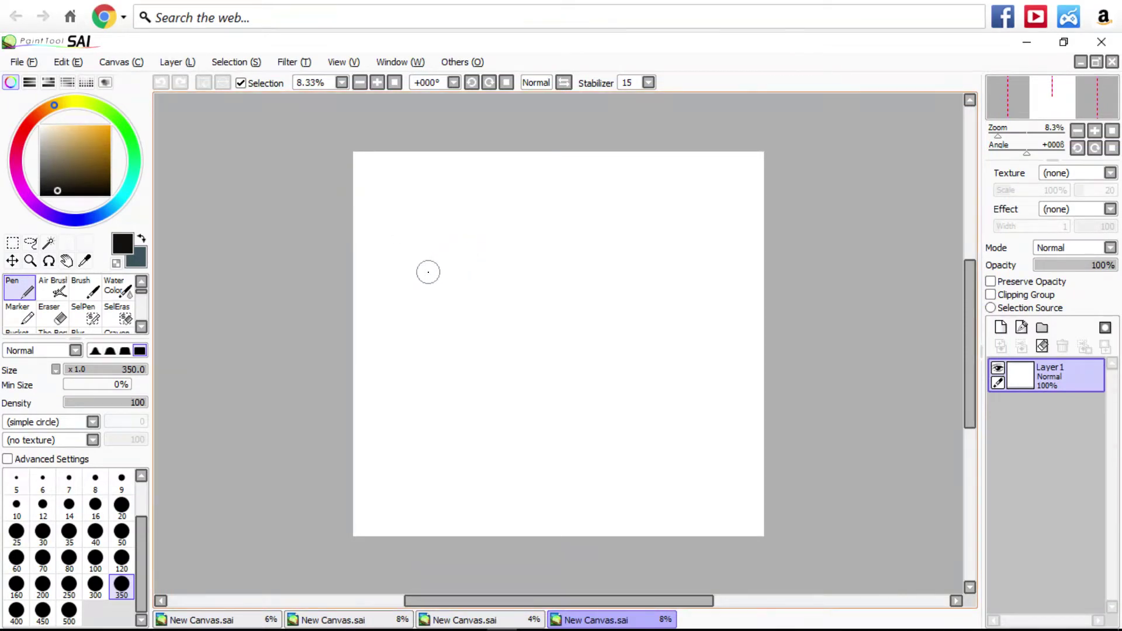
pyautogui.moveTo(428, 272)
pyautogui.mouseDown()
pyautogui.moveTo(443, 154)
pyautogui.moveTo(484, 286)
pyautogui.moveTo(582, 273)
pyautogui.moveTo(594, 131)
pyautogui.moveTo(652, 271)
pyautogui.moveTo(675, 297)
pyautogui.mouseUp()
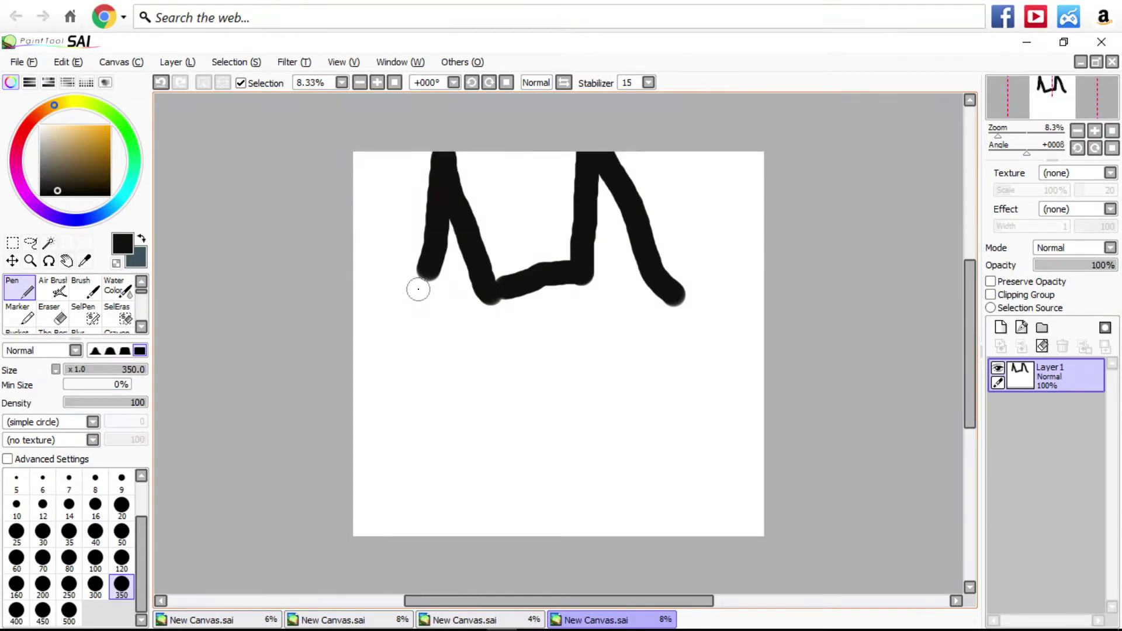
pyautogui.moveTo(419, 289)
pyautogui.mouseDown()
pyautogui.moveTo(422, 355)
pyautogui.moveTo(465, 538)
pyautogui.mouseUp()
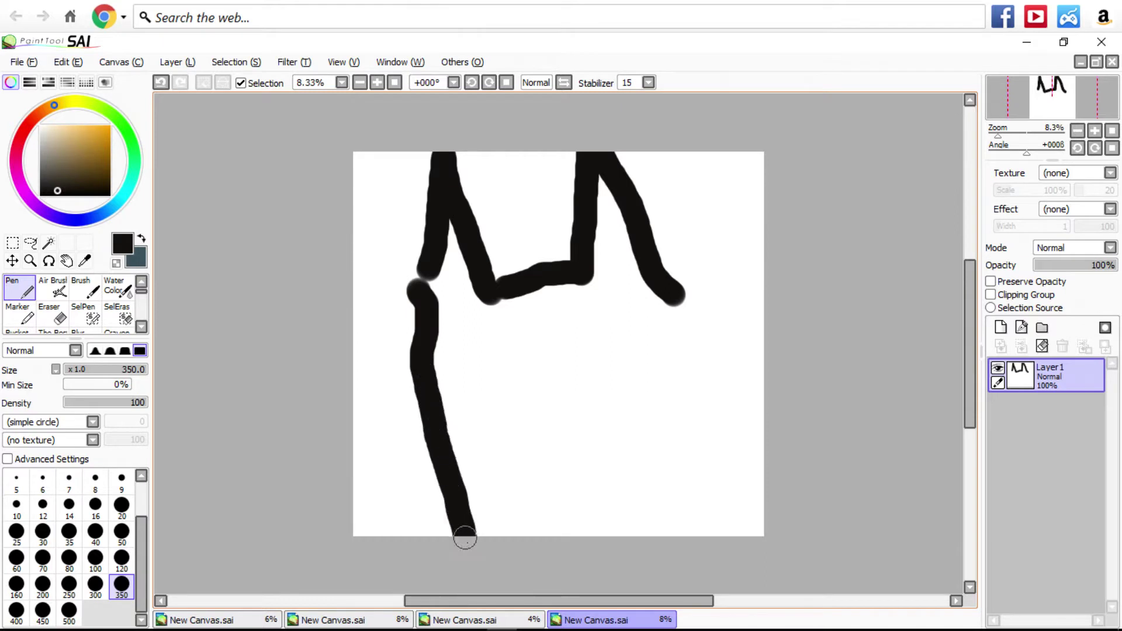
pyautogui.moveTo(550, 561)
pyautogui.mouseDown()
pyautogui.moveTo(591, 521)
pyautogui.moveTo(628, 451)
pyautogui.moveTo(678, 276)
pyautogui.mouseUp()
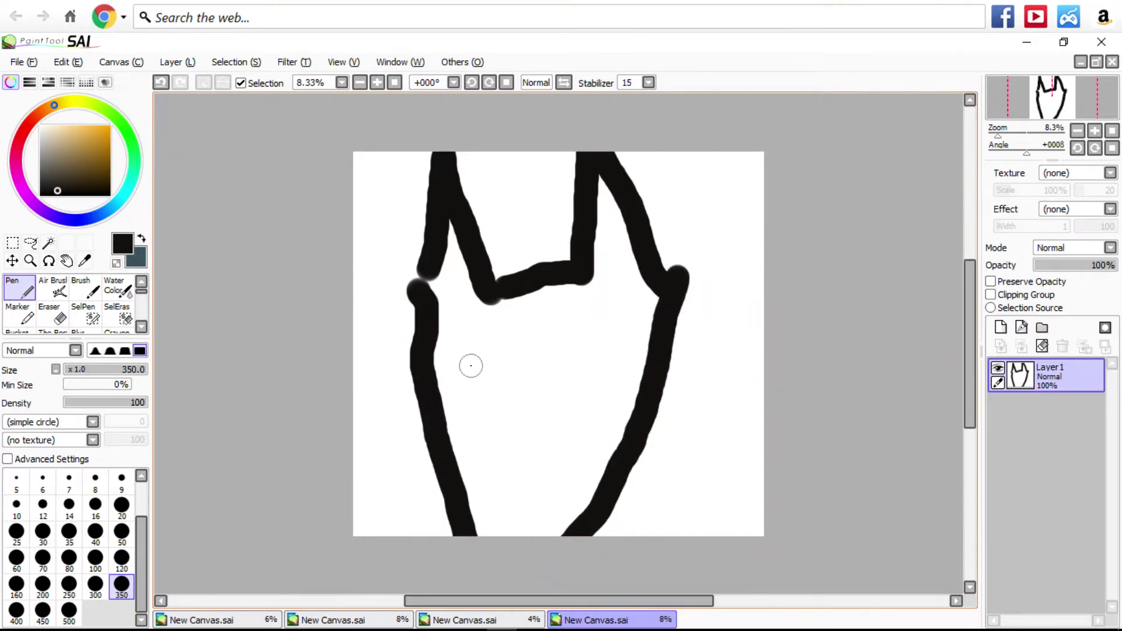
# Dab two round grey eyes inside the head outline with the Pen at size 500.
pyautogui.click(121, 504)
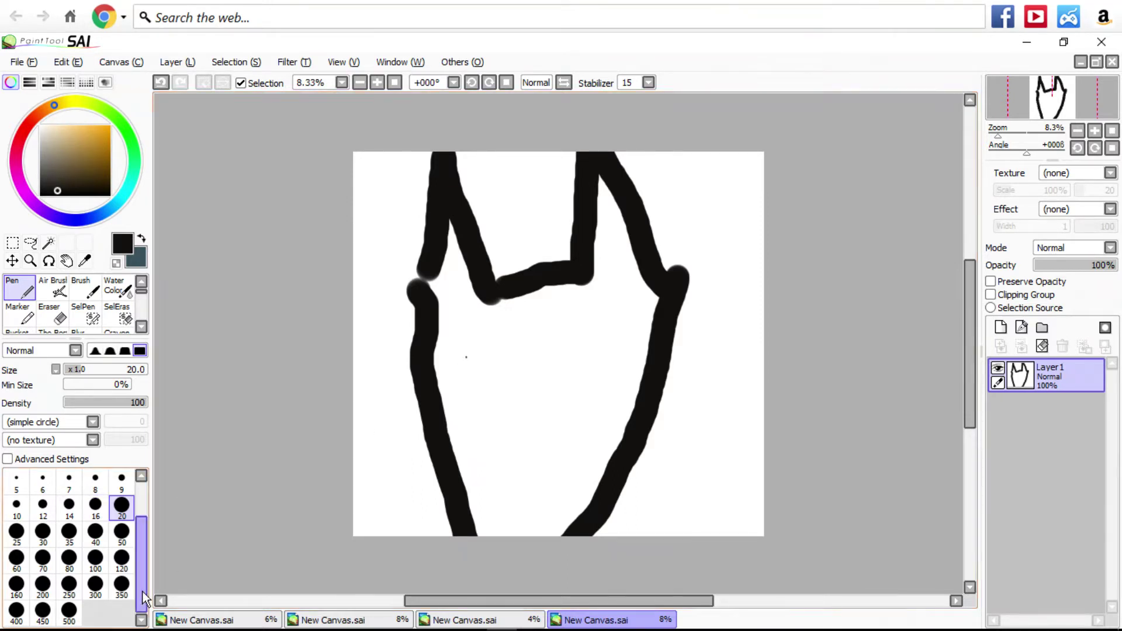
pyautogui.click(120, 561)
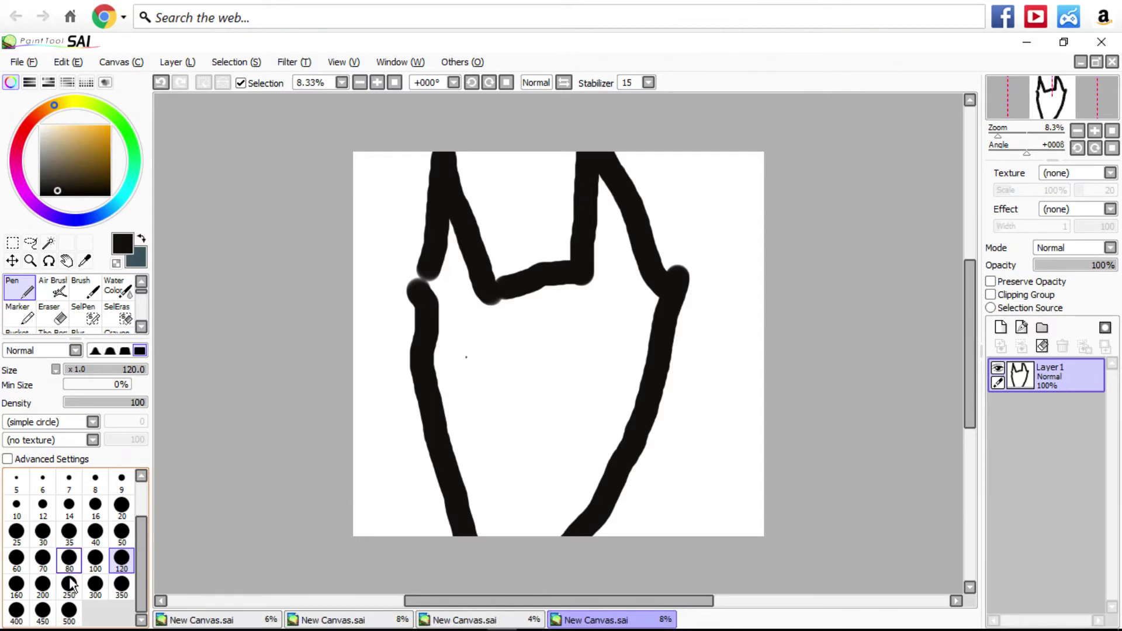
pyautogui.click(69, 611)
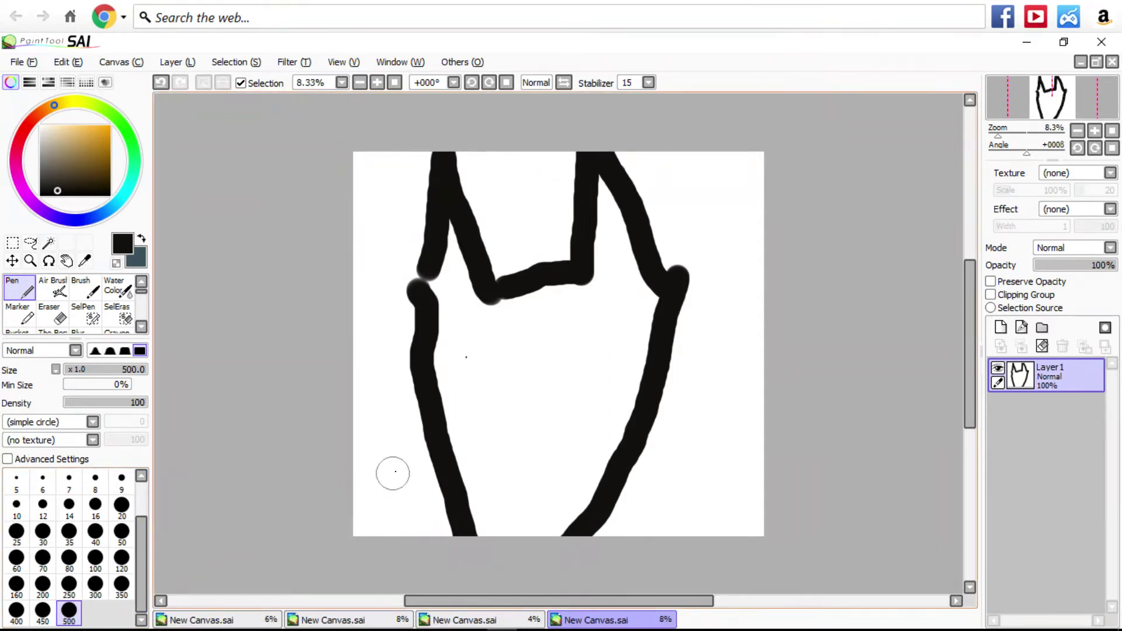
pyautogui.click(484, 353)
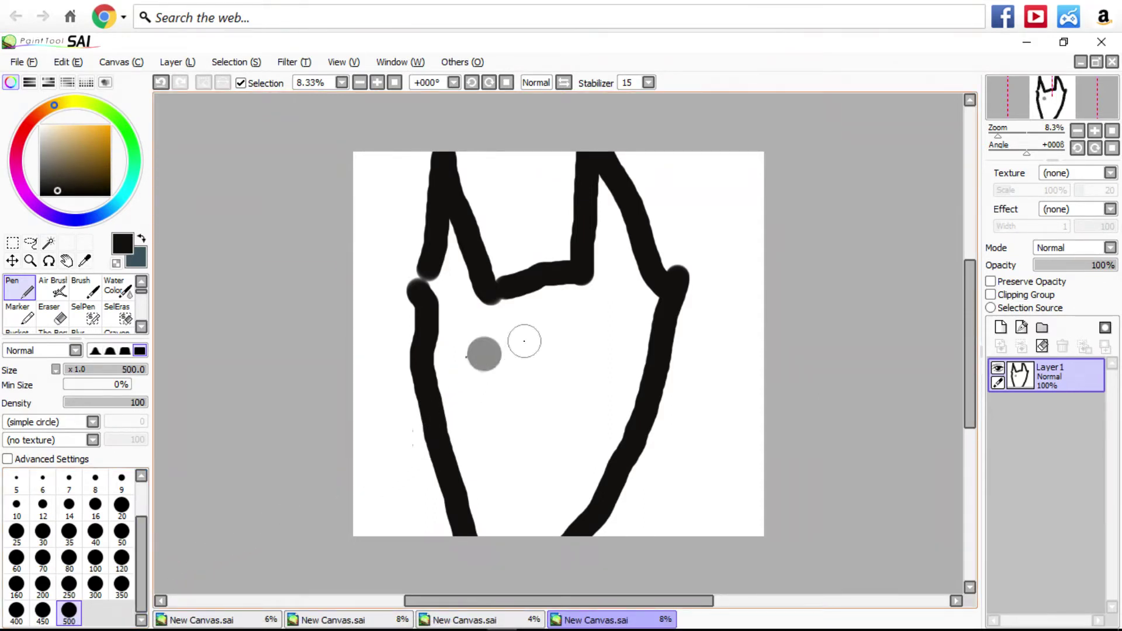
pyautogui.click(596, 343)
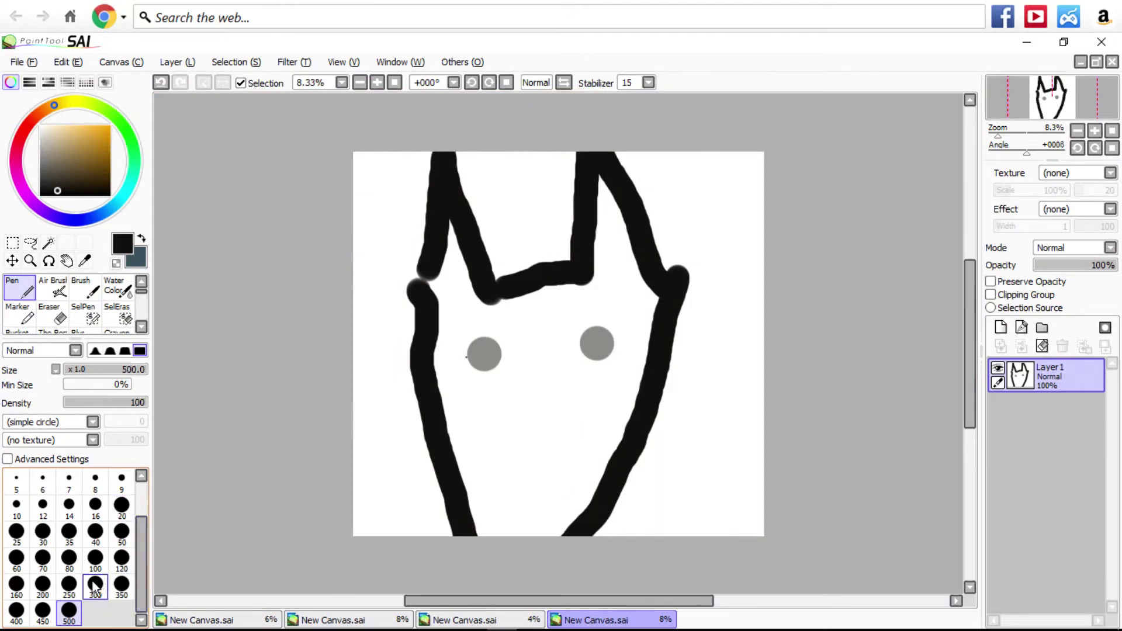
# Pick a dark violet colour, try a stroke beside the left eye with the Pen at size 400, and undo the stroke.
pyautogui.click(18, 617)
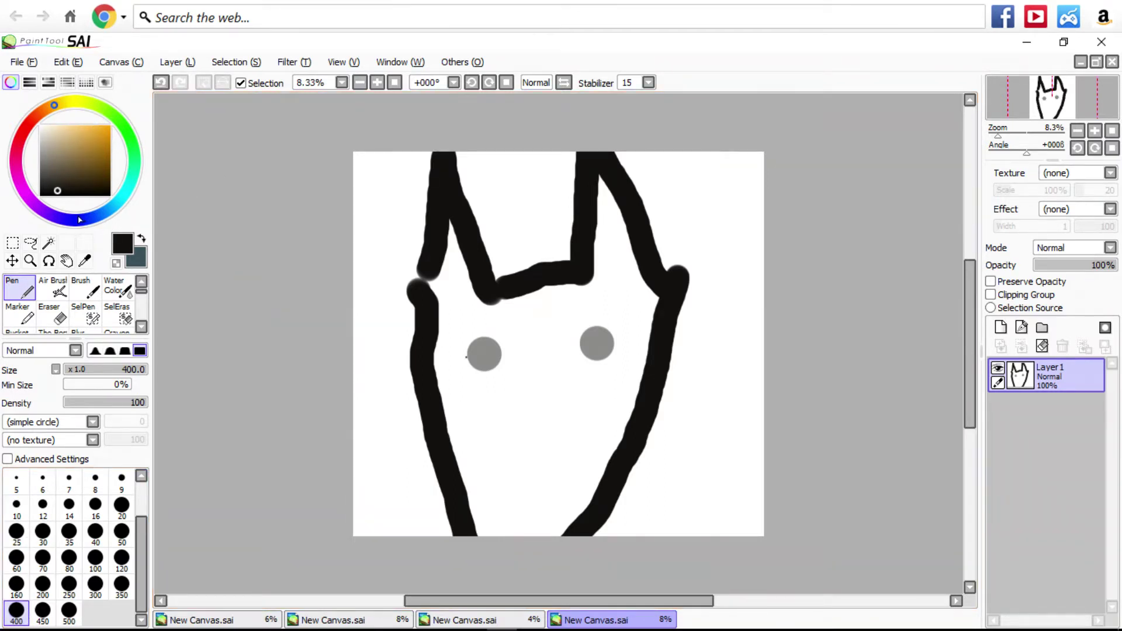
pyautogui.click(60, 219)
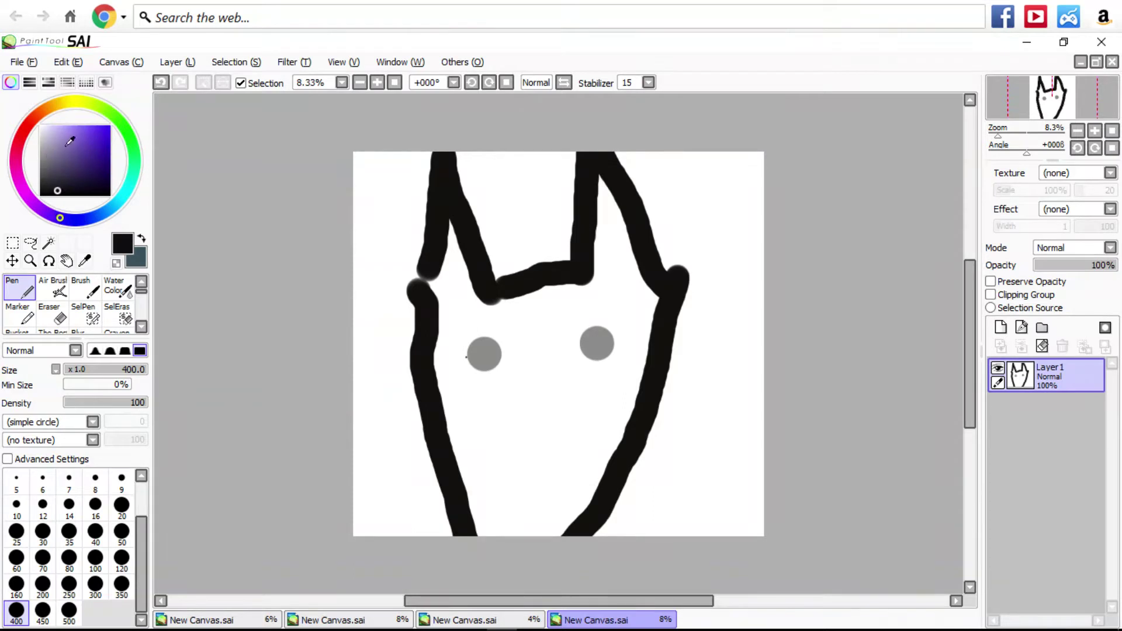
pyautogui.click(94, 170)
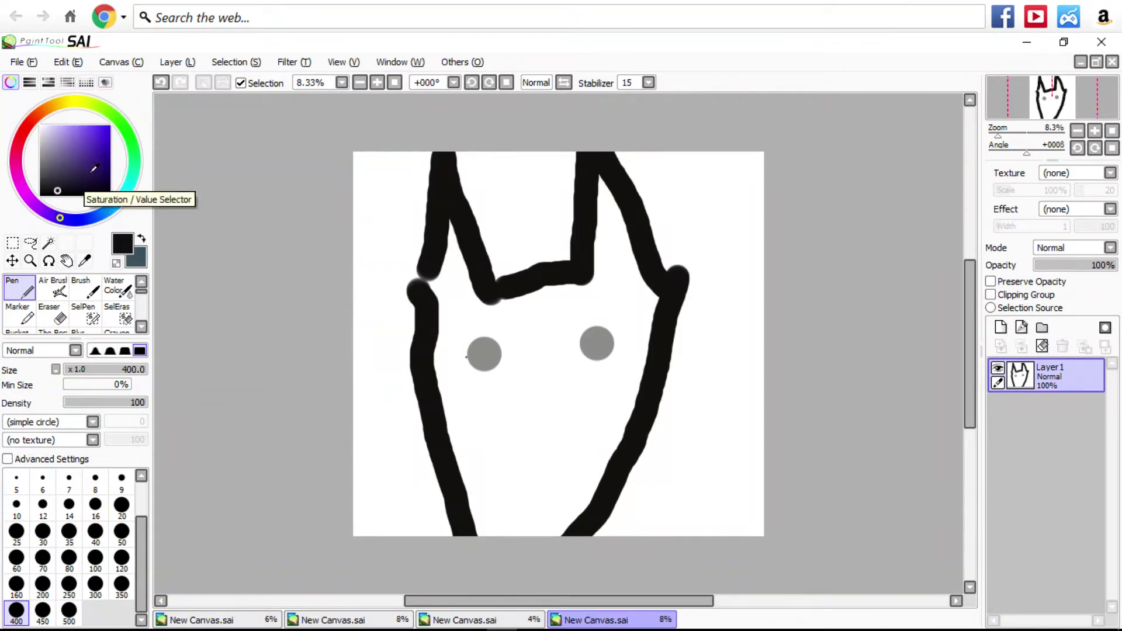
pyautogui.moveTo(445, 296); pyautogui.dragTo(476, 350)
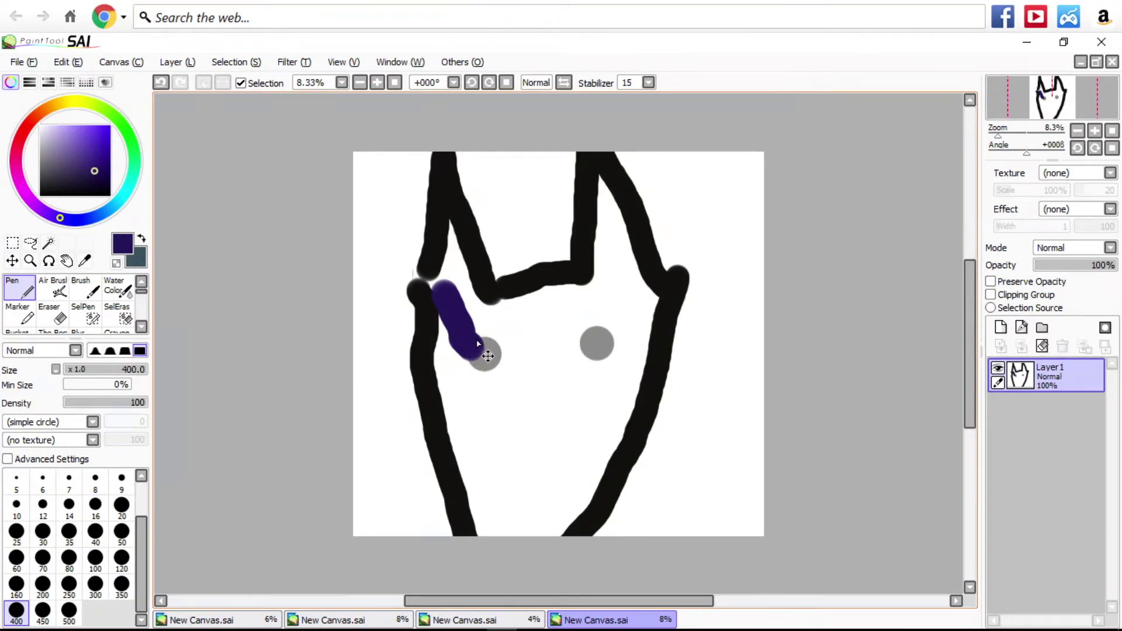
pyautogui.hotkey('ctrl', 'z')
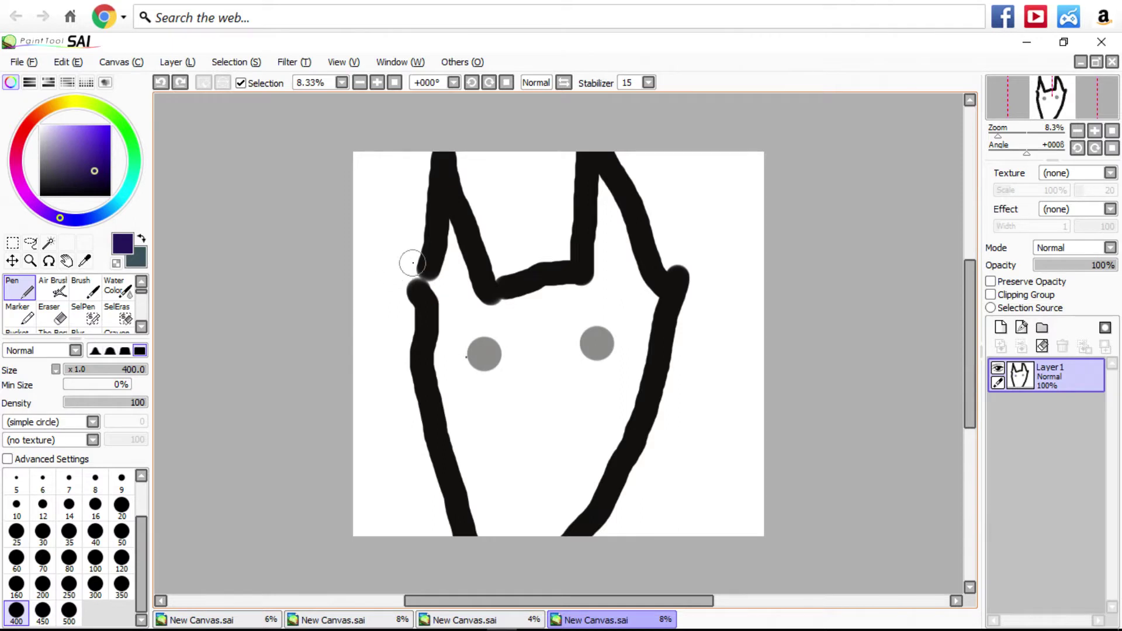
# Paint a dark violet pupil in each grey eye with the Pen at size 160.
pyautogui.click(9, 583)
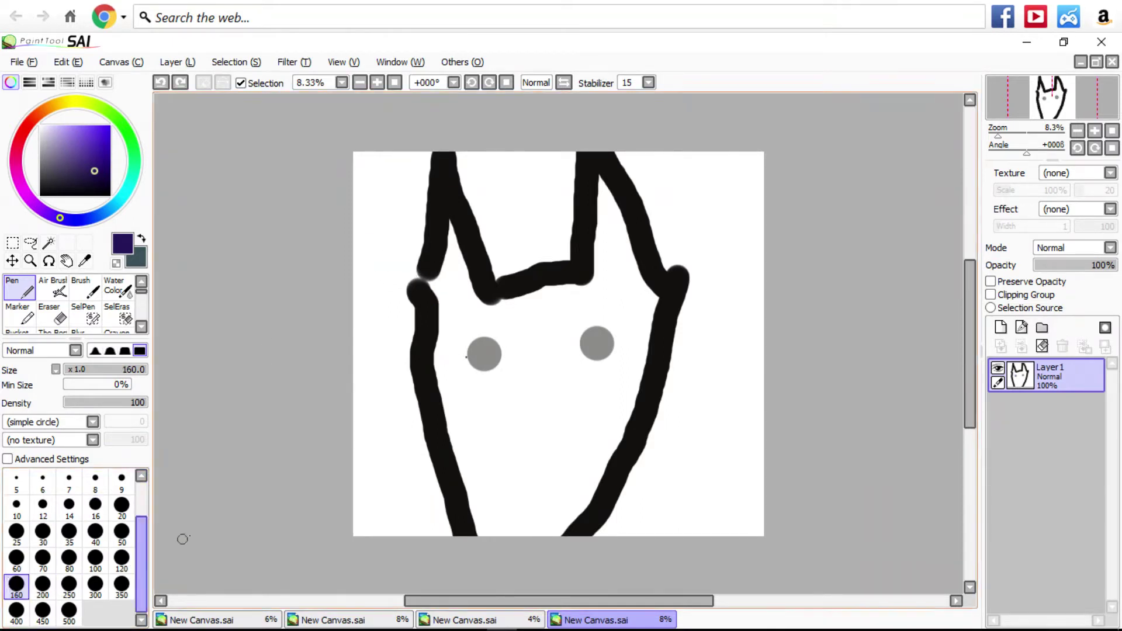
pyautogui.click(485, 354)
pyautogui.click(100, 171)
pyautogui.click(484, 354)
pyautogui.moveTo(598, 341); pyautogui.dragTo(604, 344)
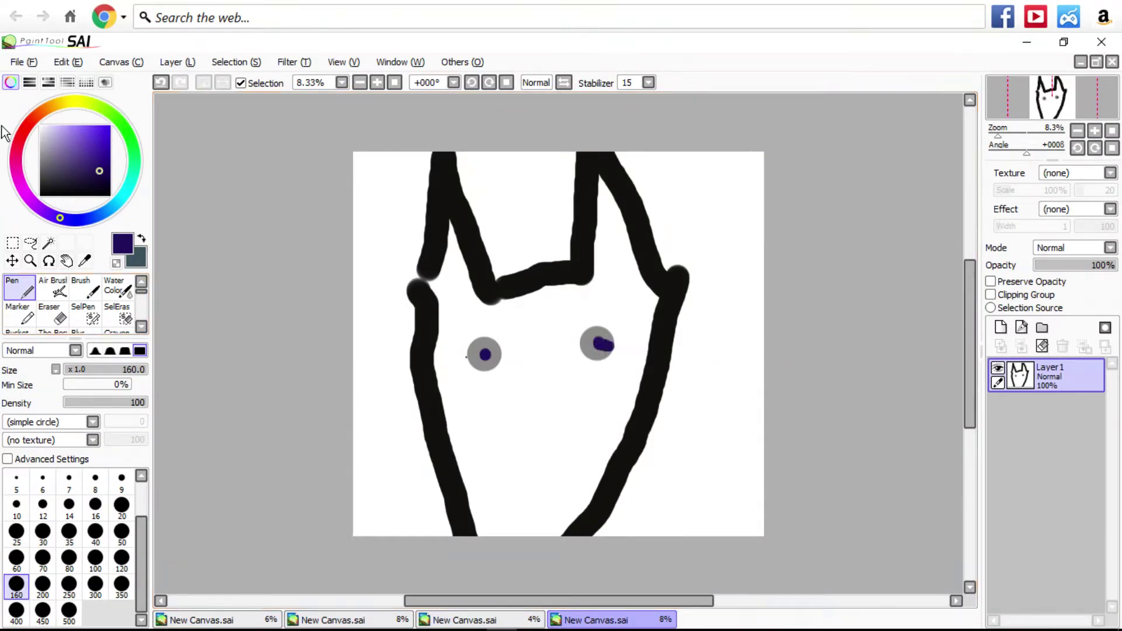
# Draw short black eyelashes above both eyes with the Pen at size 80.
pyautogui.click(57, 192)
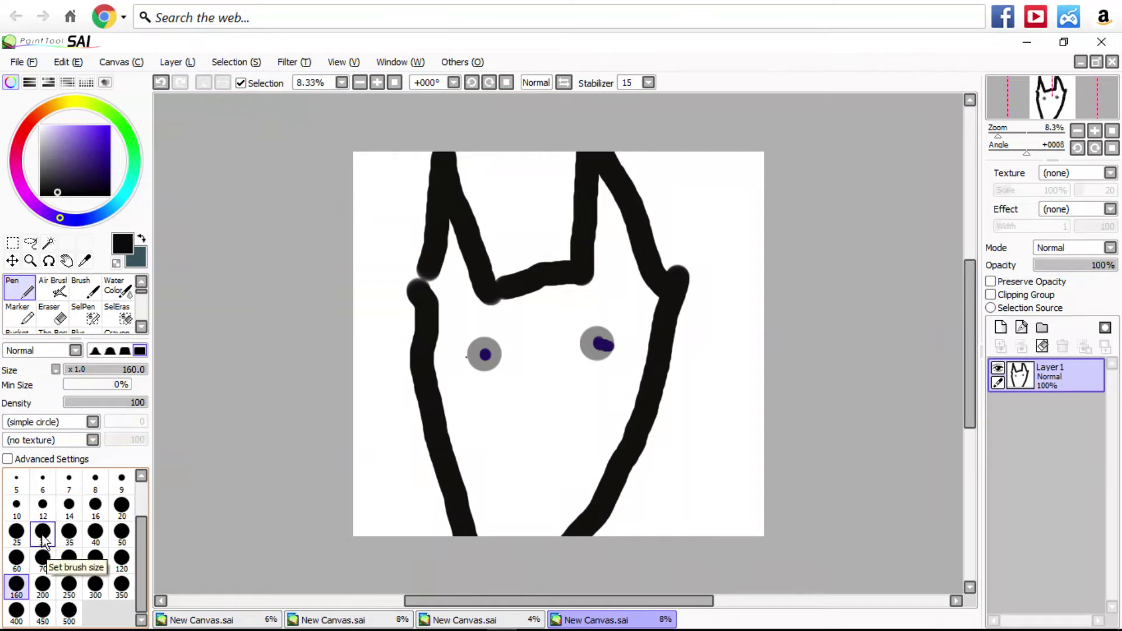
pyautogui.click(73, 555)
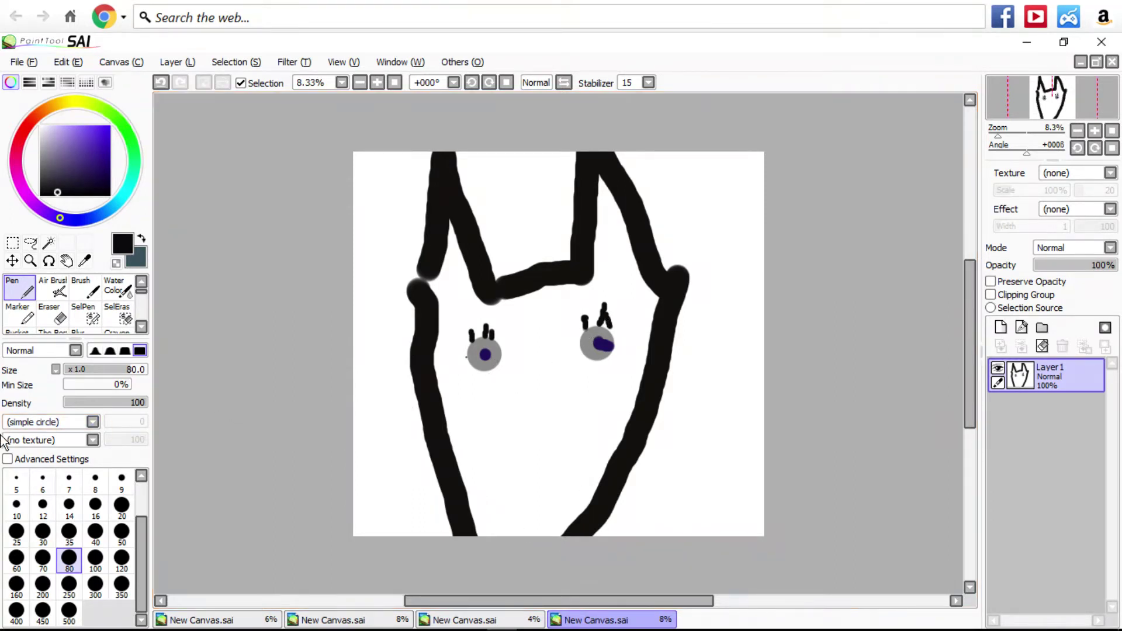
# Pick a bright red colour and paint a round nose low in the middle of the face with the Pen at size 500.
pyautogui.click(122, 584)
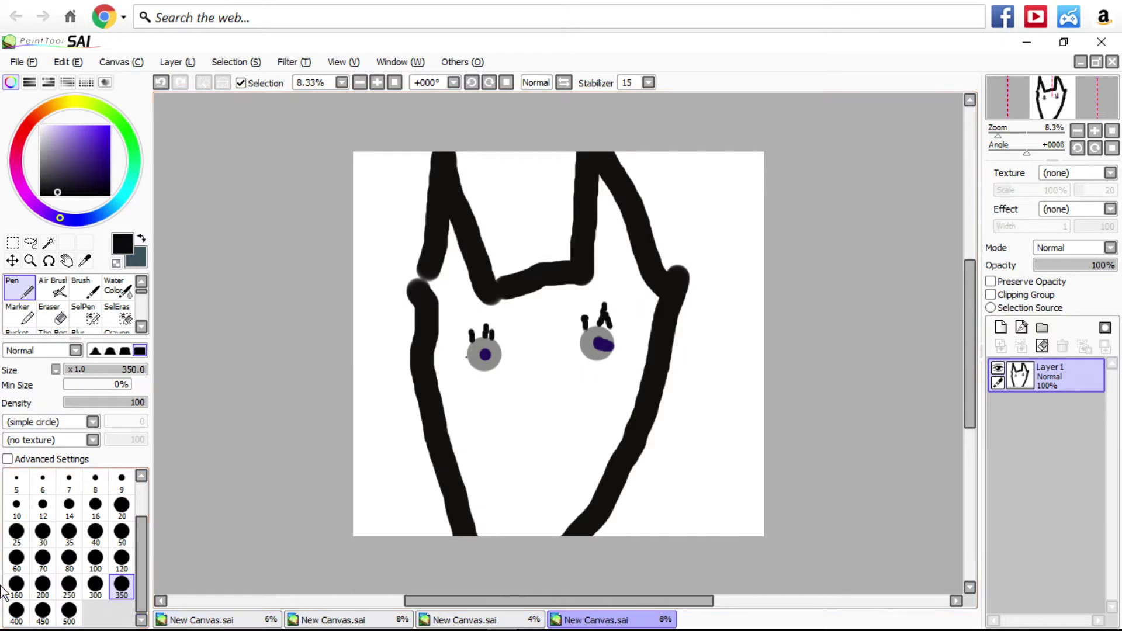
pyautogui.click(66, 615)
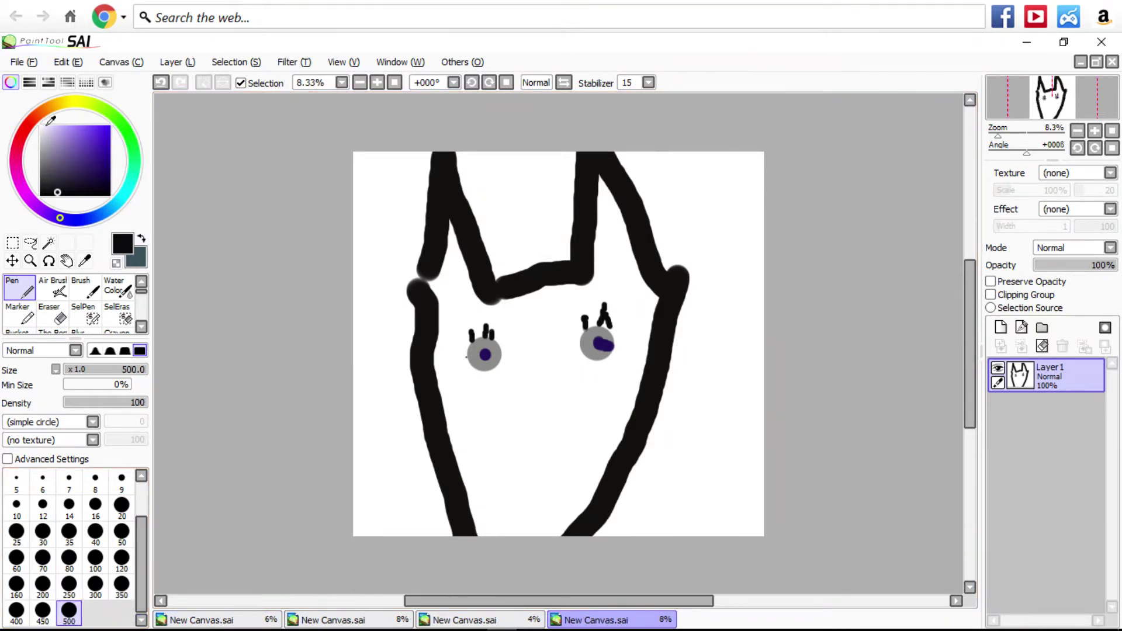
pyautogui.click(24, 128)
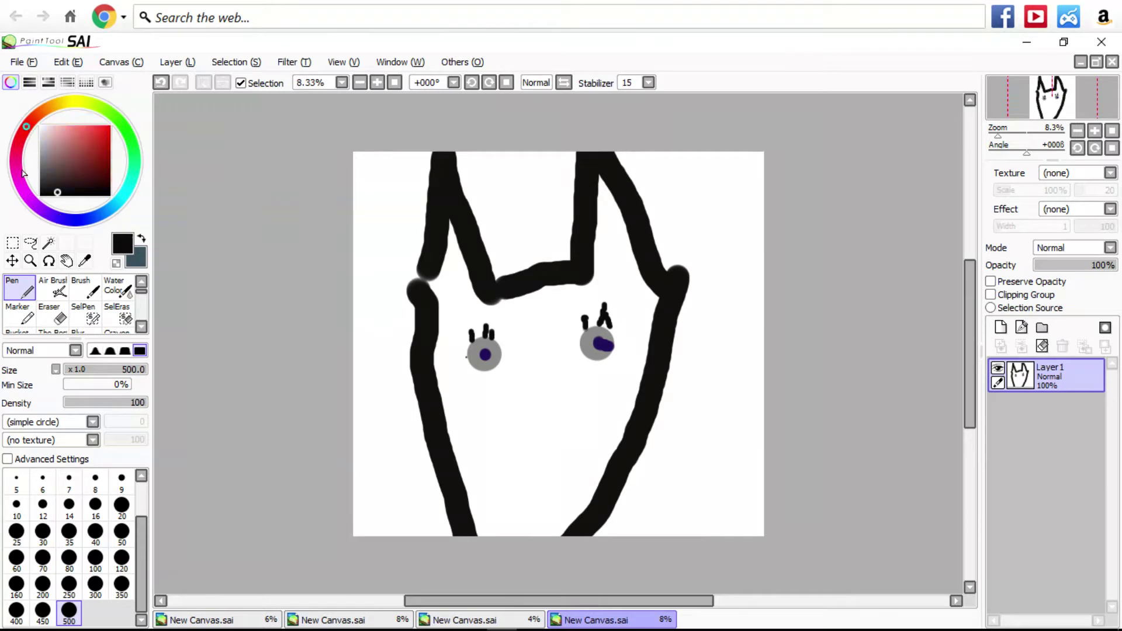
pyautogui.click(96, 135)
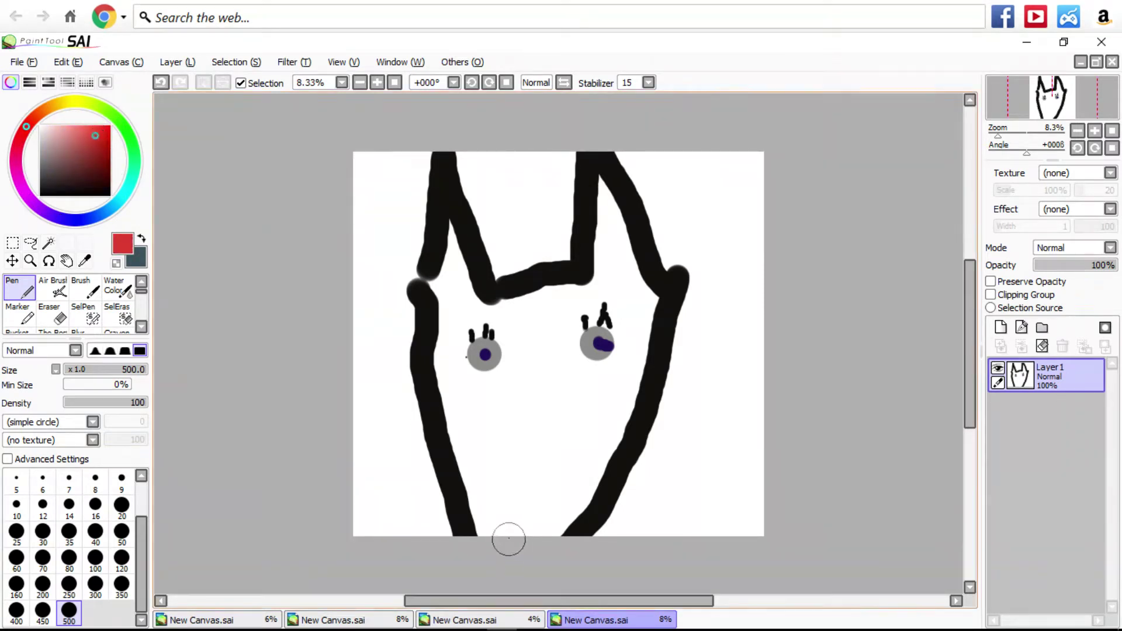
pyautogui.click(523, 460)
pyautogui.moveTo(524, 460)
pyautogui.mouseDown()
pyautogui.moveTo(541, 452)
pyautogui.moveTo(530, 454)
pyautogui.moveTo(544, 468)
pyautogui.moveTo(523, 479)
pyautogui.mouseUp()
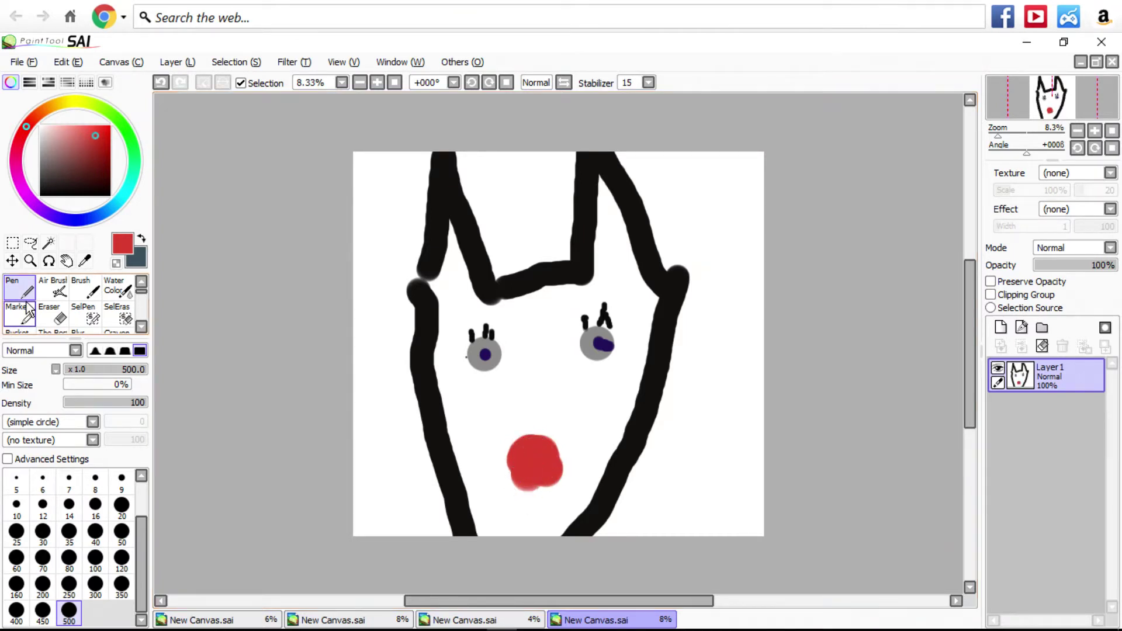
# Add pale pink highlight strokes on the red nose and along its right edge with the Pen at size 50.
pyautogui.click(129, 528)
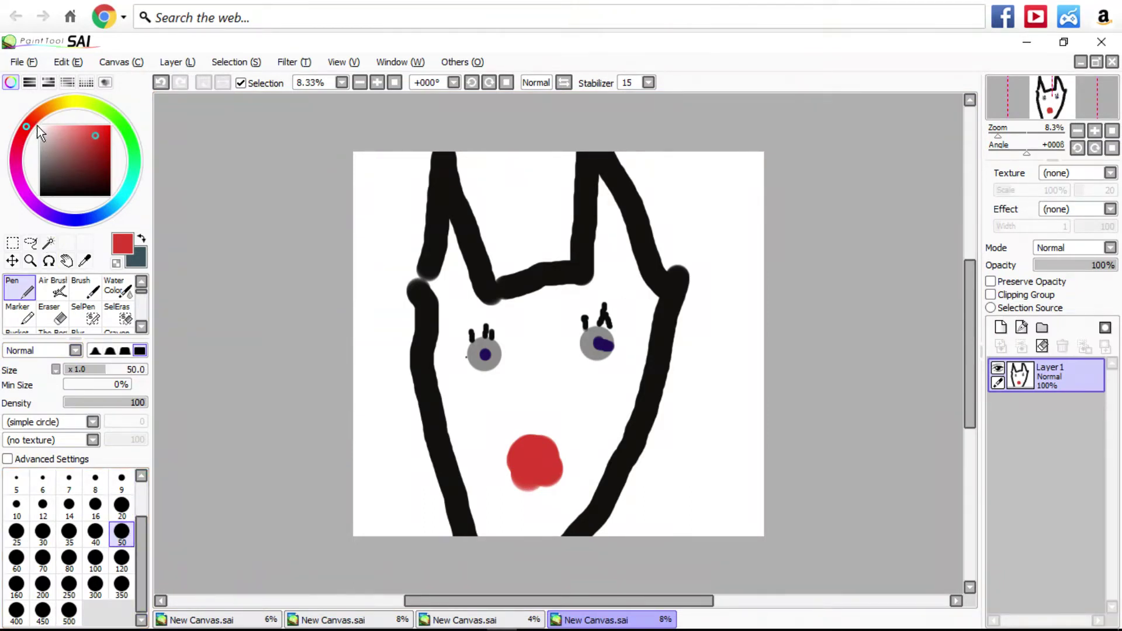
pyautogui.click(45, 132)
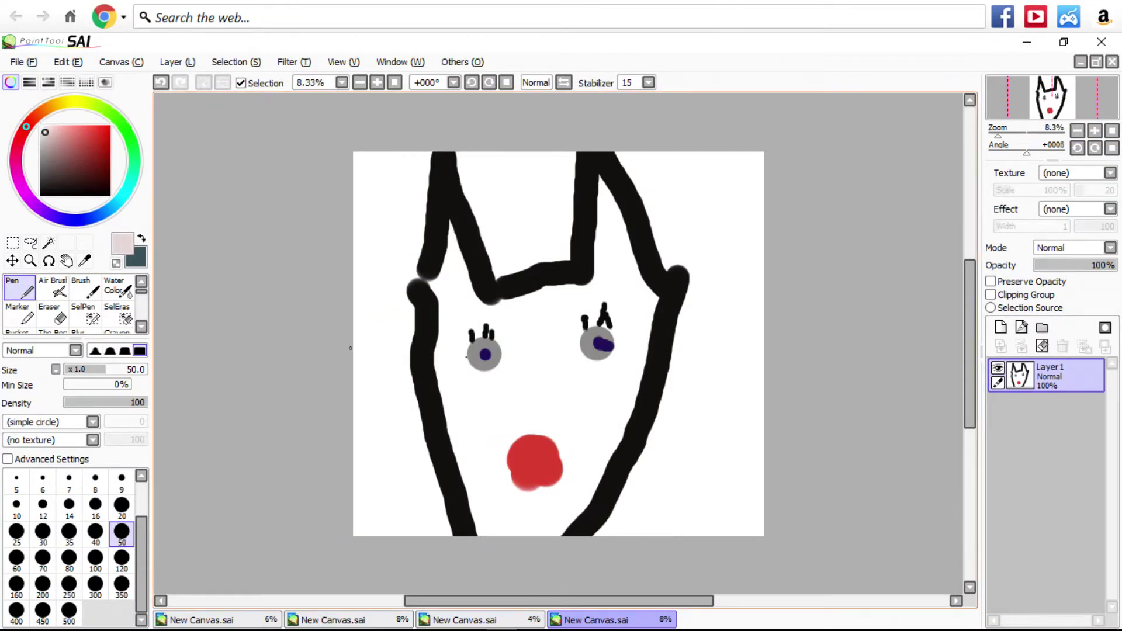
pyautogui.moveTo(552, 446); pyautogui.dragTo(547, 503)
pyautogui.moveTo(523, 462); pyautogui.dragTo(533, 453)
pyautogui.moveTo(520, 455)
pyautogui.mouseDown()
pyautogui.moveTo(529, 437)
pyautogui.moveTo(527, 463)
pyautogui.mouseUp()
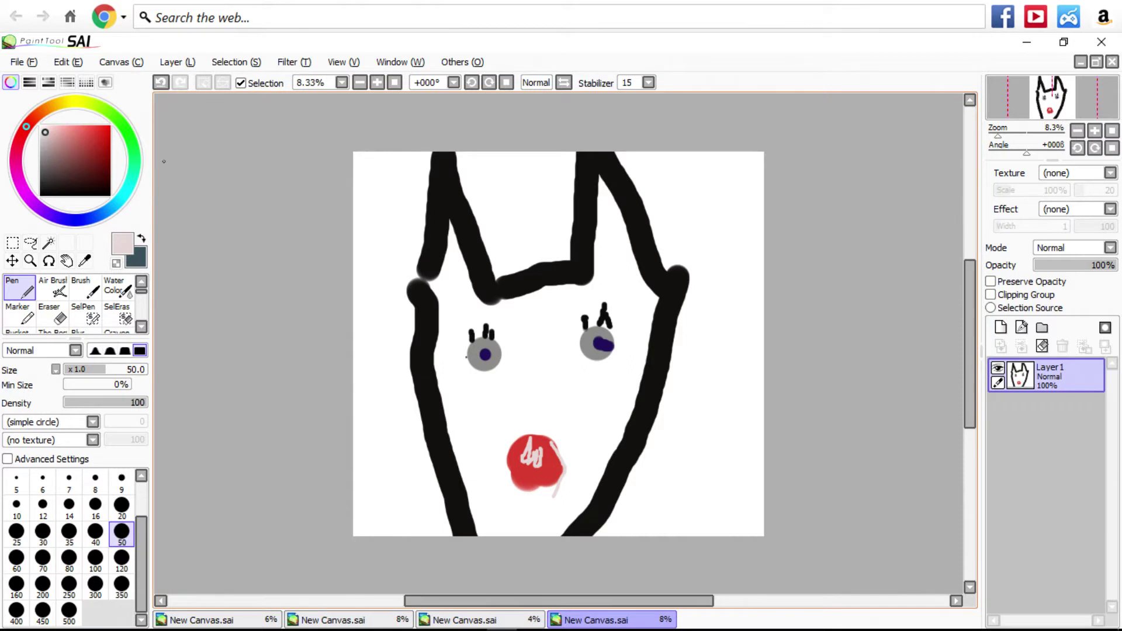
# Pick a bright green colour and draw short strokes along the lower edge of the red nose with the Pen at size 50.
pyautogui.click(118, 119)
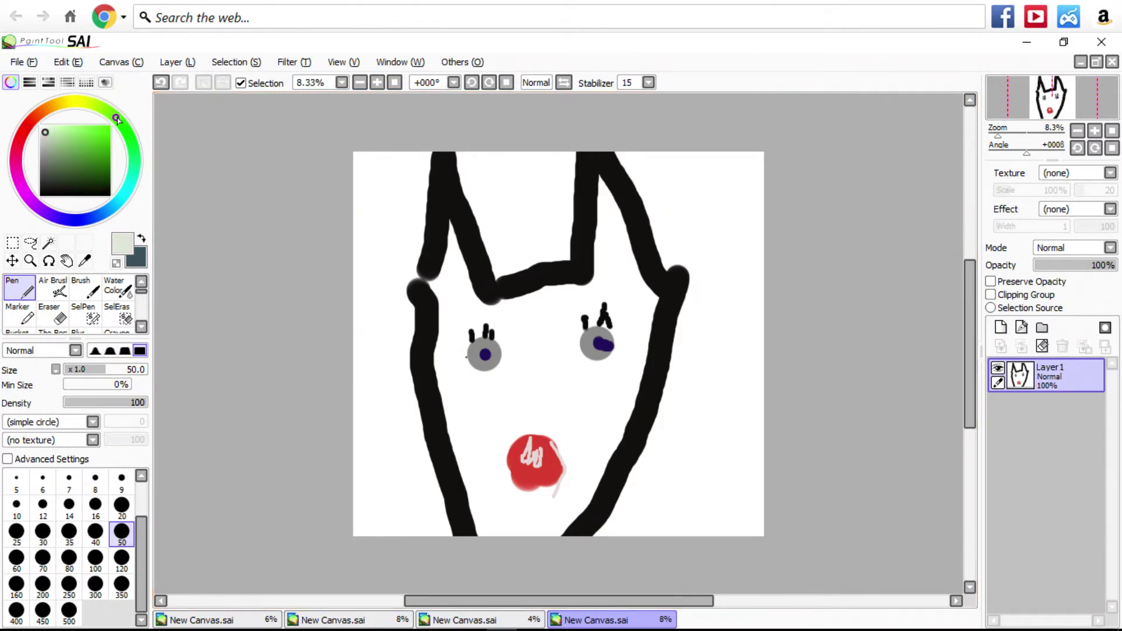
pyautogui.click(95, 139)
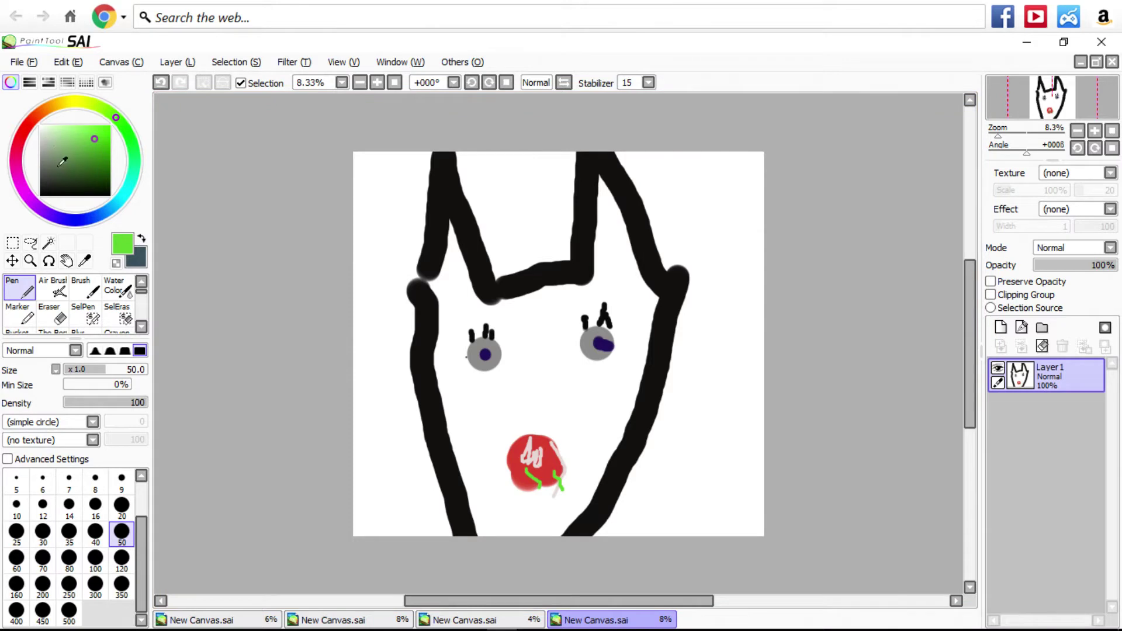
# Paint a thick magenta tongue from below the nose to the canvas's lower right edge with the Pen at size 500.
pyautogui.click(24, 191)
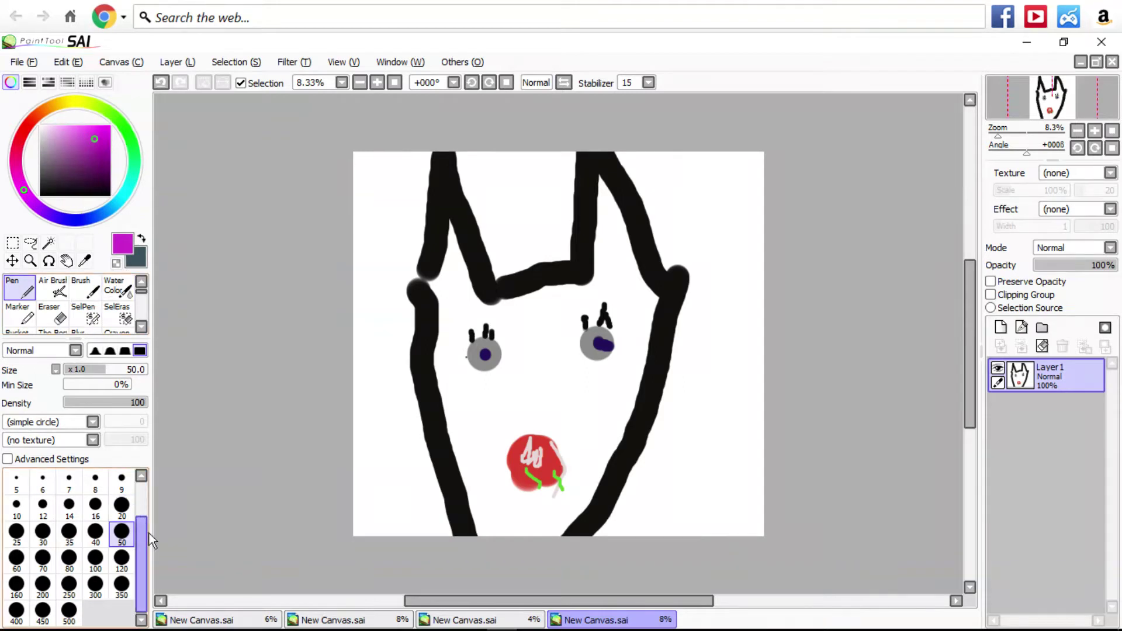
pyautogui.click(66, 616)
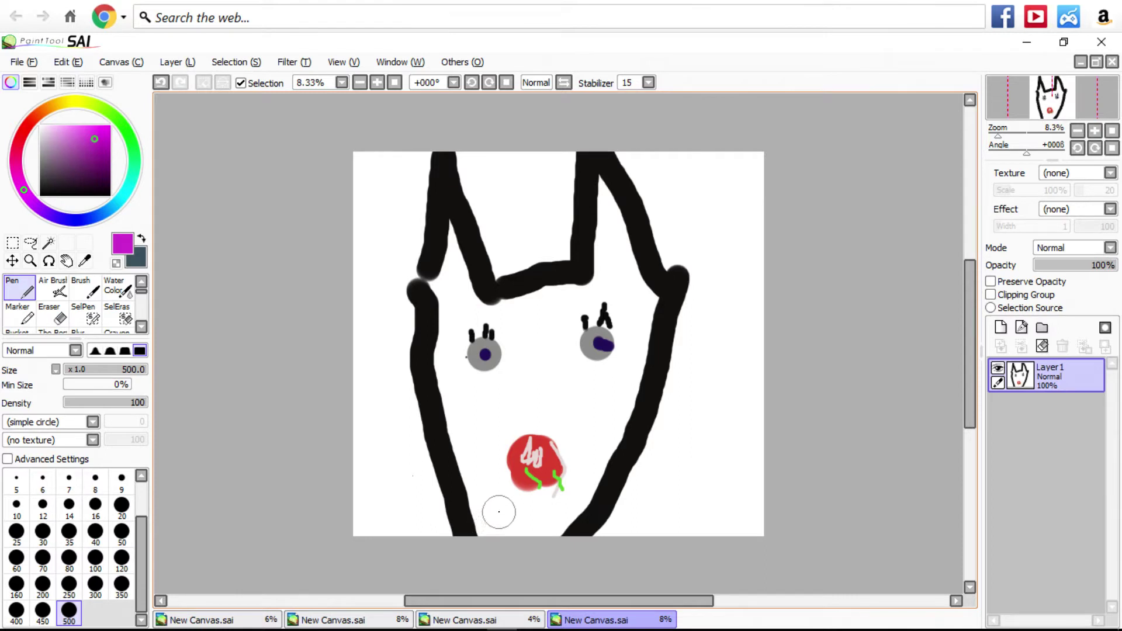
pyautogui.moveTo(498, 511)
pyautogui.mouseDown()
pyautogui.moveTo(516, 492)
pyautogui.moveTo(673, 558)
pyautogui.mouseUp()
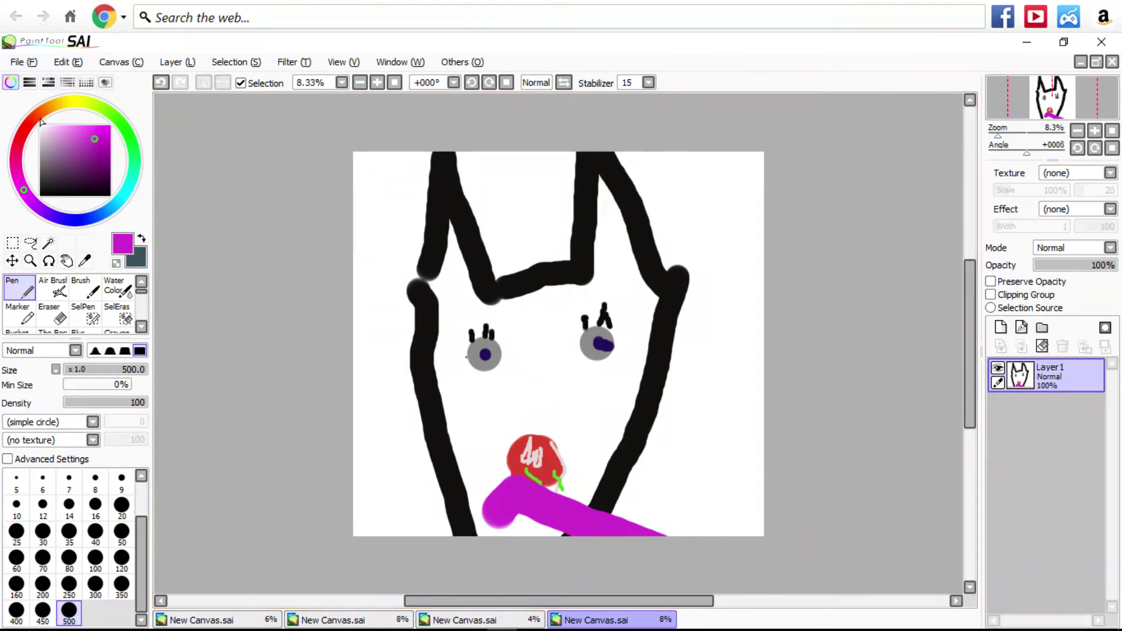
# Pick an ochre yellow colour and dab two large spots beside the base of the left ear, over the gap in the outline.
pyautogui.click(59, 103)
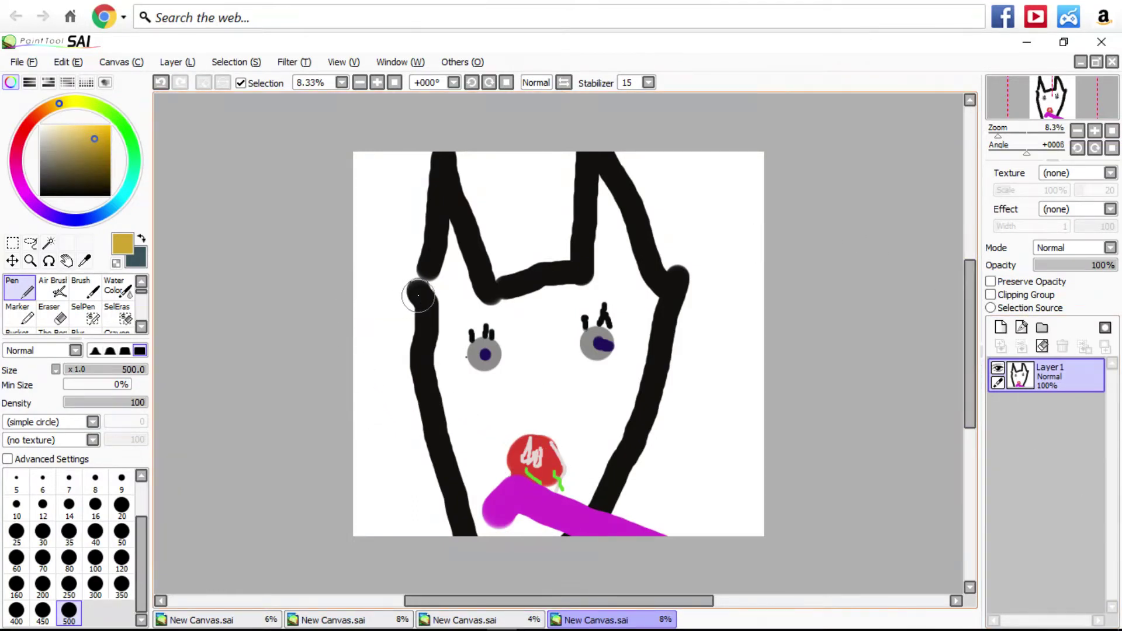
pyautogui.click(409, 242)
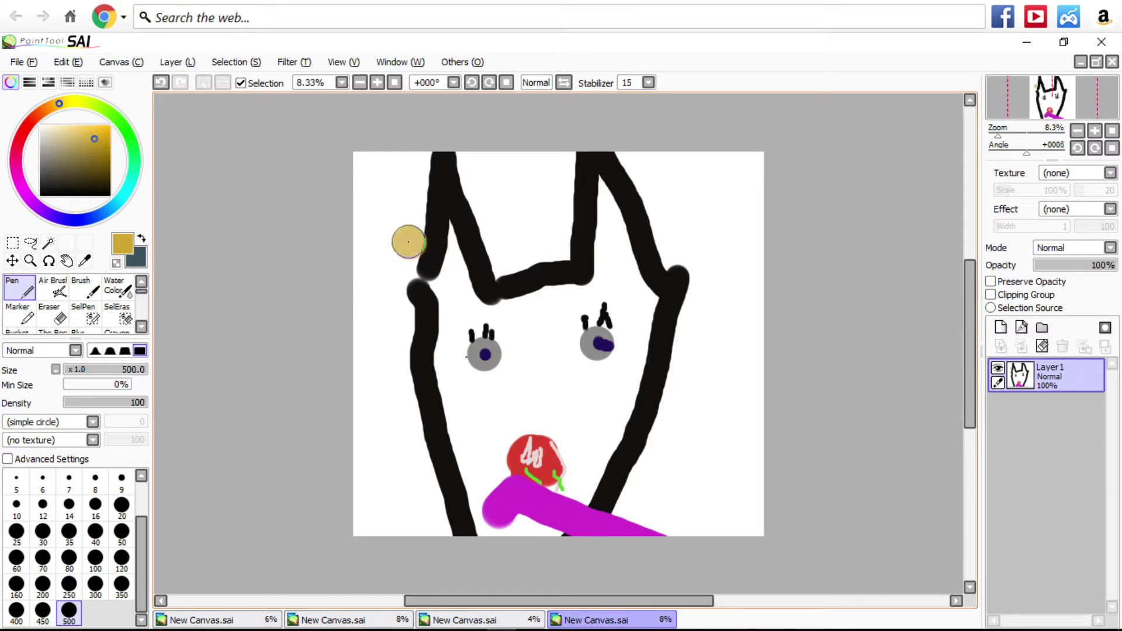
pyautogui.click(425, 267)
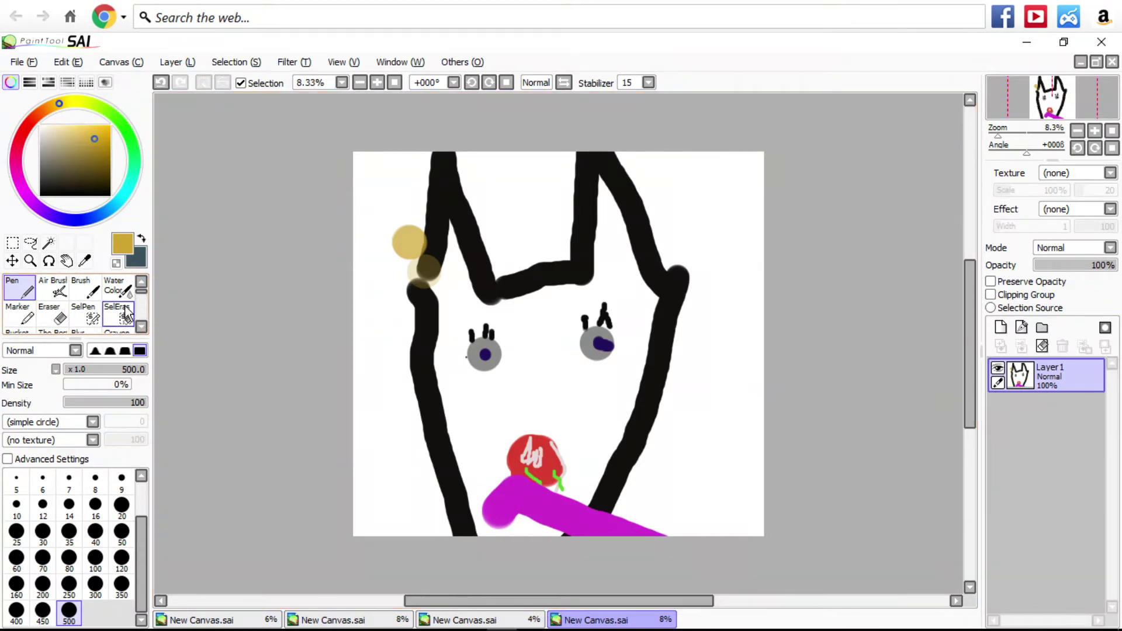
# Fill the background left of the head, between the ears and right of the head with ochre yellow using the Bucket.
pyautogui.click(141, 328)
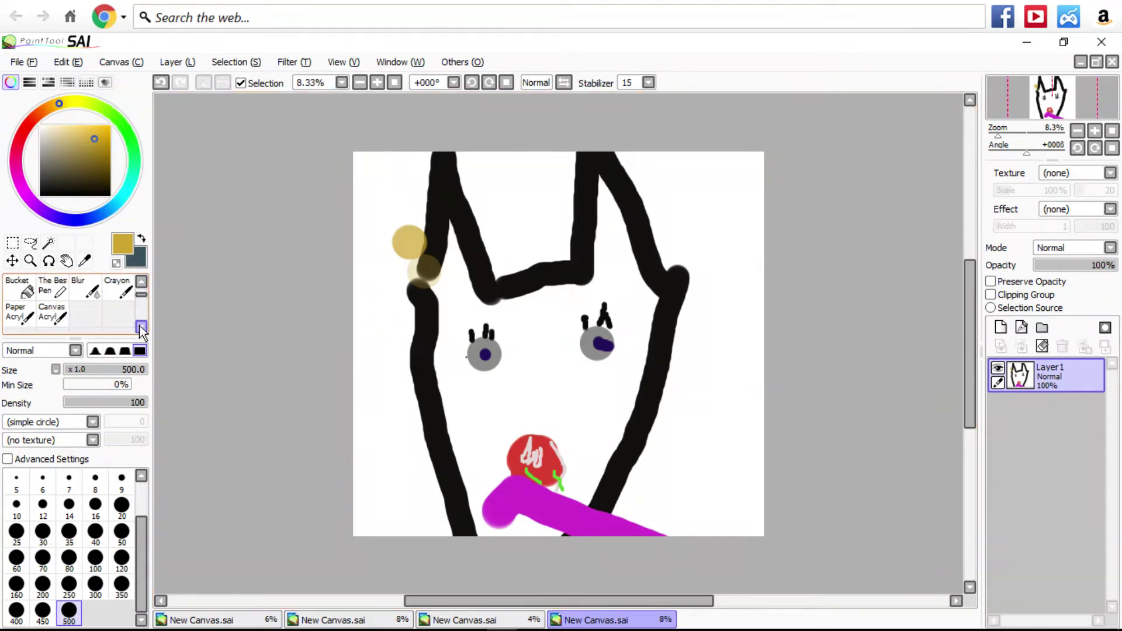
pyautogui.click(21, 289)
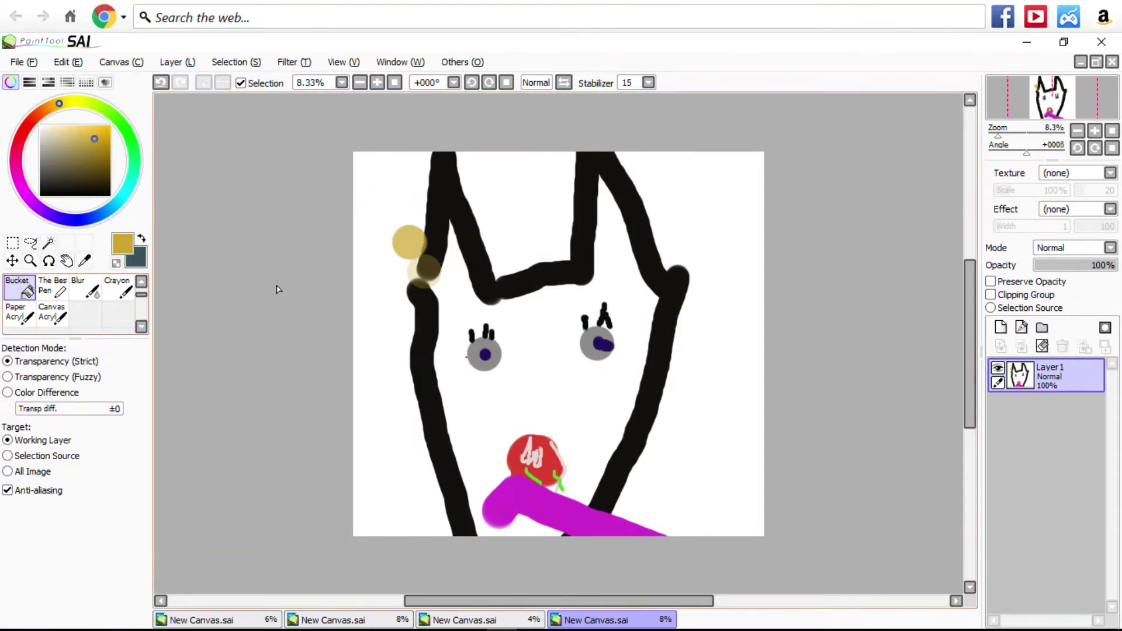
pyautogui.click(371, 261)
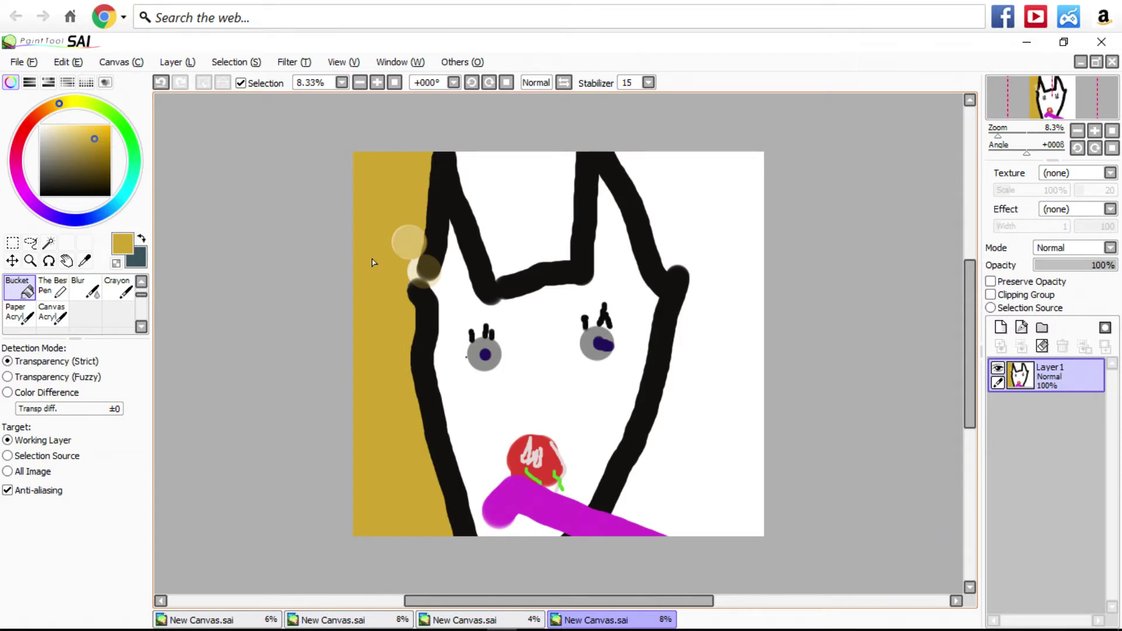
pyautogui.click(518, 220)
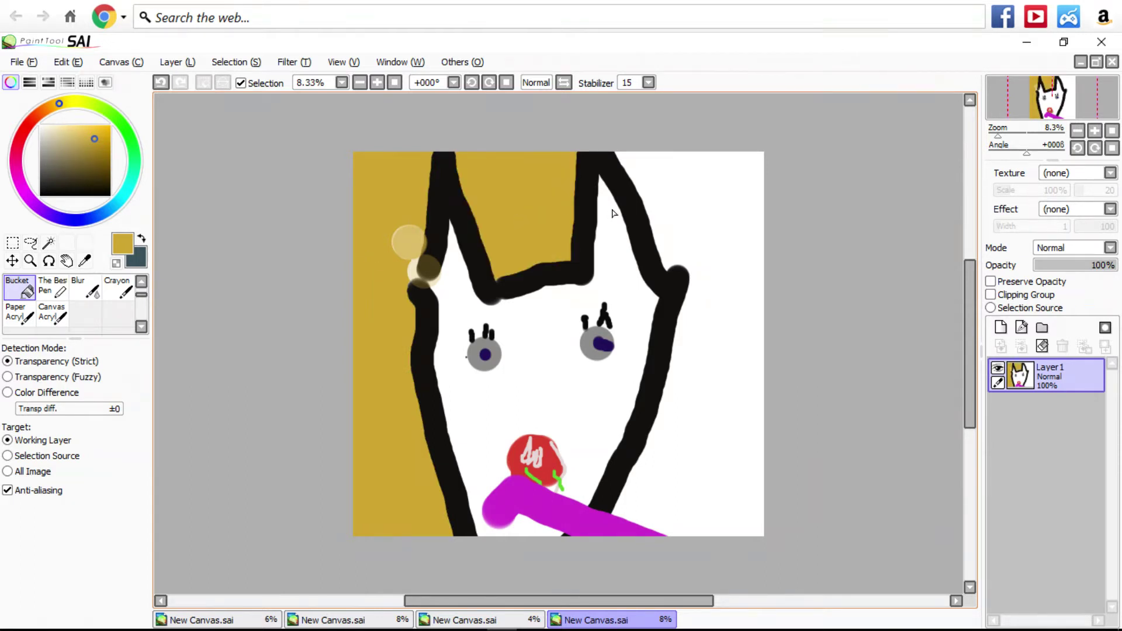
pyautogui.click(688, 231)
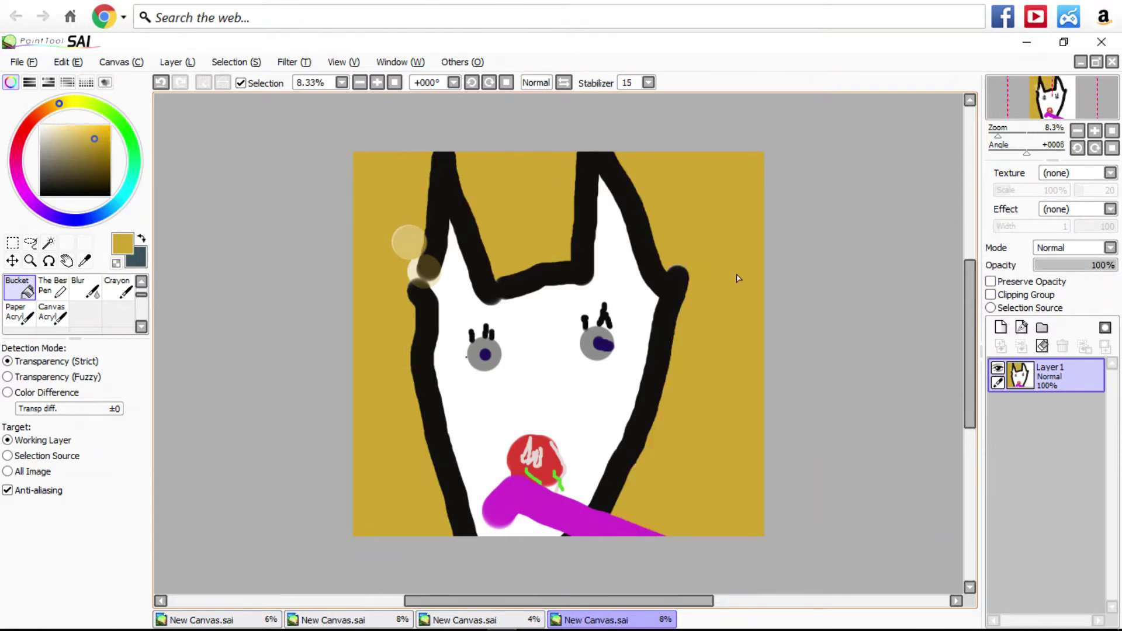
# Pick a very dark grey colour and fill the inside of the head with the Bucket.
pyautogui.click(51, 182)
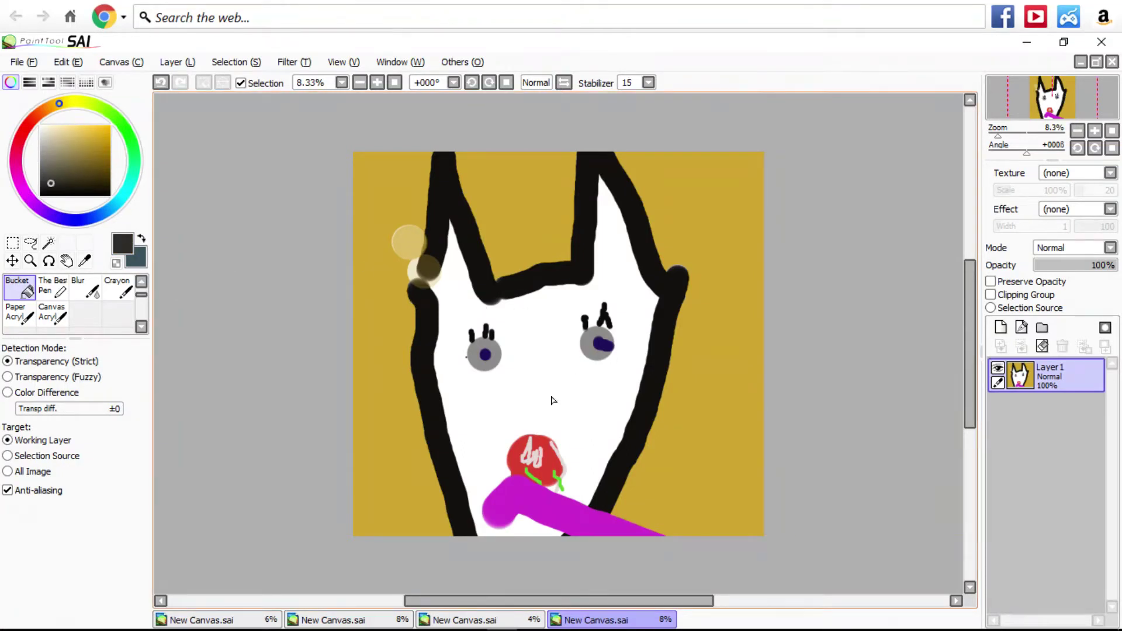
pyautogui.click(539, 383)
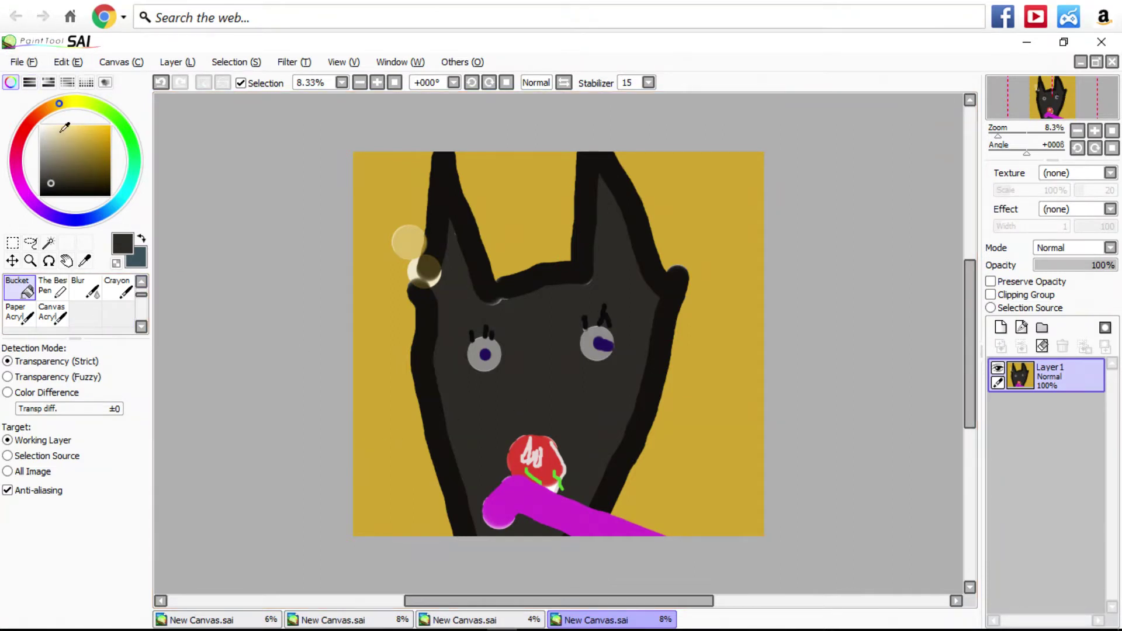
# Pick a bright greenish yellow, try filling the background right of the head with the Bucket, and undo the fill.
pyautogui.click(74, 101)
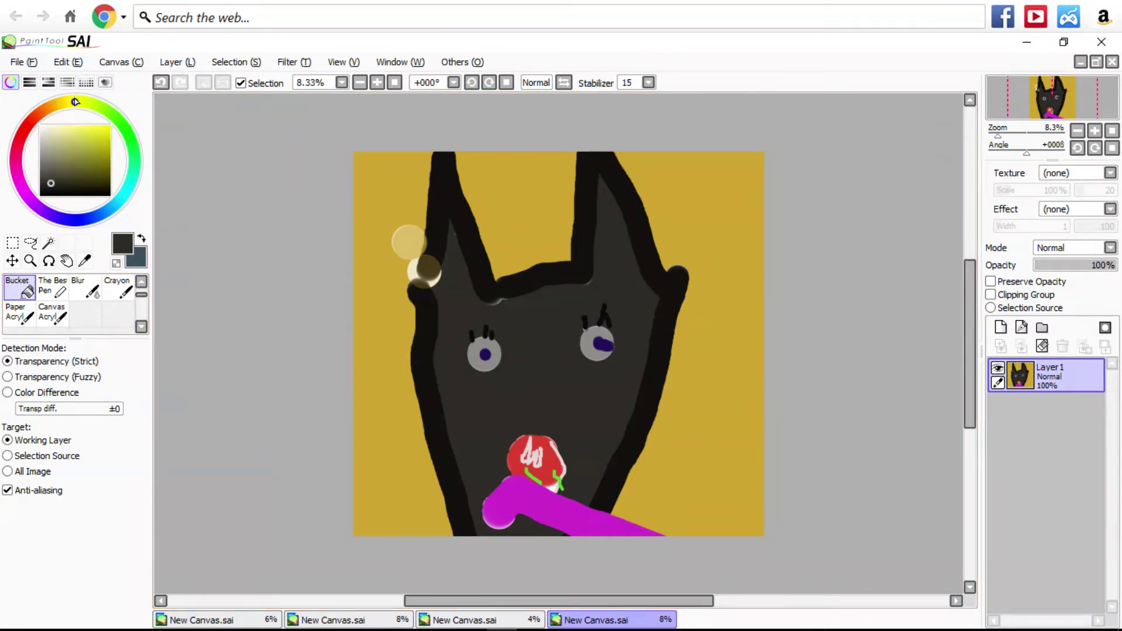
pyautogui.click(96, 137)
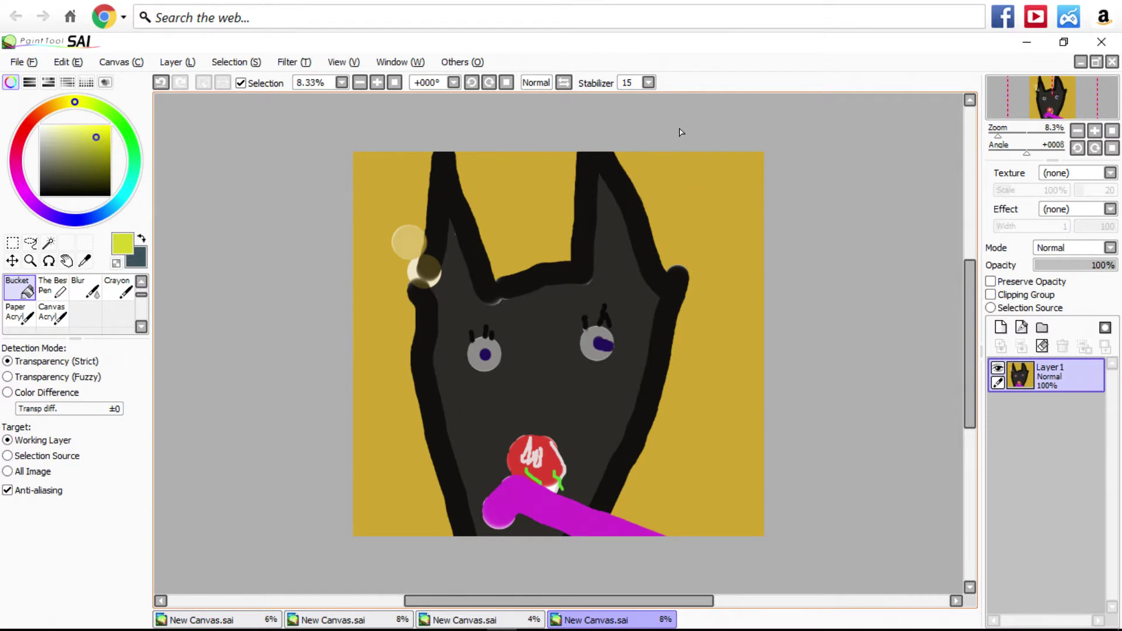
pyautogui.click(722, 187)
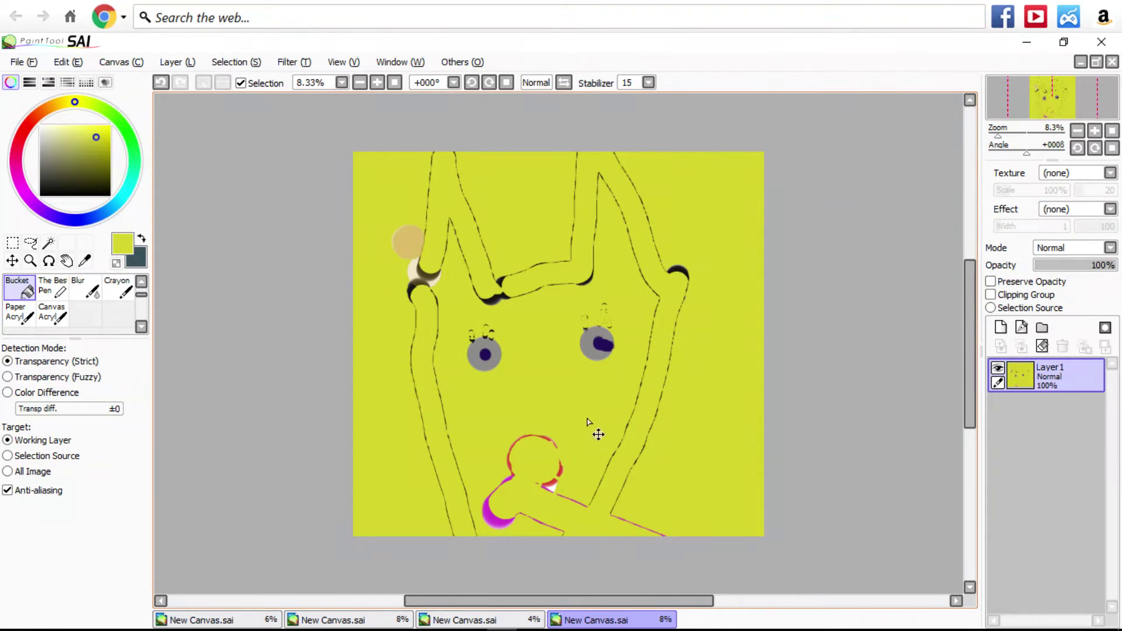
pyautogui.hotkey('ctrl', 'z')
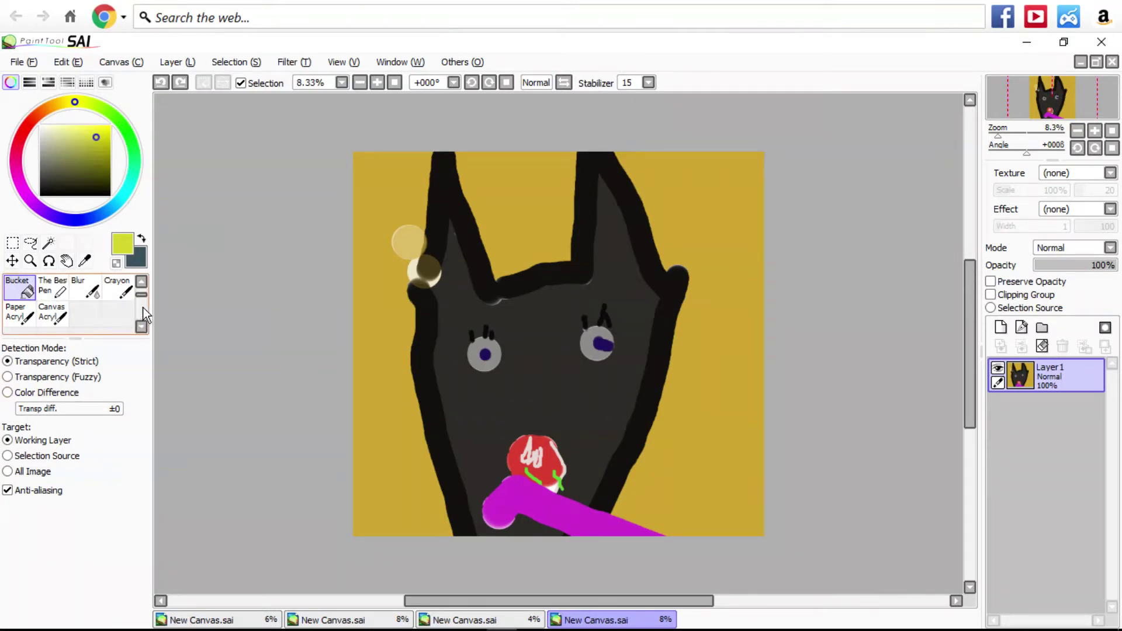
# Paint a bright yellow sun with rounded dabs in the canvas's upper right corner with the Pen at size 500.
pyautogui.click(141, 284)
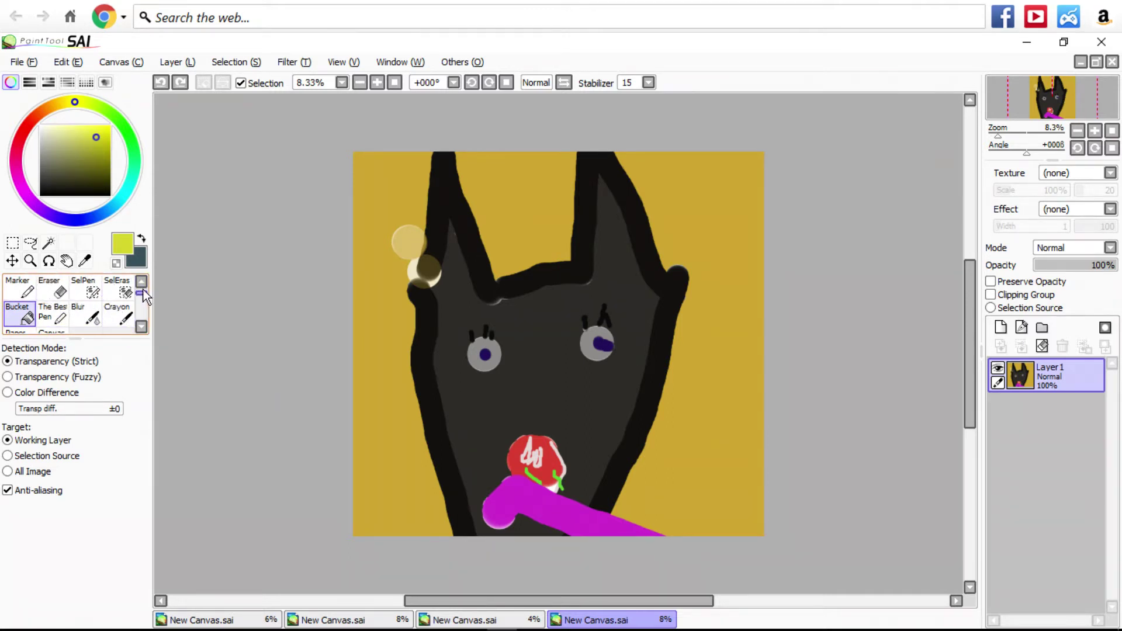
pyautogui.scroll(1, 143, 287)
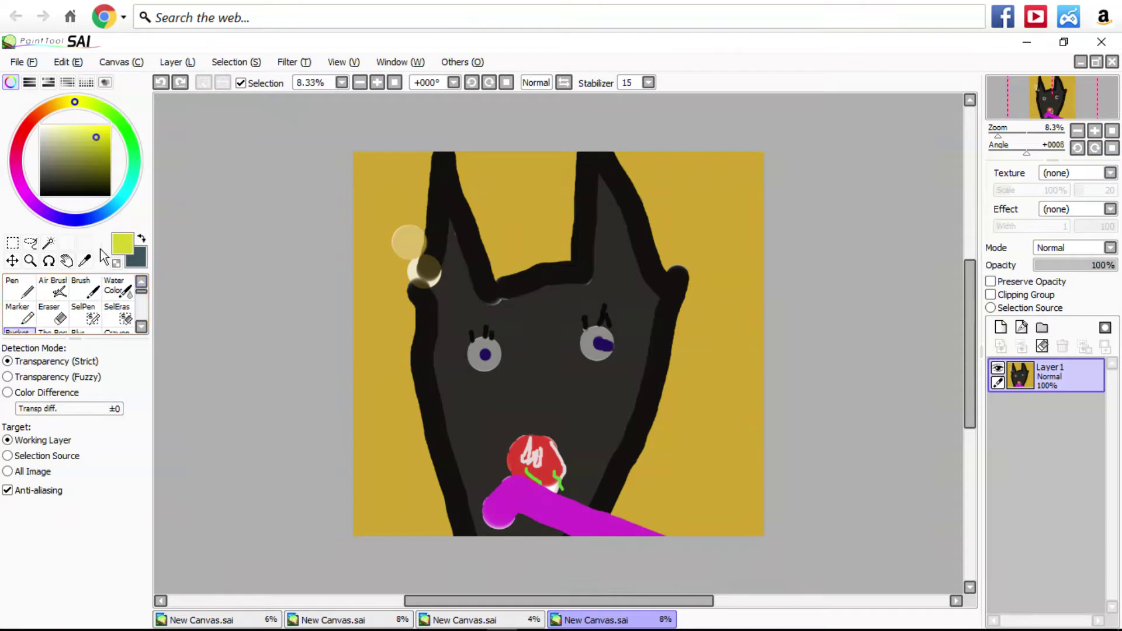
pyautogui.click(19, 287)
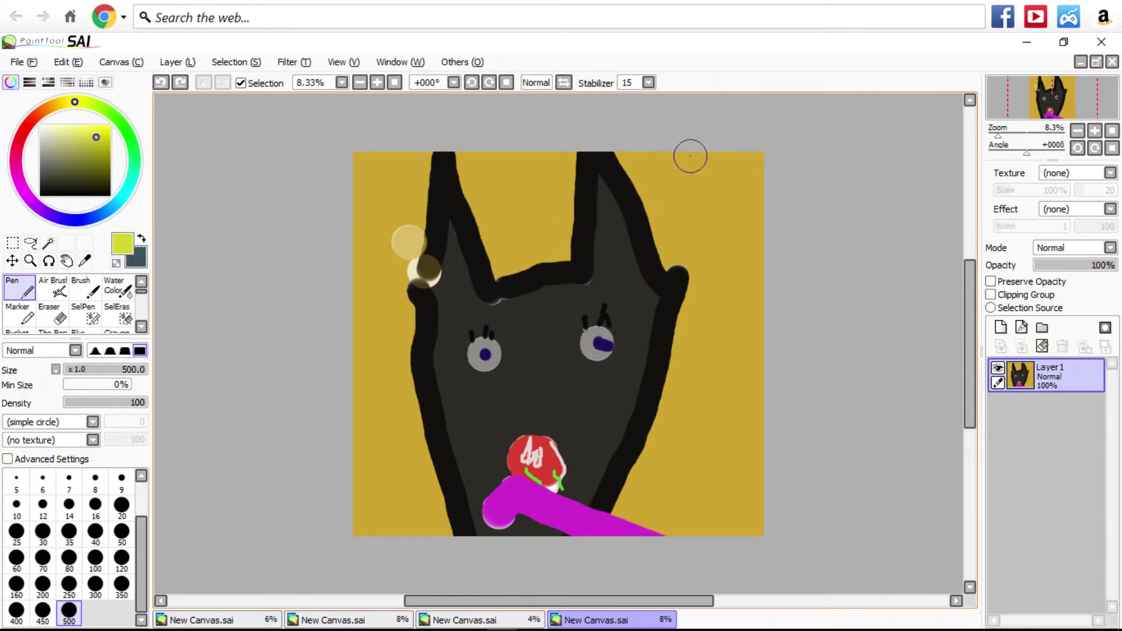
pyautogui.moveTo(690, 156); pyautogui.dragTo(797, 270)
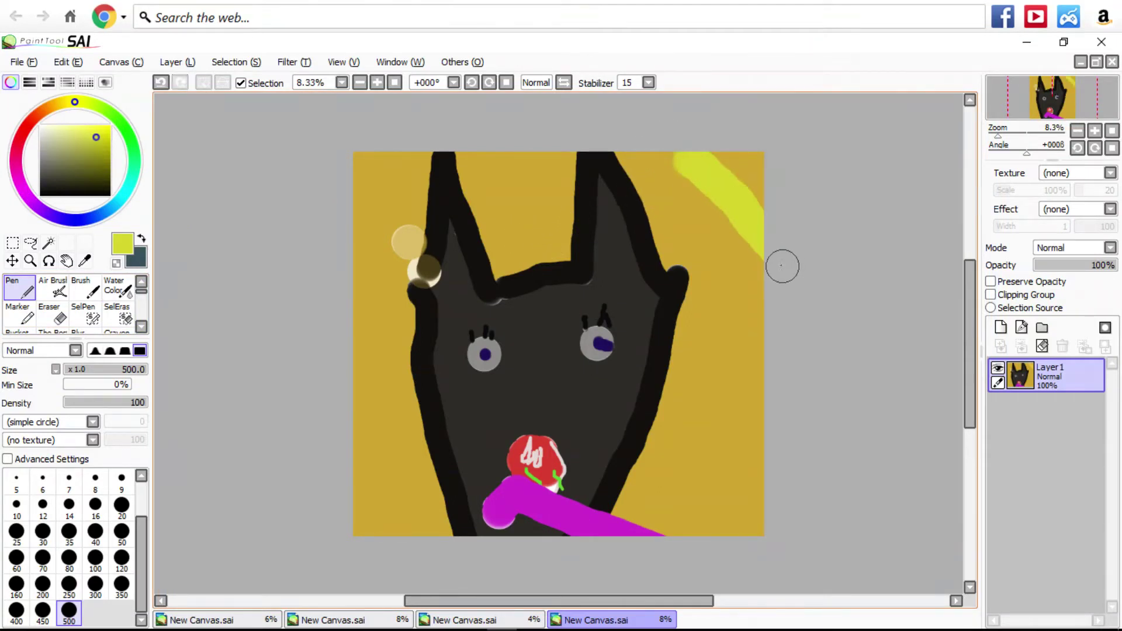
pyautogui.moveTo(676, 183); pyautogui.dragTo(684, 189)
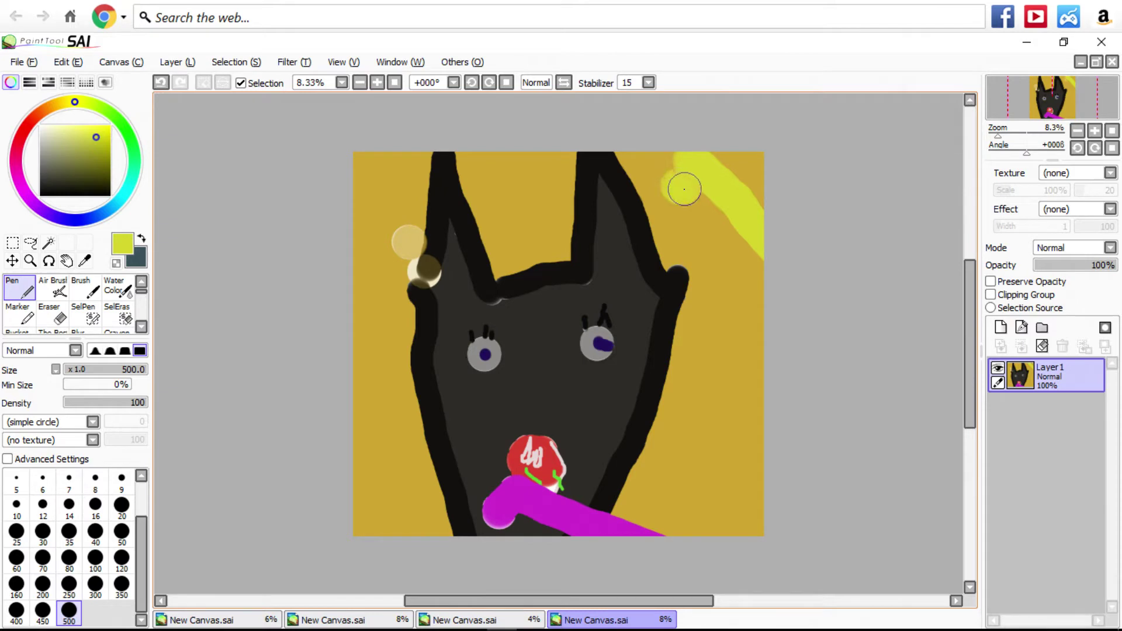
pyautogui.moveTo(728, 246); pyautogui.dragTo(730, 250)
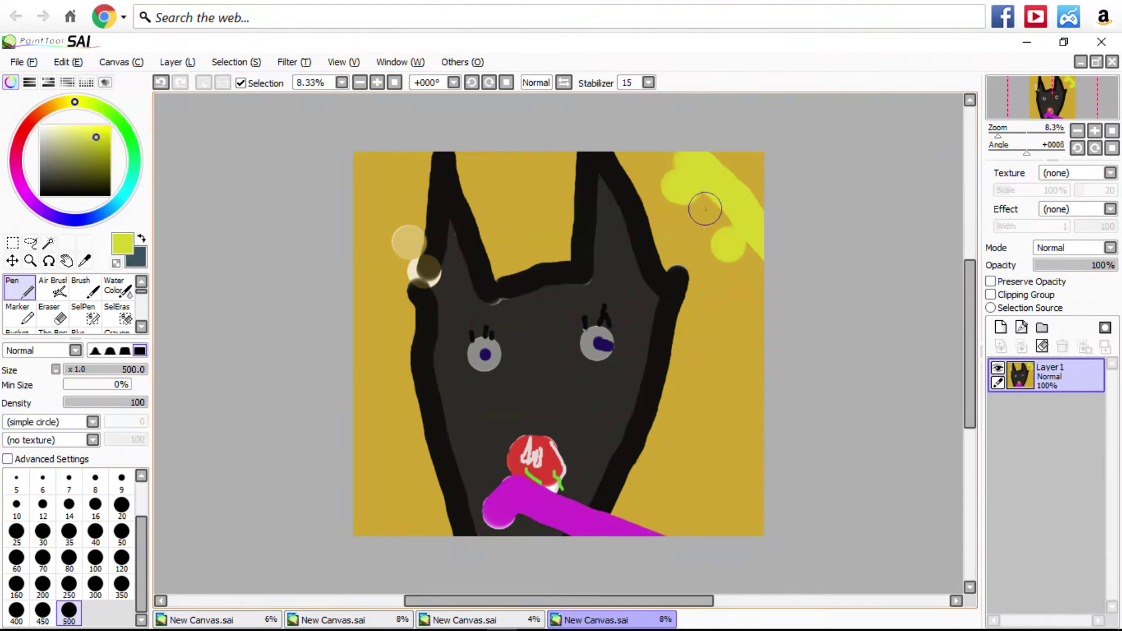
pyautogui.moveTo(706, 209); pyautogui.dragTo(708, 211)
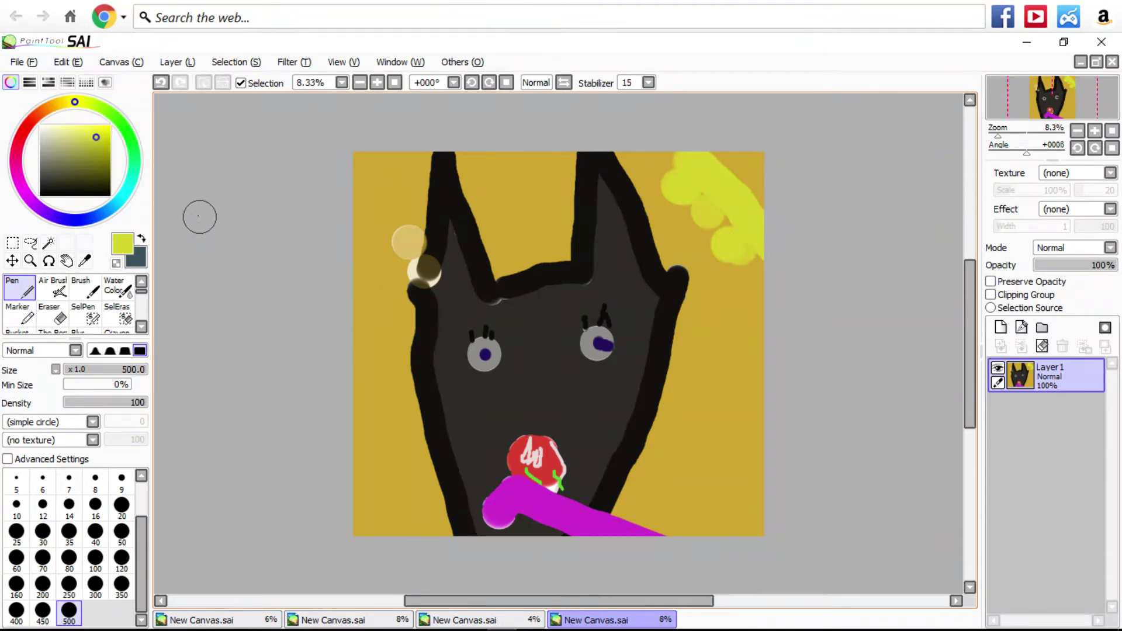
# Pick a turquoise colour, try filling the background between the ears with the Bucket, and undo the fill.
pyautogui.click(125, 194)
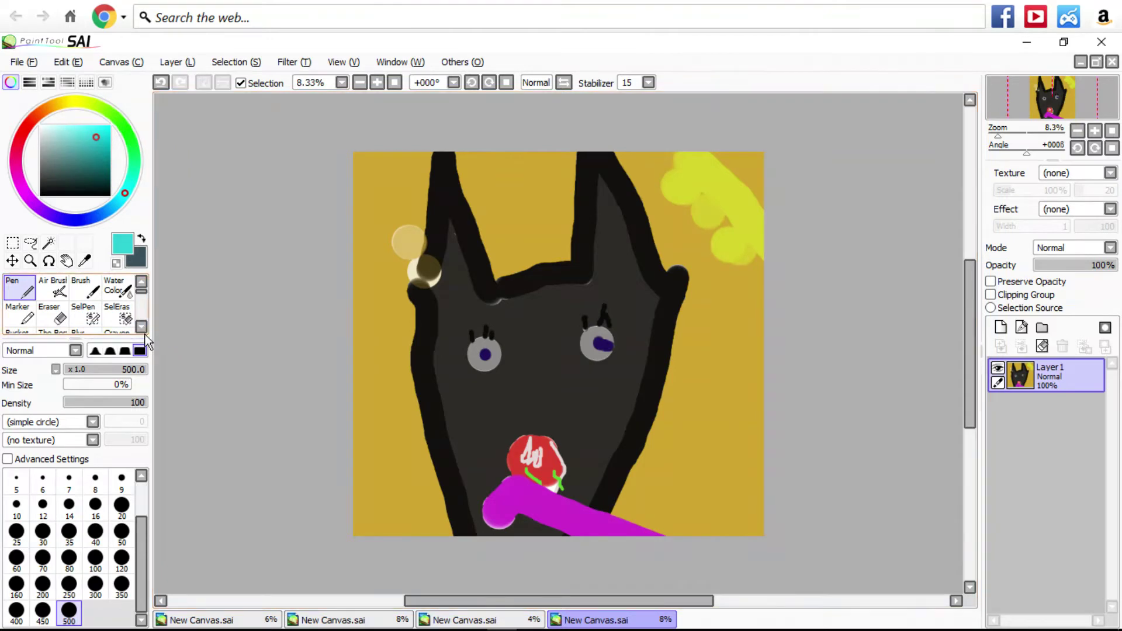
pyautogui.click(140, 326)
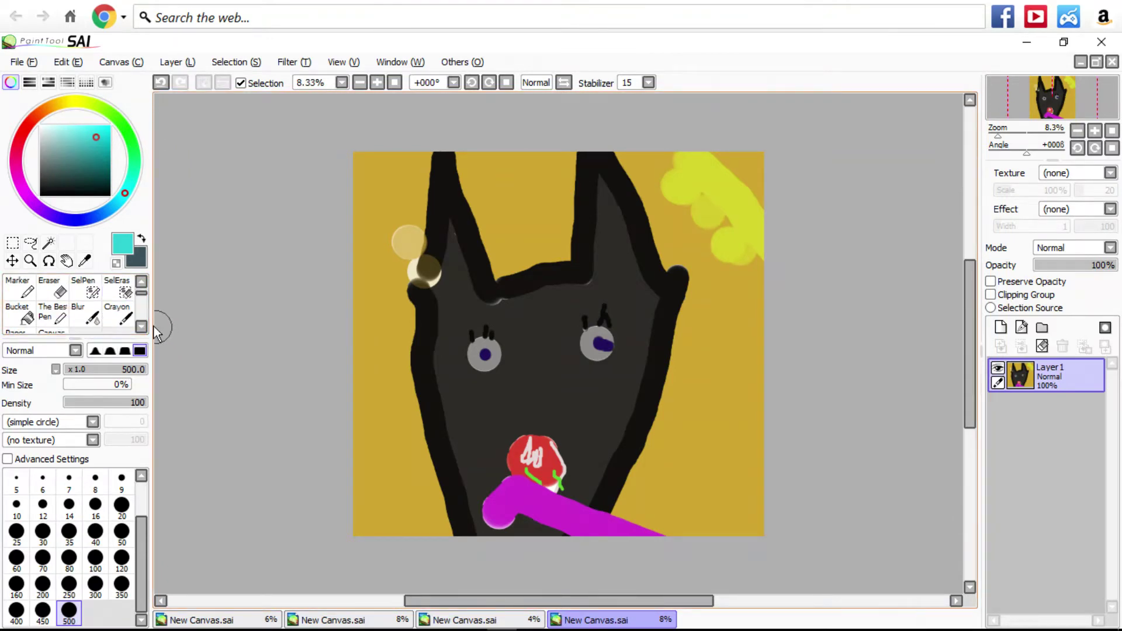
pyautogui.click(23, 314)
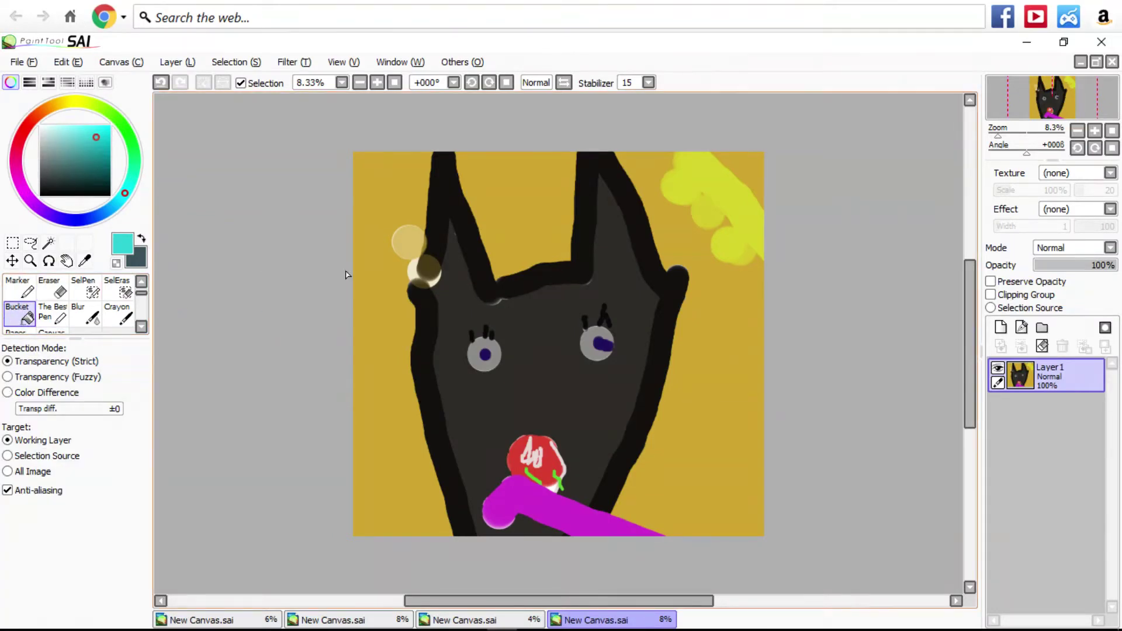
pyautogui.click(499, 222)
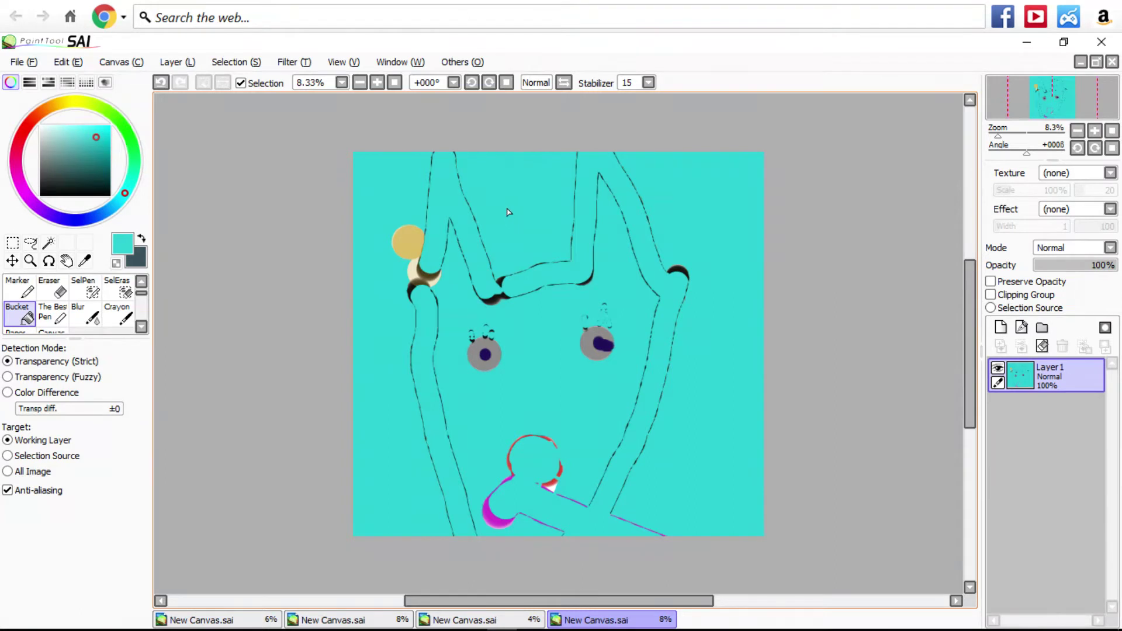
pyautogui.hotkey('ctrl', 'z')
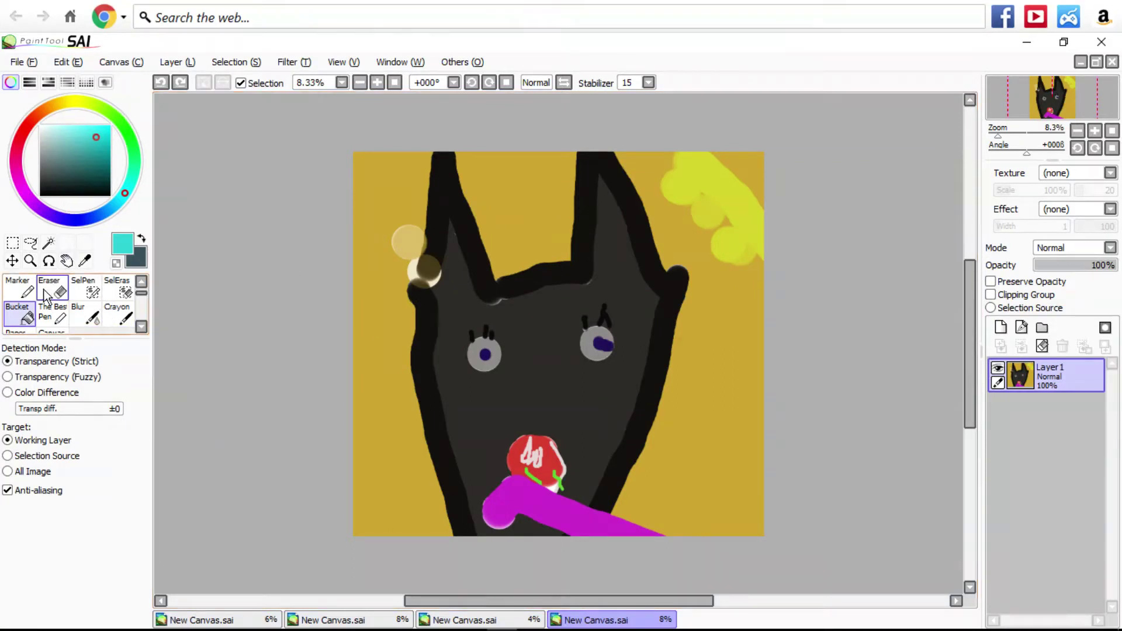
# Scribble turquoise strokes between the ears and across the tip of the left ear with the Marker at size 55.
pyautogui.click(19, 286)
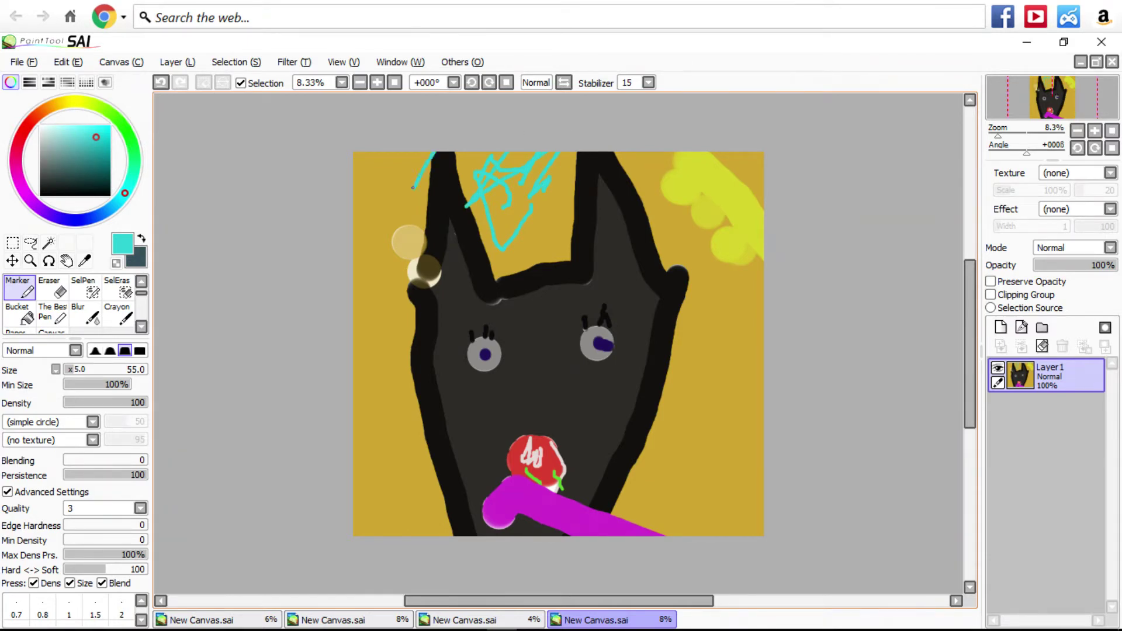
pyautogui.moveTo(412, 187); pyautogui.dragTo(453, 153)
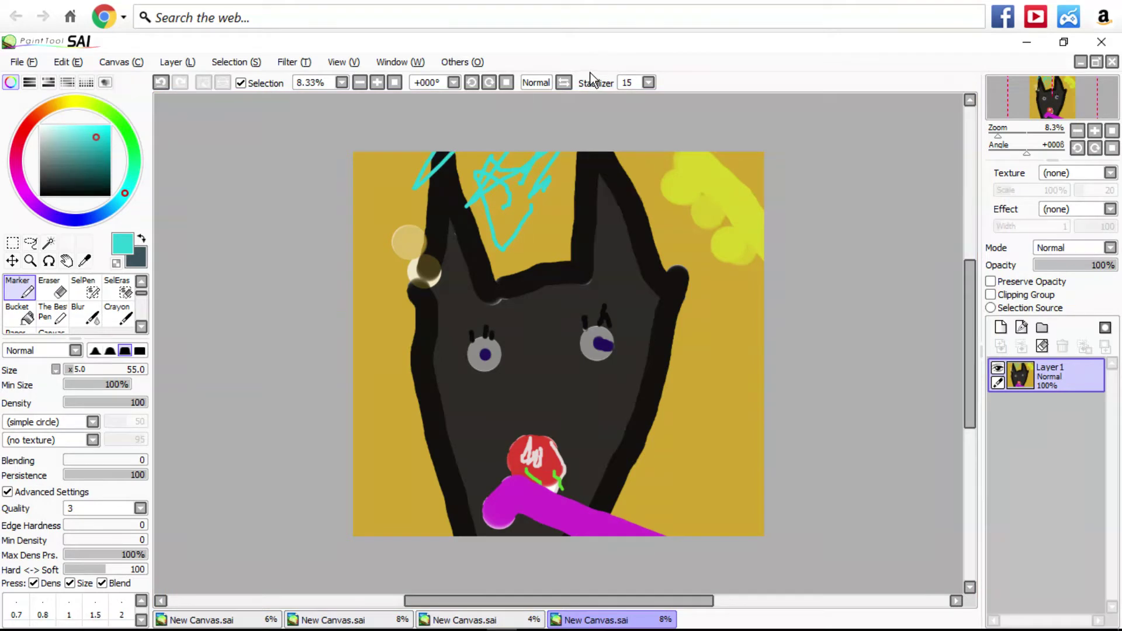
# Create another blank canvas with the settings offered for a new canvas.
pyautogui.click(22, 62)
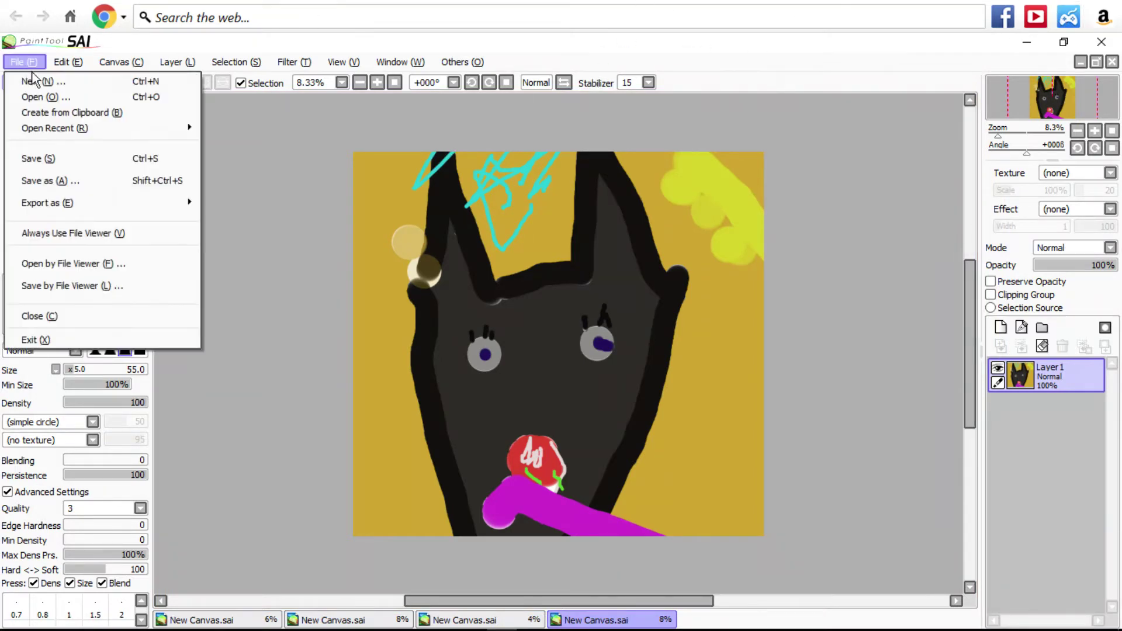
pyautogui.click(38, 80)
pyautogui.click(314, 296)
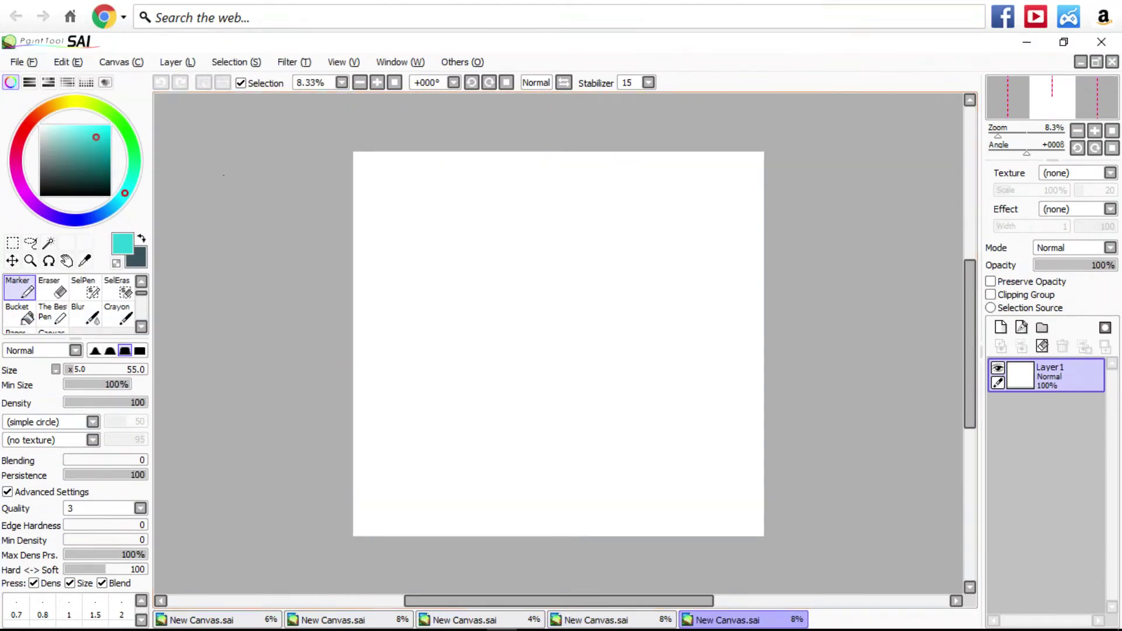
# Add a new layer and draw a large rounded body outline in black with the Marker at size 55.
pyautogui.click(1001, 327)
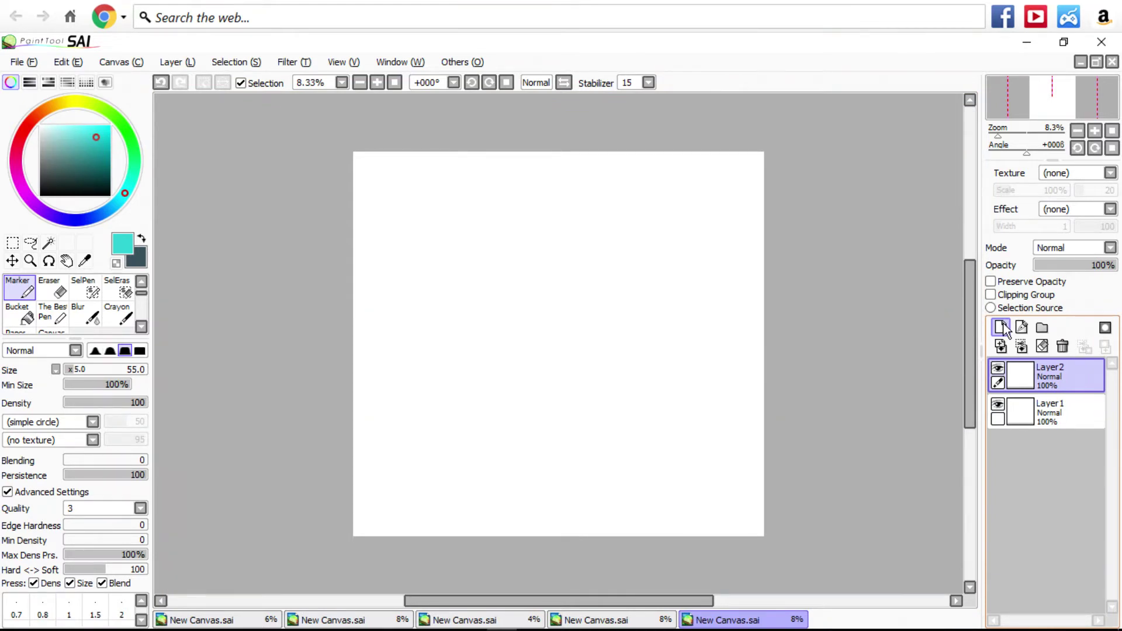
pyautogui.keyDown('alt'); pyautogui.click(307, 229); pyautogui.keyUp('alt')
pyautogui.scroll(2, 500, 234)
pyautogui.scroll(-3, 526, 216)
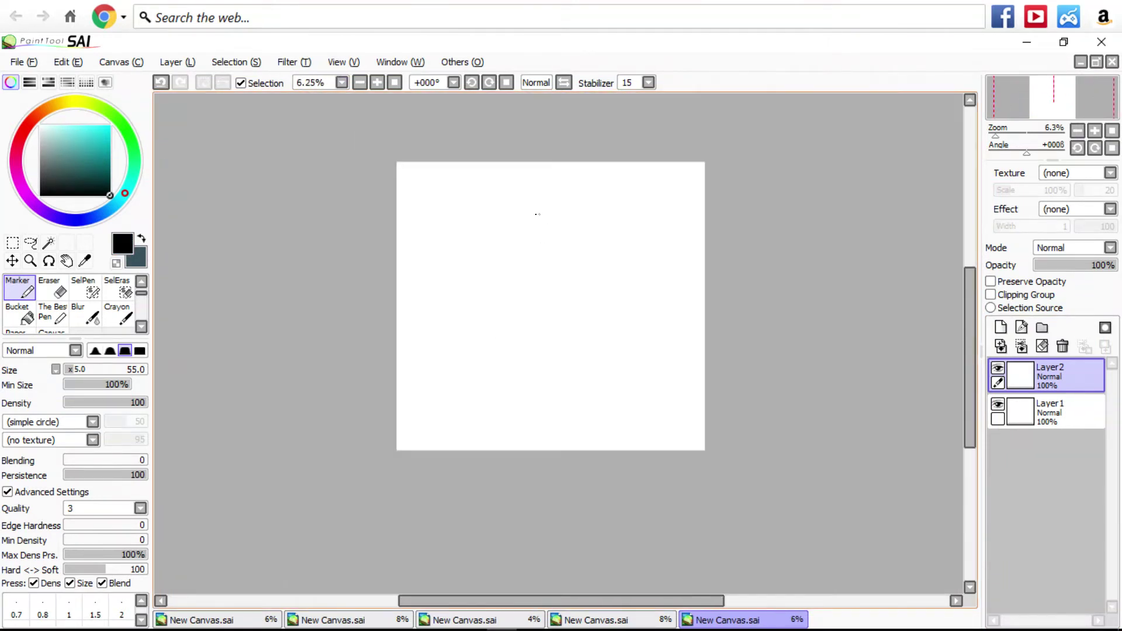
pyautogui.scroll(2, 501, 226)
pyautogui.moveTo(499, 224)
pyautogui.mouseDown()
pyautogui.moveTo(451, 256)
pyautogui.moveTo(406, 356)
pyautogui.moveTo(388, 442)
pyautogui.moveTo(406, 563)
pyautogui.mouseUp()
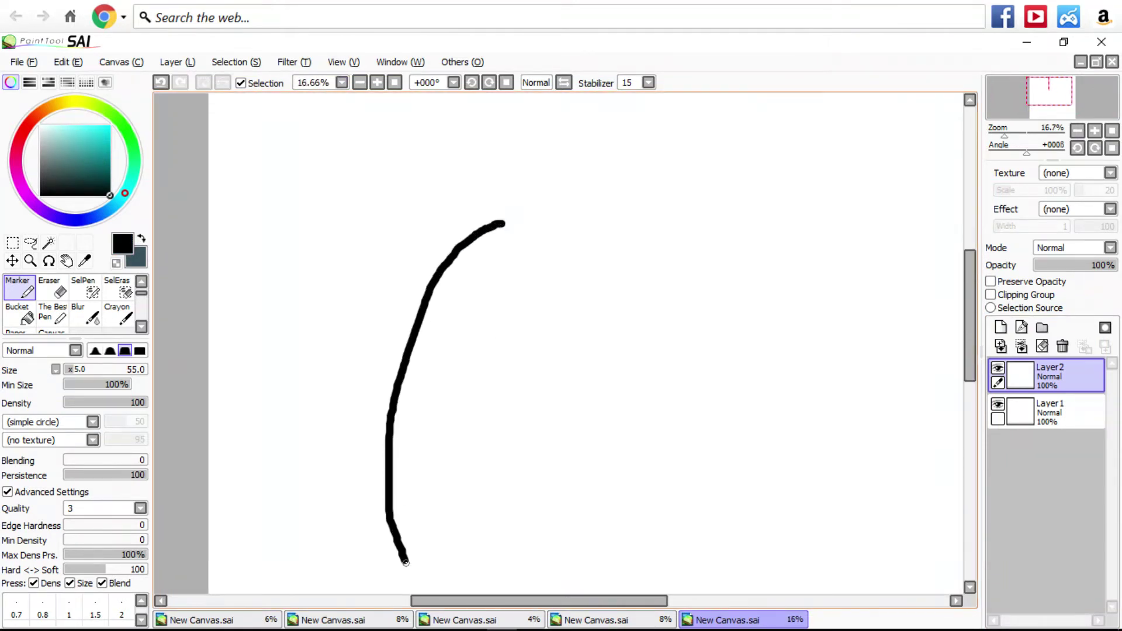
pyautogui.moveTo(744, 593)
pyautogui.mouseDown()
pyautogui.moveTo(816, 553)
pyautogui.moveTo(850, 454)
pyautogui.moveTo(844, 417)
pyautogui.moveTo(785, 285)
pyautogui.moveTo(698, 247)
pyautogui.moveTo(641, 241)
pyautogui.mouseUp()
pyautogui.scroll(-2, 639, 240)
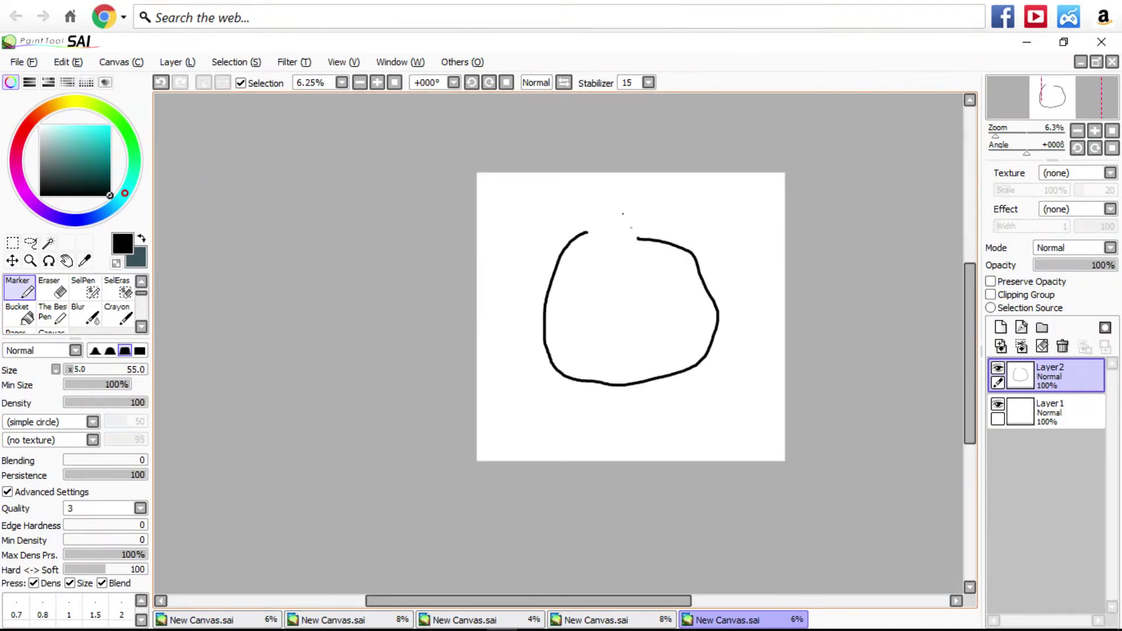
# Draw a smaller rounded head outline in black, closing the gap in the body's upper edge.
pyautogui.scroll(2, 619, 222)
pyautogui.scroll(2, 611, 198)
pyautogui.moveTo(638, 200)
pyautogui.mouseDown()
pyautogui.moveTo(525, 192)
pyautogui.moveTo(485, 237)
pyautogui.moveTo(477, 328)
pyautogui.moveTo(503, 403)
pyautogui.moveTo(567, 433)
pyautogui.moveTo(629, 433)
pyautogui.moveTo(686, 414)
pyautogui.moveTo(704, 391)
pyautogui.moveTo(717, 339)
pyautogui.moveTo(698, 282)
pyautogui.moveTo(656, 214)
pyautogui.moveTo(624, 198)
pyautogui.mouseUp()
# Draw a flat beret across the crown of the head with a small stalk on it.
pyautogui.scroll(1, 624, 199)
pyautogui.moveTo(711, 222)
pyautogui.mouseDown()
pyautogui.moveTo(487, 179)
pyautogui.moveTo(373, 177)
pyautogui.moveTo(348, 162)
pyautogui.moveTo(632, 164)
pyautogui.moveTo(715, 191)
pyautogui.moveTo(678, 211)
pyautogui.mouseUp()
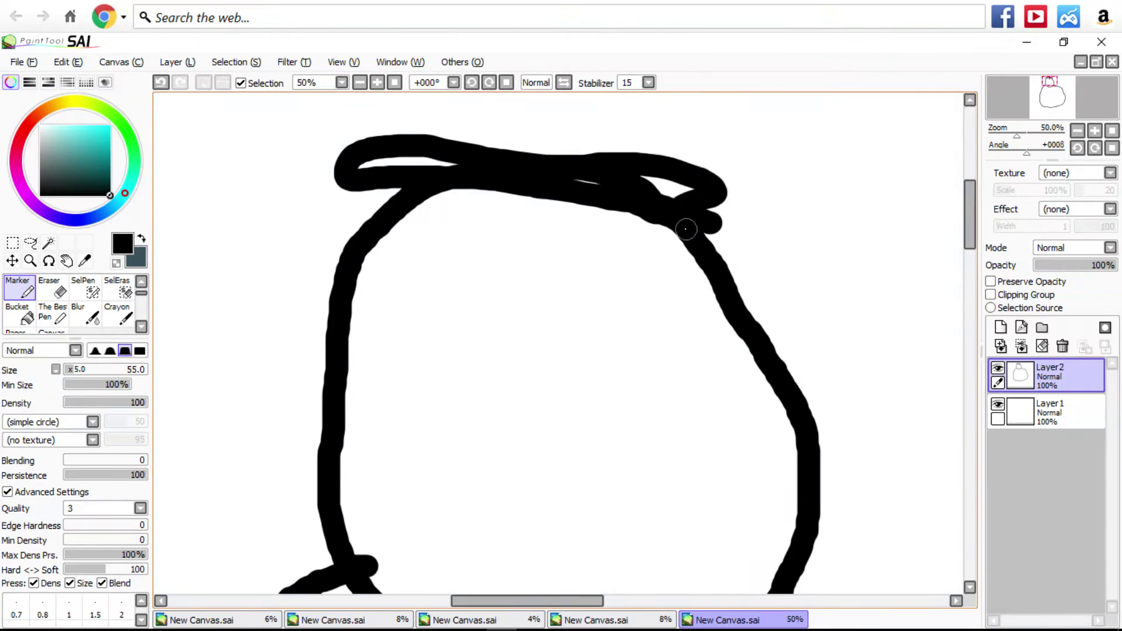
pyautogui.scroll(1, 616, 103)
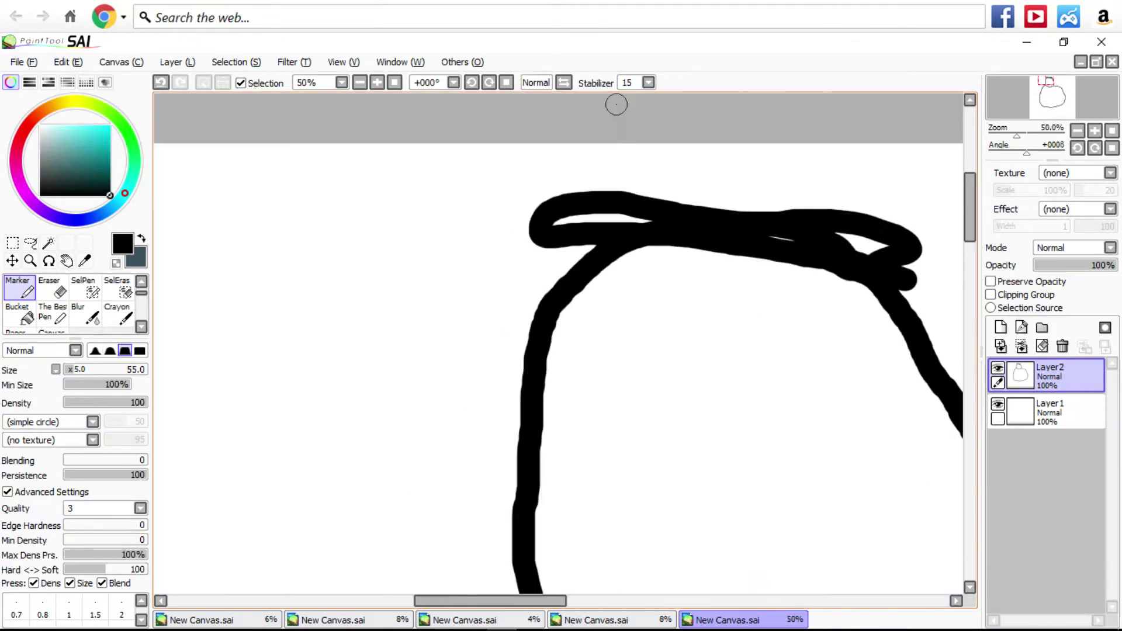
pyautogui.scroll(1, 709, 265)
pyautogui.moveTo(709, 265)
pyautogui.mouseDown()
pyautogui.moveTo(734, 191)
pyautogui.moveTo(777, 208)
pyautogui.moveTo(777, 257)
pyautogui.mouseUp()
pyautogui.scroll(-3, 775, 246)
pyautogui.scroll(-2, 775, 245)
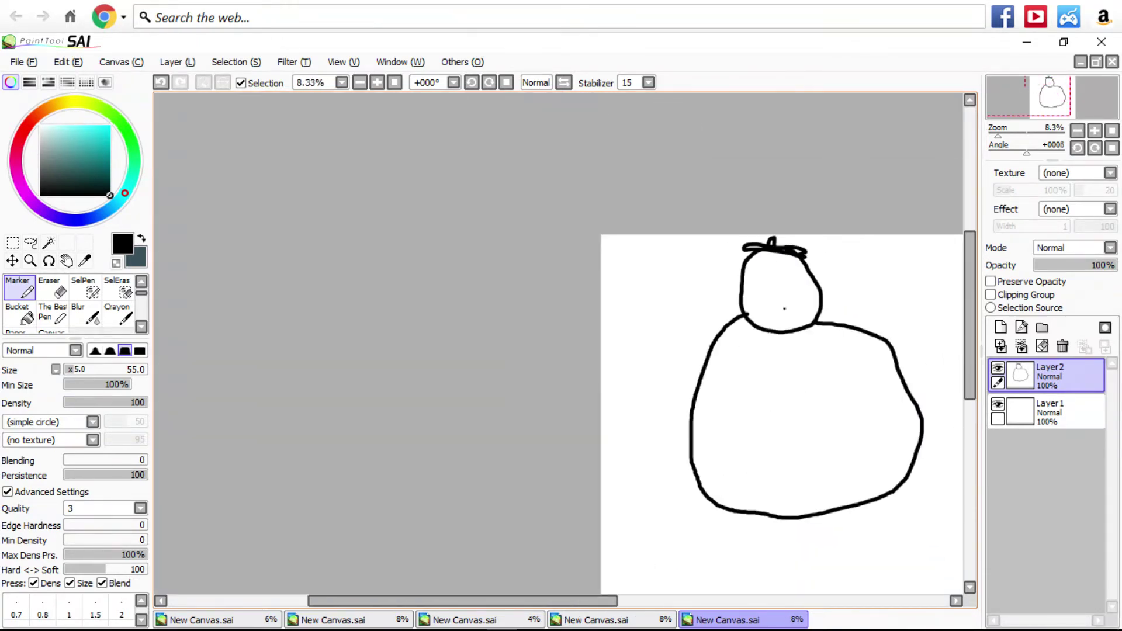
# Draw a small looped arm and a tiny foot on the left side of the body outline.
pyautogui.scroll(4, 783, 308)
pyautogui.moveTo(649, 297)
pyautogui.mouseDown()
pyautogui.moveTo(583, 325)
pyautogui.moveTo(651, 347)
pyautogui.mouseUp()
pyautogui.scroll(-3, 652, 348)
pyautogui.scroll(3, 663, 393)
pyautogui.scroll(1, 618, 395)
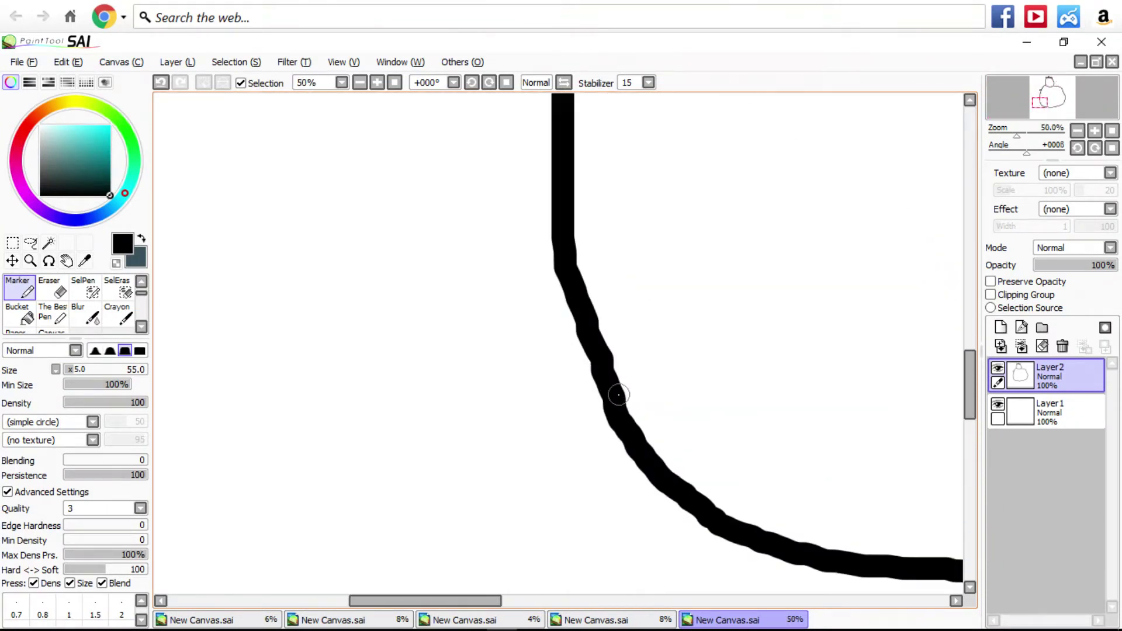
pyautogui.moveTo(613, 413)
pyautogui.mouseDown()
pyautogui.moveTo(587, 448)
pyautogui.moveTo(606, 471)
pyautogui.moveTo(643, 481)
pyautogui.mouseUp()
pyautogui.scroll(-5, 643, 482)
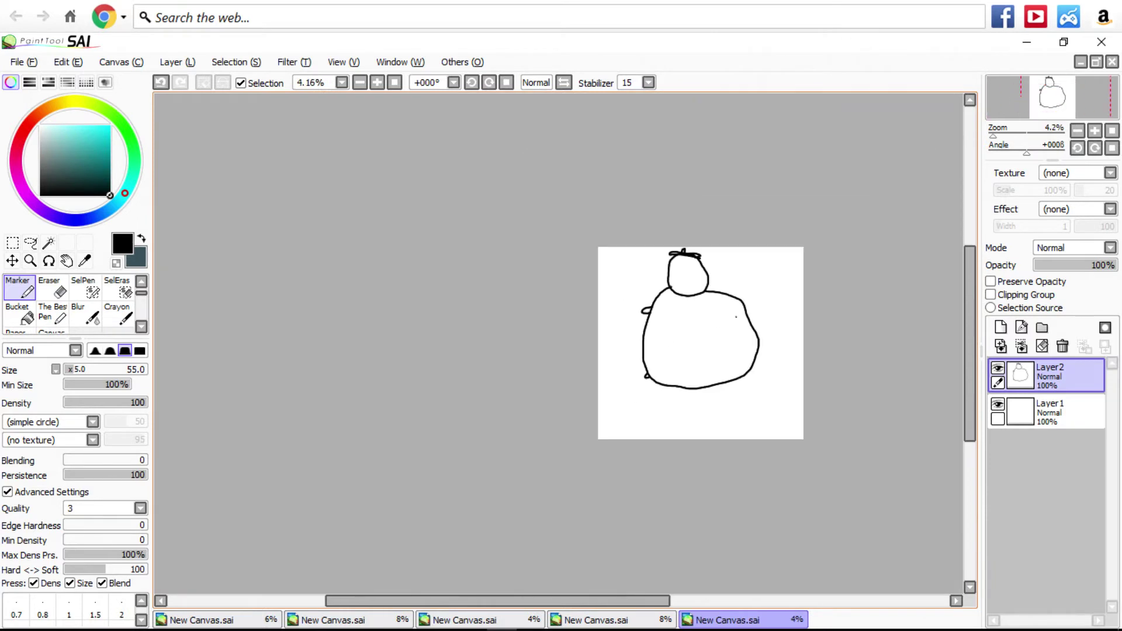
# Draw a small looped arm and a tiny foot on the right side of the body outline.
pyautogui.scroll(3, 827, 317)
pyautogui.scroll(2, 827, 317)
pyautogui.moveTo(753, 225)
pyautogui.mouseDown()
pyautogui.moveTo(790, 219)
pyautogui.moveTo(808, 241)
pyautogui.moveTo(777, 266)
pyautogui.mouseUp()
pyautogui.scroll(-3, 777, 266)
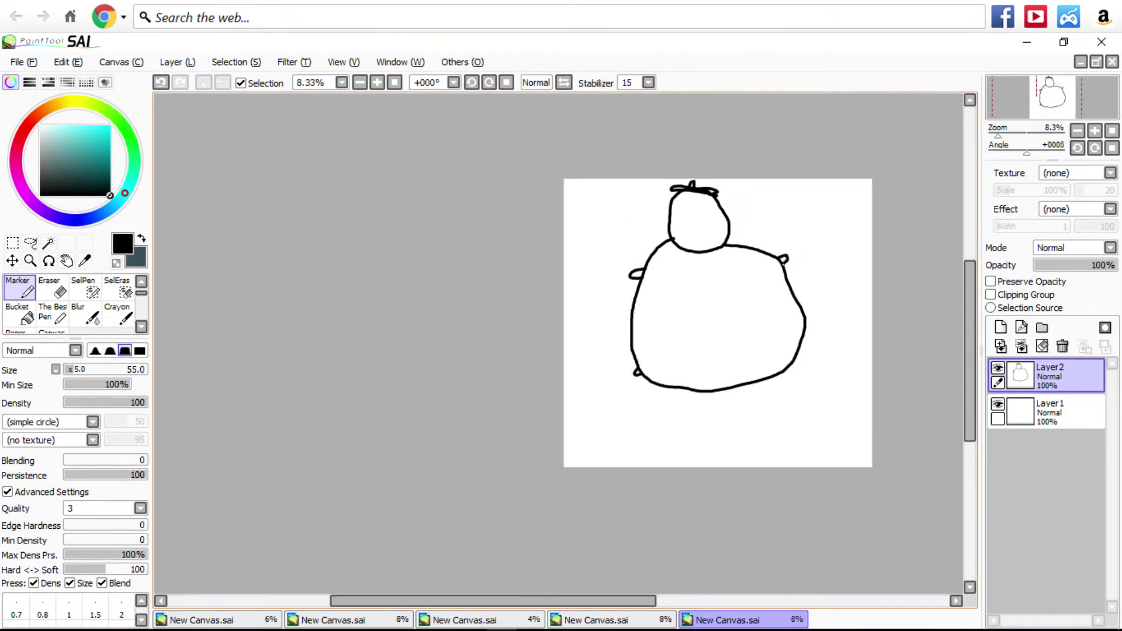
pyautogui.scroll(1, 794, 333)
pyautogui.scroll(4, 793, 333)
pyautogui.moveTo(722, 436)
pyautogui.mouseDown()
pyautogui.moveTo(765, 433)
pyautogui.moveTo(771, 403)
pyautogui.mouseUp()
pyautogui.scroll(-4, 771, 403)
# Draw two curved closed eyes and a small w-shaped mouth inside the head.
pyautogui.scroll(8, 611, 392)
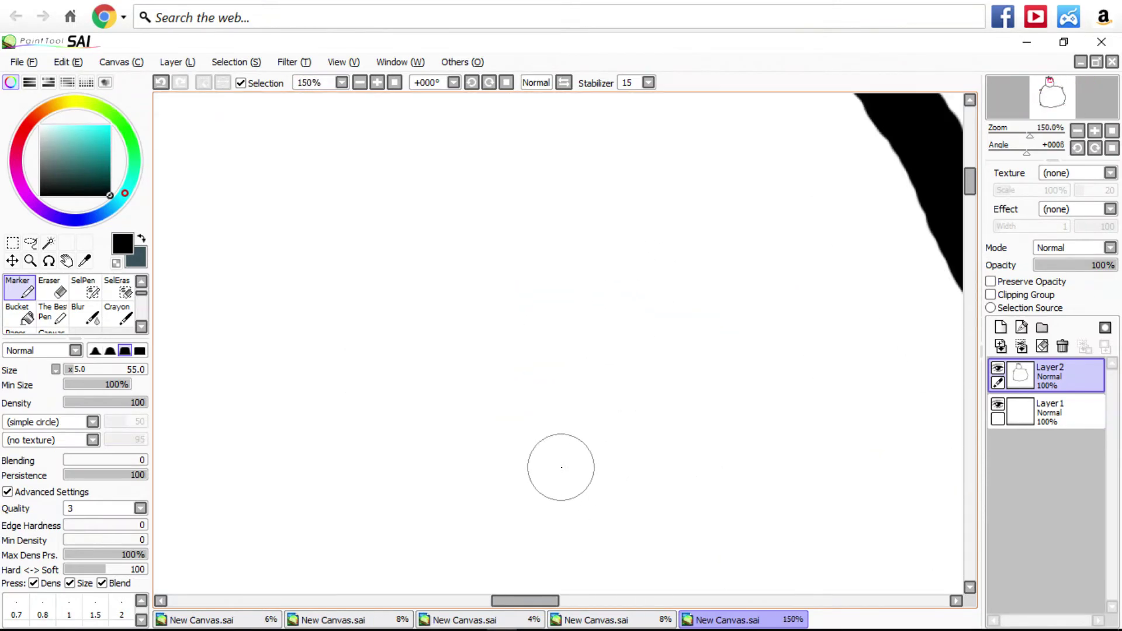
pyautogui.moveTo(485, 472)
pyautogui.mouseDown()
pyautogui.moveTo(751, 338)
pyautogui.moveTo(940, 432)
pyautogui.mouseUp()
pyautogui.scroll(-3, 573, 368)
pyautogui.scroll(1, 384, 375)
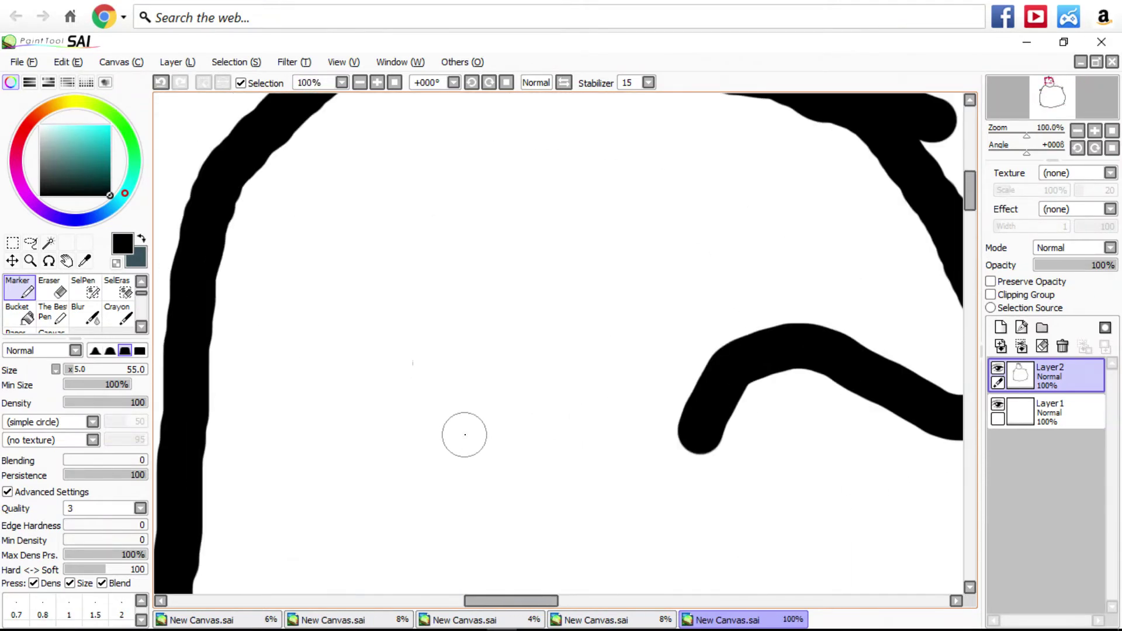
pyautogui.moveTo(463, 433)
pyautogui.mouseDown()
pyautogui.moveTo(461, 409)
pyautogui.moveTo(412, 360)
pyautogui.moveTo(273, 413)
pyautogui.mouseUp()
pyautogui.scroll(-2, 472, 366)
pyautogui.scroll(3, 472, 365)
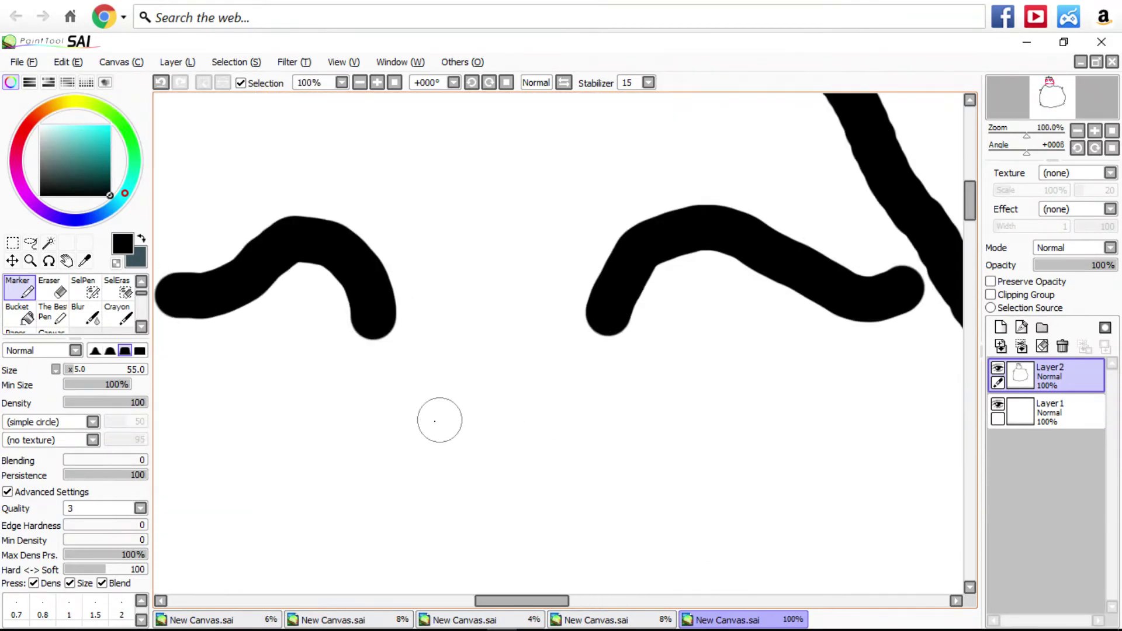
pyautogui.moveTo(371, 471)
pyautogui.mouseDown()
pyautogui.moveTo(412, 491)
pyautogui.moveTo(431, 471)
pyautogui.moveTo(462, 494)
pyautogui.moveTo(499, 453)
pyautogui.mouseUp()
pyautogui.scroll(-1, 500, 453)
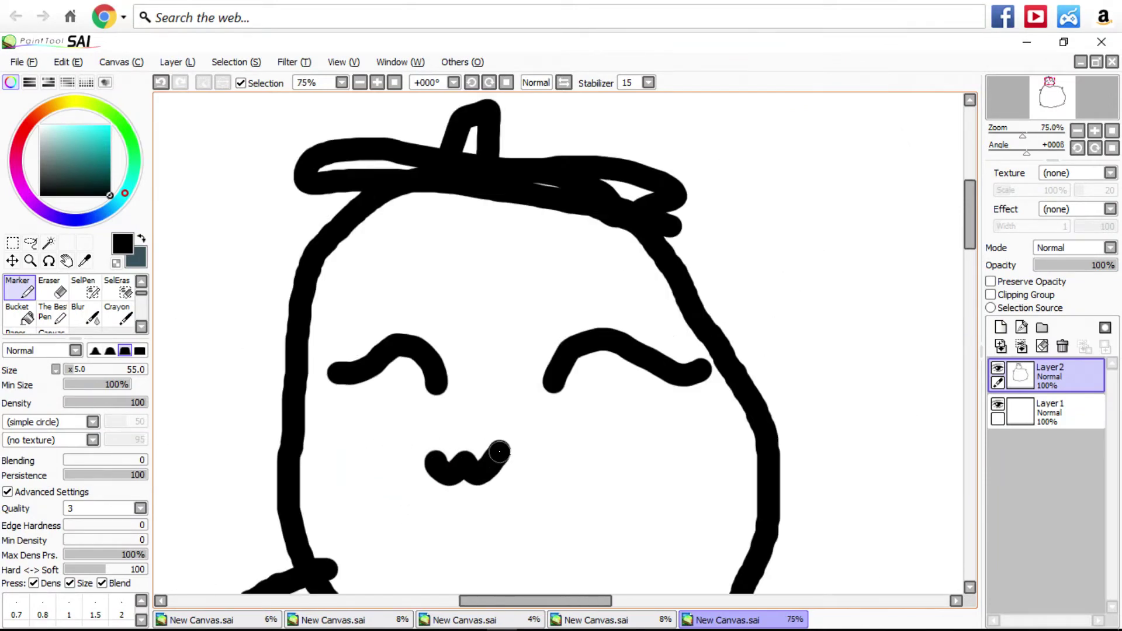
pyautogui.scroll(-2, 500, 452)
pyautogui.scroll(2, 499, 453)
# Colour the openings inside the beret orange-brown on Layer1, beneath the line art.
pyautogui.click(1050, 409)
pyautogui.scroll(-2, 749, 344)
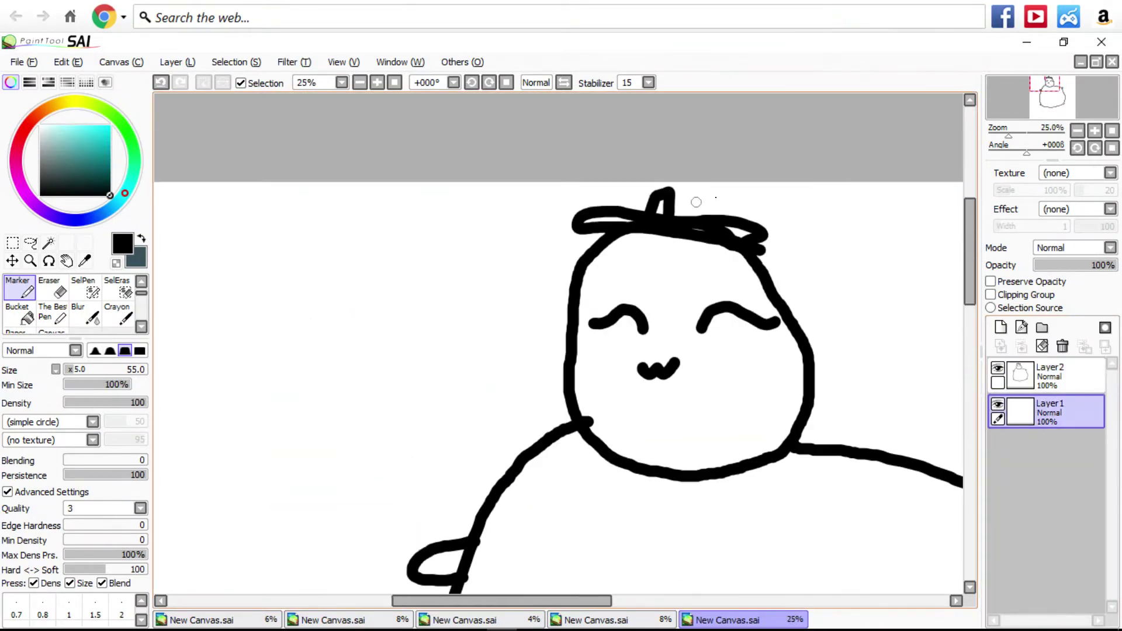
pyautogui.scroll(3, 481, 250)
pyautogui.click(40, 115)
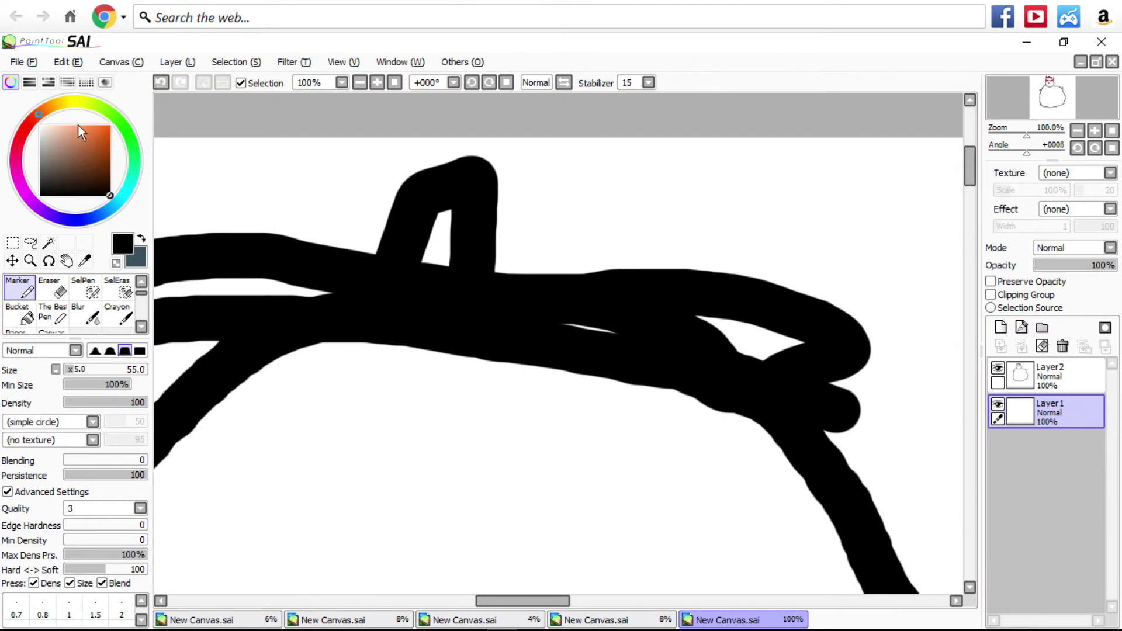
pyautogui.click(100, 143)
pyautogui.scroll(2, 184, 278)
pyautogui.scroll(1, 184, 277)
pyautogui.moveTo(184, 278)
pyautogui.mouseDown()
pyautogui.moveTo(500, 288)
pyautogui.moveTo(801, 350)
pyautogui.mouseUp()
pyautogui.scroll(-2, 801, 350)
pyautogui.scroll(-1, 777, 376)
pyautogui.scroll(1, 753, 402)
pyautogui.moveTo(752, 402)
pyautogui.mouseDown()
pyautogui.moveTo(925, 403)
pyautogui.moveTo(935, 421)
pyautogui.mouseUp()
pyautogui.scroll(-1, 748, 397)
pyautogui.scroll(1, 746, 396)
pyautogui.scroll(-2, 511, 299)
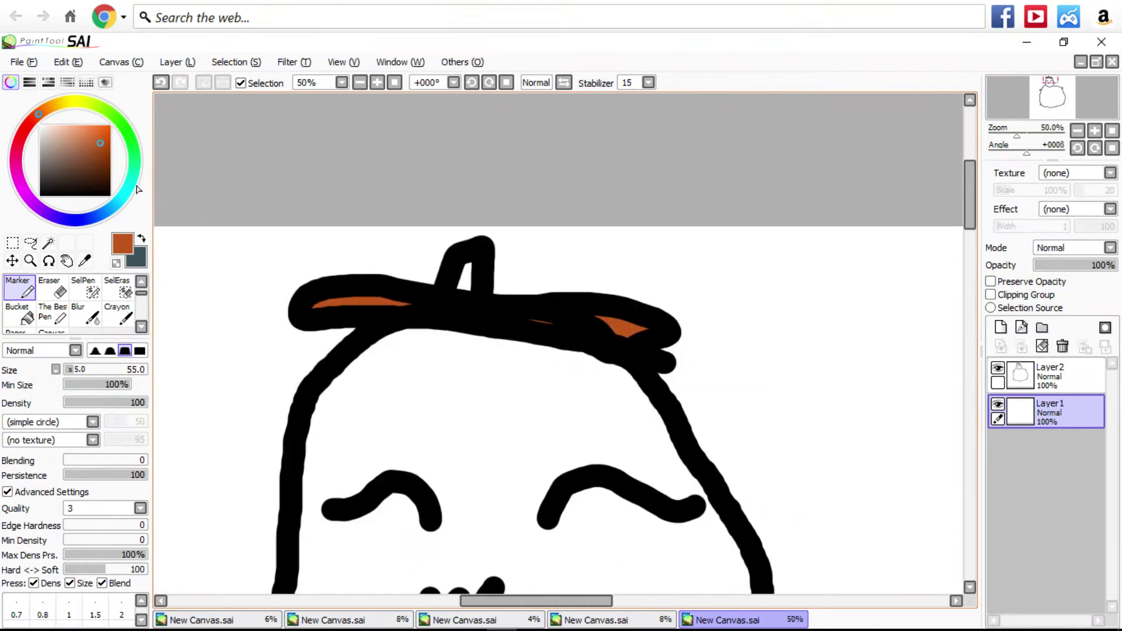
# Paint the upper part of the body orange-brown with the Pen at size 500.
pyautogui.scroll(-3, 511, 299)
pyautogui.scroll(1, 559, 345)
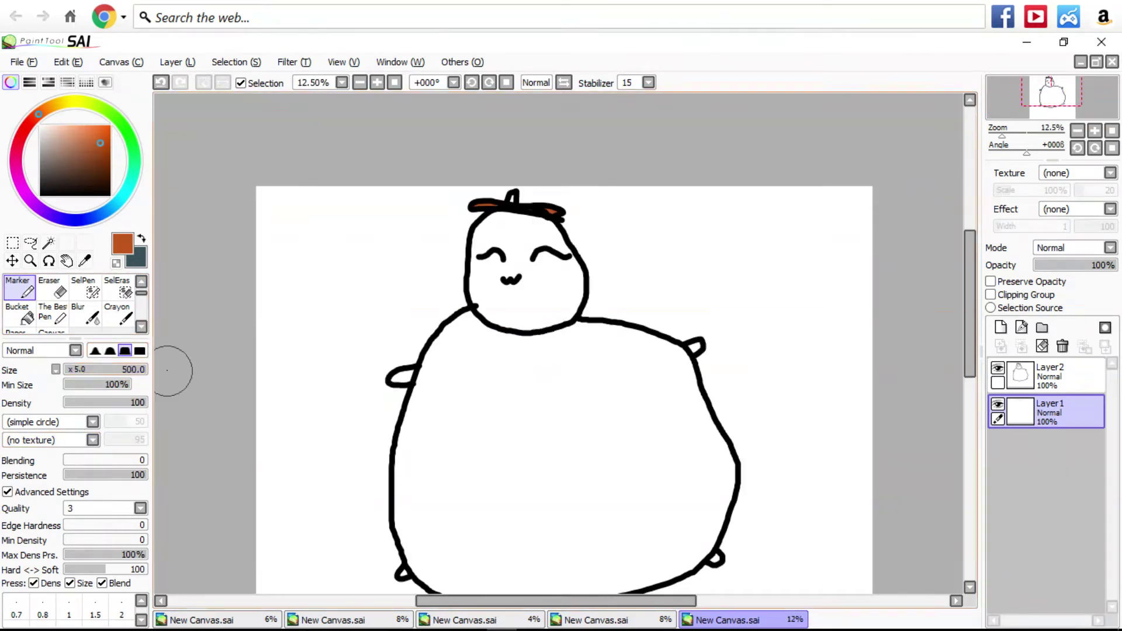
pyautogui.scroll(1, 47, 289)
pyautogui.click(19, 288)
pyautogui.scroll(1, 370, 458)
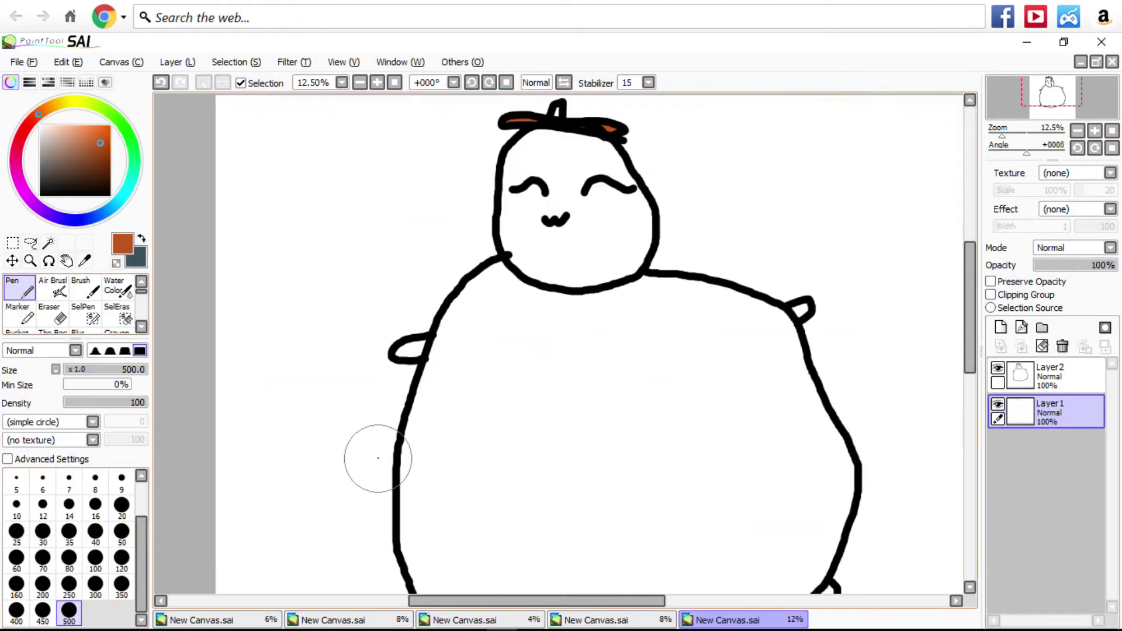
pyautogui.scroll(-1, 471, 395)
pyautogui.scroll(2, 471, 395)
pyautogui.moveTo(485, 371)
pyautogui.mouseDown()
pyautogui.moveTo(443, 431)
pyautogui.moveTo(626, 413)
pyautogui.moveTo(608, 463)
pyautogui.moveTo(396, 394)
pyautogui.moveTo(431, 319)
pyautogui.moveTo(501, 280)
pyautogui.moveTo(620, 303)
pyautogui.moveTo(734, 270)
pyautogui.moveTo(693, 480)
pyautogui.moveTo(768, 388)
pyautogui.moveTo(589, 410)
pyautogui.moveTo(584, 438)
pyautogui.moveTo(479, 407)
pyautogui.mouseUp()
pyautogui.scroll(-3, 577, 413)
# Paint the lower part of the body orange-brown down to the outline.
pyautogui.scroll(5, 577, 413)
pyautogui.scroll(-4, 479, 407)
pyautogui.scroll(3, 501, 325)
pyautogui.moveTo(501, 326)
pyautogui.mouseDown()
pyautogui.moveTo(590, 396)
pyautogui.moveTo(624, 400)
pyautogui.moveTo(717, 378)
pyautogui.moveTo(751, 248)
pyautogui.moveTo(526, 268)
pyautogui.mouseUp()
pyautogui.scroll(-2, 525, 308)
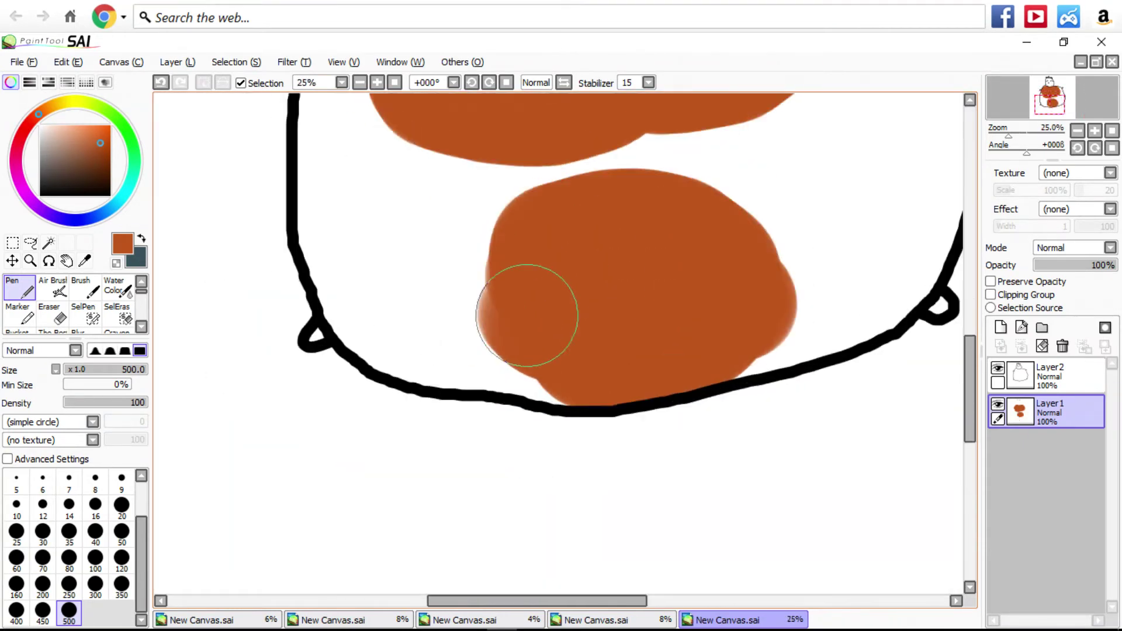
pyautogui.scroll(2, 525, 308)
pyautogui.moveTo(526, 308)
pyautogui.mouseDown()
pyautogui.moveTo(594, 374)
pyautogui.moveTo(353, 333)
pyautogui.moveTo(318, 310)
pyautogui.moveTo(301, 277)
pyautogui.moveTo(300, 225)
pyautogui.moveTo(402, 174)
pyautogui.moveTo(490, 331)
pyautogui.moveTo(428, 163)
pyautogui.moveTo(593, 187)
pyautogui.moveTo(549, 185)
pyautogui.moveTo(576, 241)
pyautogui.moveTo(645, 200)
pyautogui.mouseUp()
pyautogui.scroll(-4, 501, 201)
# Sample white from the canvas and paint over the orange spill around the lower right foot.
pyautogui.keyDown('alt'); pyautogui.click(640, 181); pyautogui.keyUp('alt')
pyautogui.scroll(3, 701, 228)
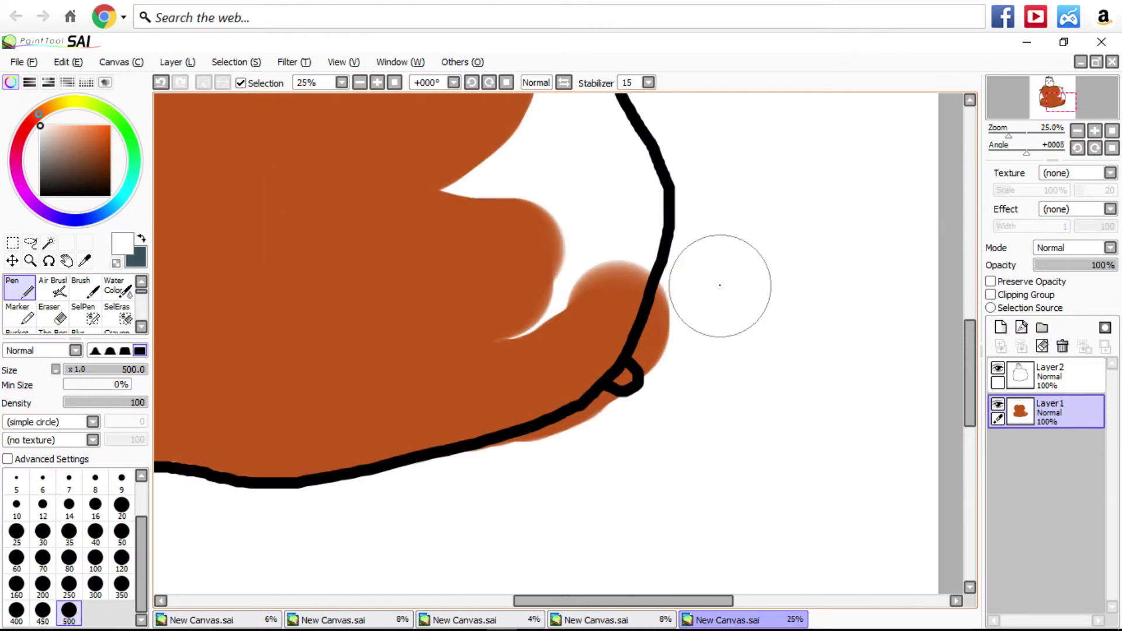
pyautogui.moveTo(633, 443)
pyautogui.mouseDown()
pyautogui.moveTo(505, 484)
pyautogui.moveTo(615, 440)
pyautogui.moveTo(653, 401)
pyautogui.mouseUp()
# Sample the body's orange again and repaint the lower right part of the body up to the outline.
pyautogui.keyDown('alt'); pyautogui.click(551, 291); pyautogui.keyUp('alt')
pyautogui.moveTo(551, 291)
pyautogui.mouseDown()
pyautogui.moveTo(583, 303)
pyautogui.moveTo(495, 310)
pyautogui.moveTo(521, 251)
pyautogui.mouseUp()
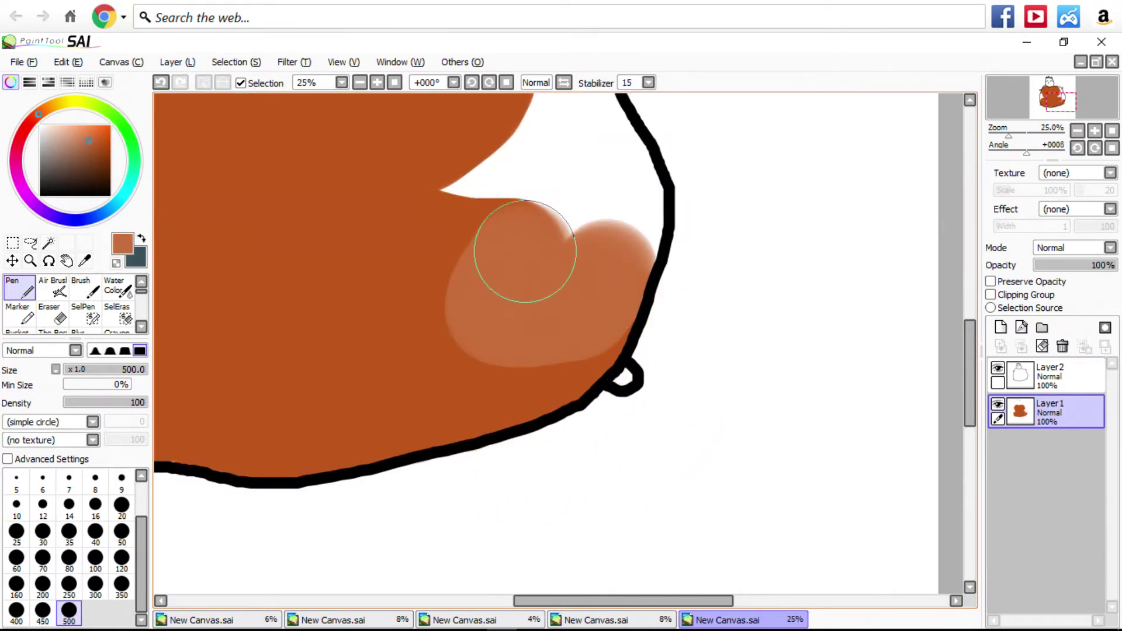
pyautogui.moveTo(405, 273)
pyautogui.mouseDown()
pyautogui.moveTo(517, 281)
pyautogui.moveTo(476, 325)
pyautogui.moveTo(558, 244)
pyautogui.moveTo(562, 300)
pyautogui.moveTo(514, 362)
pyautogui.moveTo(595, 303)
pyautogui.moveTo(612, 266)
pyautogui.moveTo(612, 218)
pyautogui.moveTo(498, 249)
pyautogui.mouseUp()
pyautogui.scroll(-1, 501, 250)
pyautogui.scroll(3, 430, 150)
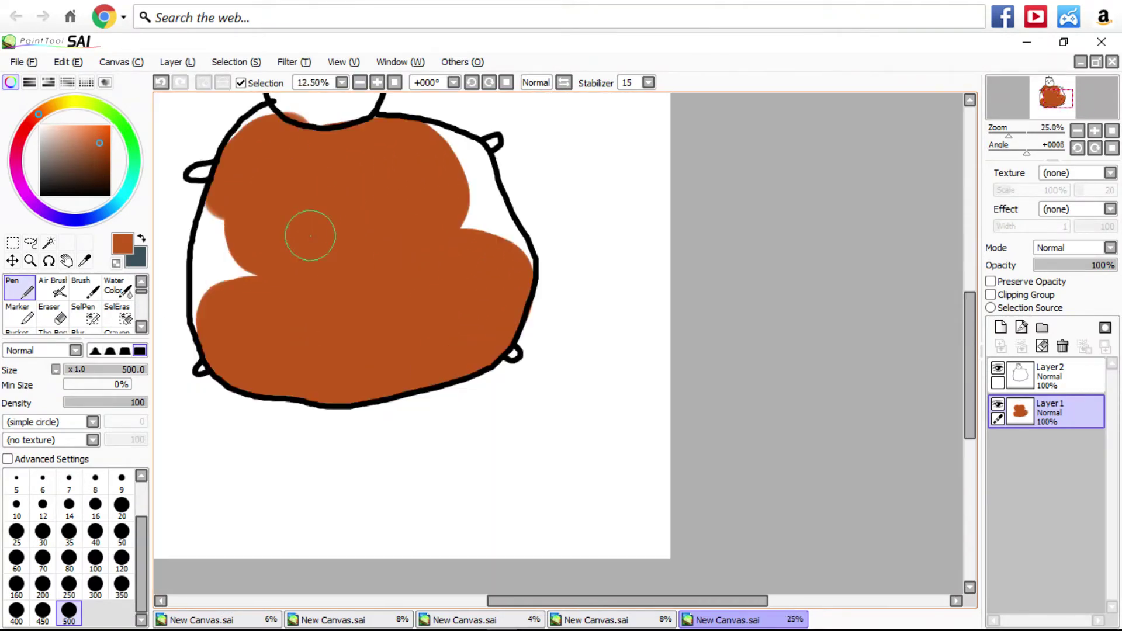
# Fill the remaining white gaps along both sides of the body with orange-brown.
pyautogui.scroll(-2, 310, 232)
pyautogui.moveTo(288, 200)
pyautogui.mouseDown()
pyautogui.moveTo(277, 188)
pyautogui.moveTo(265, 225)
pyautogui.moveTo(266, 318)
pyautogui.moveTo(296, 263)
pyautogui.moveTo(268, 338)
pyautogui.moveTo(261, 333)
pyautogui.mouseUp()
pyautogui.scroll(3, 526, 144)
pyautogui.moveTo(689, 275)
pyautogui.mouseDown()
pyautogui.moveTo(864, 538)
pyautogui.moveTo(816, 421)
pyautogui.moveTo(656, 146)
pyautogui.mouseUp()
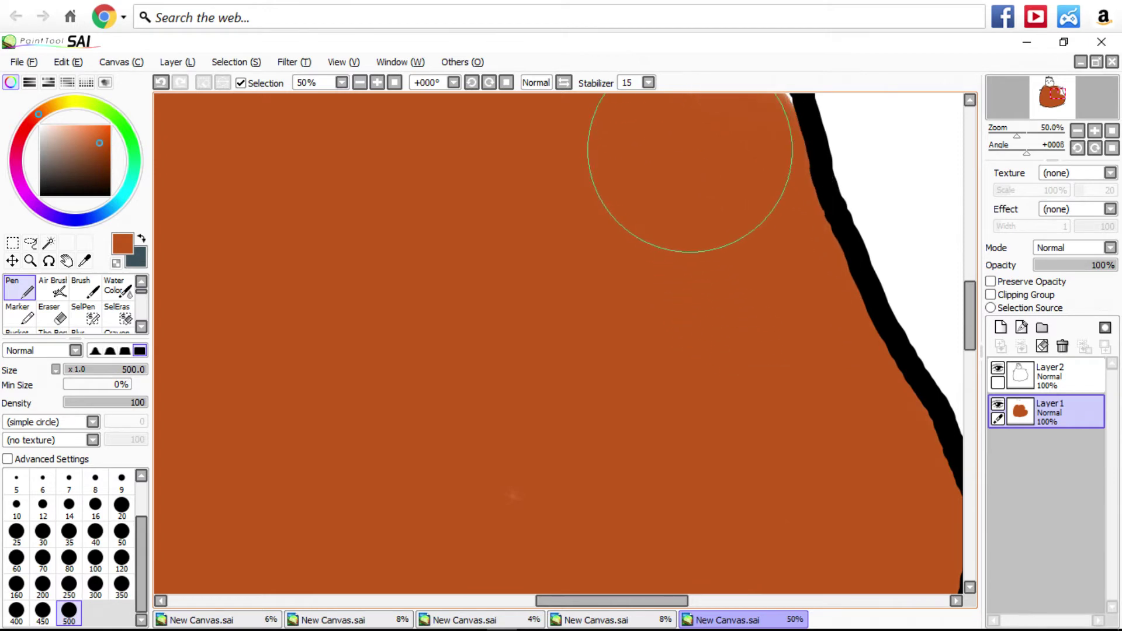
pyautogui.scroll(-3, 621, 395)
pyautogui.scroll(2, 642, 391)
pyautogui.moveTo(658, 370)
pyautogui.mouseDown()
pyautogui.moveTo(739, 386)
pyautogui.moveTo(792, 424)
pyautogui.mouseUp()
pyautogui.scroll(-5, 777, 409)
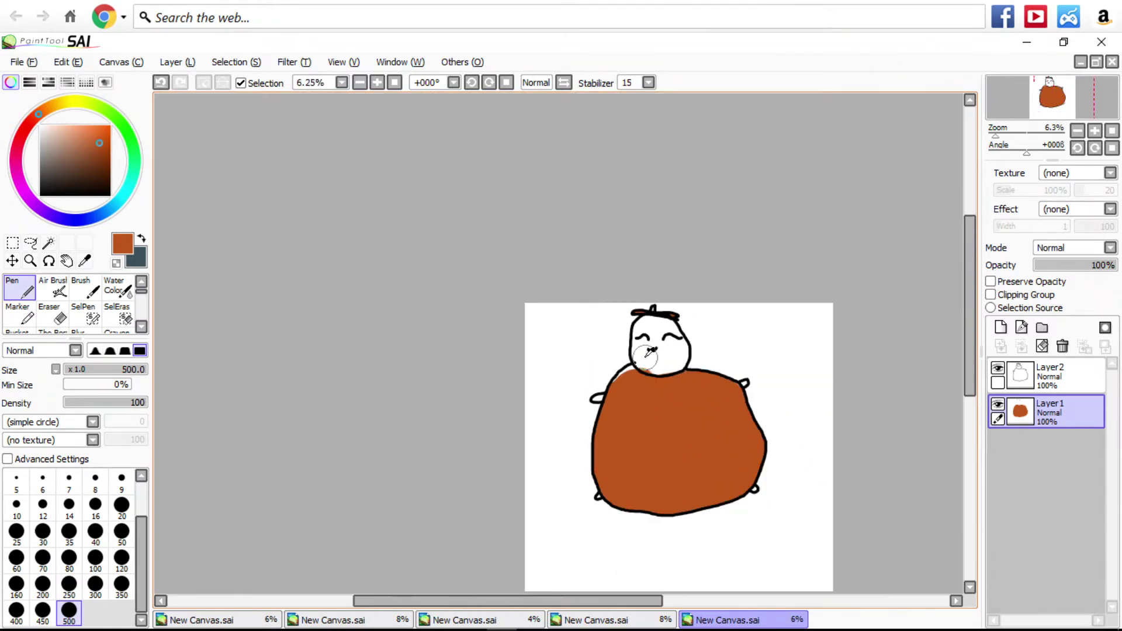
# Sample white and paint over the orange spill inside the chin of the head.
pyautogui.keyDown('alt'); pyautogui.click(642, 362); pyautogui.keyUp('alt')
pyautogui.scroll(5, 646, 363)
pyautogui.moveTo(559, 360)
pyautogui.mouseDown()
pyautogui.moveTo(576, 377)
pyautogui.moveTo(548, 361)
pyautogui.moveTo(631, 376)
pyautogui.mouseUp()
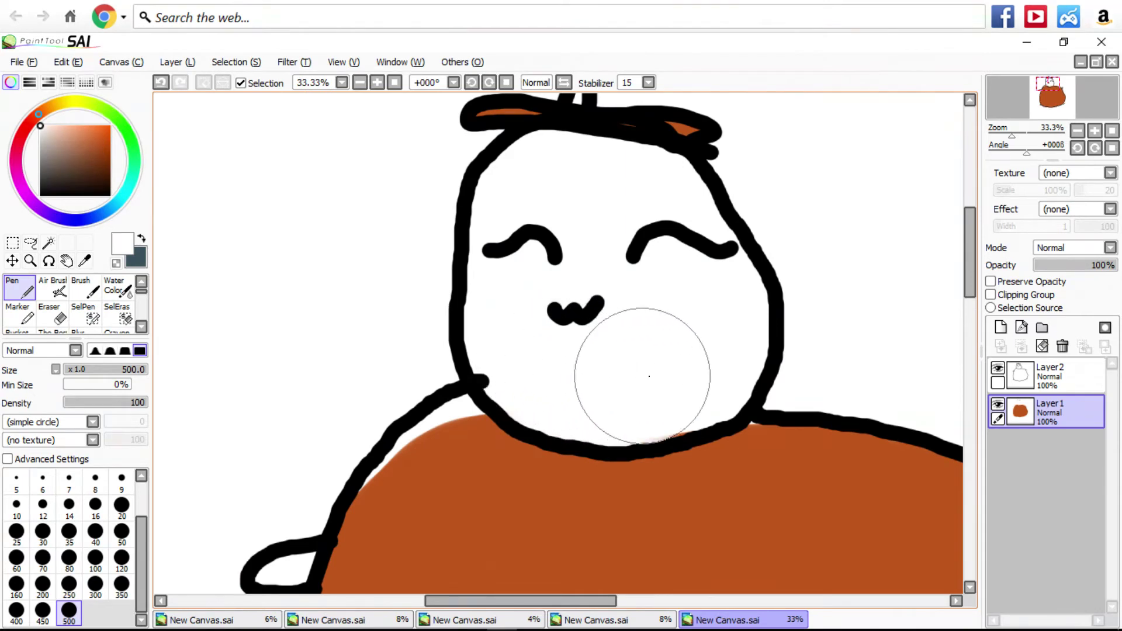
# Pick a light green and fill the inside of the beret's stalk with the Pen at size 120.
pyautogui.scroll(-1, 672, 357)
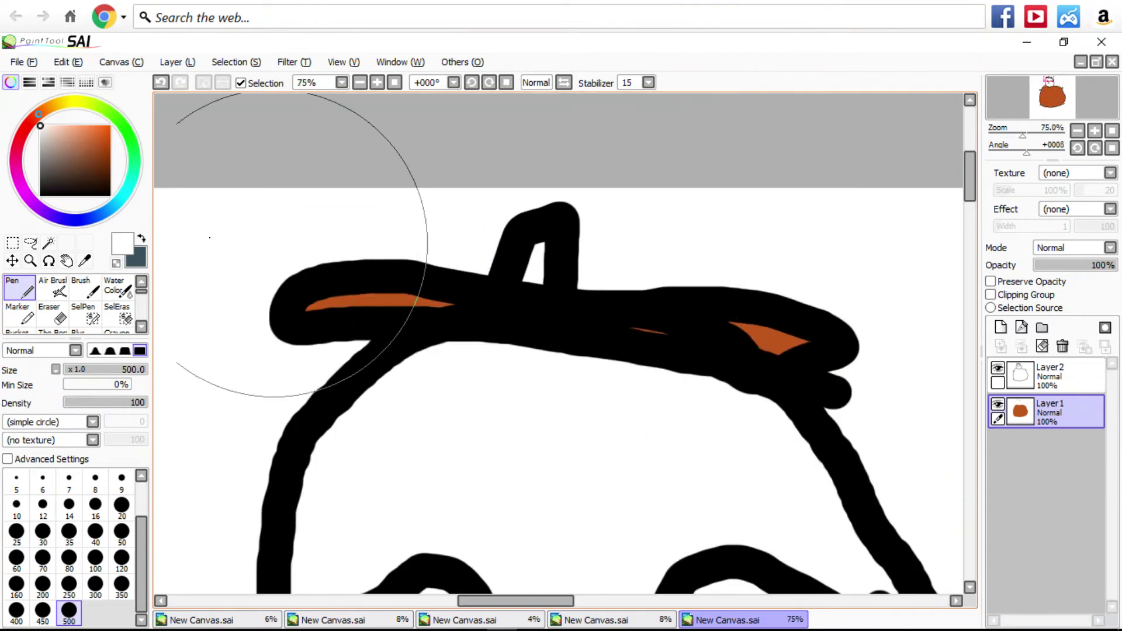
pyautogui.click(129, 135)
pyautogui.click(69, 125)
pyautogui.hotkey('ctrl', '+')
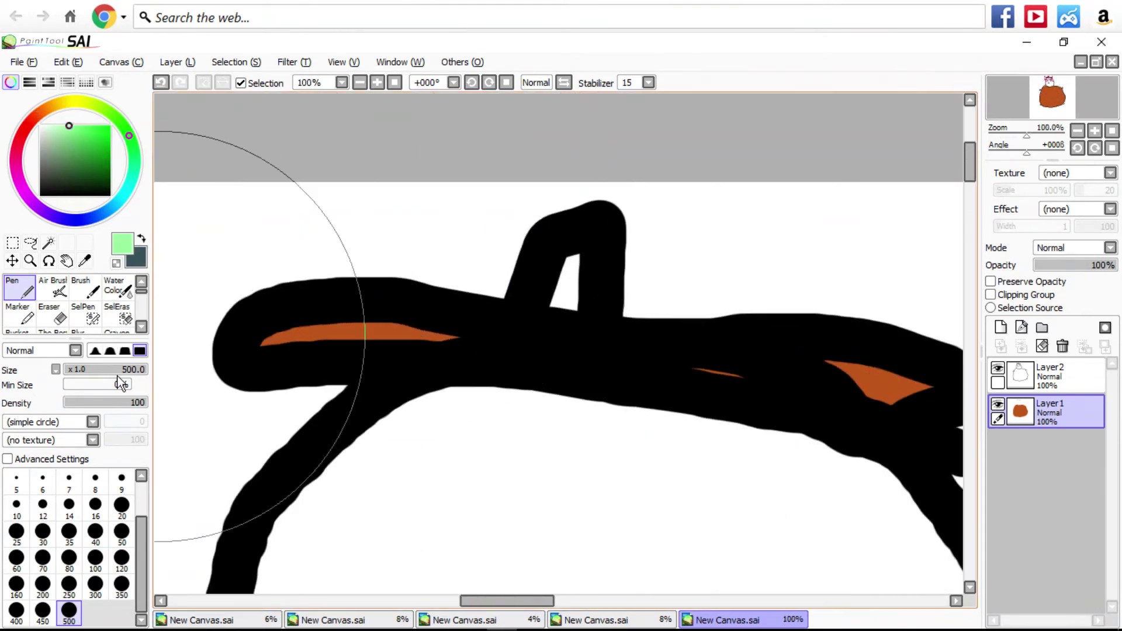
pyautogui.click(121, 558)
pyautogui.hotkey('ctrl', '+')
pyautogui.moveTo(579, 263); pyautogui.dragTo(613, 295)
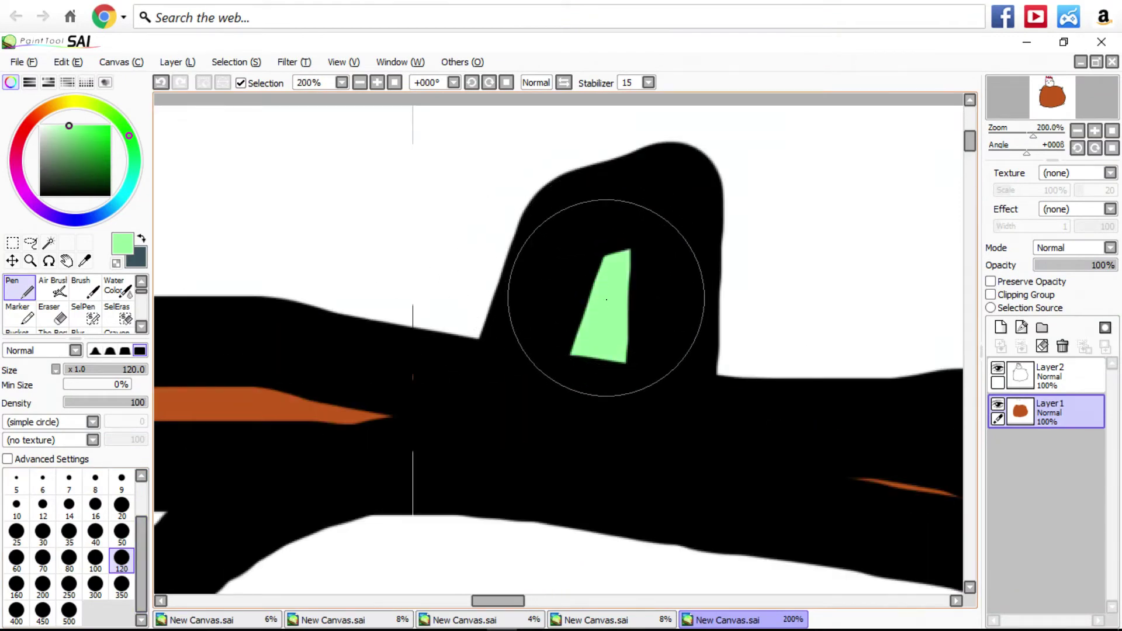
# Sample the body's orange and fill the white gap along the upper left shoulder.
pyautogui.scroll(-8, 612, 295)
pyautogui.scroll(1, 616, 321)
pyautogui.scroll(2, 616, 321)
pyautogui.keyDown('alt'); pyautogui.click(616, 374); pyautogui.keyUp('alt')
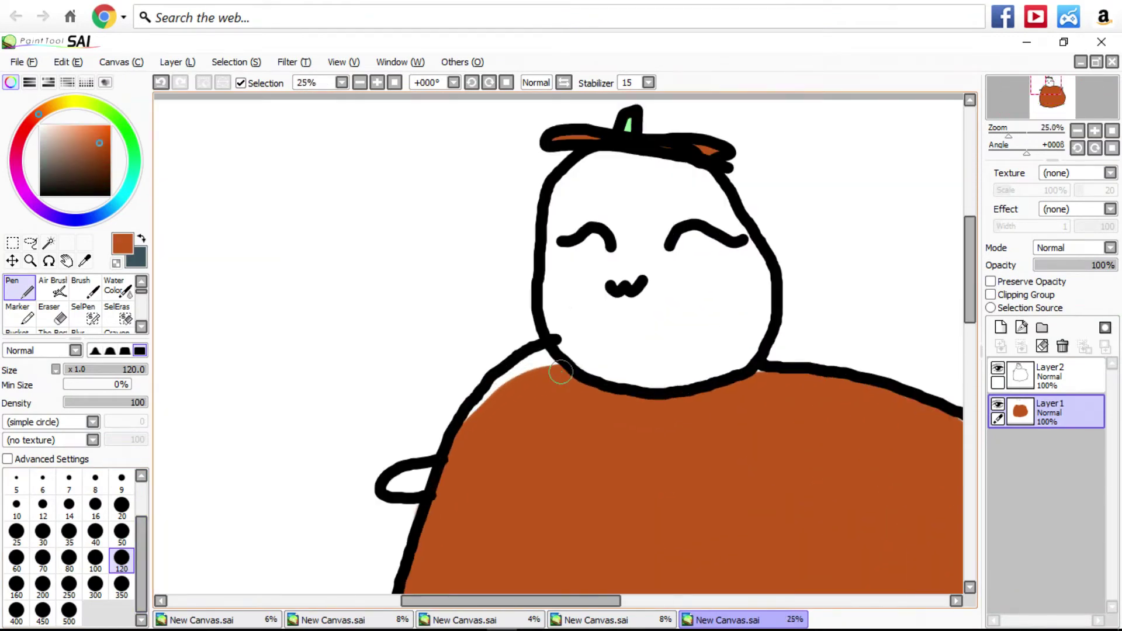
pyautogui.scroll(2, 590, 296)
pyautogui.moveTo(591, 295)
pyautogui.mouseDown()
pyautogui.moveTo(639, 326)
pyautogui.moveTo(490, 362)
pyautogui.moveTo(362, 544)
pyautogui.mouseUp()
pyautogui.scroll(-2, 608, 351)
# Pick a medium grey and fill the whole head with the Pen at size 500.
pyautogui.scroll(1, 608, 350)
pyautogui.click(66, 180)
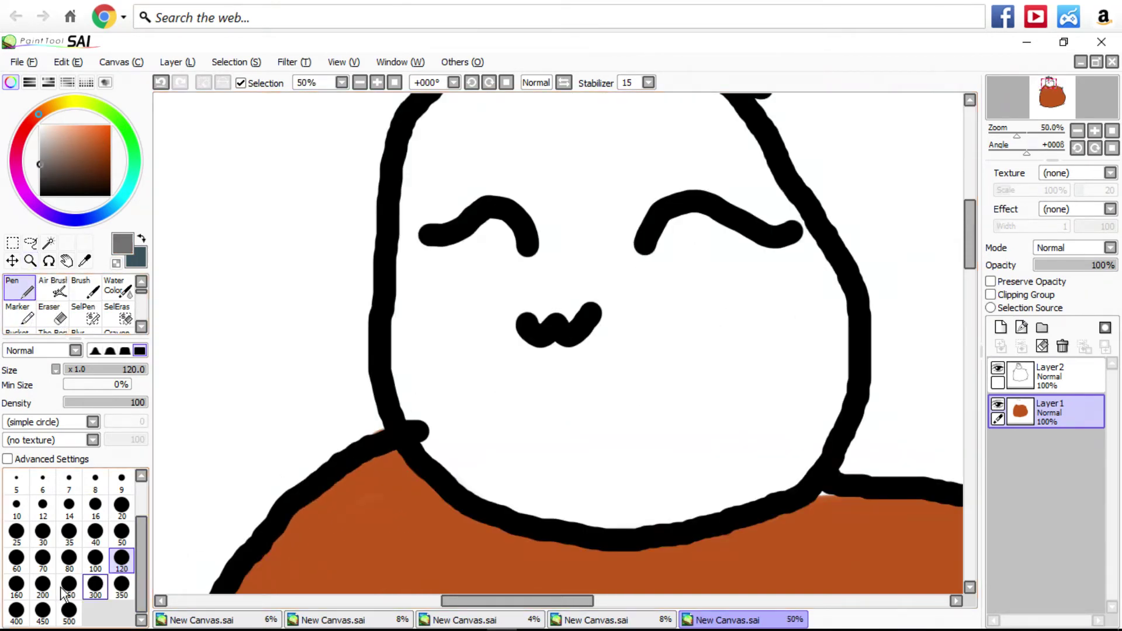
pyautogui.click(69, 610)
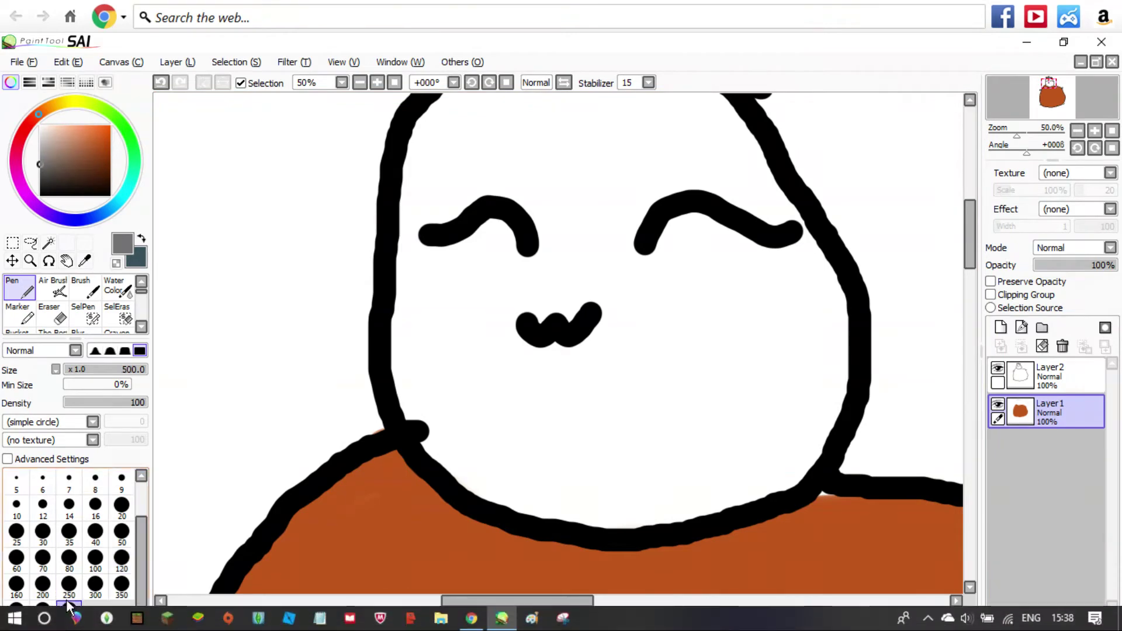
pyautogui.moveTo(565, 282)
pyautogui.mouseDown()
pyautogui.moveTo(548, 364)
pyautogui.moveTo(687, 396)
pyautogui.moveTo(645, 426)
pyautogui.moveTo(614, 426)
pyautogui.moveTo(554, 410)
pyautogui.moveTo(484, 368)
pyautogui.moveTo(474, 310)
pyautogui.moveTo(500, 258)
pyautogui.moveTo(489, 185)
pyautogui.moveTo(484, 233)
pyautogui.moveTo(544, 168)
pyautogui.moveTo(646, 173)
pyautogui.moveTo(758, 340)
pyautogui.moveTo(724, 406)
pyautogui.moveTo(686, 419)
pyautogui.moveTo(548, 416)
pyautogui.mouseUp()
pyautogui.scroll(-2, 501, 350)
pyautogui.scroll(2, 501, 250)
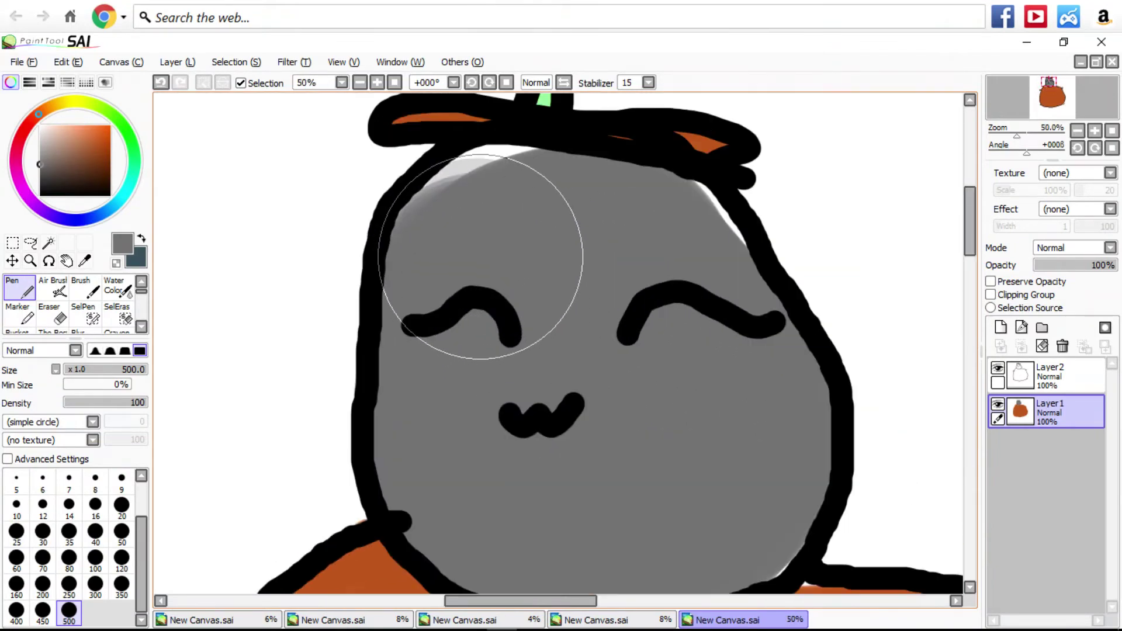
pyautogui.moveTo(517, 234); pyautogui.dragTo(676, 263)
pyautogui.scroll(-2, 596, 150)
pyautogui.scroll(6, 658, 230)
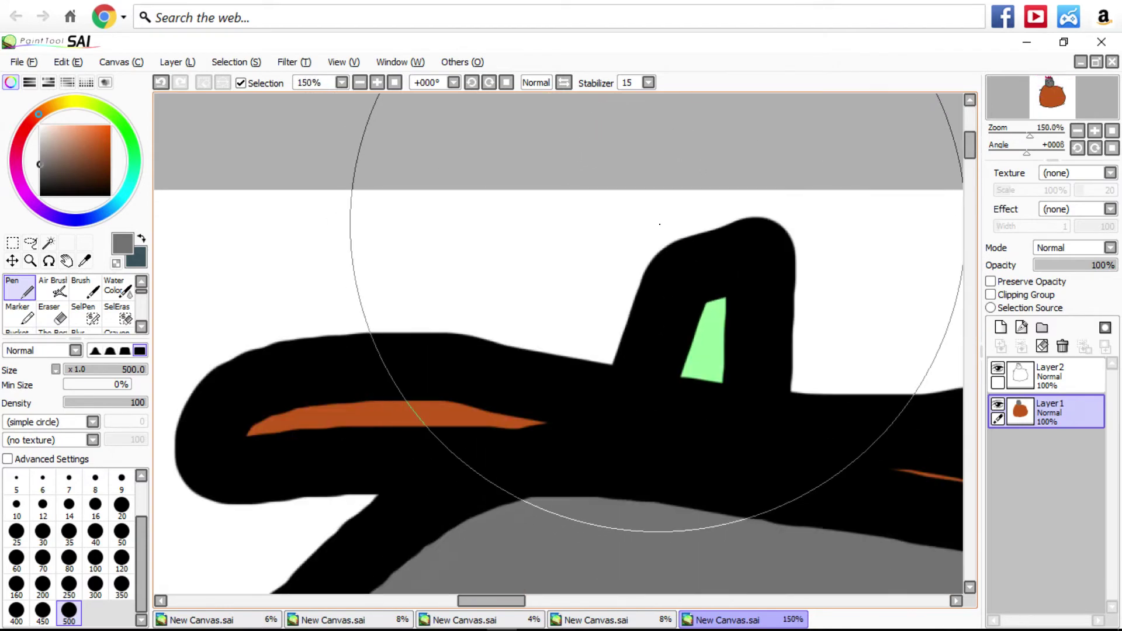
pyautogui.scroll(-6, 403, 264)
pyautogui.scroll(6, 388, 187)
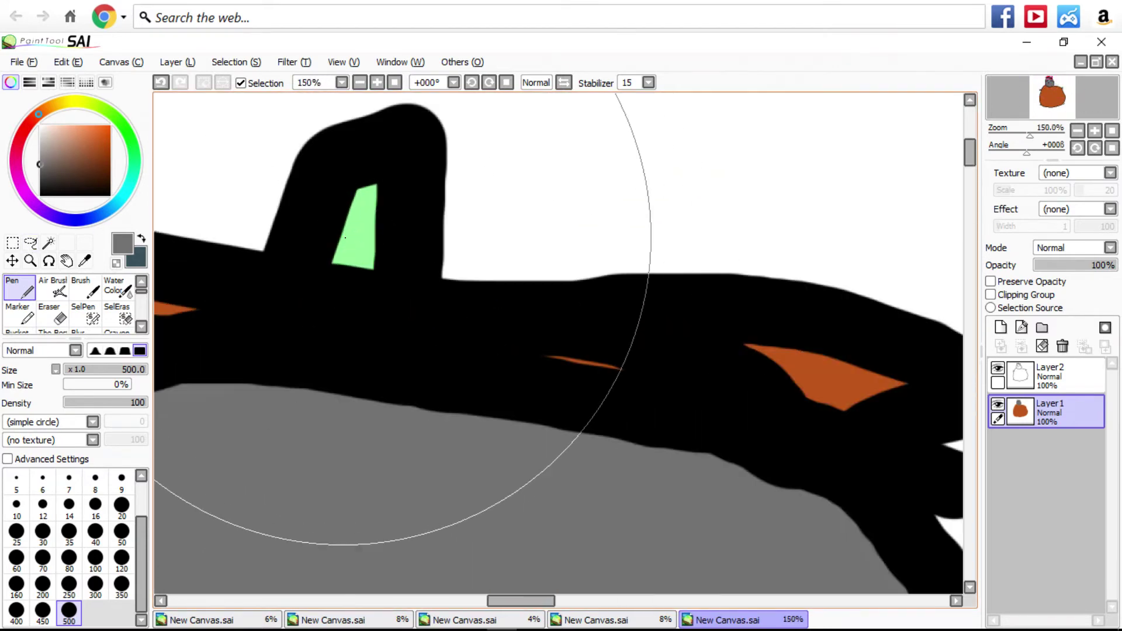
# Pick a darker green and repaint the inside of the beret's stalk with the Pen at size 20.
pyautogui.keyDown('alt'); pyautogui.click(356, 231); pyautogui.keyUp('alt')
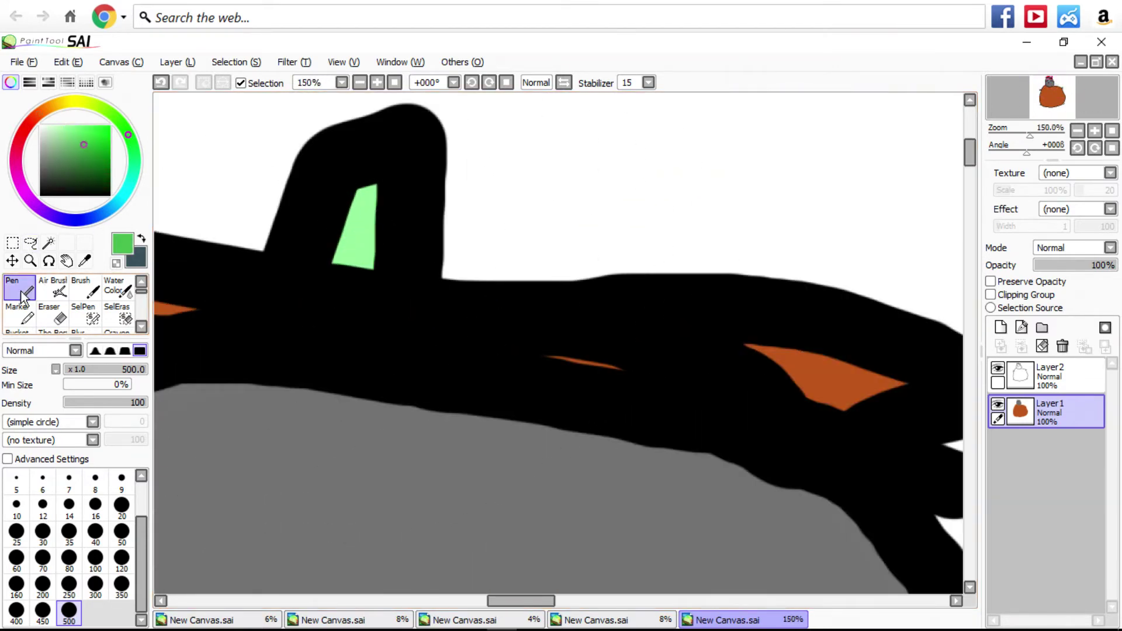
pyautogui.click(122, 506)
pyautogui.scroll(3, 345, 193)
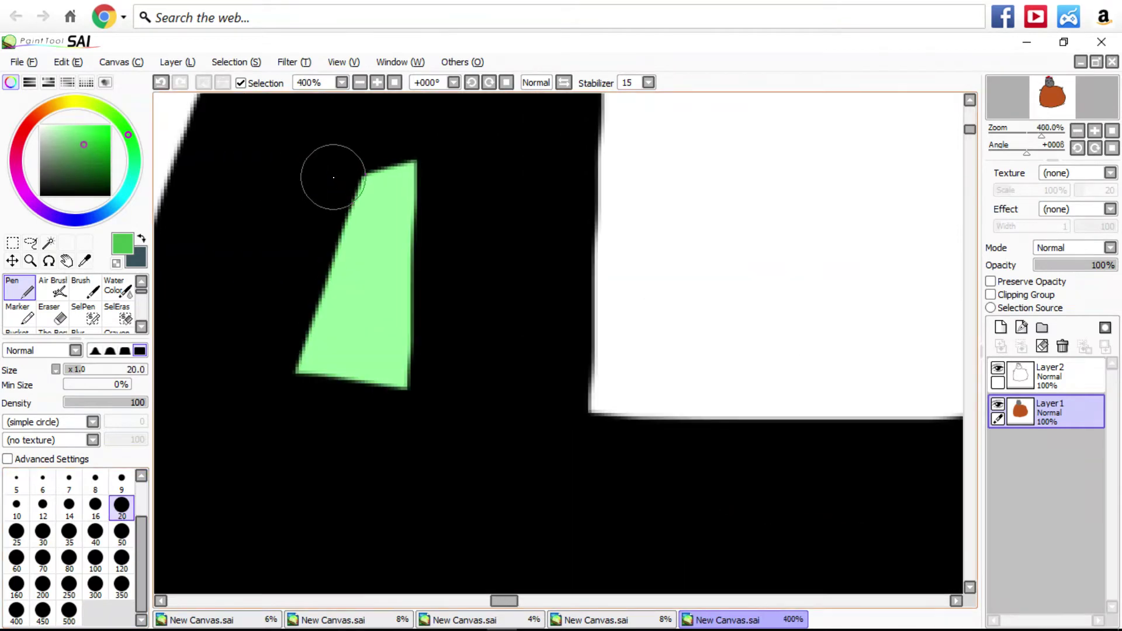
pyautogui.moveTo(333, 176)
pyautogui.mouseDown()
pyautogui.moveTo(390, 175)
pyautogui.moveTo(349, 410)
pyautogui.moveTo(313, 333)
pyautogui.moveTo(341, 306)
pyautogui.moveTo(395, 436)
pyautogui.mouseUp()
pyautogui.moveTo(406, 202); pyautogui.dragTo(404, 246)
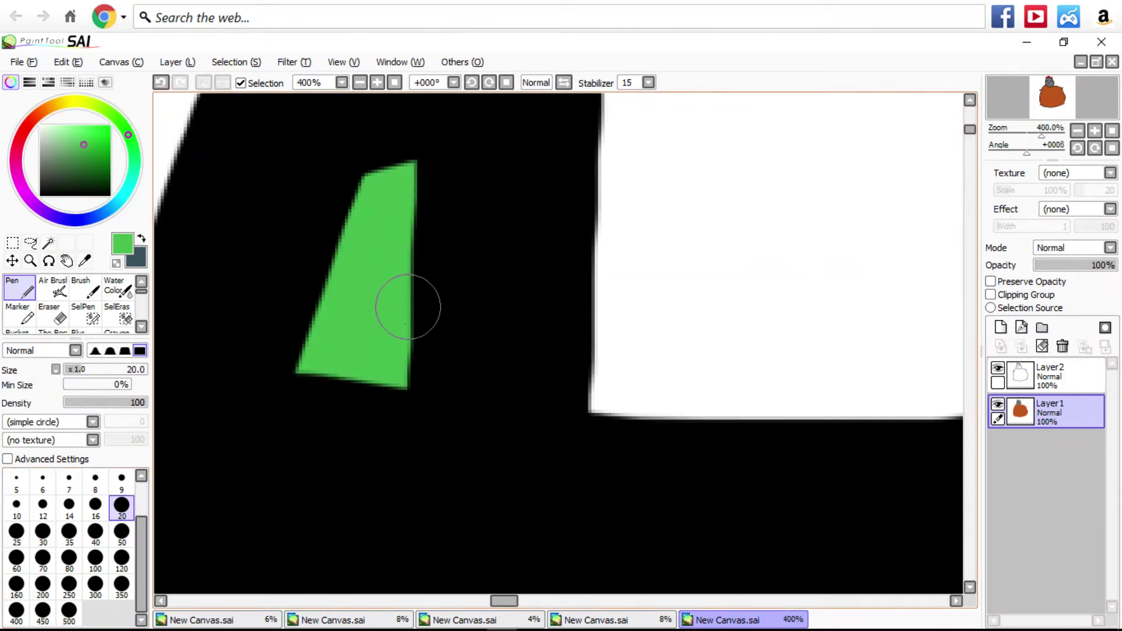
pyautogui.scroll(-10, 401, 305)
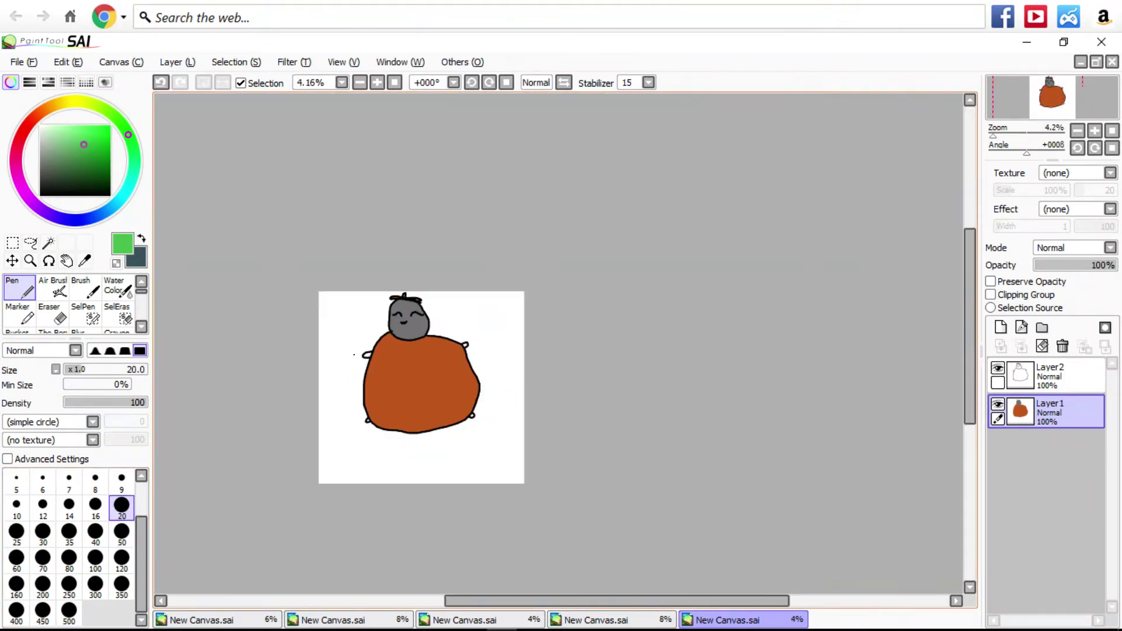
# Outline a pointed ear on each side of the head in black with the Pen at size 20.
pyautogui.scroll(3, 355, 354)
pyautogui.scroll(3, 493, 222)
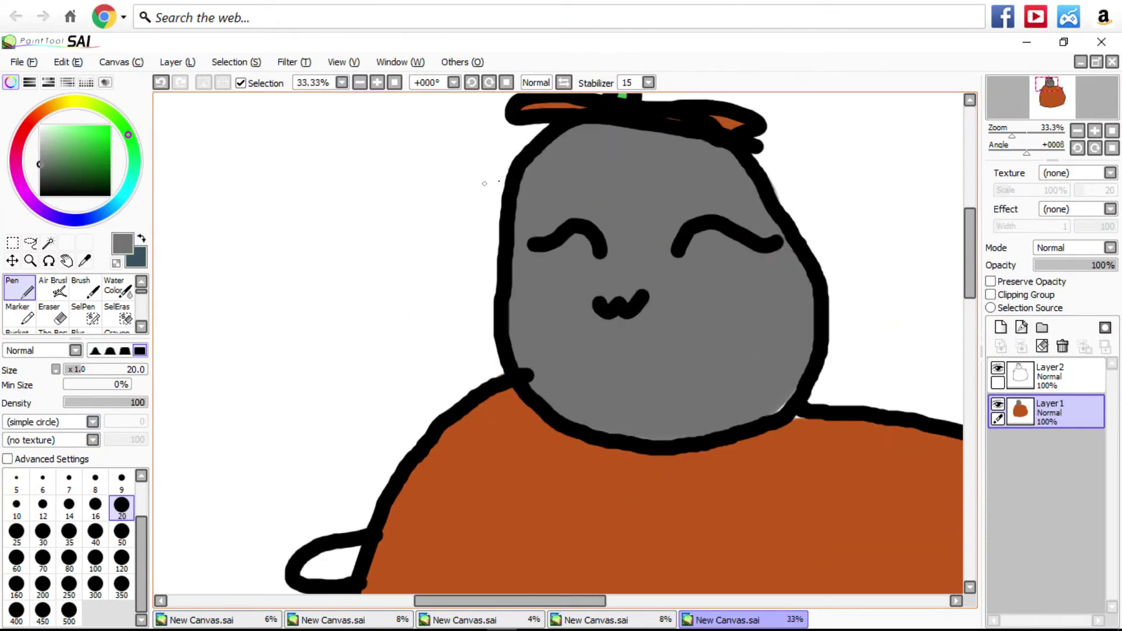
pyautogui.scroll(3, 515, 152)
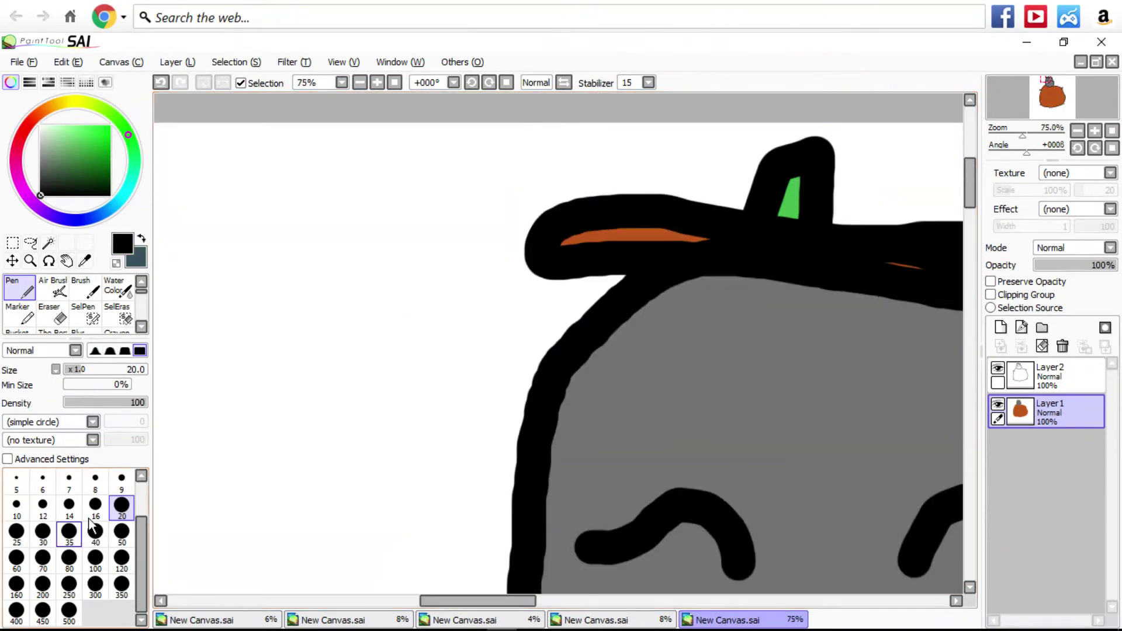
pyautogui.moveTo(502, 394)
pyautogui.mouseDown()
pyautogui.moveTo(388, 196)
pyautogui.moveTo(525, 238)
pyautogui.mouseUp()
pyautogui.scroll(-3, 526, 237)
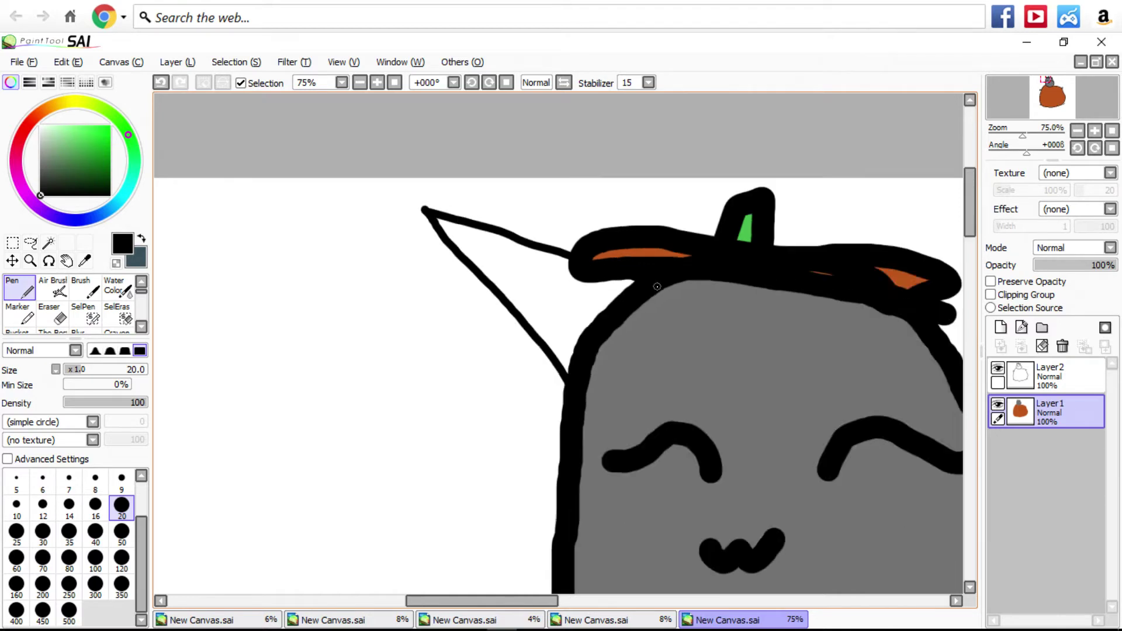
pyautogui.scroll(1, 714, 308)
pyautogui.moveTo(714, 307)
pyautogui.mouseDown()
pyautogui.moveTo(893, 232)
pyautogui.moveTo(828, 439)
pyautogui.mouseUp()
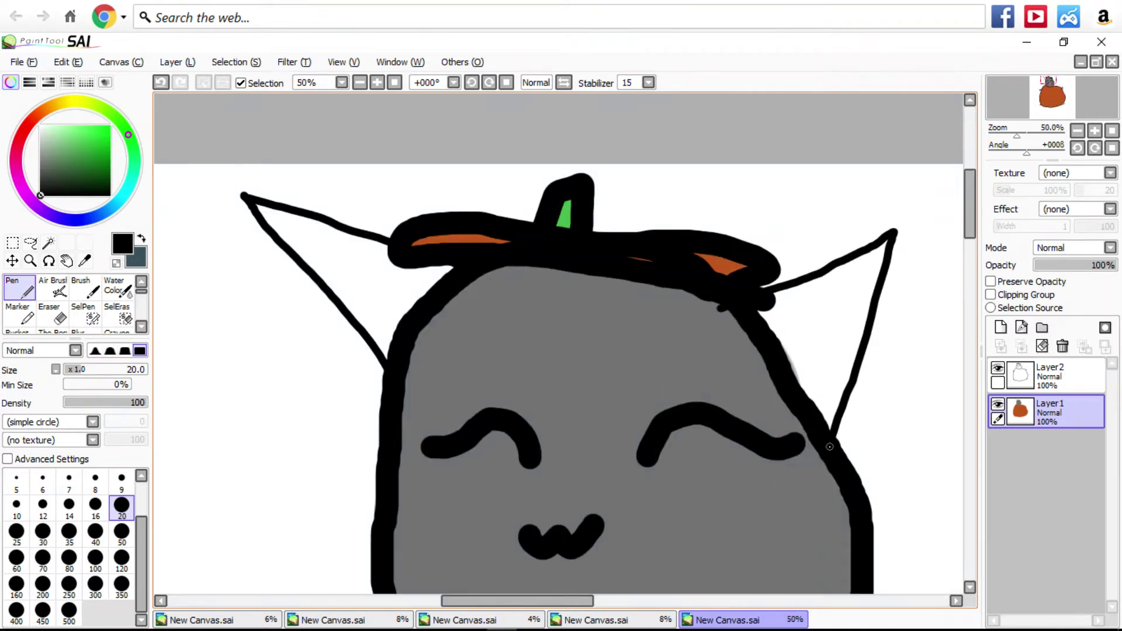
# Sample the head's grey and fill both ears, covering their outlines, with the Pen at size 250.
pyautogui.scroll(2, 896, 330)
pyautogui.click(69, 583)
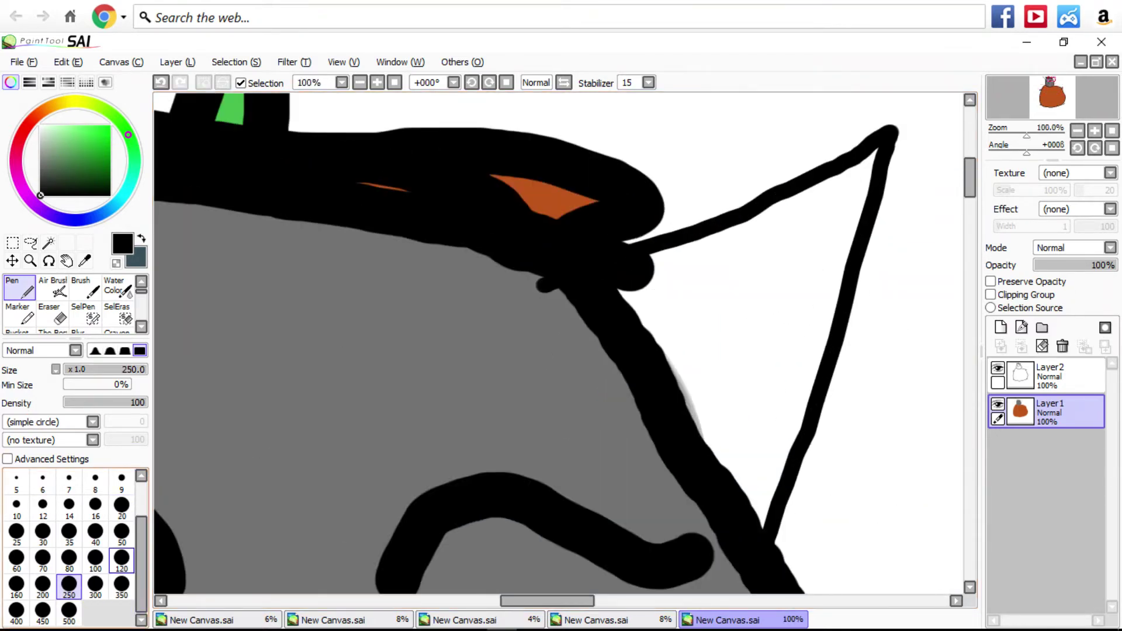
pyautogui.moveTo(656, 343)
pyautogui.mouseDown()
pyautogui.moveTo(851, 187)
pyautogui.moveTo(784, 538)
pyautogui.moveTo(626, 351)
pyautogui.moveTo(664, 325)
pyautogui.mouseUp()
pyautogui.scroll(-3, 663, 326)
pyautogui.scroll(-1, 664, 326)
pyautogui.scroll(1, 592, 337)
pyautogui.hotkey('ctrl', 'z')
pyautogui.keyDown('alt'); pyautogui.click(592, 337); pyautogui.keyUp('alt')
pyautogui.scroll(3, 592, 338)
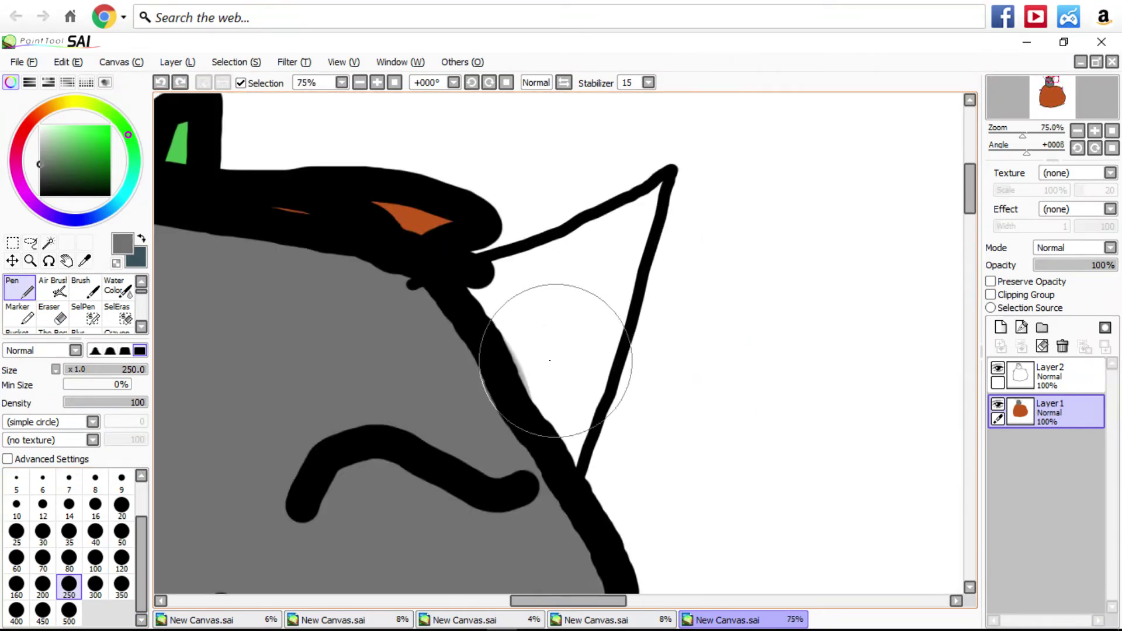
pyautogui.moveTo(467, 354)
pyautogui.mouseDown()
pyautogui.moveTo(667, 201)
pyautogui.moveTo(562, 464)
pyautogui.moveTo(463, 443)
pyautogui.moveTo(525, 438)
pyautogui.moveTo(520, 476)
pyautogui.moveTo(501, 421)
pyautogui.moveTo(455, 366)
pyautogui.moveTo(545, 426)
pyautogui.mouseUp()
pyautogui.scroll(-5, 560, 456)
pyautogui.scroll(2, 458, 440)
pyautogui.scroll(-1, 533, 430)
pyautogui.scroll(3, 546, 413)
pyautogui.scroll(1, 546, 413)
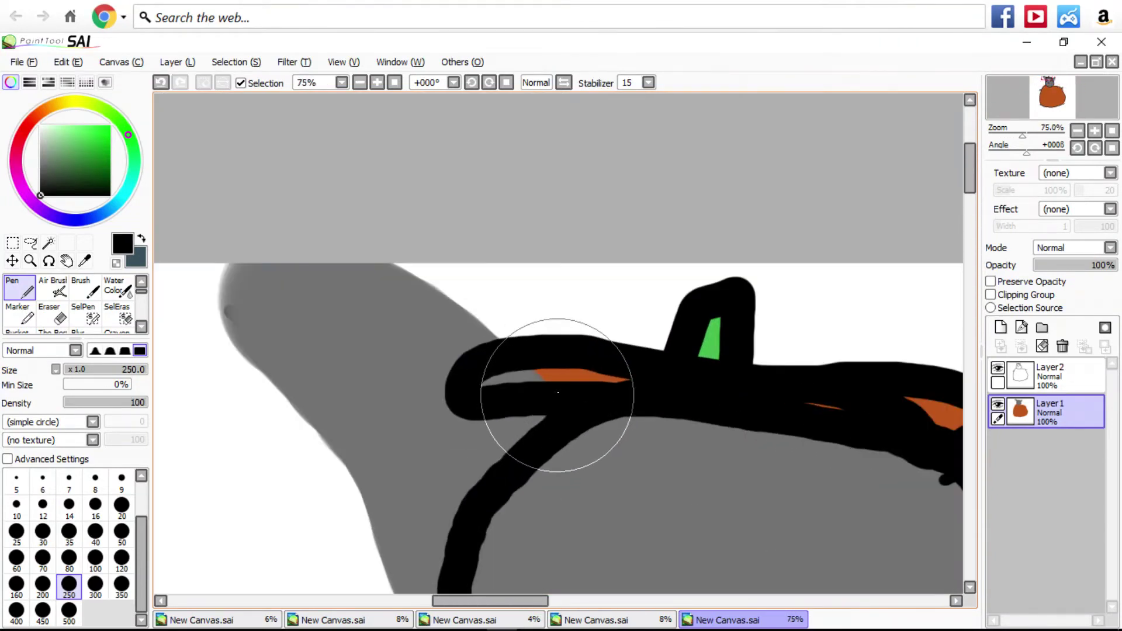
# Sample the beret's orange and paint over the grey spill inside its left end with the Pen at size 50.
pyautogui.keyDown('alt'); pyautogui.click(555, 374); pyautogui.keyUp('alt')
pyautogui.press('[')
pyautogui.press('[')
pyautogui.press('[')
pyautogui.press('[')
pyautogui.press('[')
pyautogui.press('[')
pyautogui.press('[')
pyautogui.press('[')
pyautogui.scroll(2, 448, 391)
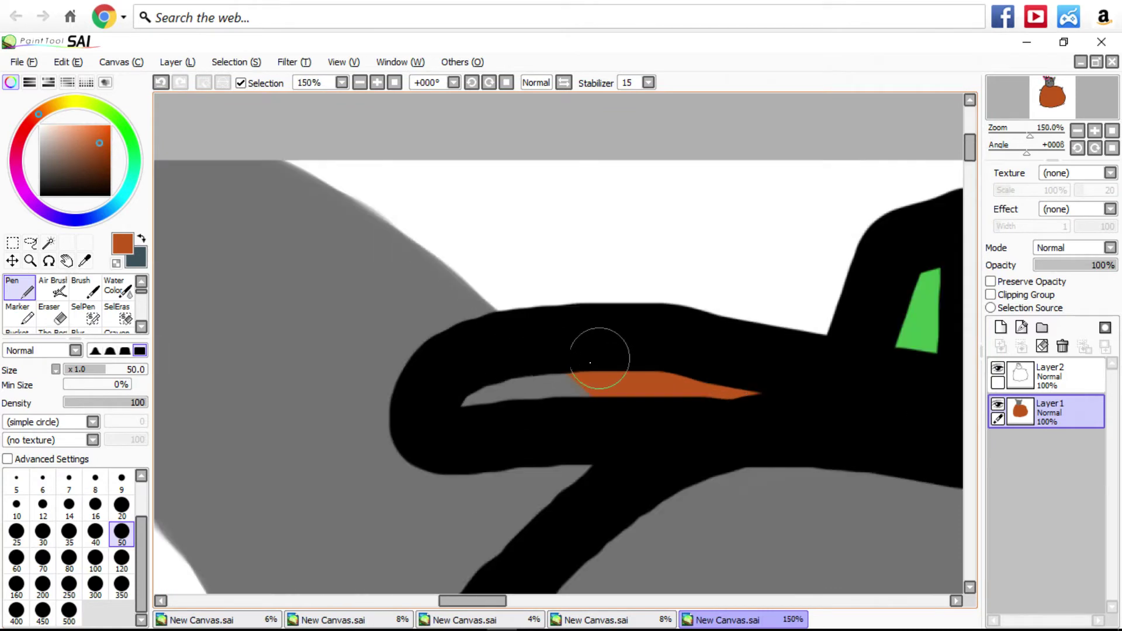
pyautogui.moveTo(596, 358); pyautogui.dragTo(611, 371)
pyautogui.scroll(-6, 611, 370)
# Pick a light pink and paint the inside of both ears with the Pen at size 250.
pyautogui.keyDown('alt'); pyautogui.click(505, 381); pyautogui.keyUp('alt')
pyautogui.scroll(-1, 505, 381)
pyautogui.scroll(-1, 505, 382)
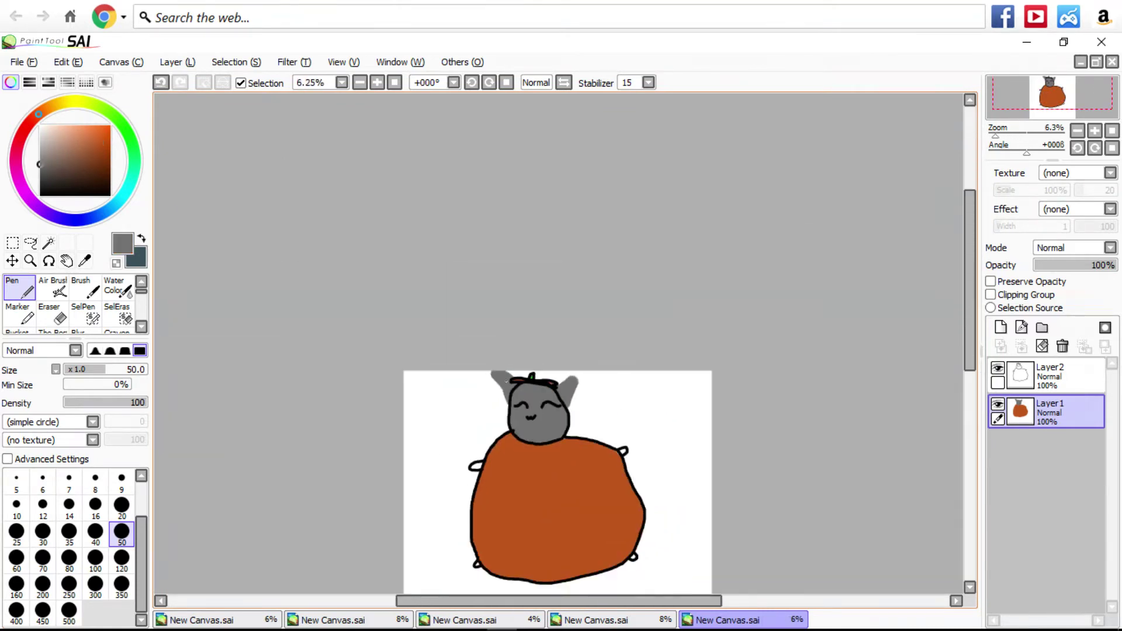
pyautogui.scroll(6, 505, 382)
pyautogui.click(16, 164)
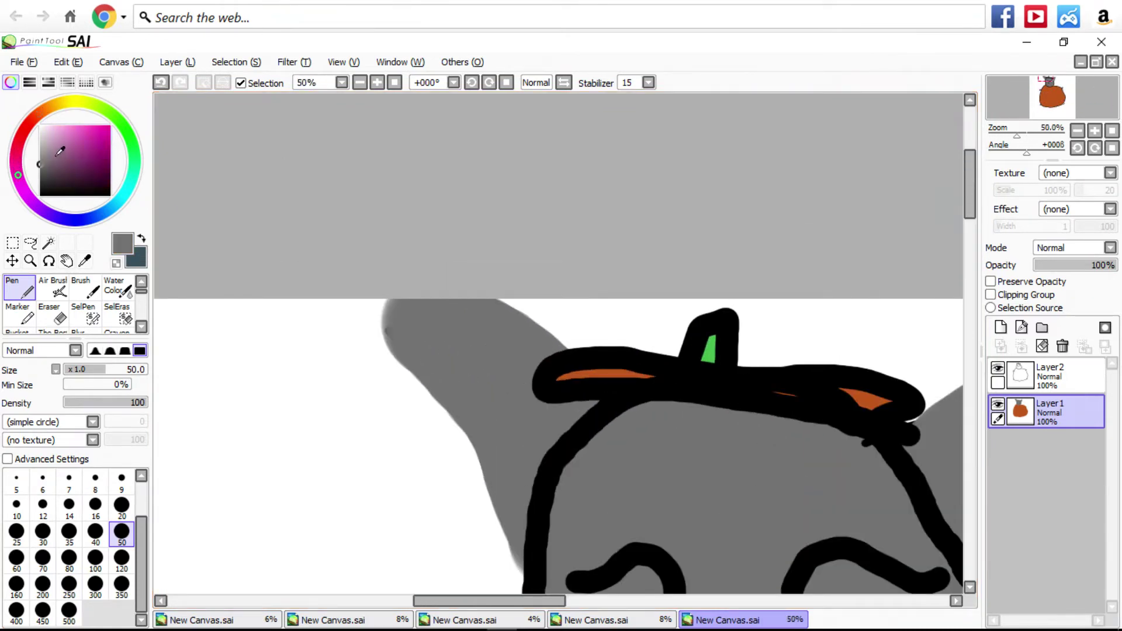
pyautogui.click(69, 584)
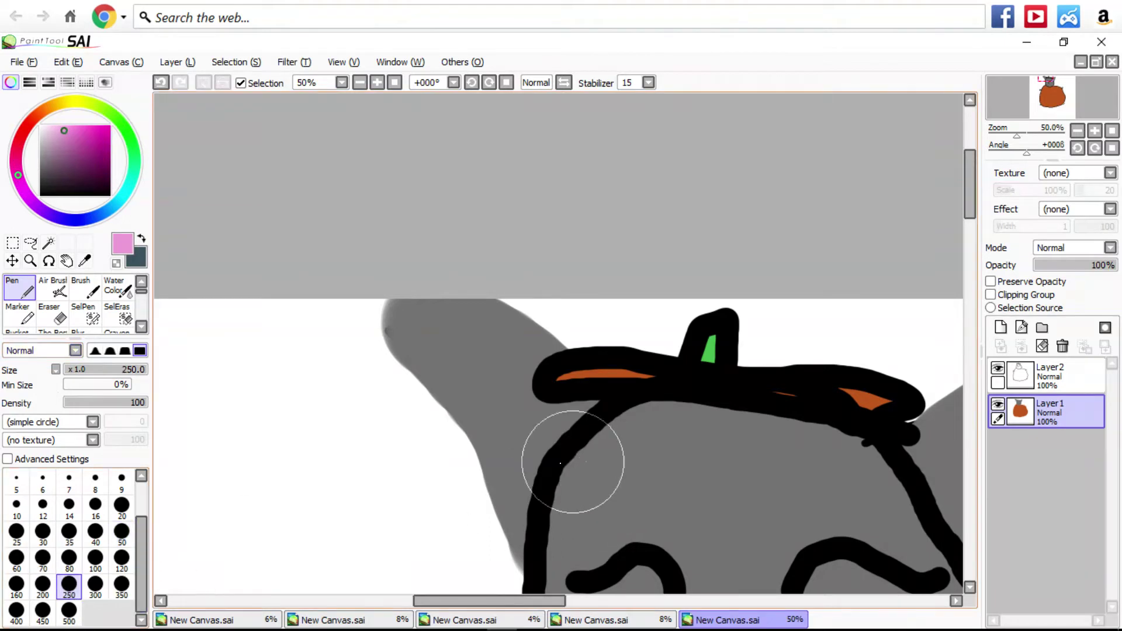
pyautogui.moveTo(518, 425); pyautogui.dragTo(488, 362)
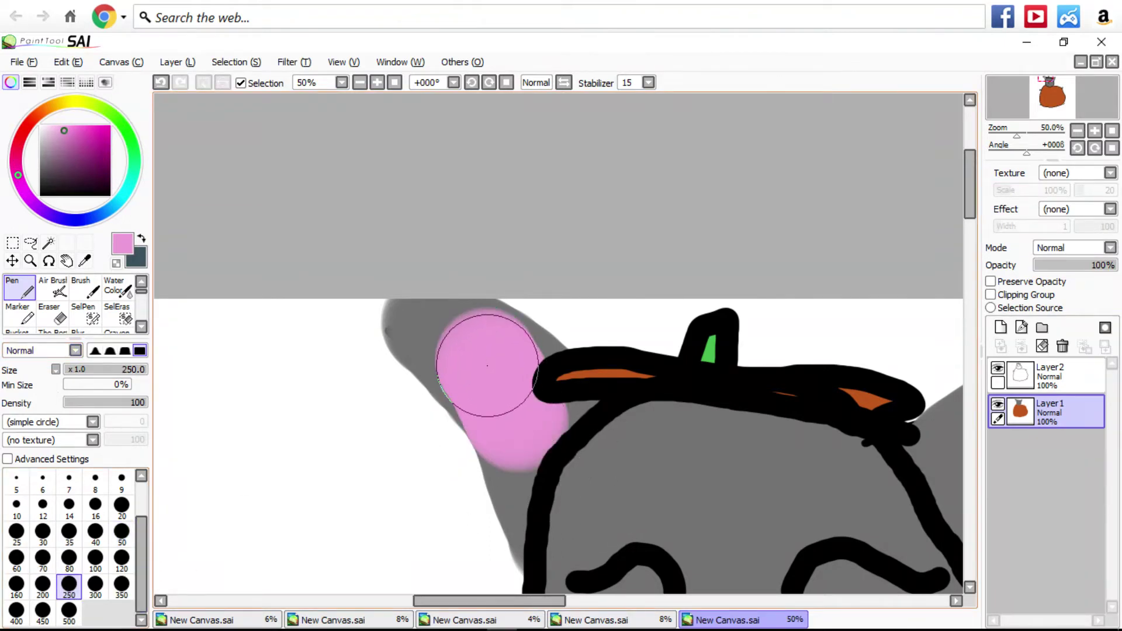
pyautogui.scroll(-1, 645, 365)
pyautogui.scroll(1, 646, 413)
pyautogui.moveTo(646, 388); pyautogui.dragTo(654, 367)
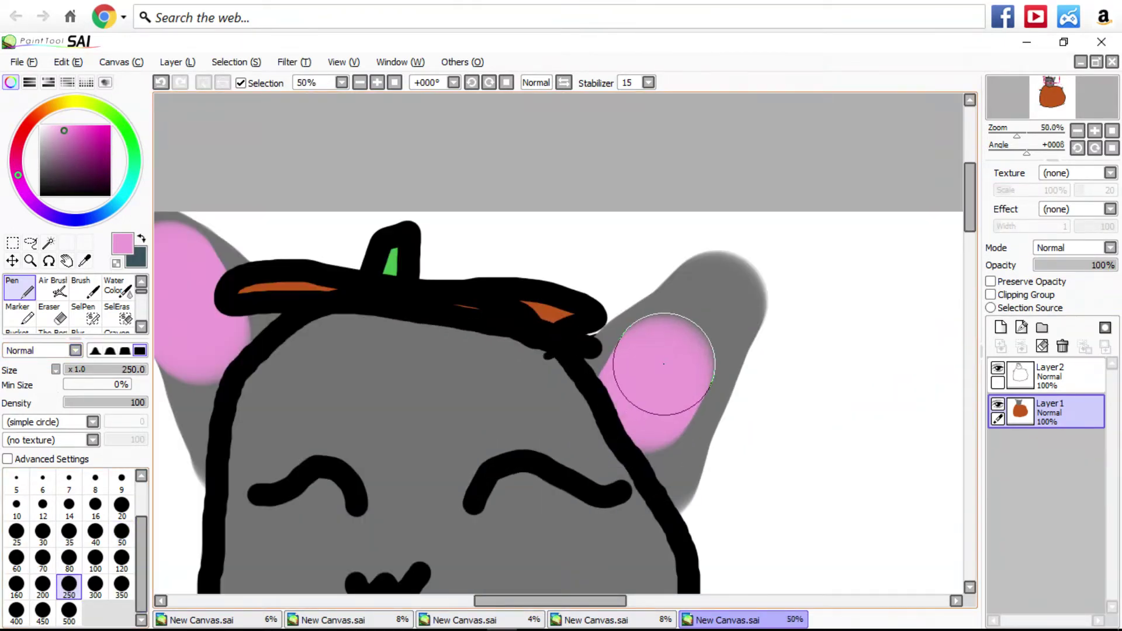
# Sample the head's grey and fill the left arm with the Pen at size 100.
pyautogui.scroll(-6, 657, 374)
pyautogui.scroll(3, 657, 374)
pyautogui.keyDown('alt'); pyautogui.click(664, 420); pyautogui.keyUp('alt')
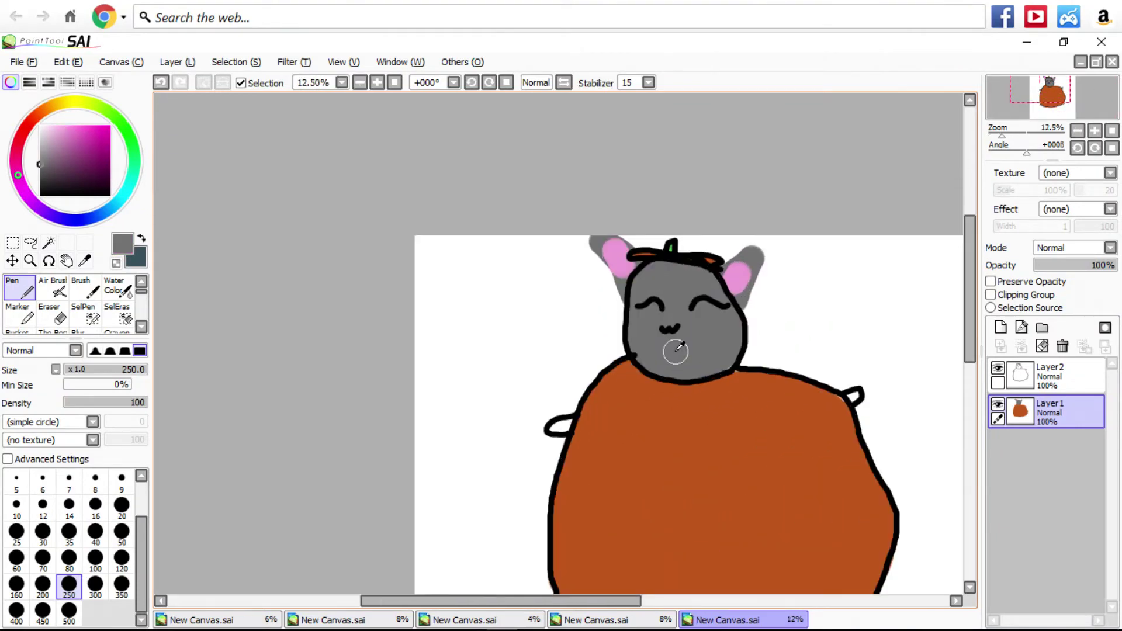
pyautogui.scroll(4, 558, 431)
pyautogui.scroll(1, 562, 460)
pyautogui.press('[')
pyautogui.press('[')
pyautogui.press('[')
pyautogui.press('[')
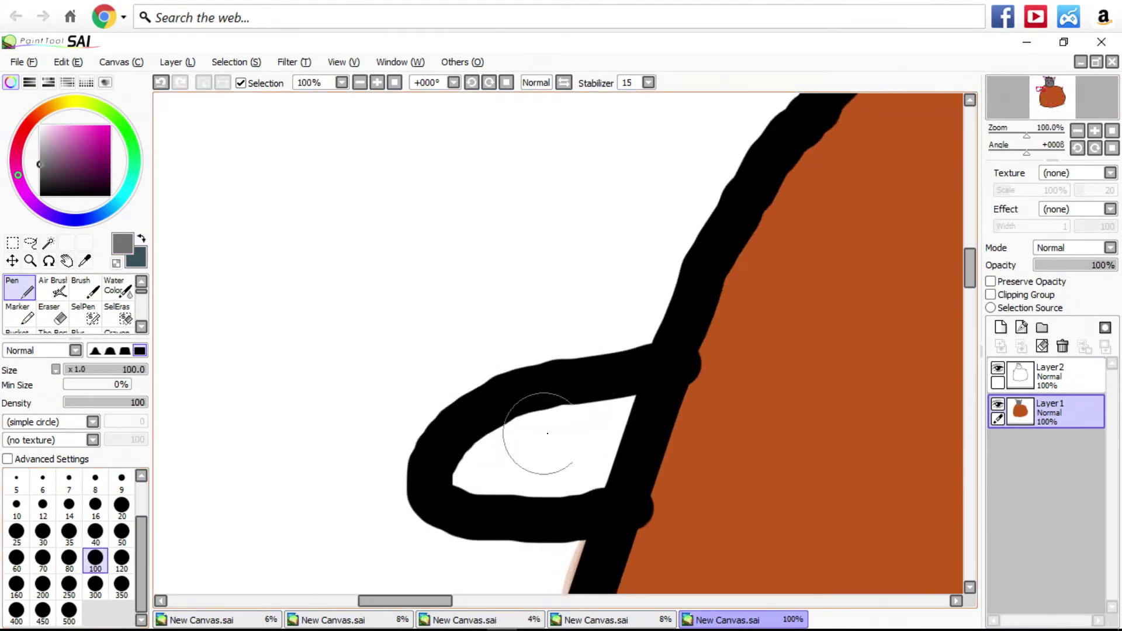
pyautogui.scroll(1, 534, 430)
pyautogui.moveTo(646, 408)
pyautogui.mouseDown()
pyautogui.moveTo(611, 491)
pyautogui.moveTo(476, 480)
pyautogui.moveTo(460, 432)
pyautogui.moveTo(438, 468)
pyautogui.moveTo(570, 421)
pyautogui.mouseUp()
pyautogui.scroll(-6, 571, 421)
pyautogui.scroll(-2, 543, 353)
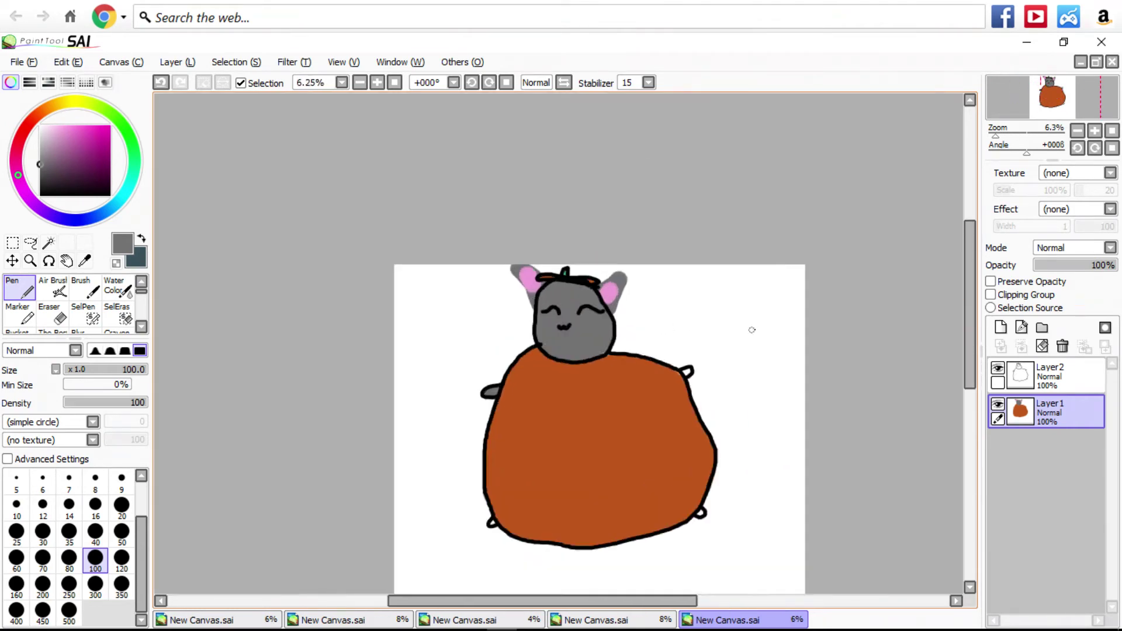
# Fill the right arm with grey and cover the white gap along the right shoulder with the body's orange.
pyautogui.scroll(8, 601, 441)
pyautogui.moveTo(538, 378)
pyautogui.mouseDown()
pyautogui.moveTo(582, 430)
pyautogui.moveTo(648, 316)
pyautogui.mouseUp()
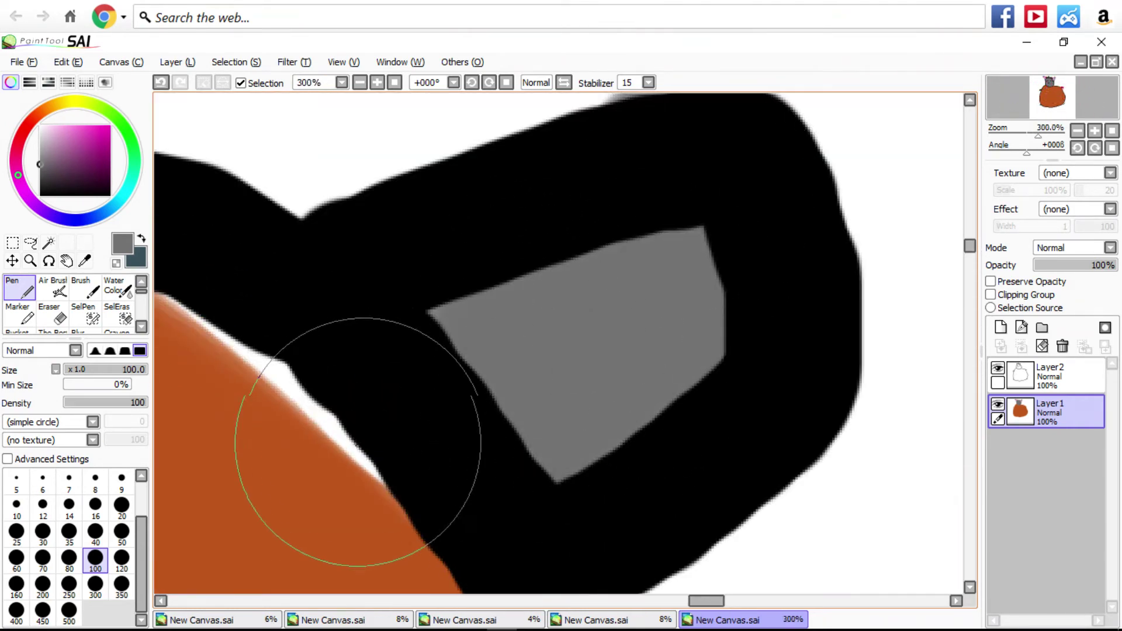
pyautogui.keyDown('alt'); pyautogui.click(308, 461); pyautogui.keyUp('alt')
pyautogui.moveTo(308, 461)
pyautogui.mouseDown()
pyautogui.moveTo(238, 363)
pyautogui.moveTo(70, 267)
pyautogui.mouseUp()
pyautogui.scroll(-2, 462, 491)
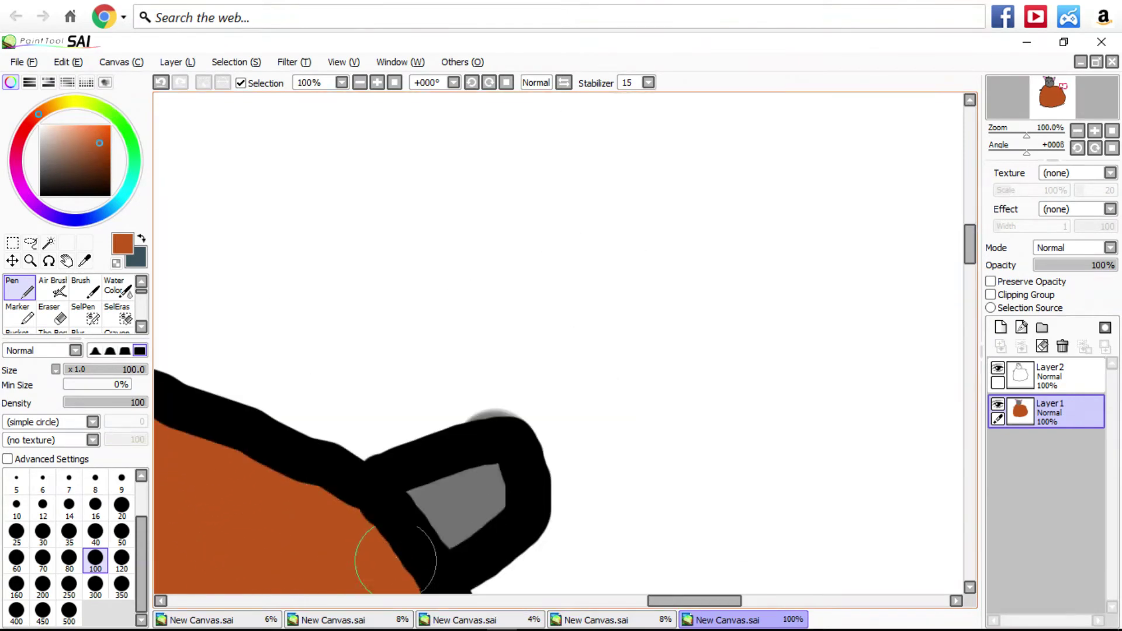
# Sample grey from the right arm and fill the foot at the body's lower right.
pyautogui.keyDown('alt'); pyautogui.click(464, 488); pyautogui.keyUp('alt')
pyautogui.scroll(-5, 464, 489)
pyautogui.scroll(3, 462, 533)
pyautogui.scroll(4, 462, 532)
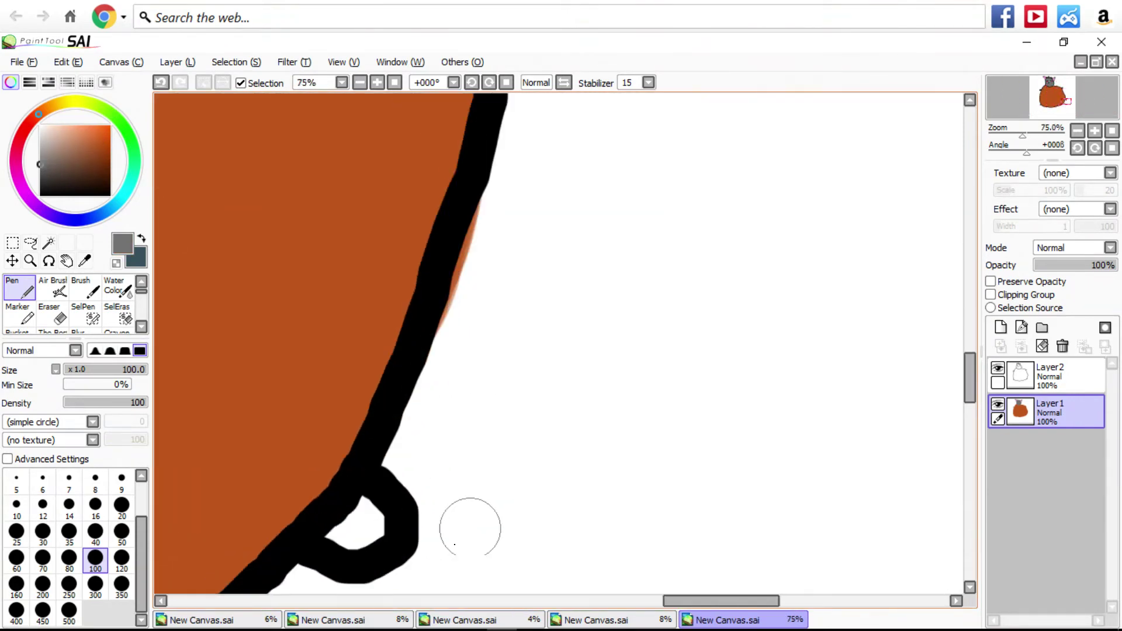
pyautogui.scroll(2, 468, 529)
pyautogui.scroll(1, 339, 476)
pyautogui.moveTo(339, 476)
pyautogui.mouseDown()
pyautogui.moveTo(351, 501)
pyautogui.moveTo(313, 564)
pyautogui.mouseUp()
pyautogui.scroll(-2, 346, 468)
pyautogui.scroll(-4, 347, 469)
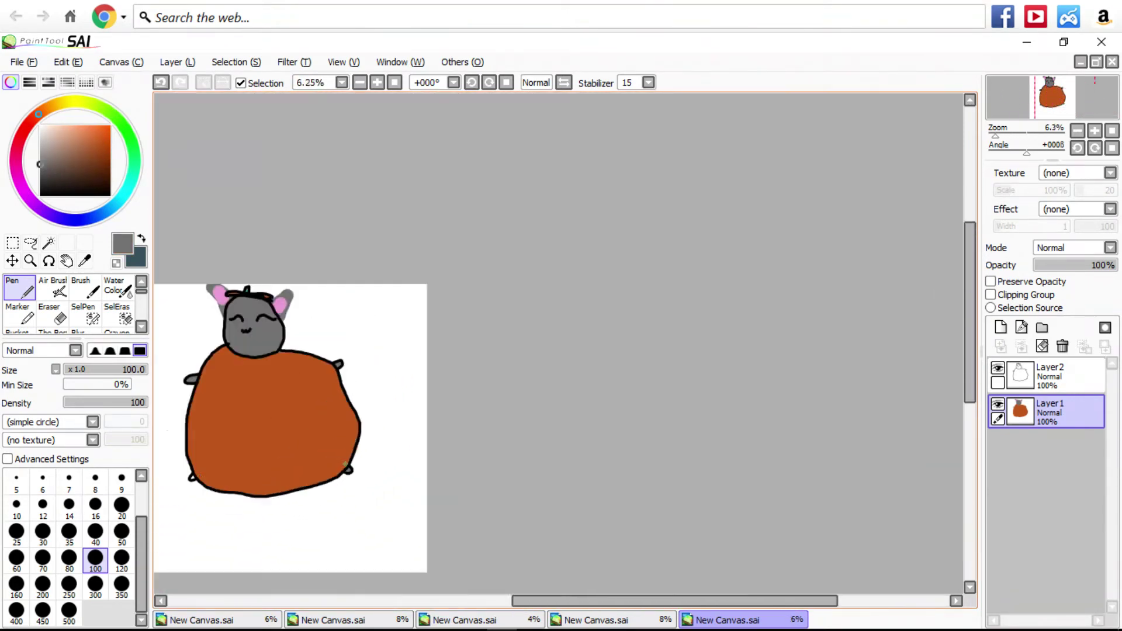
# Fill the foot at the body's lower left with the same grey.
pyautogui.scroll(2, 211, 474)
pyautogui.scroll(-2, 202, 476)
pyautogui.scroll(5, 219, 475)
pyautogui.click(219, 474)
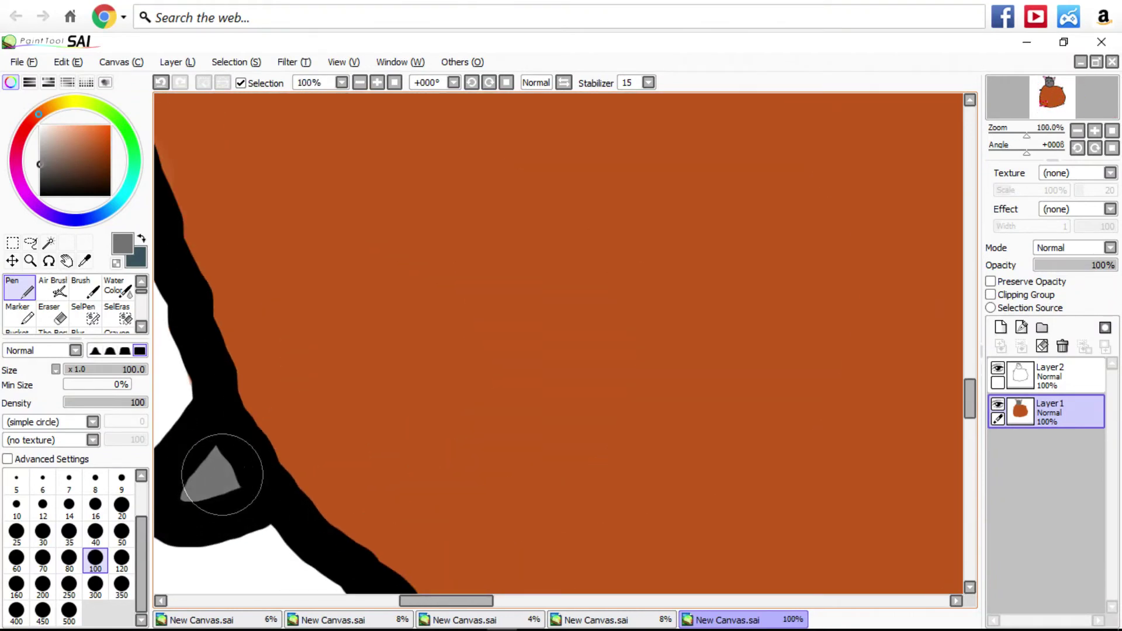
pyautogui.scroll(-6, 219, 475)
pyautogui.scroll(1, 575, 420)
pyautogui.scroll(1, 576, 420)
pyautogui.moveTo(485, 435)
pyautogui.mouseDown()
pyautogui.moveTo(549, 399)
pyautogui.moveTo(613, 271)
pyautogui.moveTo(576, 201)
pyautogui.moveTo(504, 170)
pyautogui.moveTo(487, 180)
pyautogui.moveTo(489, 206)
pyautogui.moveTo(518, 245)
pyautogui.moveTo(533, 344)
pyautogui.mouseUp()
pyautogui.scroll(-4, 504, 384)
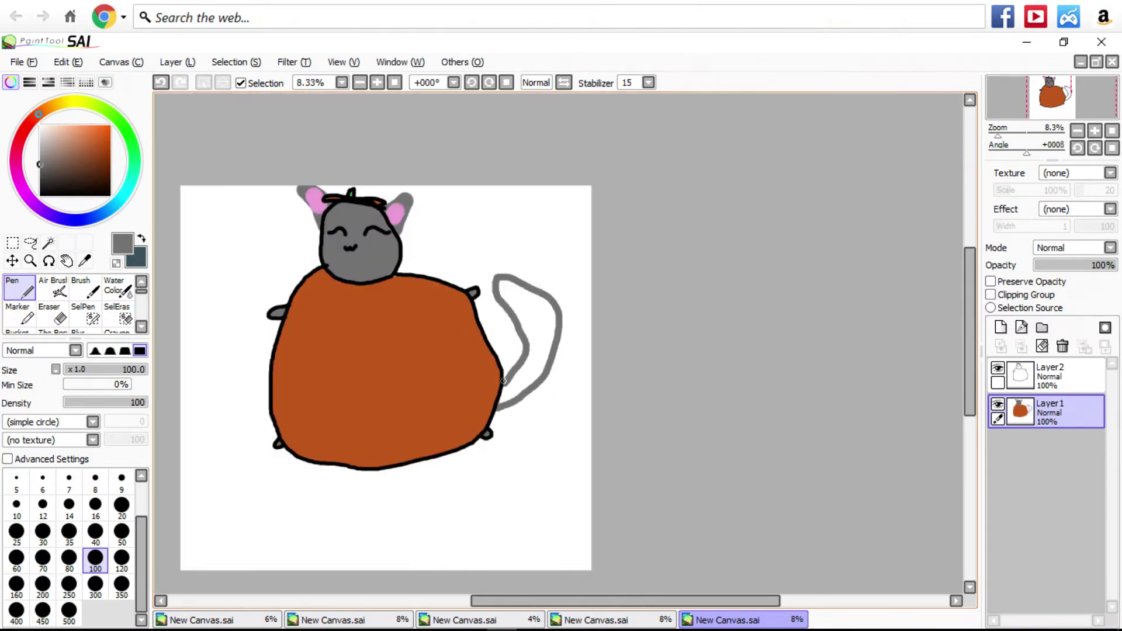
pyautogui.scroll(3, 508, 382)
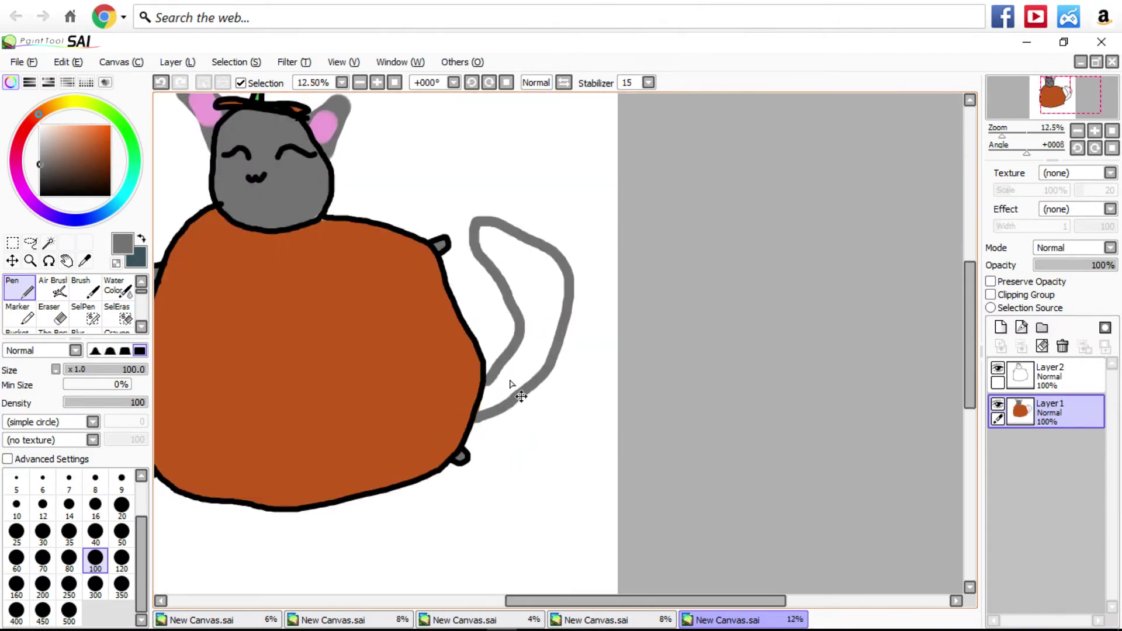
pyautogui.hotkey('ctrl', 'z')
# Outline a large curled tail in grey rising from the body's right side with the Pen at size 100.
pyautogui.moveTo(482, 389)
pyautogui.mouseDown()
pyautogui.moveTo(560, 287)
pyautogui.moveTo(548, 230)
pyautogui.moveTo(513, 193)
pyautogui.mouseUp()
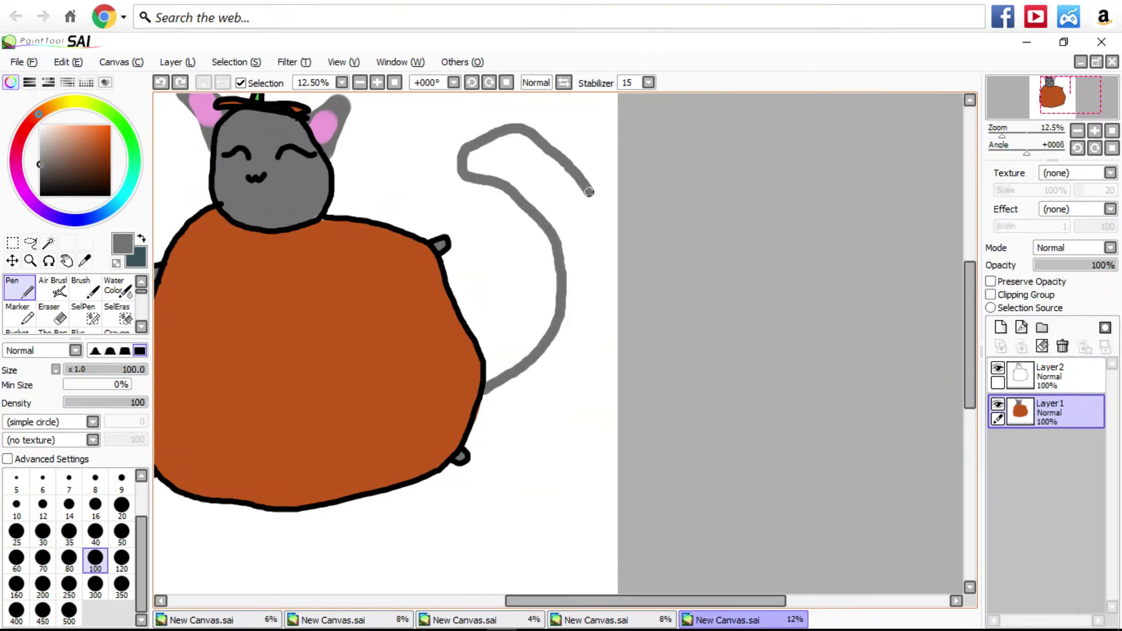
pyautogui.moveTo(589, 191)
pyautogui.mouseDown()
pyautogui.moveTo(599, 236)
pyautogui.moveTo(575, 364)
pyautogui.moveTo(545, 417)
pyautogui.moveTo(495, 442)
pyautogui.mouseUp()
pyautogui.scroll(-3, 468, 441)
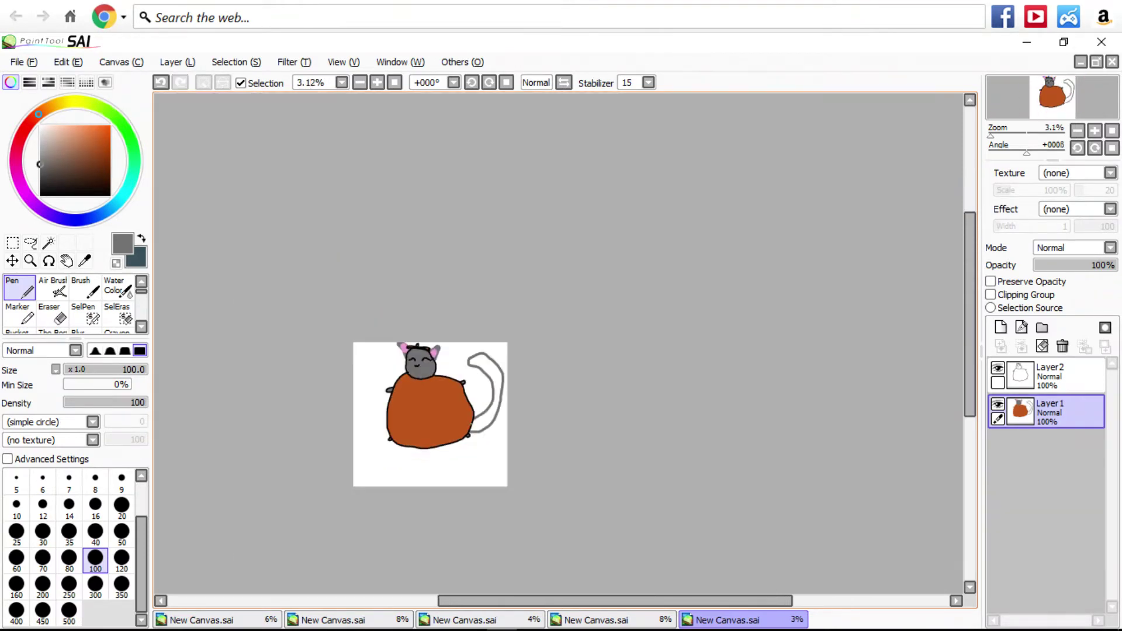
# Fill the tail with grey, using the Pen at size 300 for the lower part and 500 for the tip.
pyautogui.scroll(5, 488, 421)
pyautogui.click(95, 587)
pyautogui.moveTo(438, 438)
pyautogui.mouseDown()
pyautogui.moveTo(420, 462)
pyautogui.moveTo(501, 390)
pyautogui.moveTo(451, 421)
pyautogui.moveTo(443, 481)
pyautogui.moveTo(420, 479)
pyautogui.moveTo(463, 462)
pyautogui.moveTo(517, 398)
pyautogui.moveTo(566, 245)
pyautogui.moveTo(534, 374)
pyautogui.moveTo(497, 398)
pyautogui.moveTo(546, 237)
pyautogui.moveTo(542, 169)
pyautogui.mouseUp()
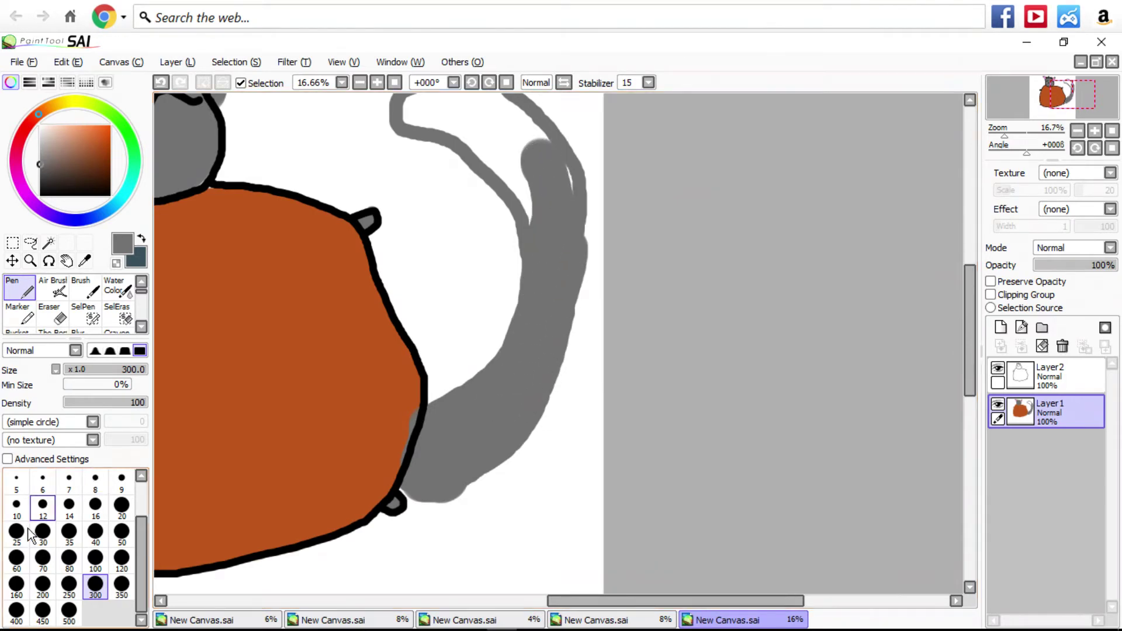
pyautogui.click(69, 610)
pyautogui.scroll(-1, 464, 234)
pyautogui.scroll(2, 464, 234)
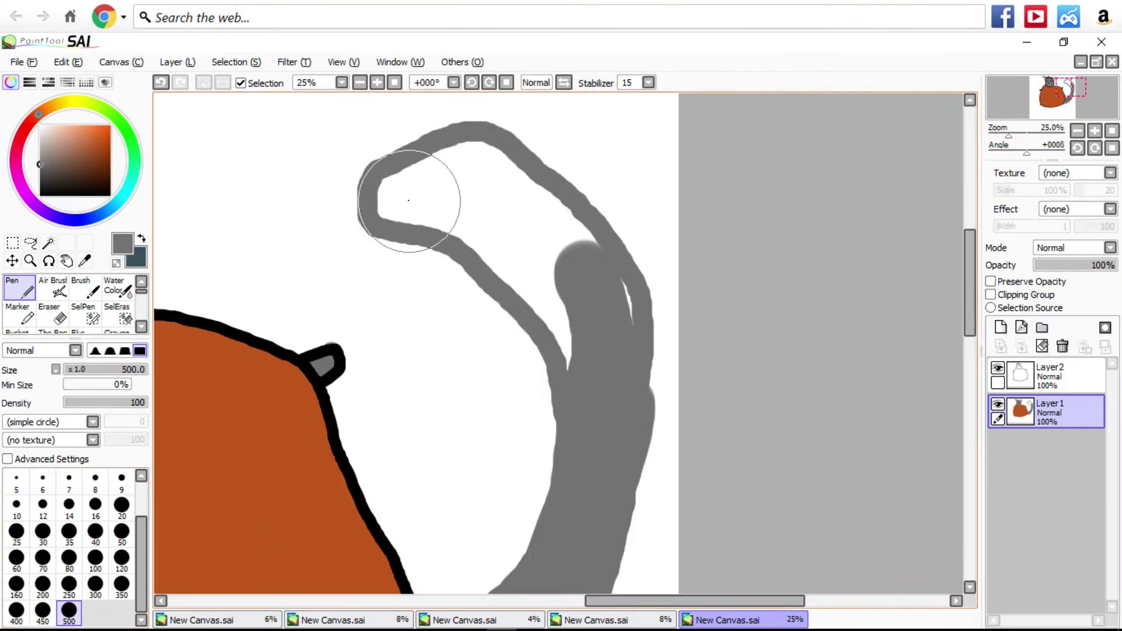
pyautogui.moveTo(398, 201)
pyautogui.mouseDown()
pyautogui.moveTo(470, 160)
pyautogui.moveTo(583, 223)
pyautogui.moveTo(664, 377)
pyautogui.moveTo(641, 514)
pyautogui.moveTo(604, 613)
pyautogui.moveTo(579, 629)
pyautogui.moveTo(605, 539)
pyautogui.moveTo(595, 330)
pyautogui.moveTo(432, 188)
pyautogui.mouseUp()
pyautogui.scroll(-6, 432, 188)
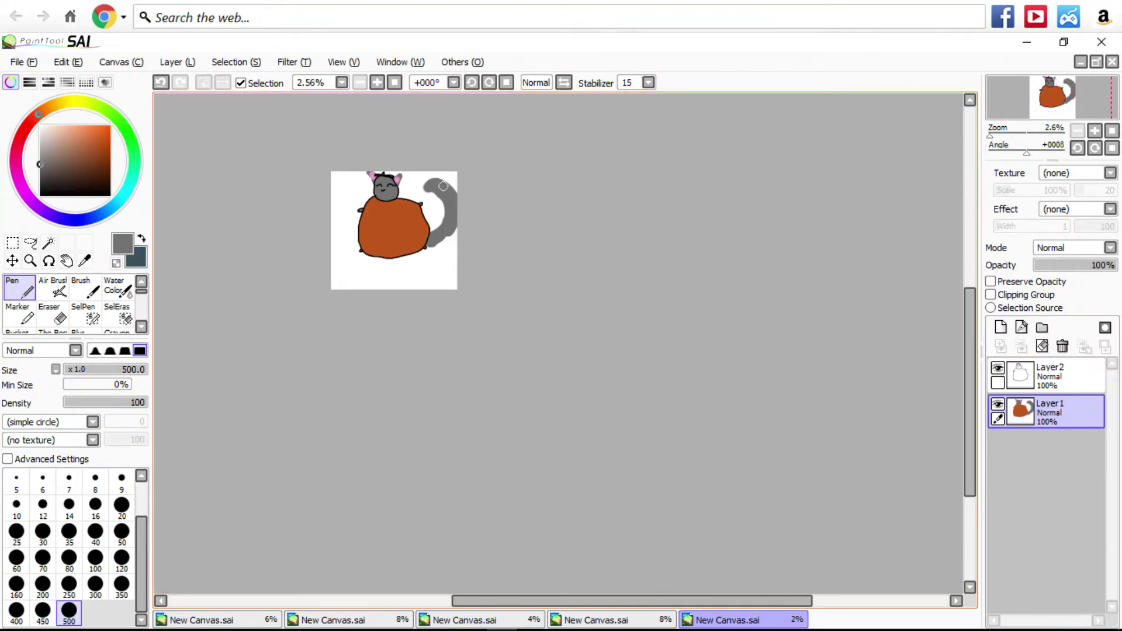
pyautogui.scroll(2, 443, 185)
pyautogui.scroll(-2, 433, 185)
pyautogui.scroll(2, 397, 201)
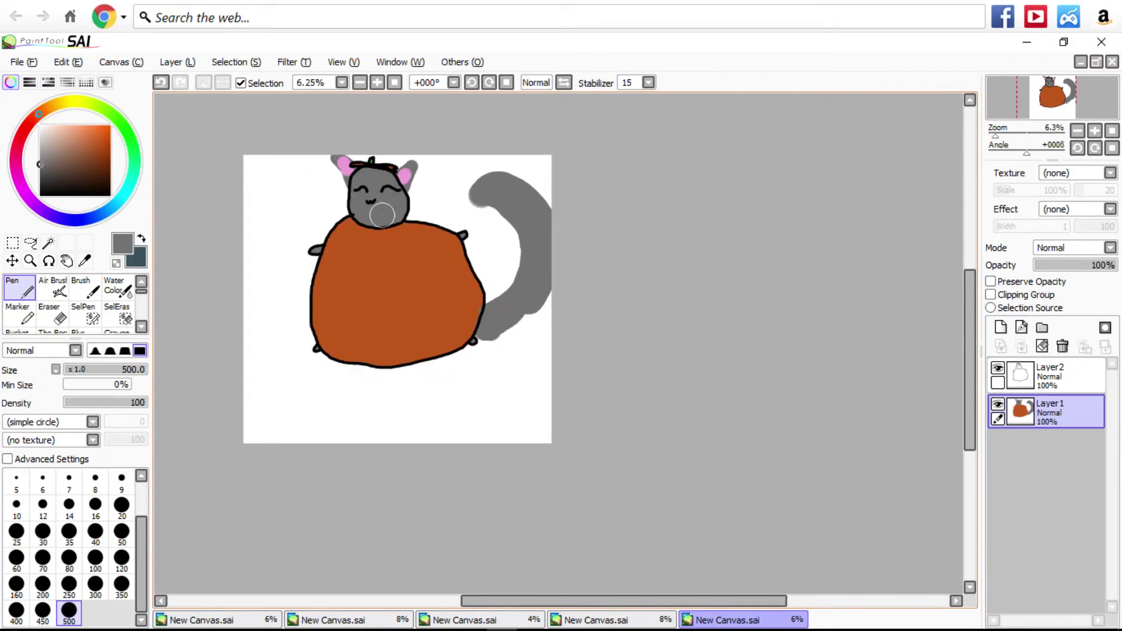
pyautogui.scroll(3, 380, 214)
pyautogui.scroll(-4, 377, 216)
pyautogui.scroll(1, 363, 222)
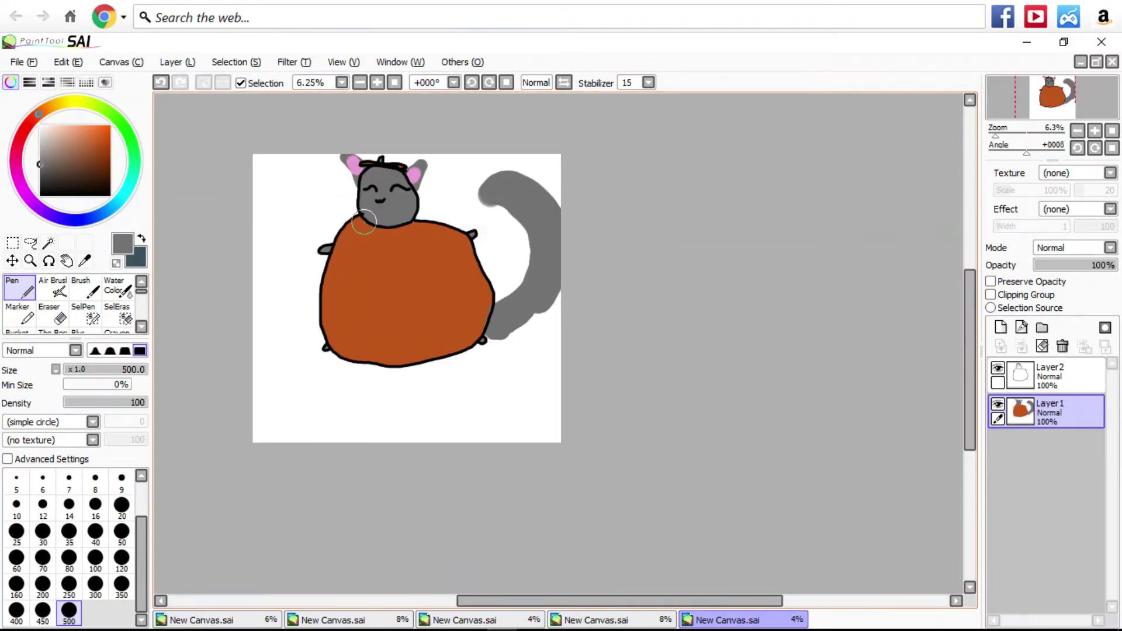
# Handwrite "Kat" in black below the body with the Pen at size 100.
pyautogui.scroll(1, 364, 222)
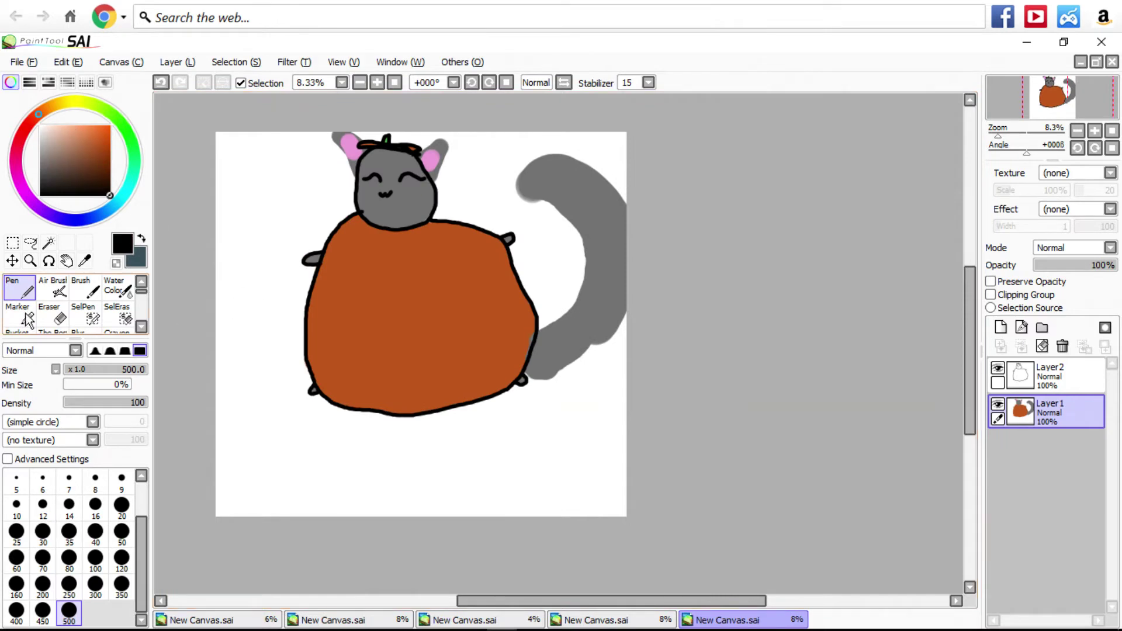
pyautogui.click(96, 558)
pyautogui.scroll(6, 288, 476)
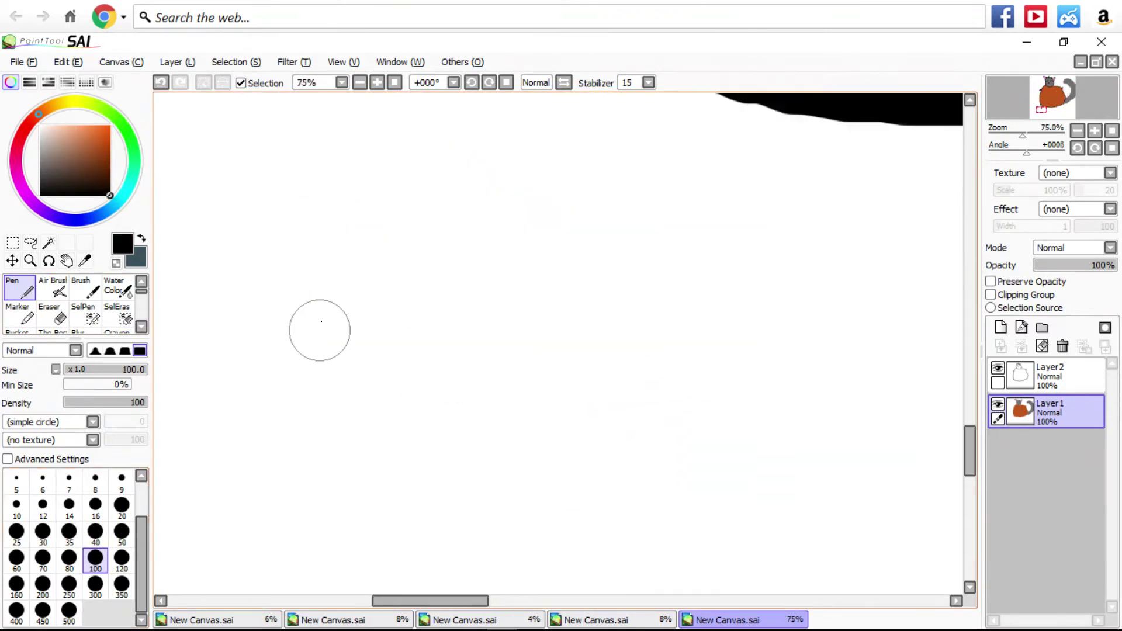
pyautogui.moveTo(329, 219); pyautogui.dragTo(306, 556)
pyautogui.moveTo(333, 453); pyautogui.dragTo(621, 482)
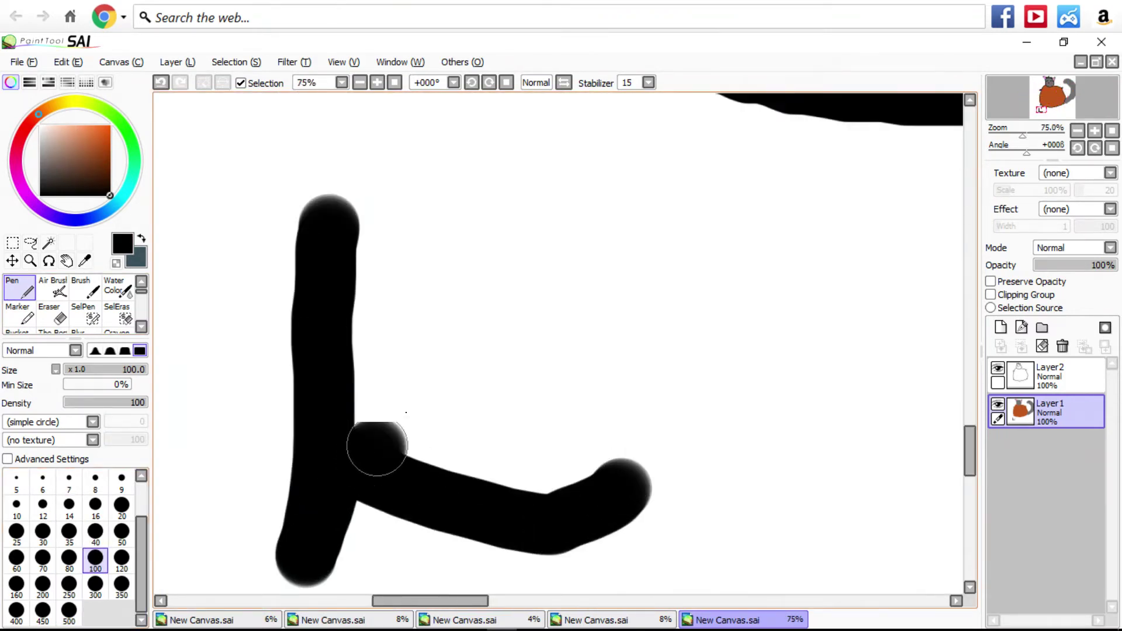
pyautogui.moveTo(376, 446); pyautogui.dragTo(498, 308)
pyautogui.scroll(-2, 635, 425)
pyautogui.scroll(2, 635, 424)
pyautogui.moveTo(714, 401)
pyautogui.mouseDown()
pyautogui.moveTo(602, 394)
pyautogui.moveTo(677, 351)
pyautogui.moveTo(853, 117)
pyautogui.moveTo(764, 325)
pyautogui.mouseUp()
pyautogui.scroll(-10, 461, 403)
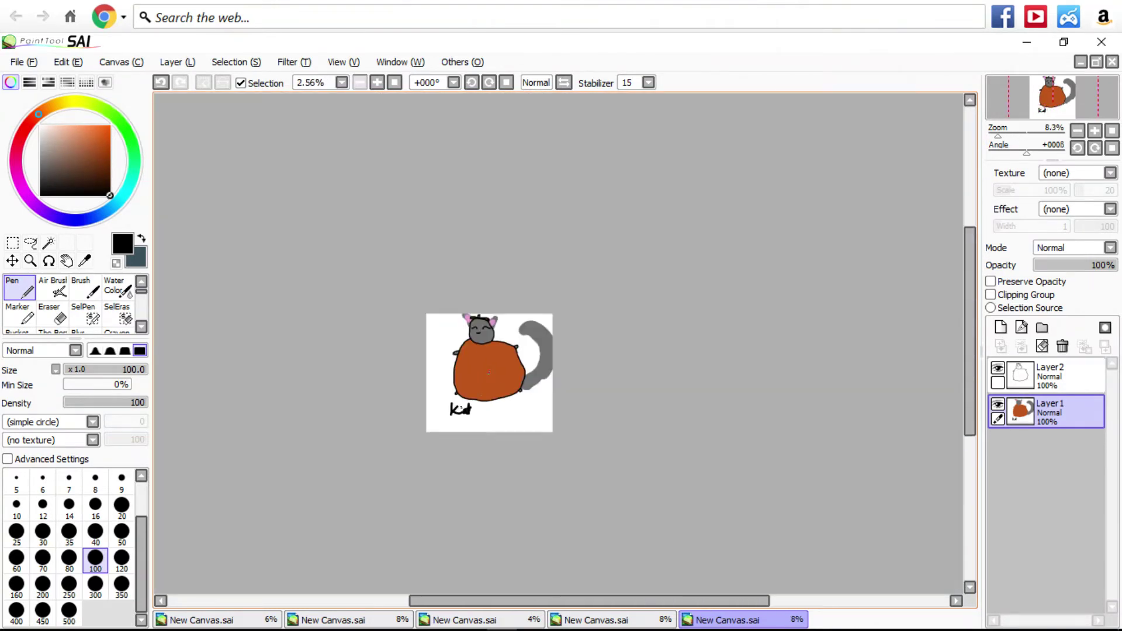
pyautogui.scroll(2, 488, 370)
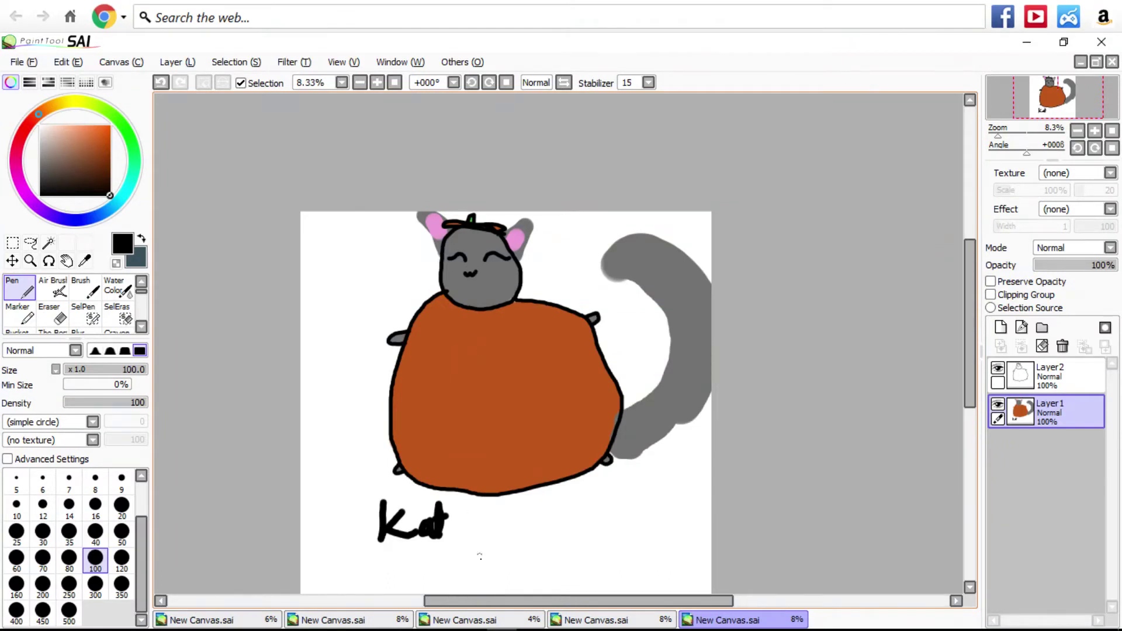
# Switch to the canvas with the long-eared black face on a yellow background.
pyautogui.click(572, 619)
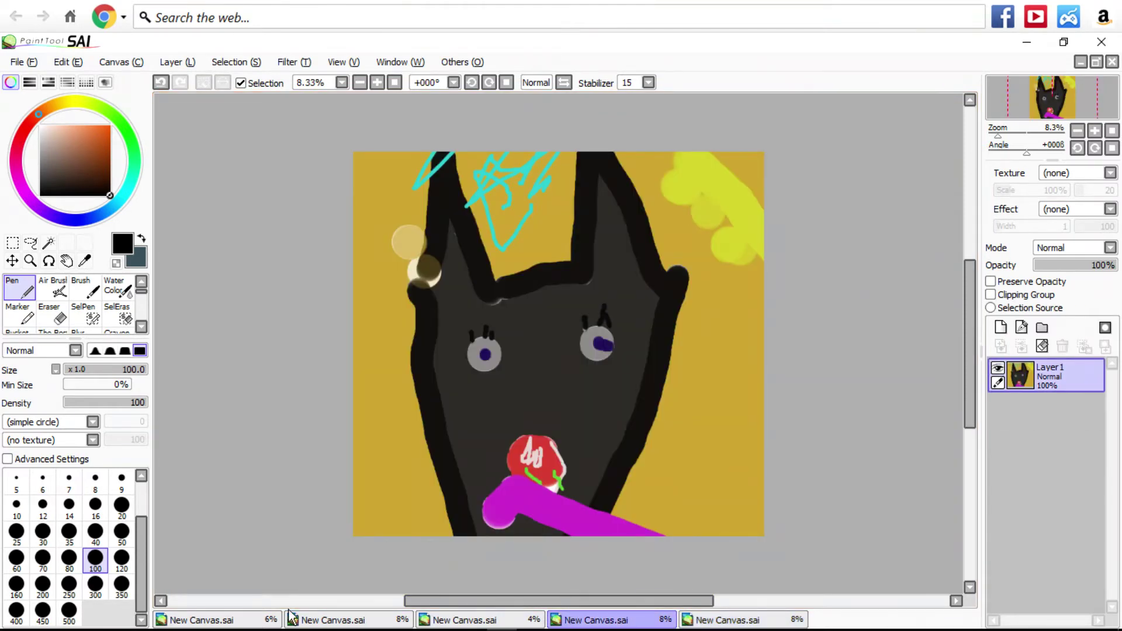
# Create a new canvas named New Canvas at 6000 x 5616 pixels with a resolution of 118.111 pixel/cm.
pyautogui.moveTo(561, 628)
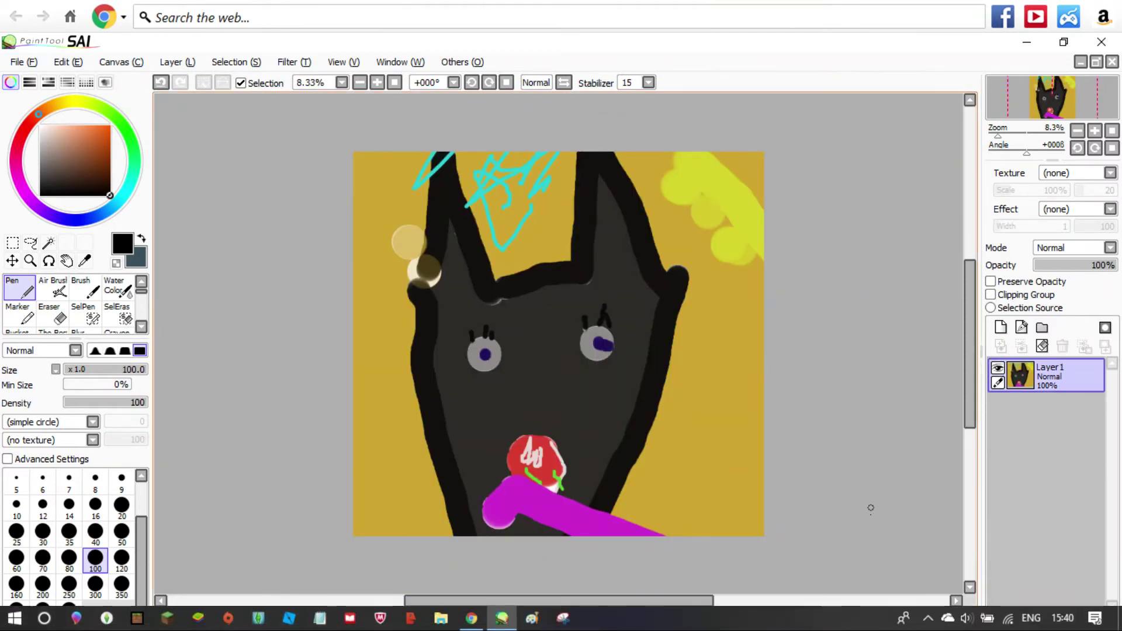
pyautogui.click(774, 618)
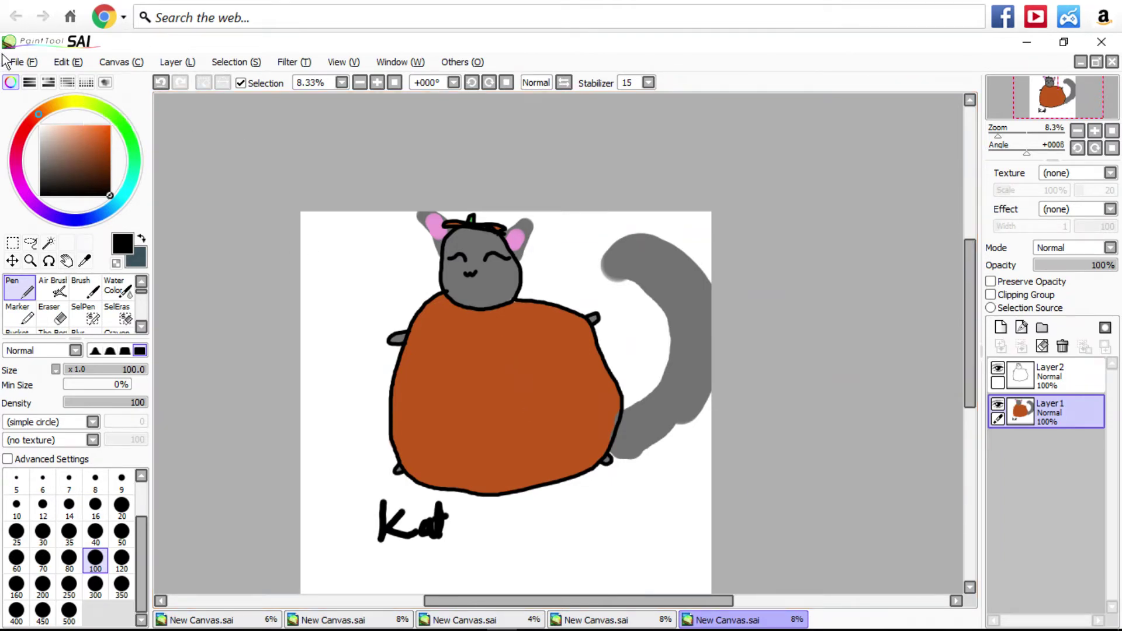
pyautogui.click(17, 62)
pyautogui.click(37, 82)
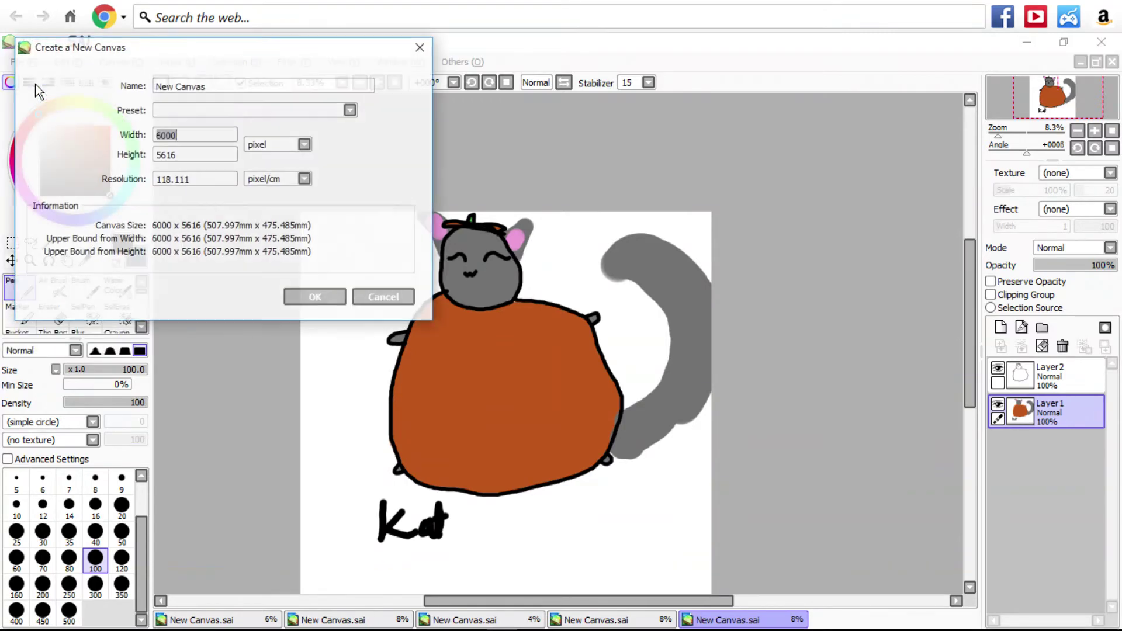
pyautogui.click(326, 303)
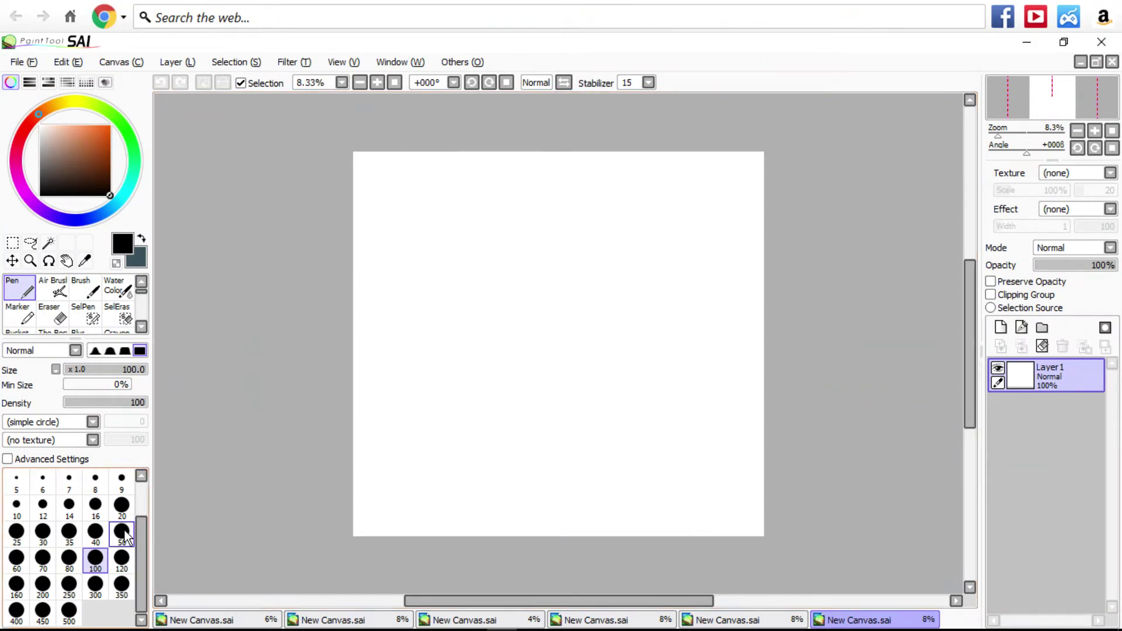
# Draw a short vertical blue stroke near the canvas's upper-left corner with the Pen at size 300.
pyautogui.click(122, 559)
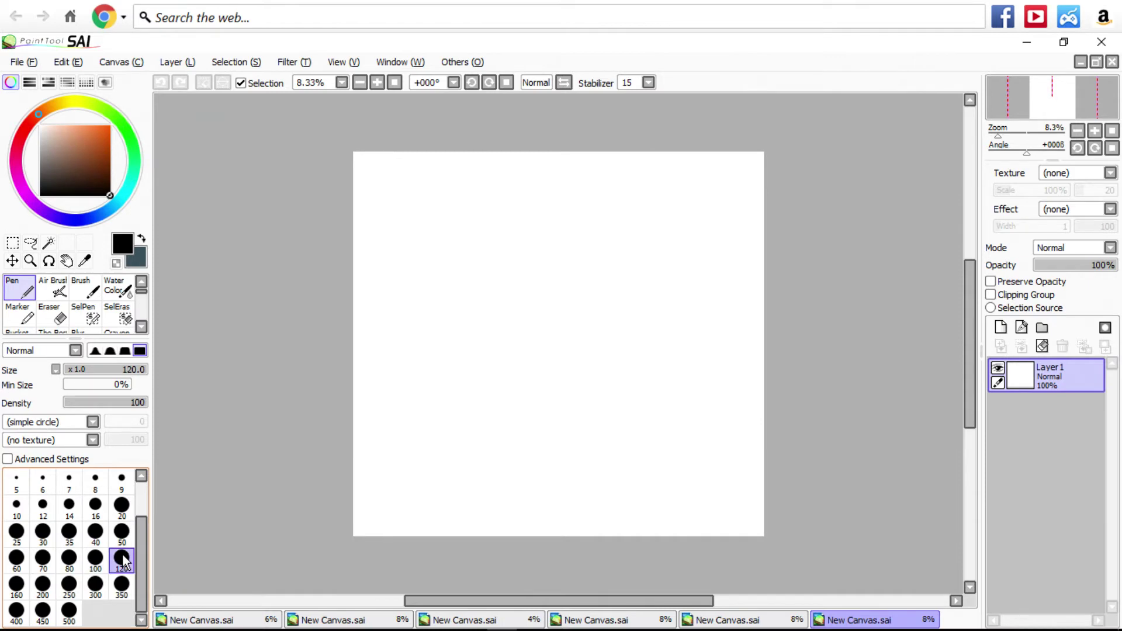
pyautogui.click(72, 221)
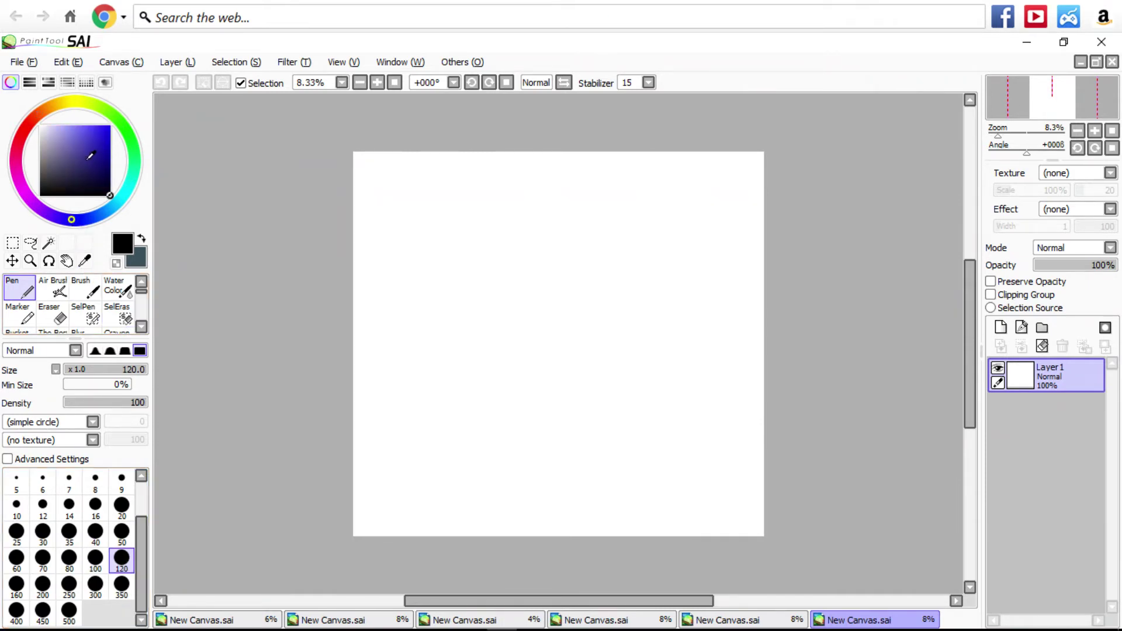
pyautogui.click(97, 136)
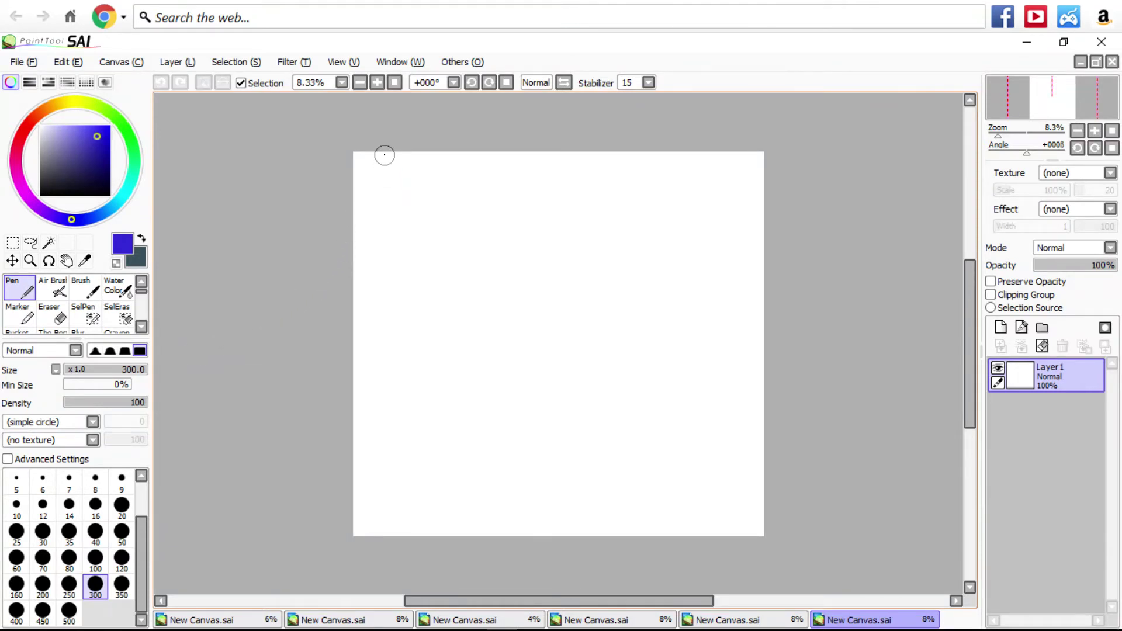
pyautogui.moveTo(382, 178); pyautogui.dragTo(379, 219)
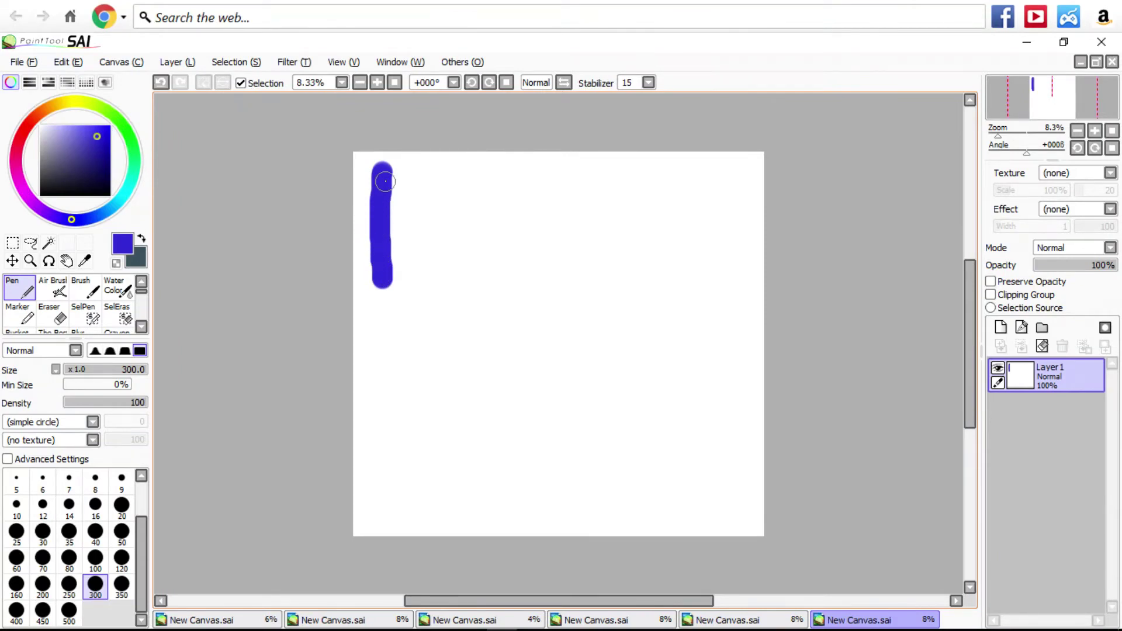
pyautogui.moveTo(395, 169)
pyautogui.mouseDown()
pyautogui.moveTo(592, 163)
pyautogui.moveTo(707, 379)
pyautogui.mouseUp()
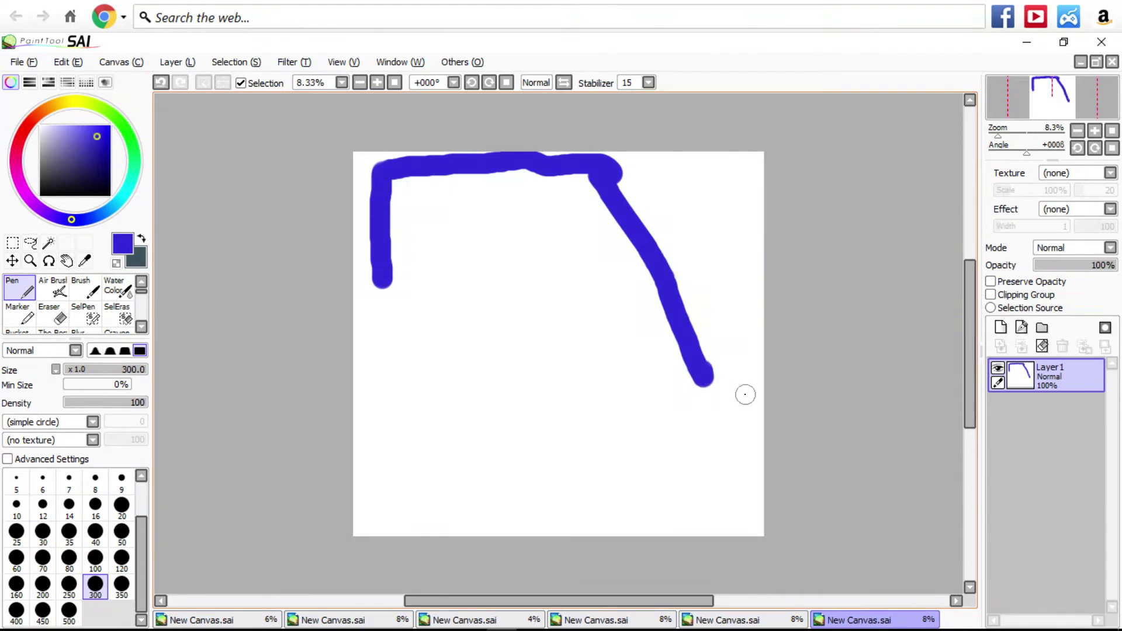
pyautogui.click(141, 327)
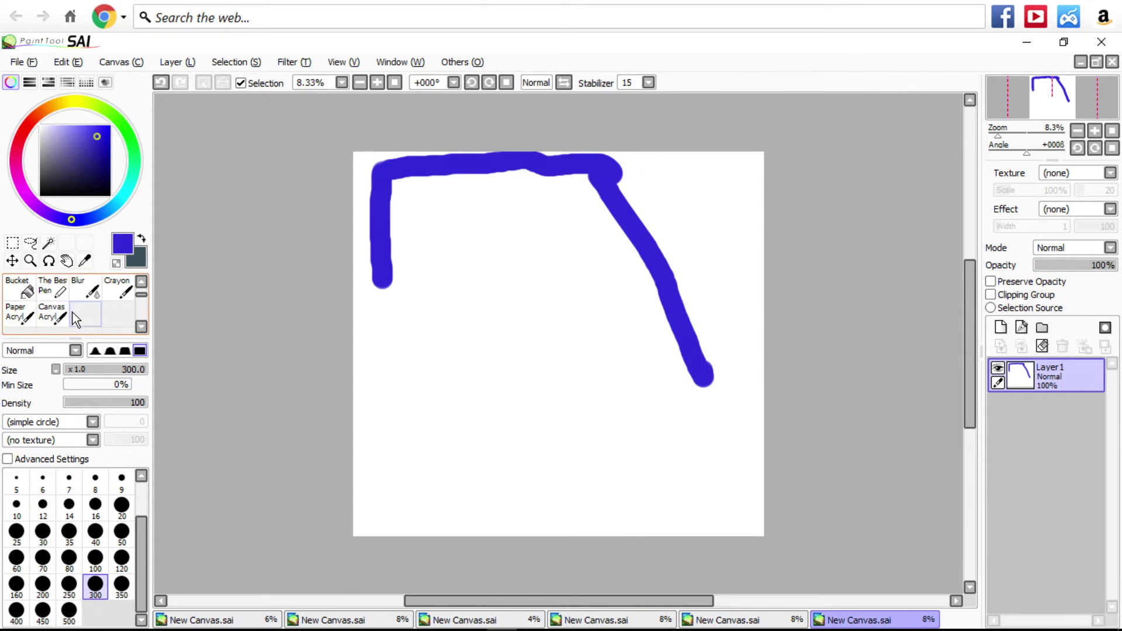
pyautogui.click(143, 329)
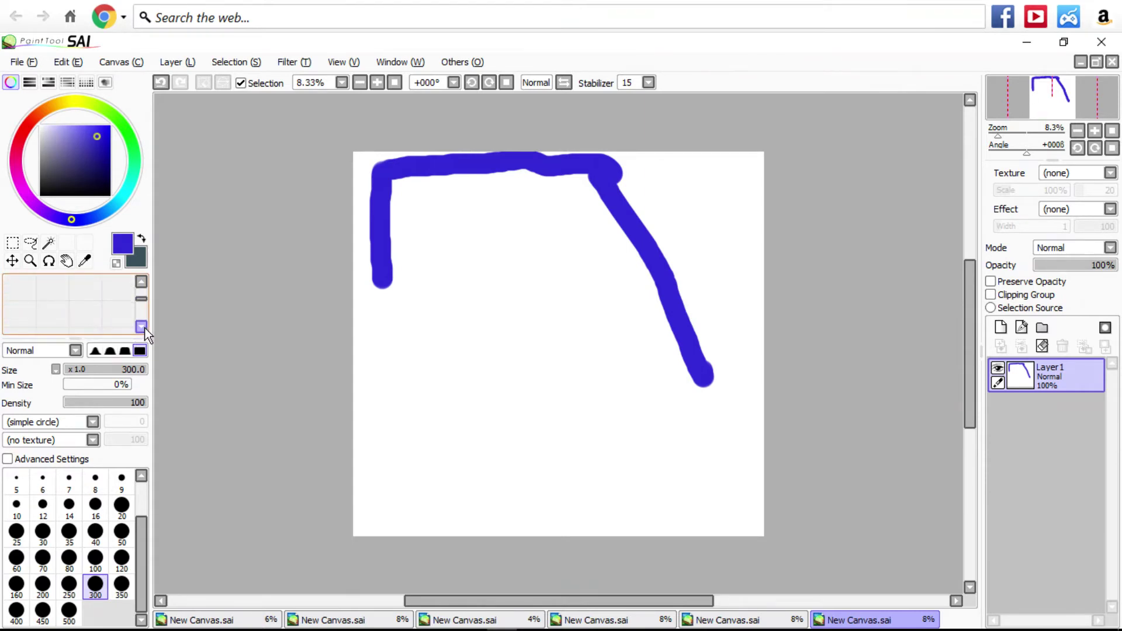
pyautogui.click(144, 282)
pyautogui.click(143, 282)
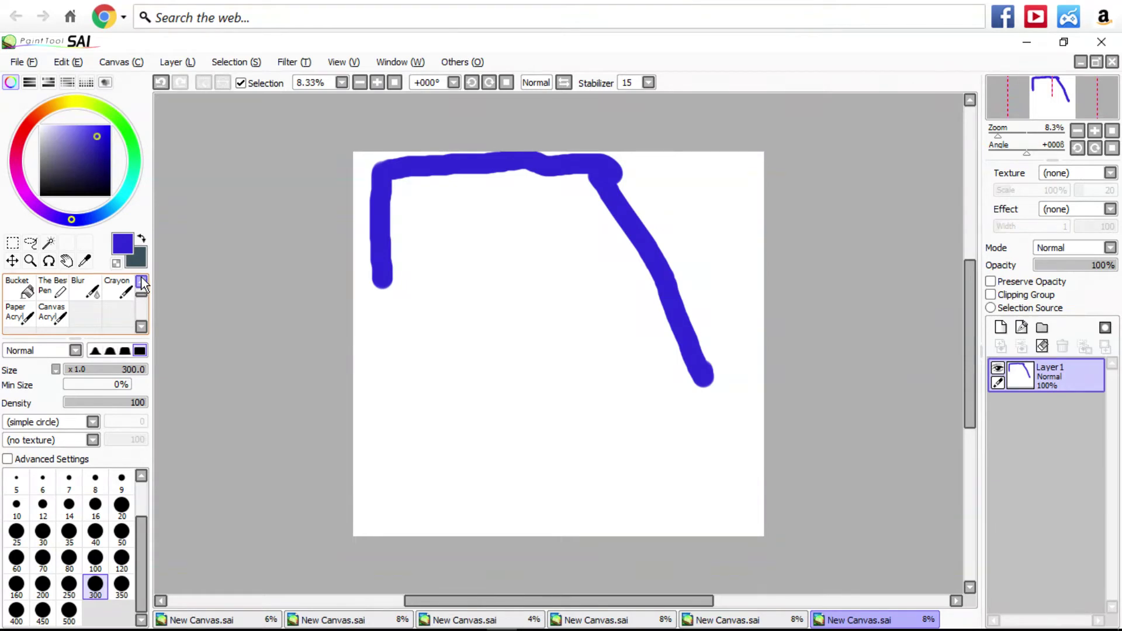
pyautogui.click(143, 282)
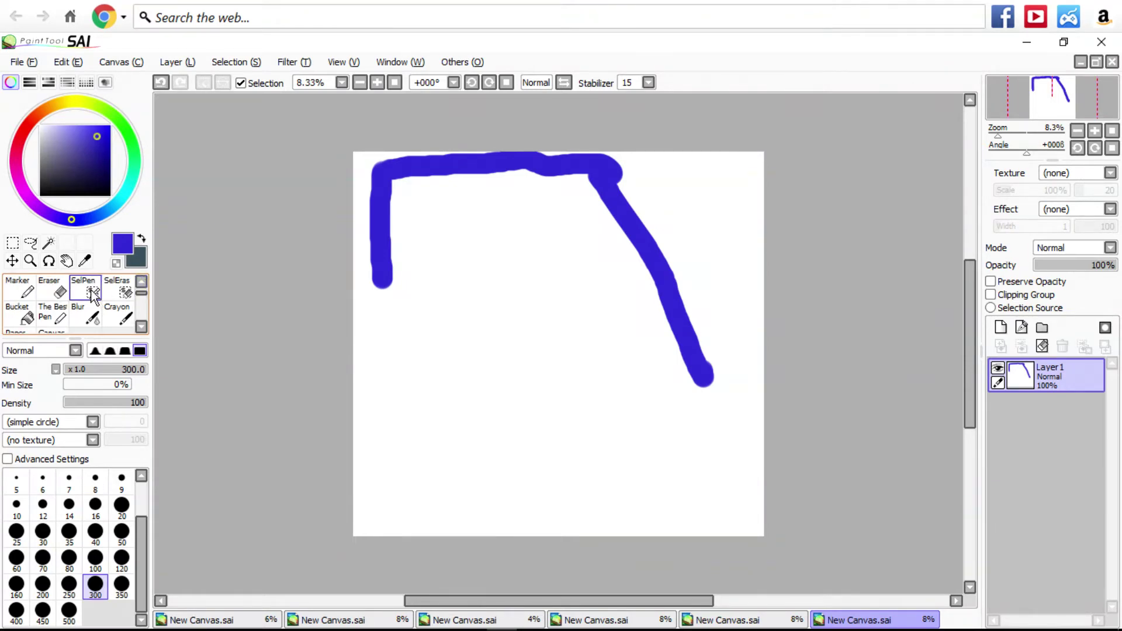
pyautogui.click(53, 290)
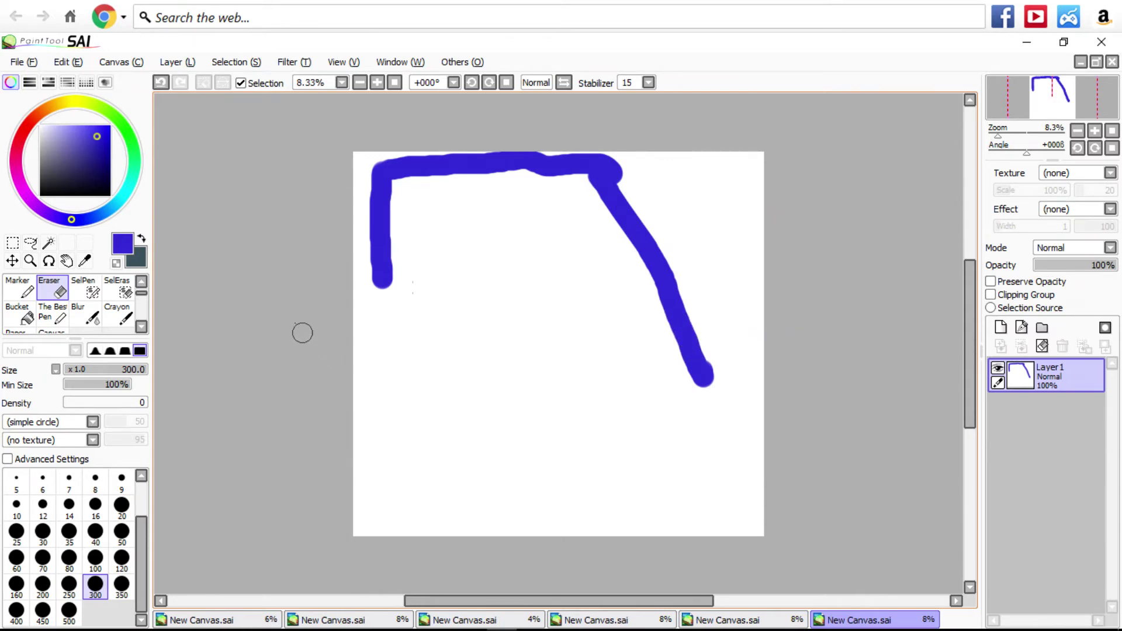
pyautogui.hotkey('ctrl', 'z')
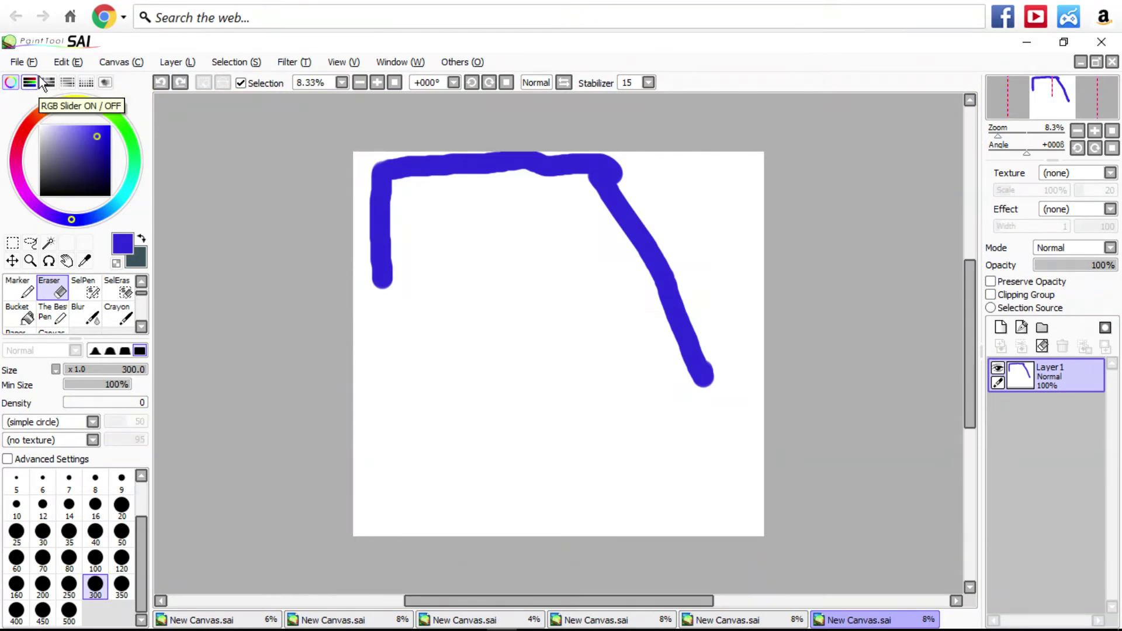
pyautogui.hotkey('ctrl', 'z')
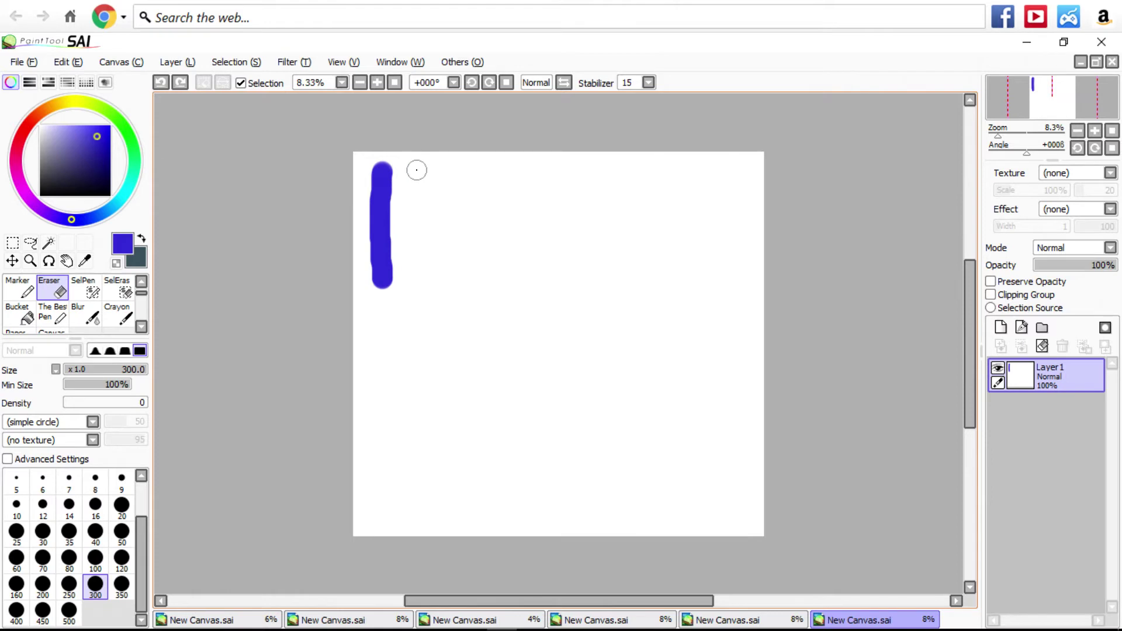
pyautogui.moveTo(415, 170); pyautogui.dragTo(398, 173)
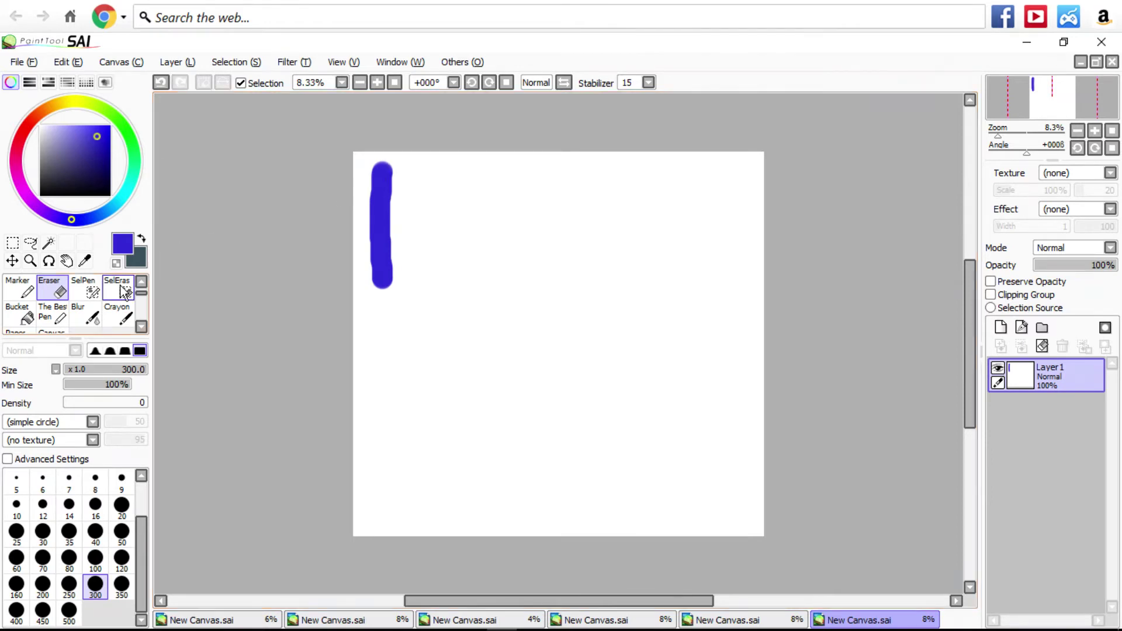
pyautogui.click(141, 282)
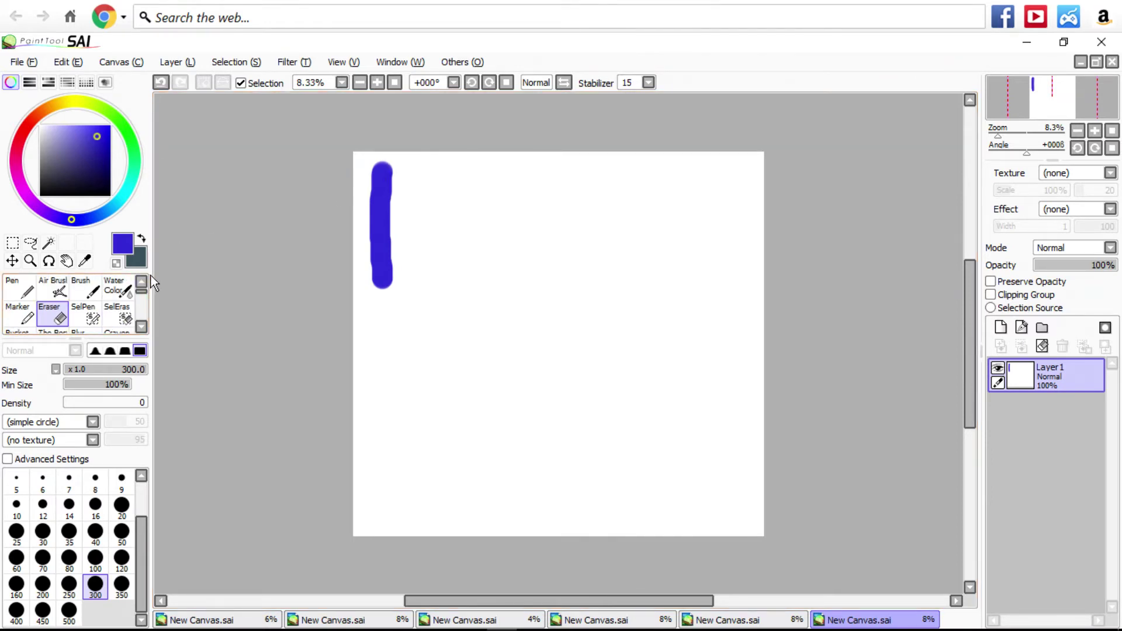
# Draw the head outline's top and right side with the blue Pen, and extend both sides down to the canvas's lower edge.
pyautogui.click(16, 292)
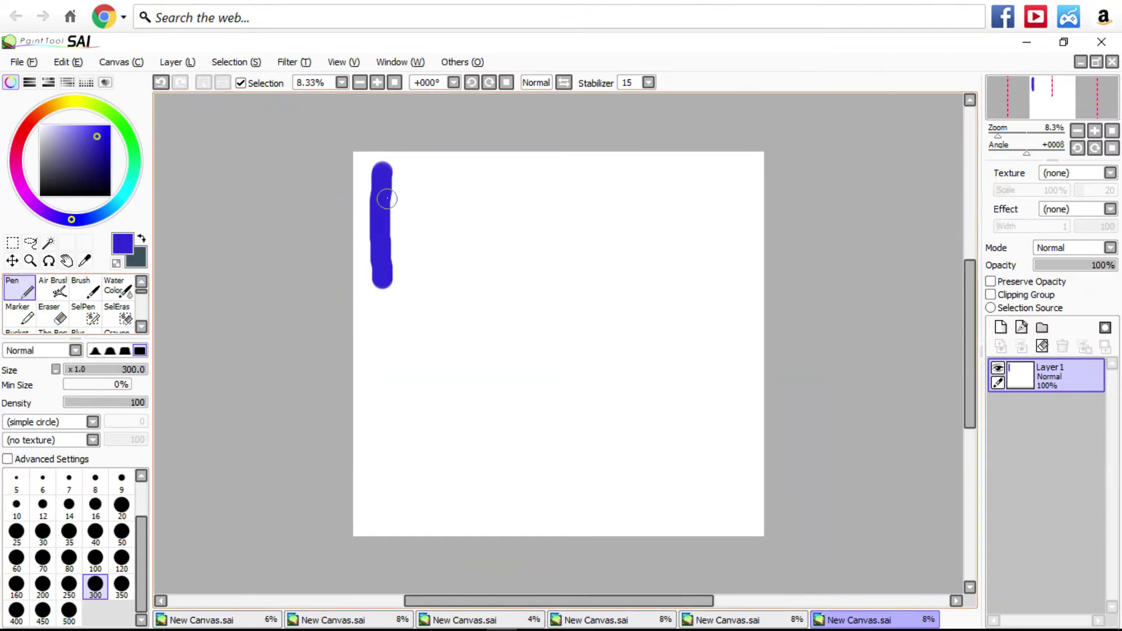
pyautogui.moveTo(403, 171)
pyautogui.mouseDown()
pyautogui.moveTo(547, 194)
pyautogui.moveTo(661, 181)
pyautogui.moveTo(682, 198)
pyautogui.moveTo(738, 390)
pyautogui.moveTo(739, 441)
pyautogui.moveTo(726, 457)
pyautogui.mouseUp()
pyautogui.click(110, 194)
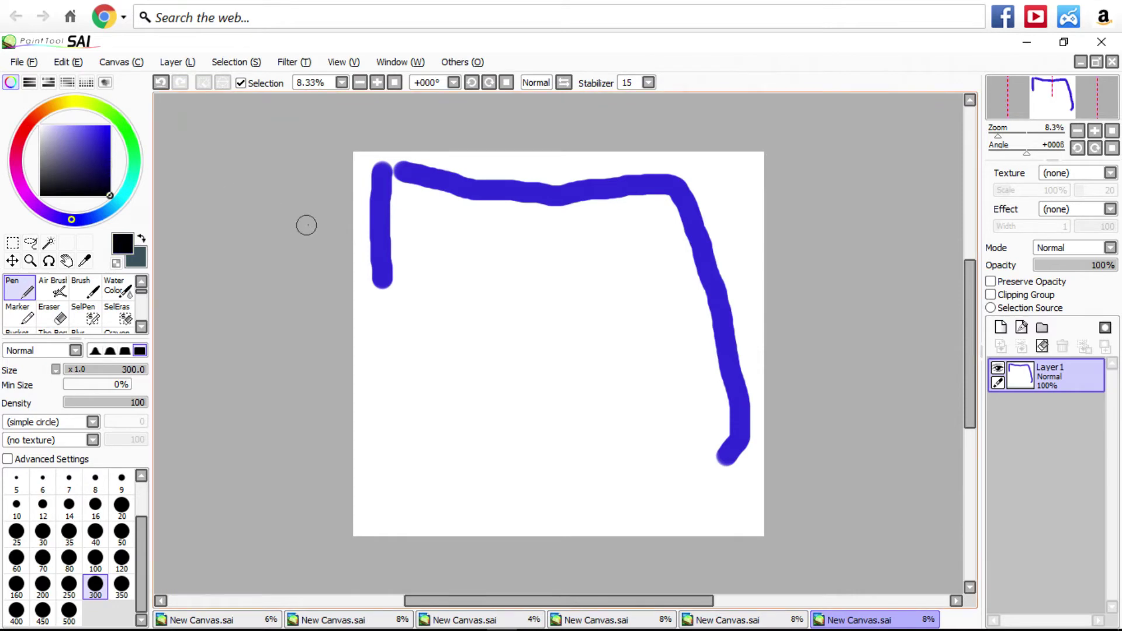
pyautogui.click(98, 137)
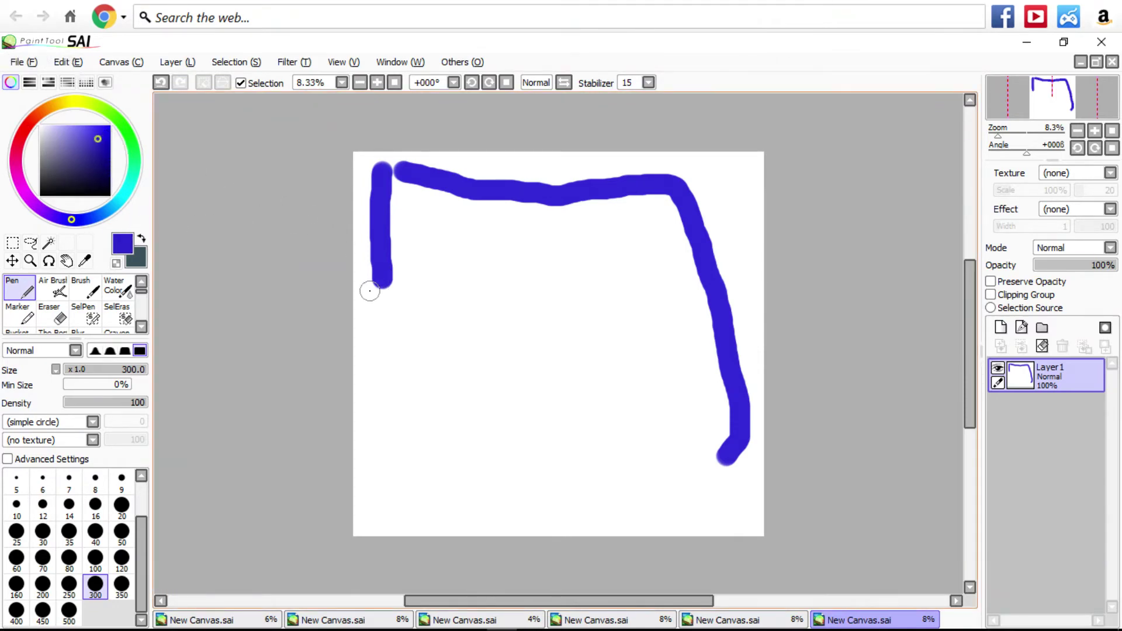
pyautogui.moveTo(383, 283)
pyautogui.mouseDown()
pyautogui.moveTo(373, 362)
pyautogui.moveTo(382, 556)
pyautogui.mouseUp()
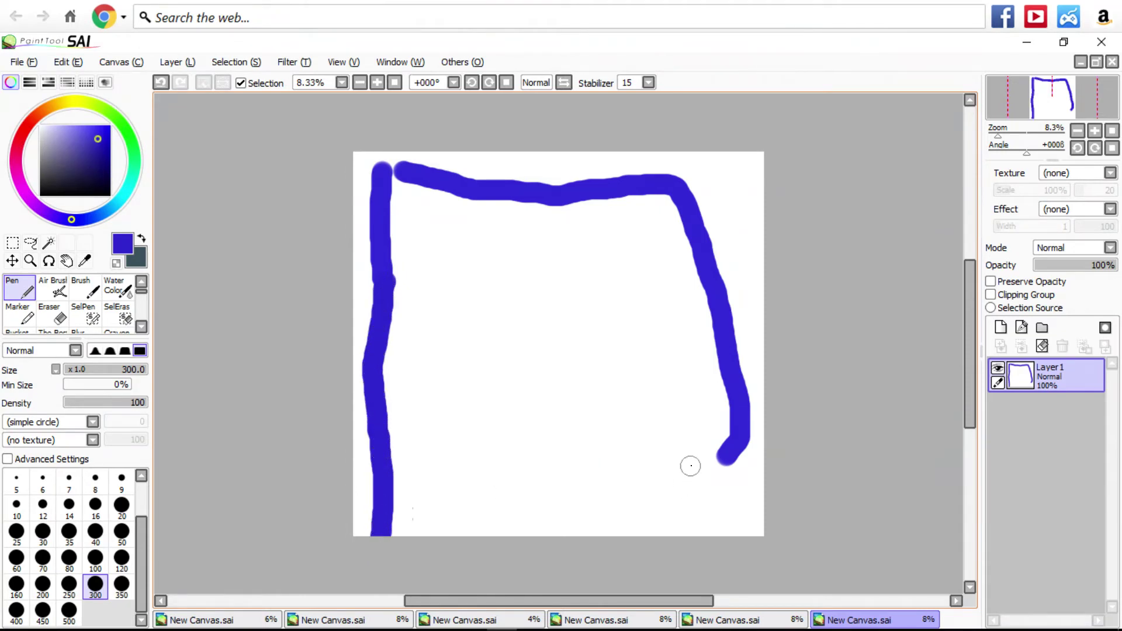
pyautogui.moveTo(727, 452); pyautogui.dragTo(772, 596)
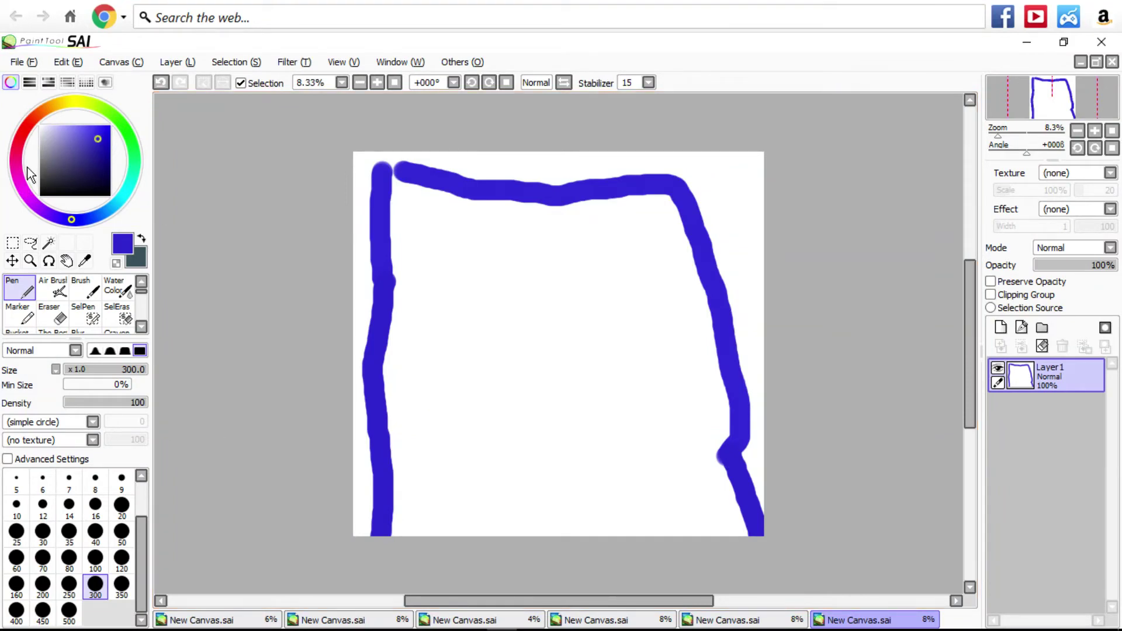
pyautogui.click(19, 181)
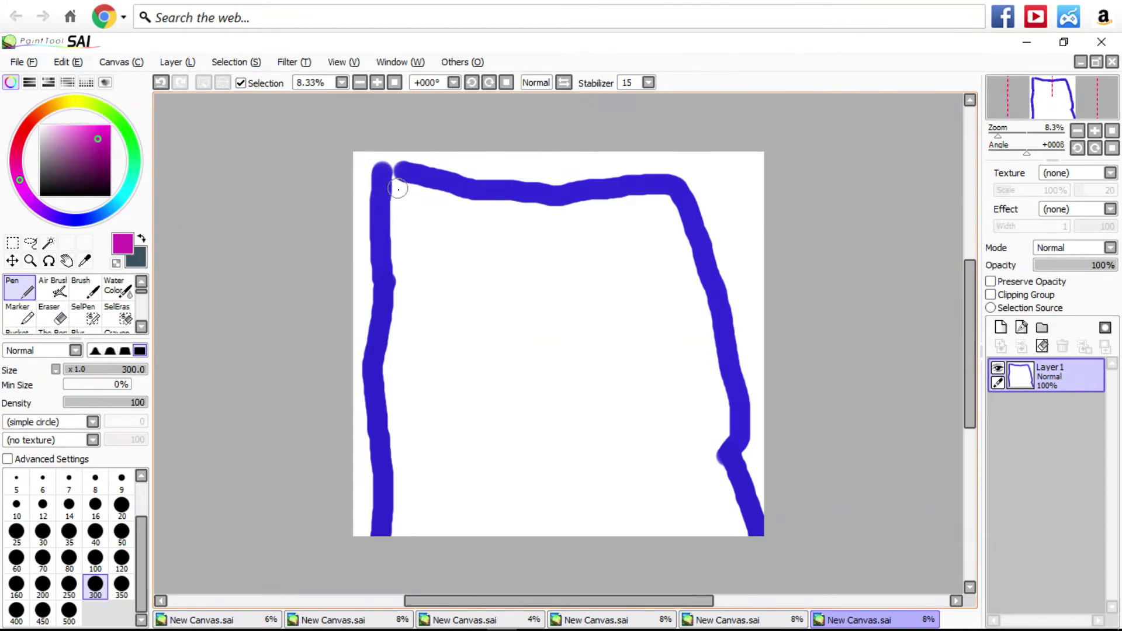
pyautogui.moveTo(397, 187)
pyautogui.mouseDown()
pyautogui.moveTo(423, 394)
pyautogui.moveTo(420, 410)
pyautogui.moveTo(412, 378)
pyautogui.moveTo(365, 326)
pyautogui.moveTo(390, 429)
pyautogui.moveTo(431, 415)
pyautogui.moveTo(451, 433)
pyautogui.moveTo(521, 430)
pyautogui.moveTo(757, 462)
pyautogui.moveTo(707, 454)
pyautogui.moveTo(713, 245)
pyautogui.moveTo(700, 214)
pyautogui.moveTo(668, 223)
pyautogui.moveTo(619, 150)
pyautogui.moveTo(513, 193)
pyautogui.moveTo(353, 224)
pyautogui.moveTo(447, 206)
pyautogui.moveTo(479, 269)
pyautogui.moveTo(494, 248)
pyautogui.moveTo(314, 323)
pyautogui.moveTo(419, 307)
pyautogui.moveTo(483, 378)
pyautogui.moveTo(670, 269)
pyautogui.mouseUp()
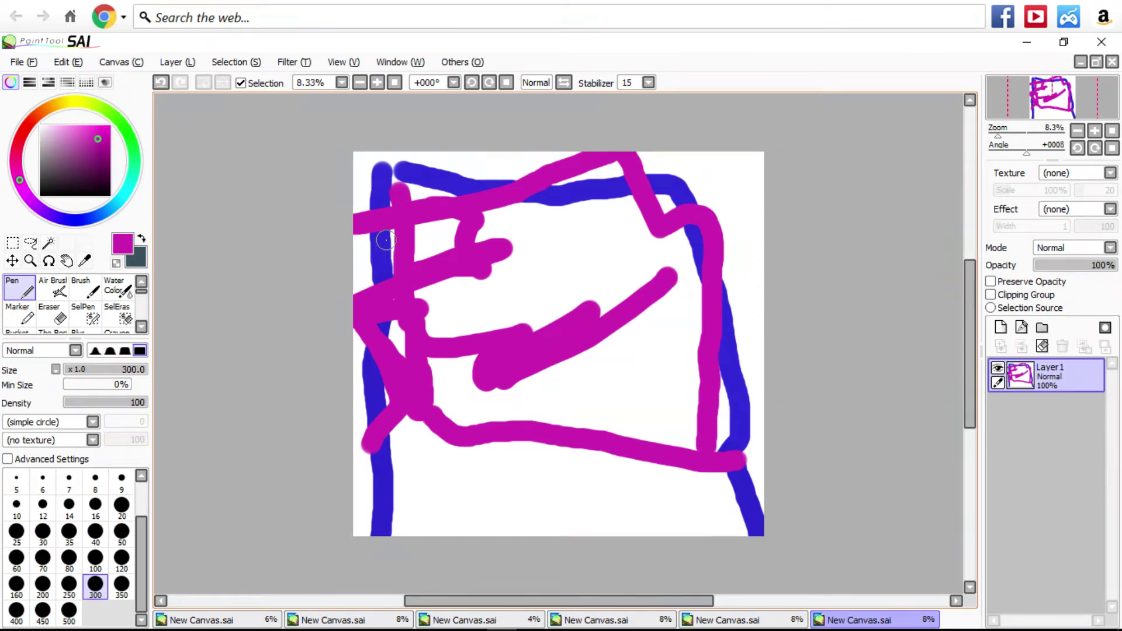
pyautogui.hotkey('ctrl', 'z')
pyautogui.hotkey('ctrl', 'z')
pyautogui.hotkey('ctrl', 'z')
pyautogui.hotkey('ctrl', 'z')
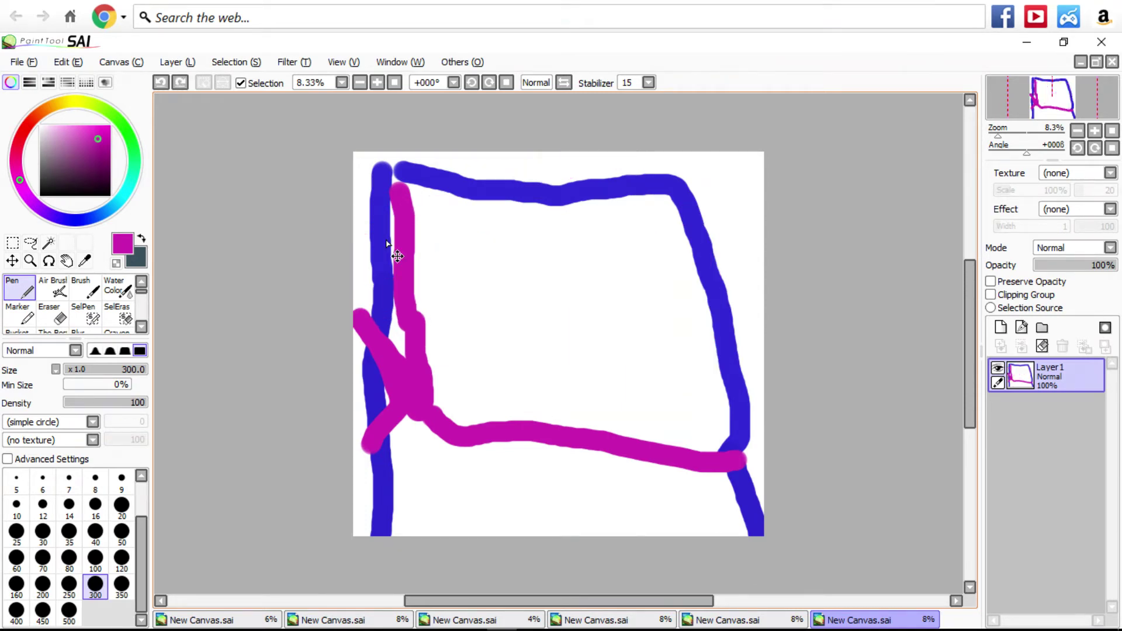
pyautogui.hotkey('ctrl', 'z')
pyautogui.hotkey('ctrl', 'z')
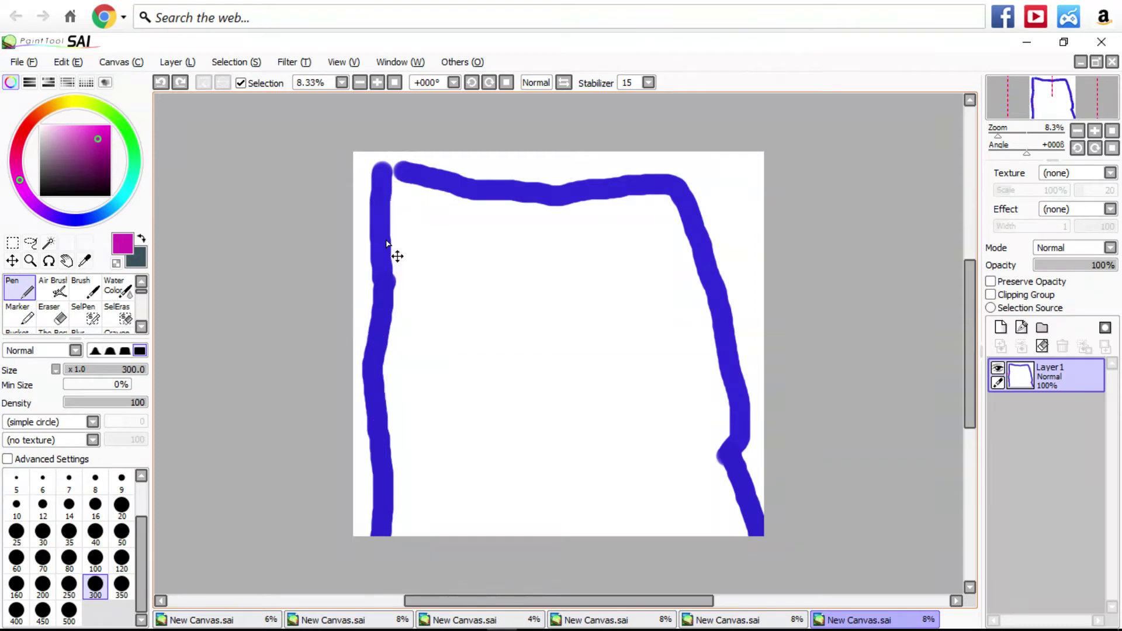
# Close the gap at the outline's upper-left corner with the blue Pen and fill its interior with pale yellow using the Bucket.
pyautogui.click(67, 219)
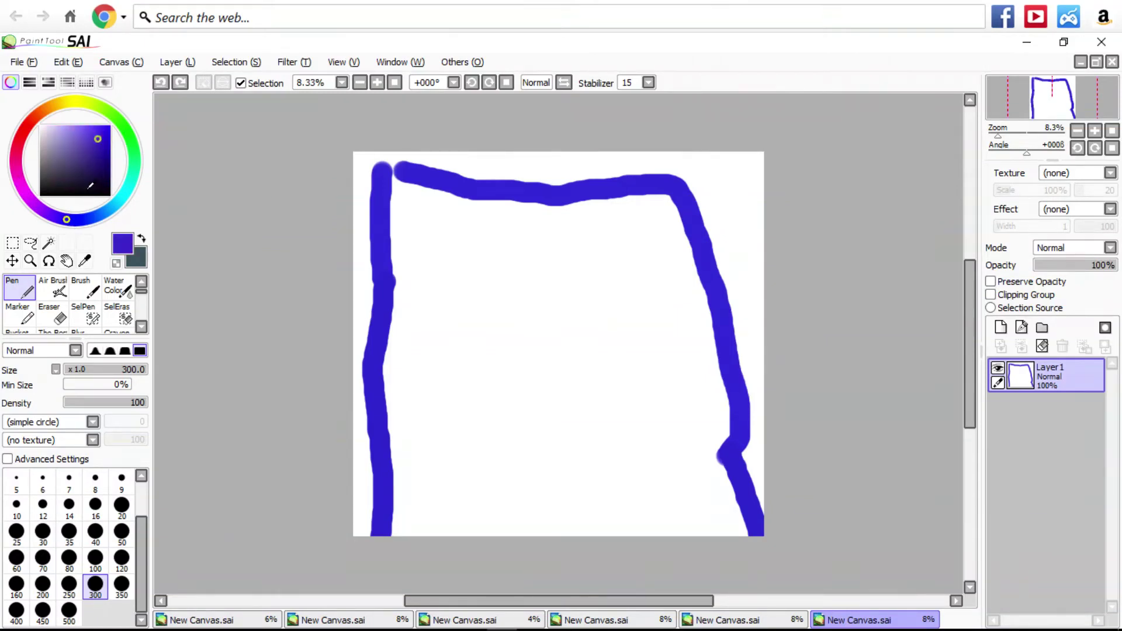
pyautogui.click(391, 174)
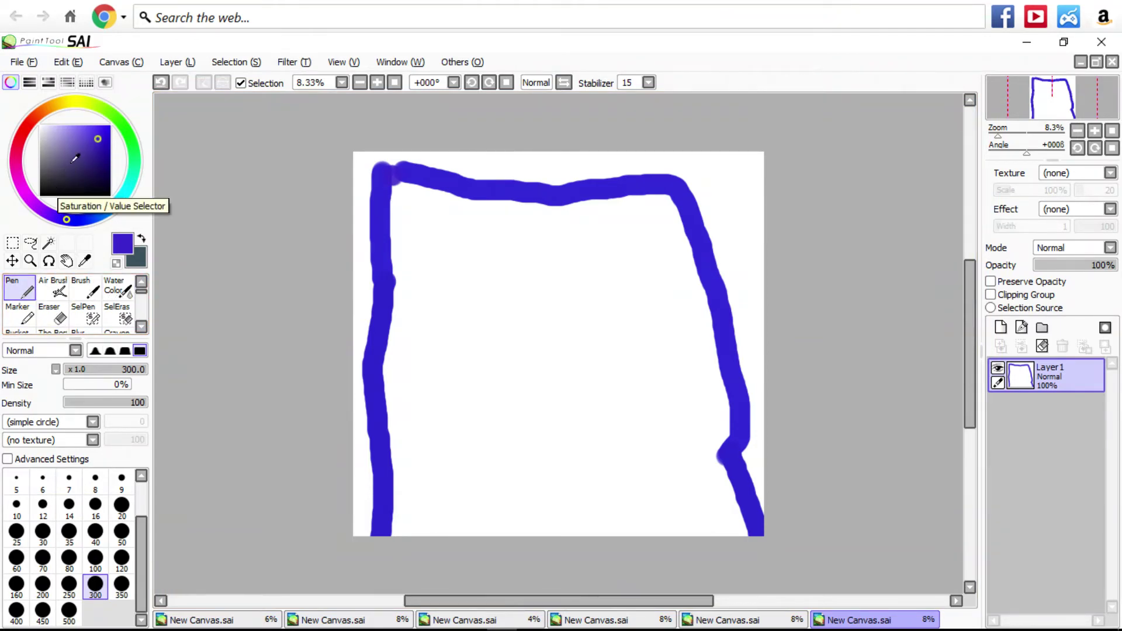
pyautogui.click(73, 101)
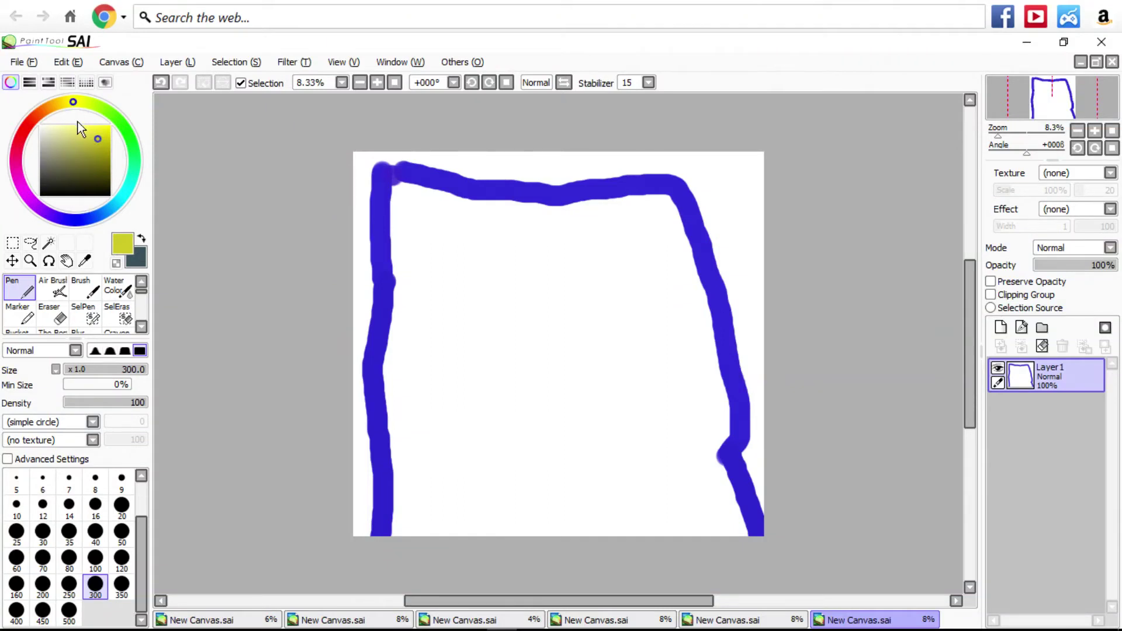
pyautogui.click(74, 138)
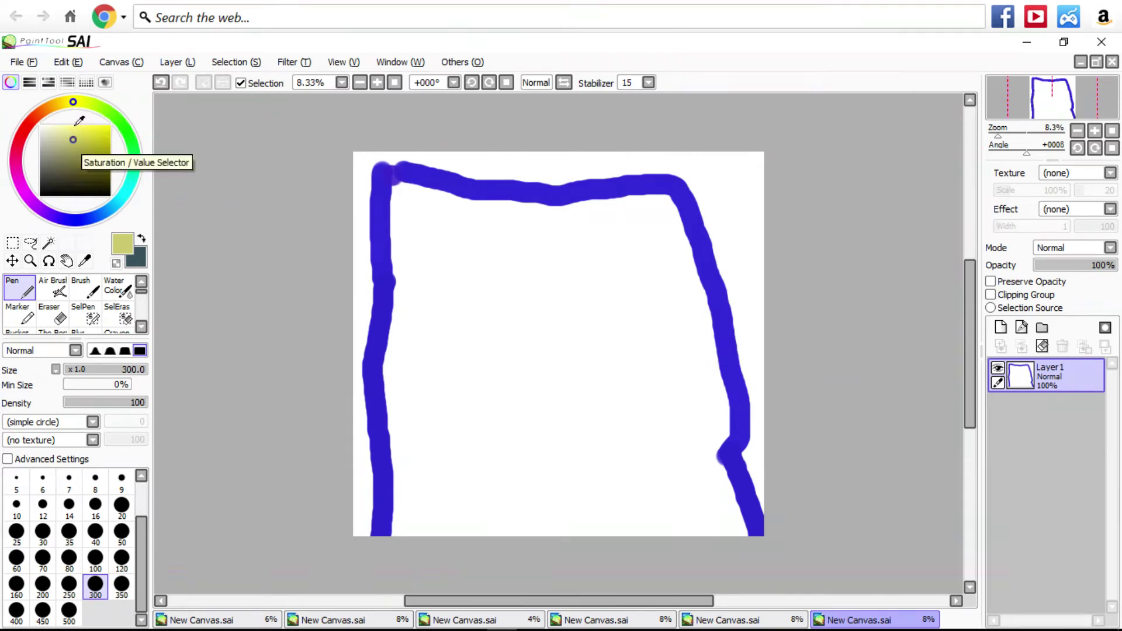
pyautogui.click(73, 129)
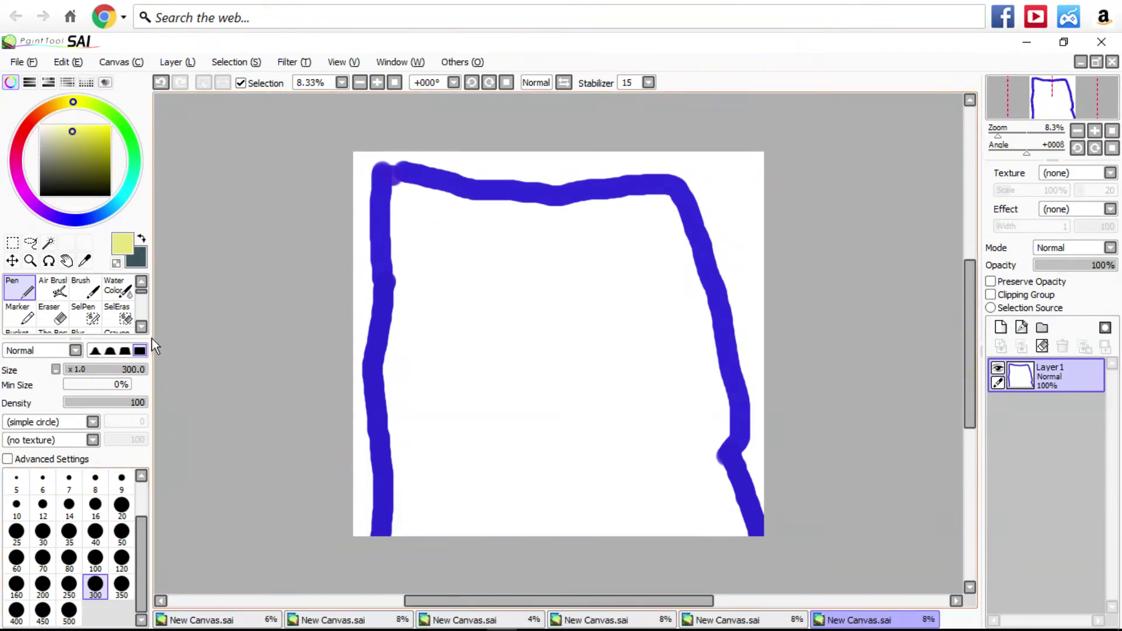
pyautogui.click(141, 326)
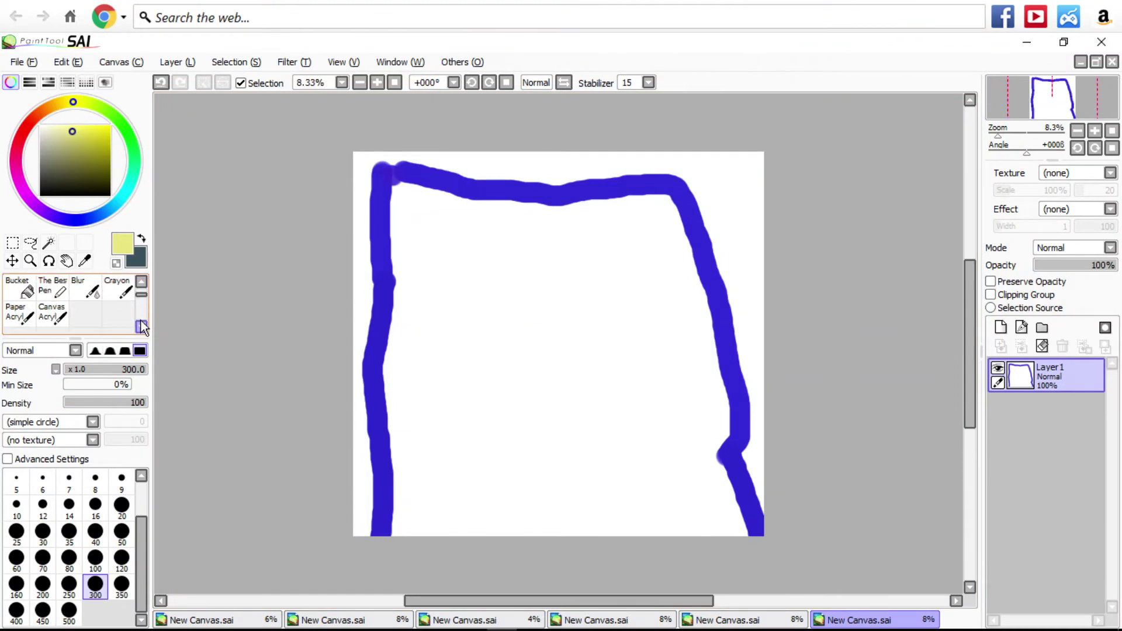
pyautogui.click(35, 288)
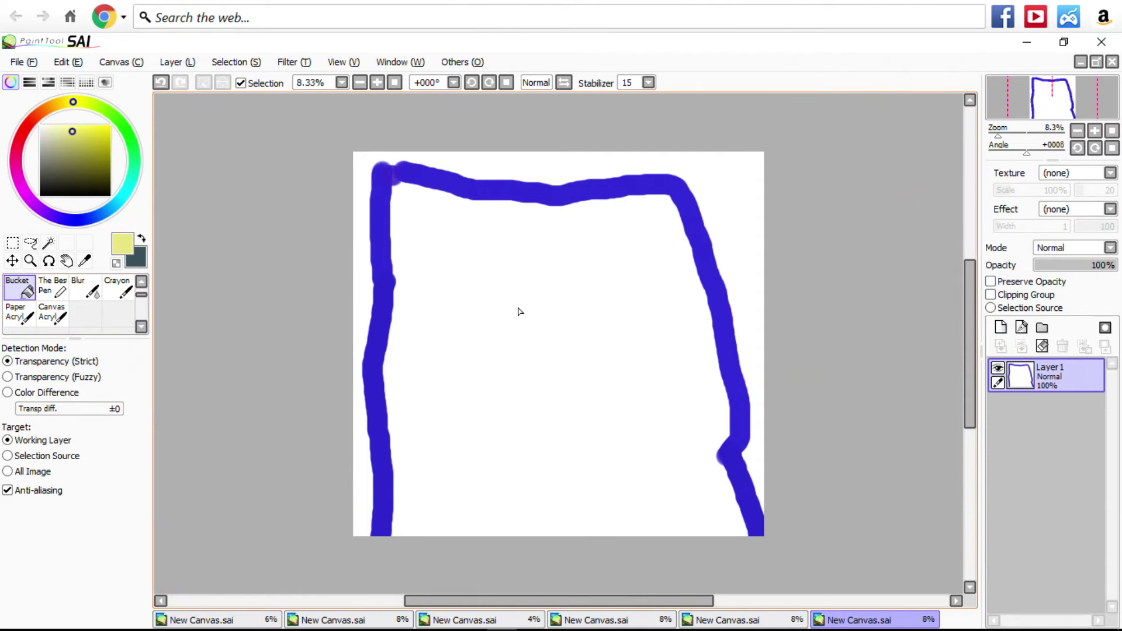
pyautogui.click(513, 334)
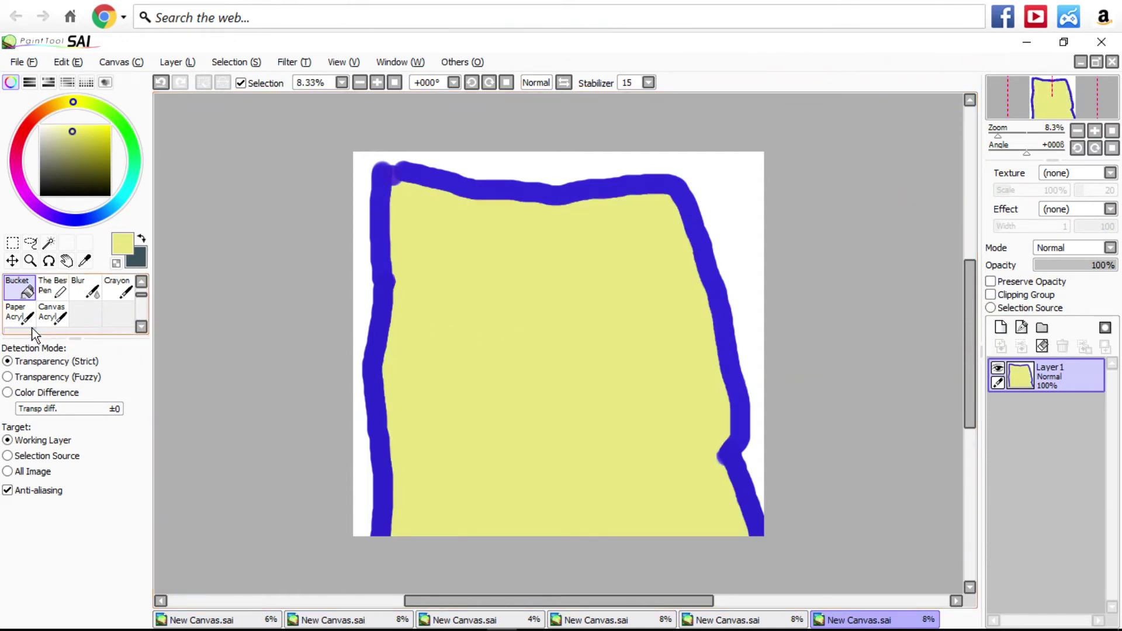
# Paint two solid near-black eyes in the upper part of the yellow head with the Marker at size 500.
pyautogui.click(140, 282)
pyautogui.click(15, 286)
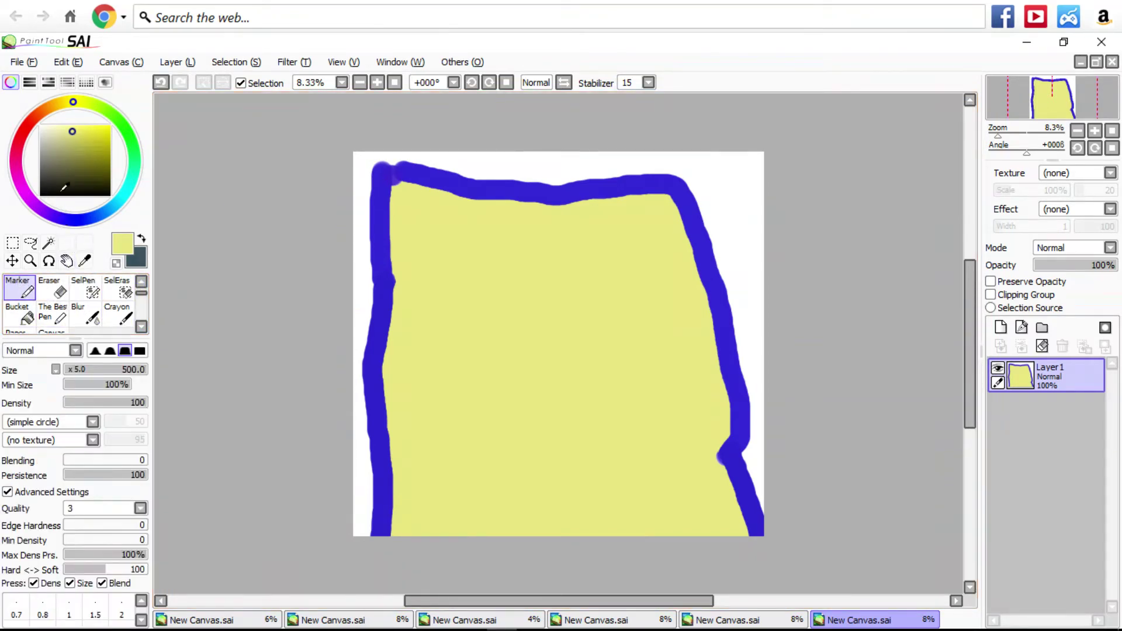
pyautogui.click(60, 186)
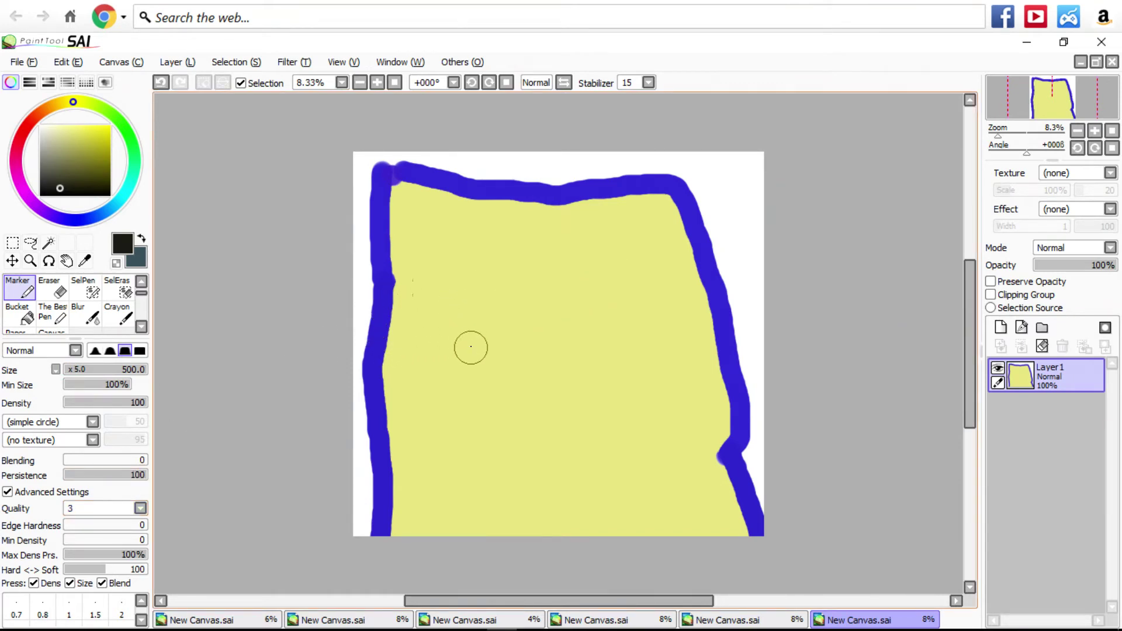
pyautogui.click(439, 277)
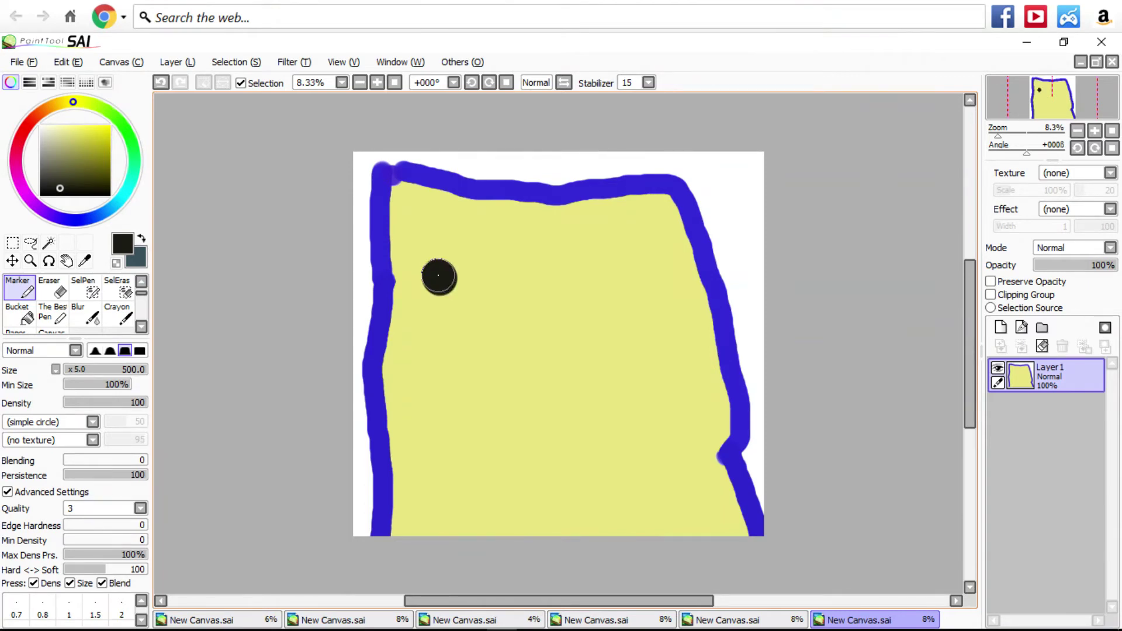
pyautogui.moveTo(438, 277)
pyautogui.mouseDown()
pyautogui.moveTo(454, 290)
pyautogui.moveTo(457, 267)
pyautogui.moveTo(425, 299)
pyautogui.mouseUp()
pyautogui.click(605, 262)
pyautogui.moveTo(605, 263)
pyautogui.mouseDown()
pyautogui.moveTo(600, 295)
pyautogui.moveTo(631, 293)
pyautogui.moveTo(641, 238)
pyautogui.moveTo(607, 270)
pyautogui.moveTo(605, 318)
pyautogui.mouseUp()
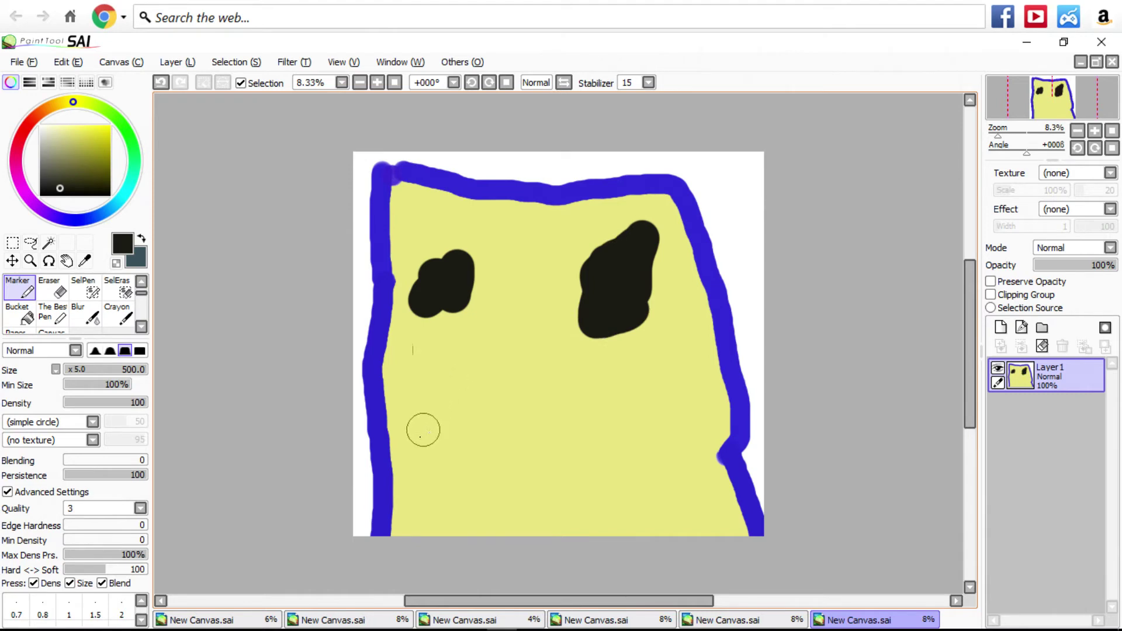
# Draw a thick near-black mouth outline below the eyes, with both sides running down to the canvas's lower edge.
pyautogui.click(419, 398)
pyautogui.moveTo(419, 398)
pyautogui.mouseDown()
pyautogui.moveTo(422, 430)
pyautogui.moveTo(492, 581)
pyautogui.mouseUp()
pyautogui.moveTo(598, 552)
pyautogui.mouseDown()
pyautogui.moveTo(631, 457)
pyautogui.moveTo(634, 373)
pyautogui.moveTo(577, 361)
pyautogui.moveTo(412, 394)
pyautogui.mouseUp()
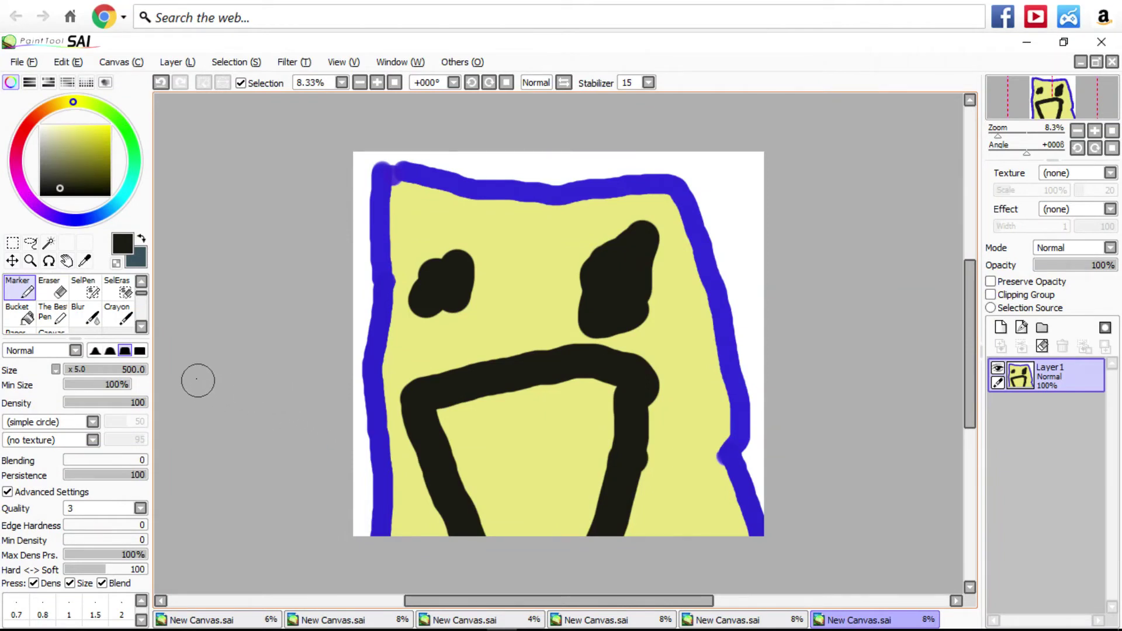
# Set the drawing colour to a strong dark red.
pyautogui.click(20, 181)
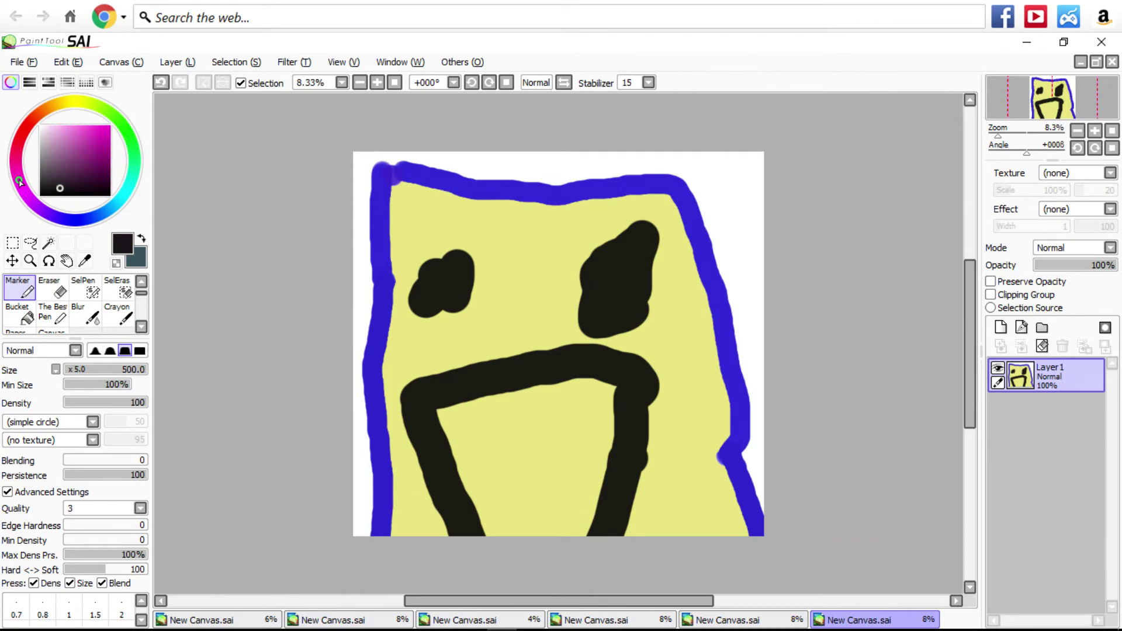
pyautogui.click(71, 510)
pyautogui.click(27, 128)
pyautogui.click(100, 140)
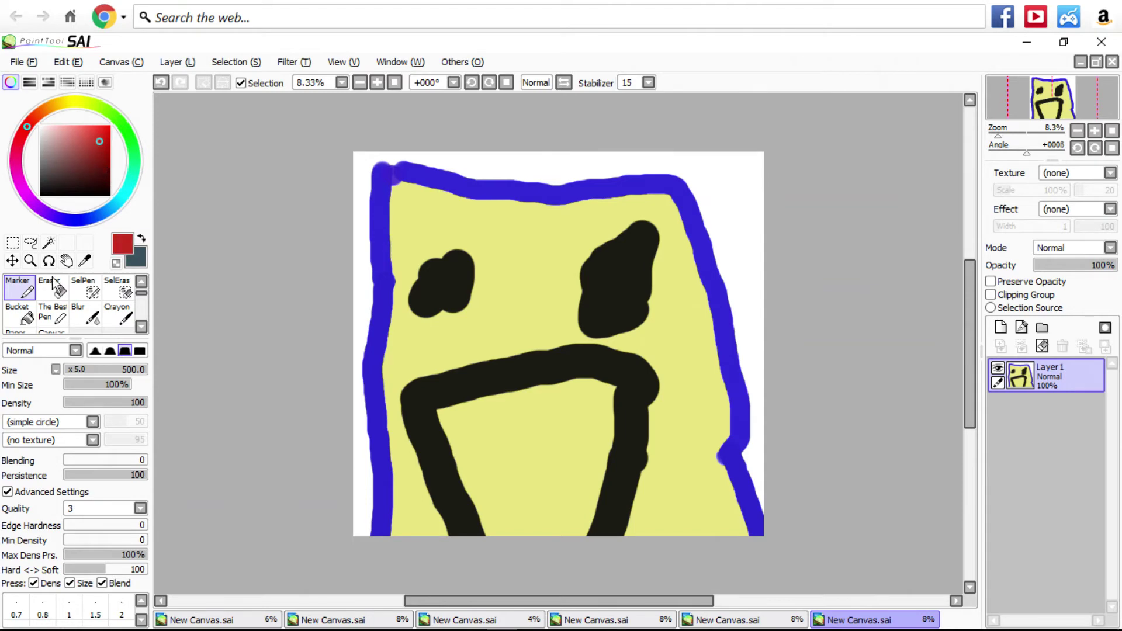
pyautogui.click(21, 315)
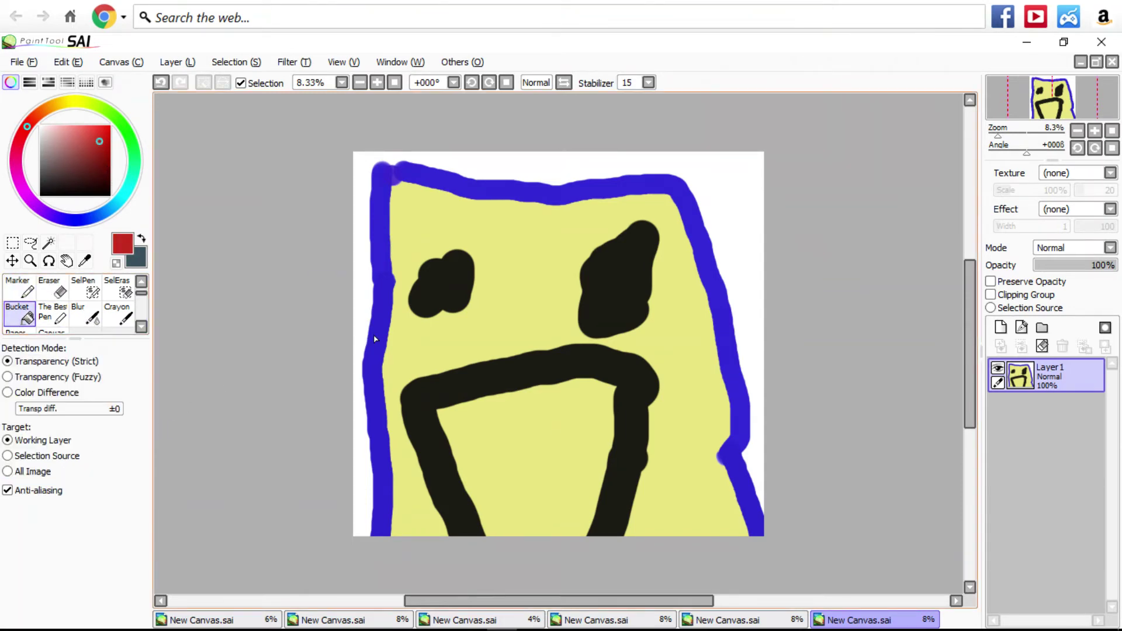
pyautogui.click(527, 480)
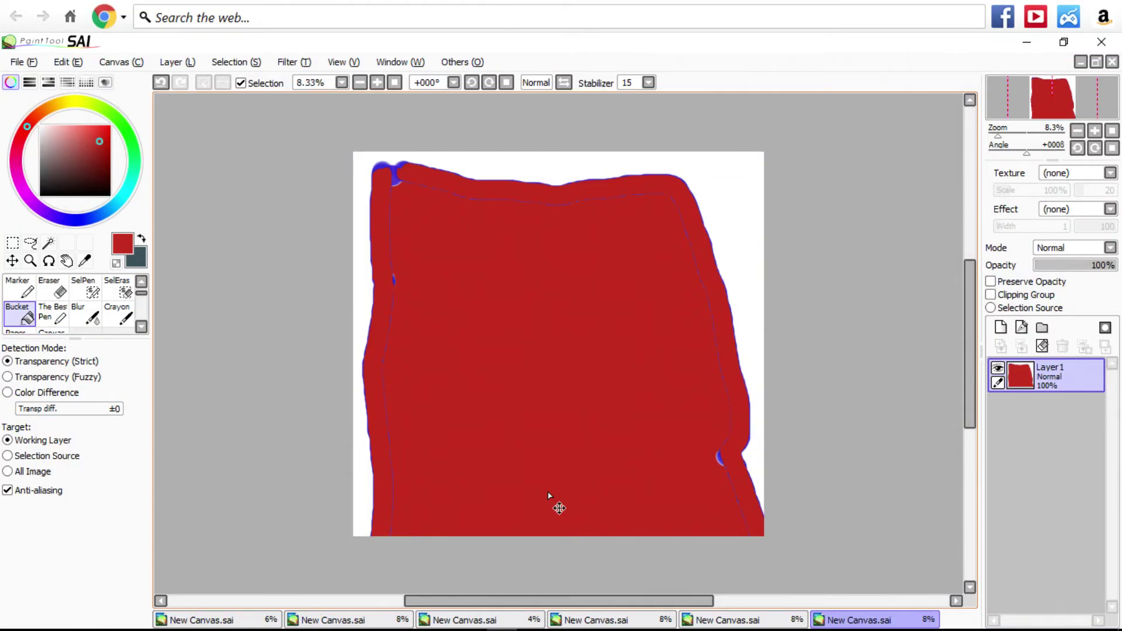
pyautogui.hotkey('ctrl', 'z')
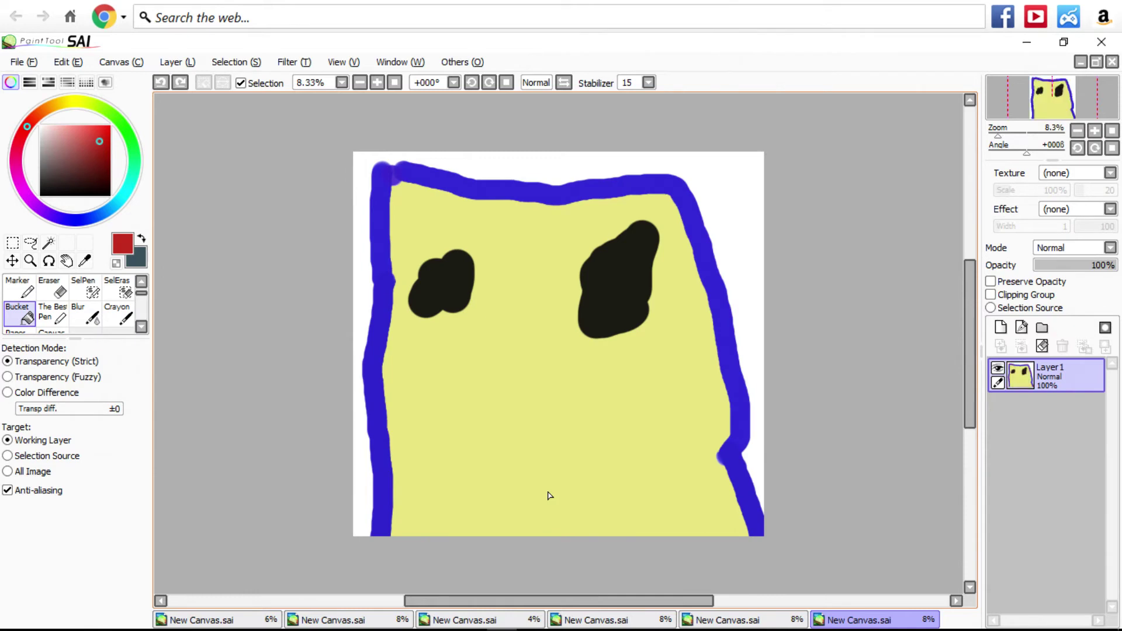
pyautogui.click(67, 62)
pyautogui.click(109, 100)
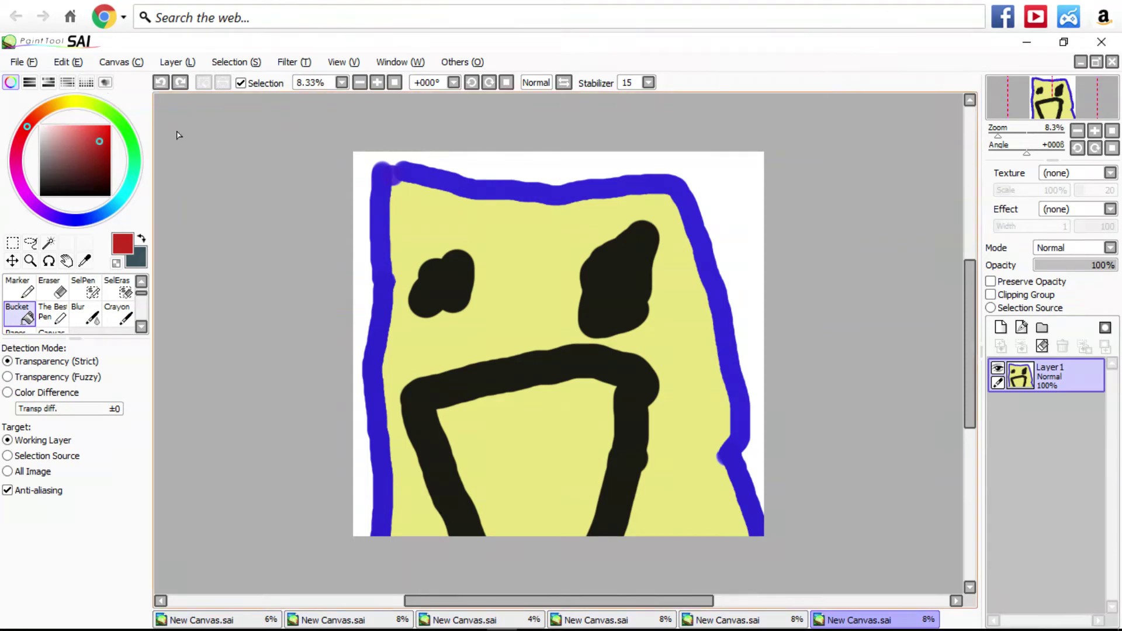
# Paint a thick red tongue inside the mouth down to the canvas's lower edge with the Marker at size 500.
pyautogui.click(10, 297)
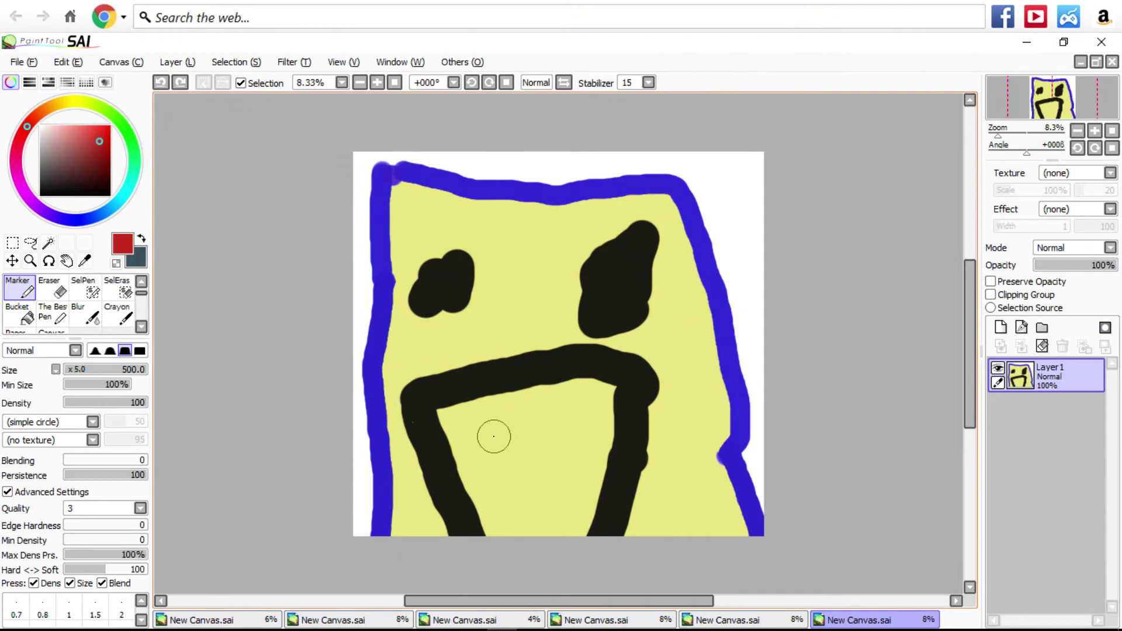
pyautogui.moveTo(494, 436); pyautogui.dragTo(506, 535)
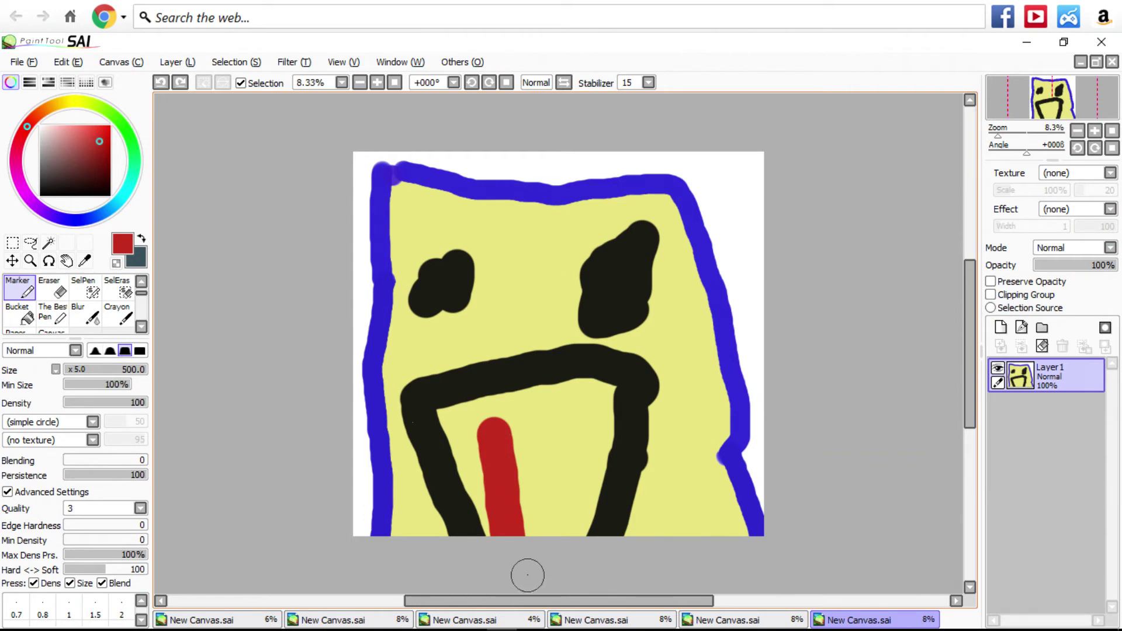
pyautogui.moveTo(526, 576)
pyautogui.mouseDown()
pyautogui.moveTo(513, 514)
pyautogui.moveTo(525, 471)
pyautogui.moveTo(516, 396)
pyautogui.moveTo(454, 412)
pyautogui.moveTo(484, 398)
pyautogui.mouseUp()
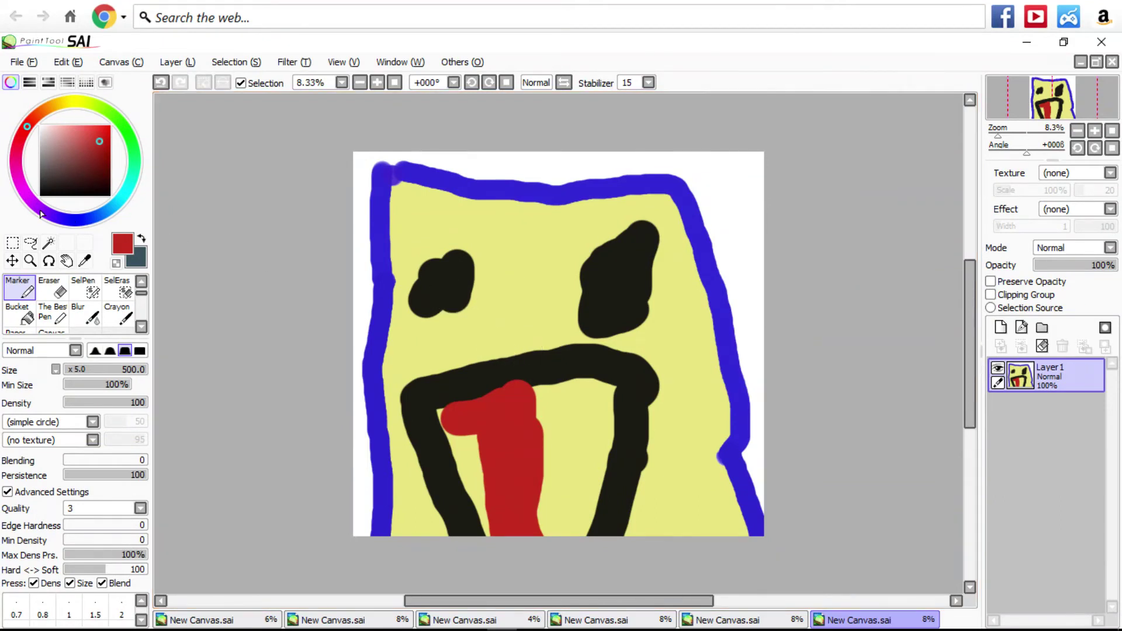
# Paint a small magenta nose between the eyes with the Marker at size 500.
pyautogui.click(23, 187)
pyautogui.click(525, 313)
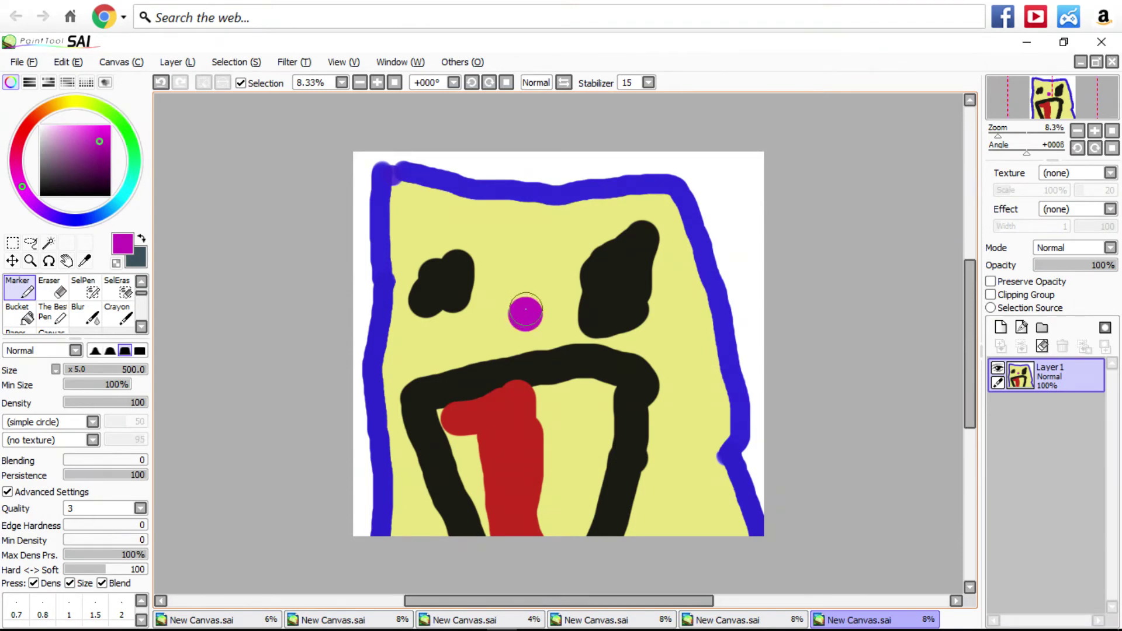
pyautogui.moveTo(522, 309); pyautogui.dragTo(531, 281)
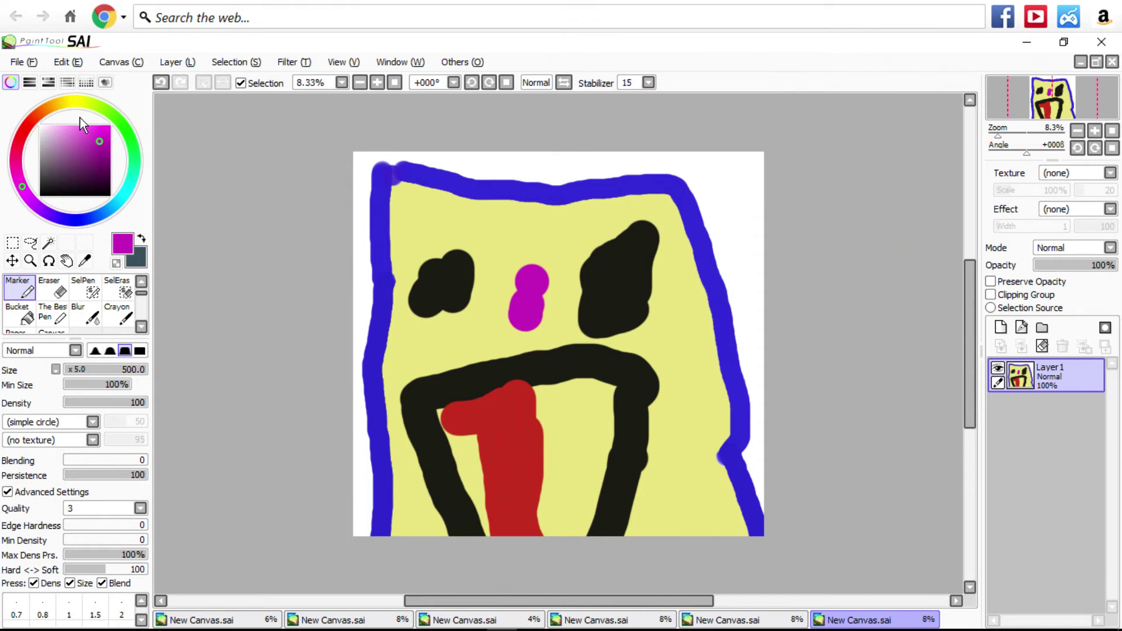
# Draw thin bright green drips from the nose down to the mouth with the Pen at size 50.
pyautogui.click(123, 125)
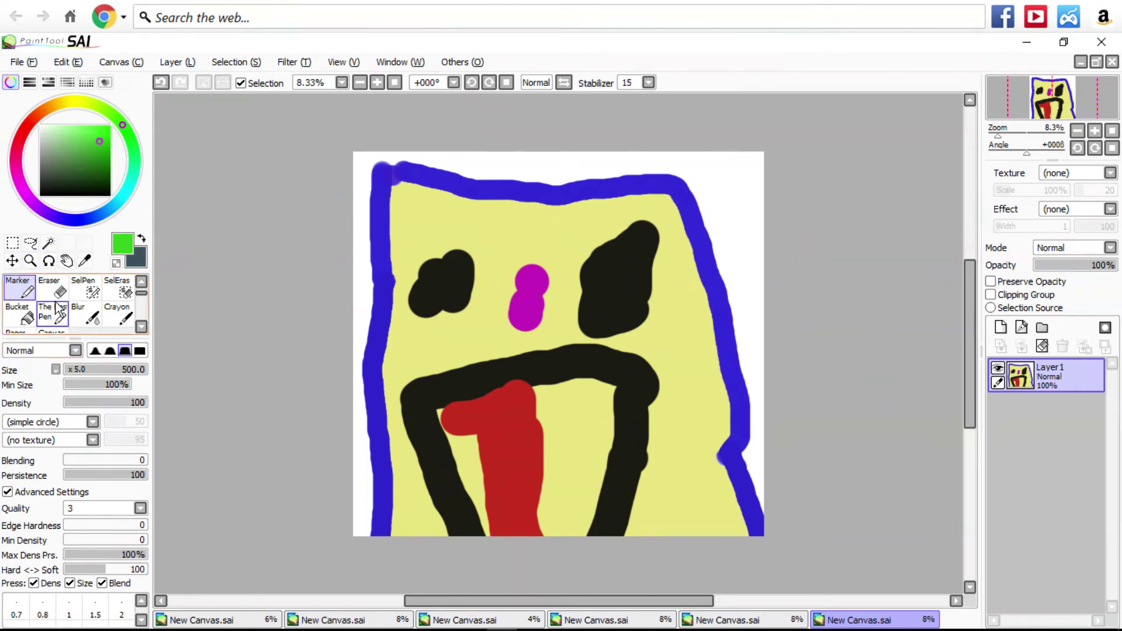
pyautogui.scroll(1, 70, 285)
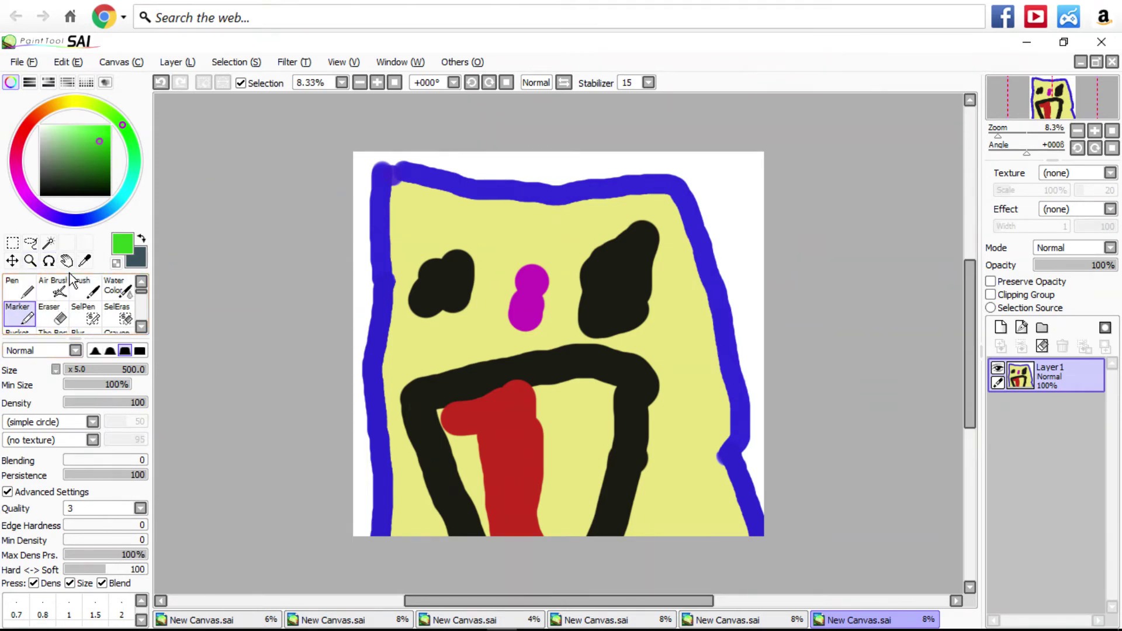
pyautogui.click(20, 288)
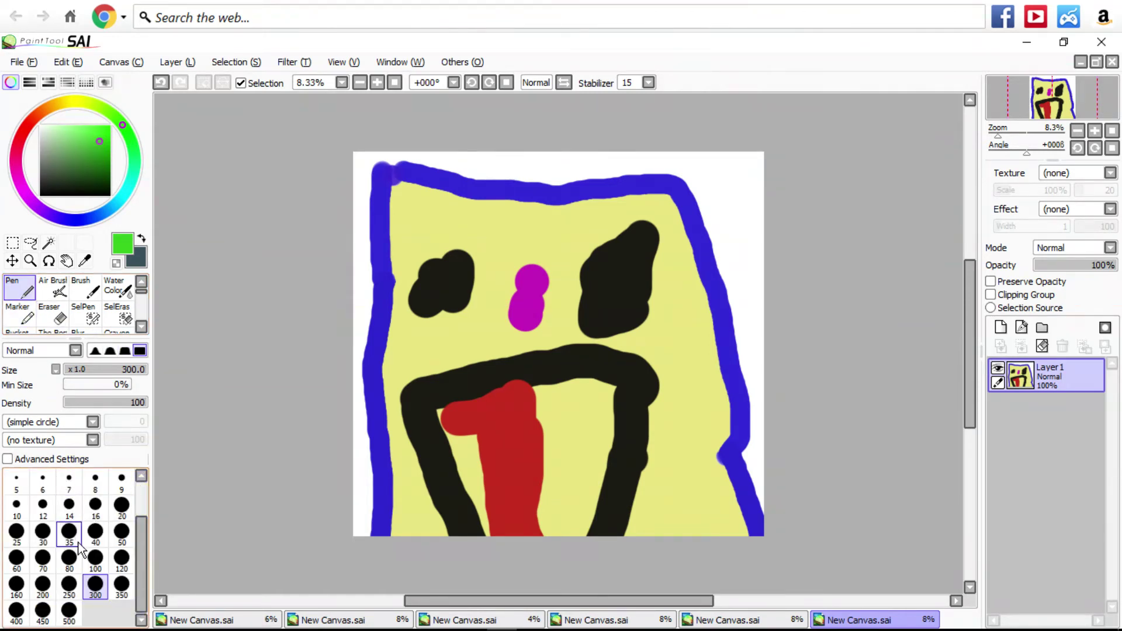
pyautogui.click(122, 532)
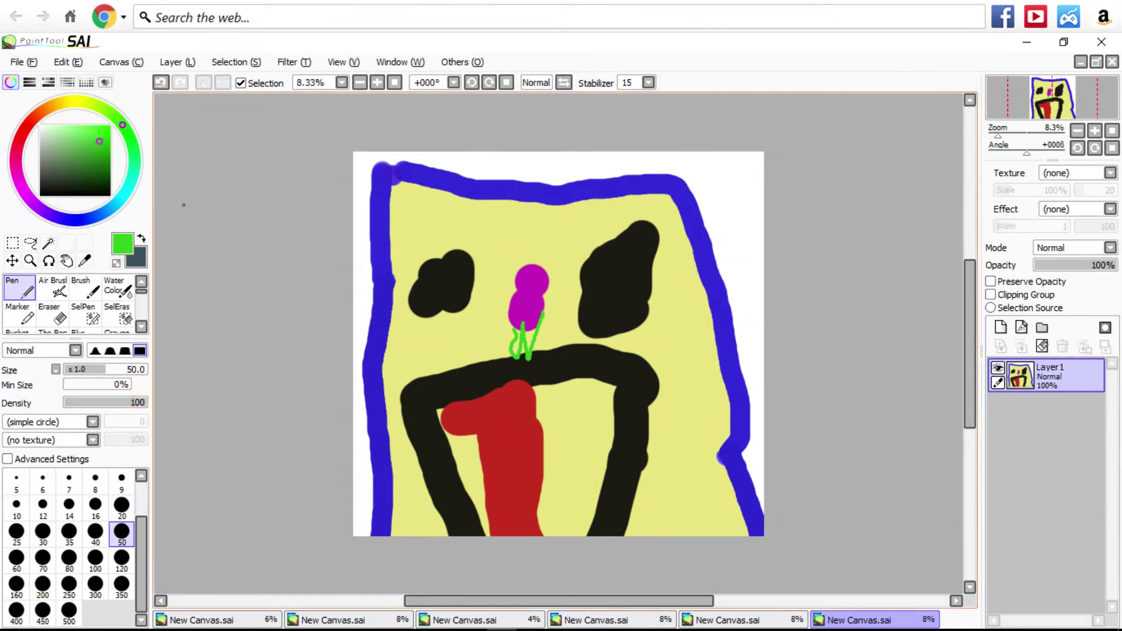
# Add two pale cyan nostril dots to the lower part of the magenta nose with the Pen at size 120.
pyautogui.moveTo(128, 198); pyautogui.dragTo(154, 193)
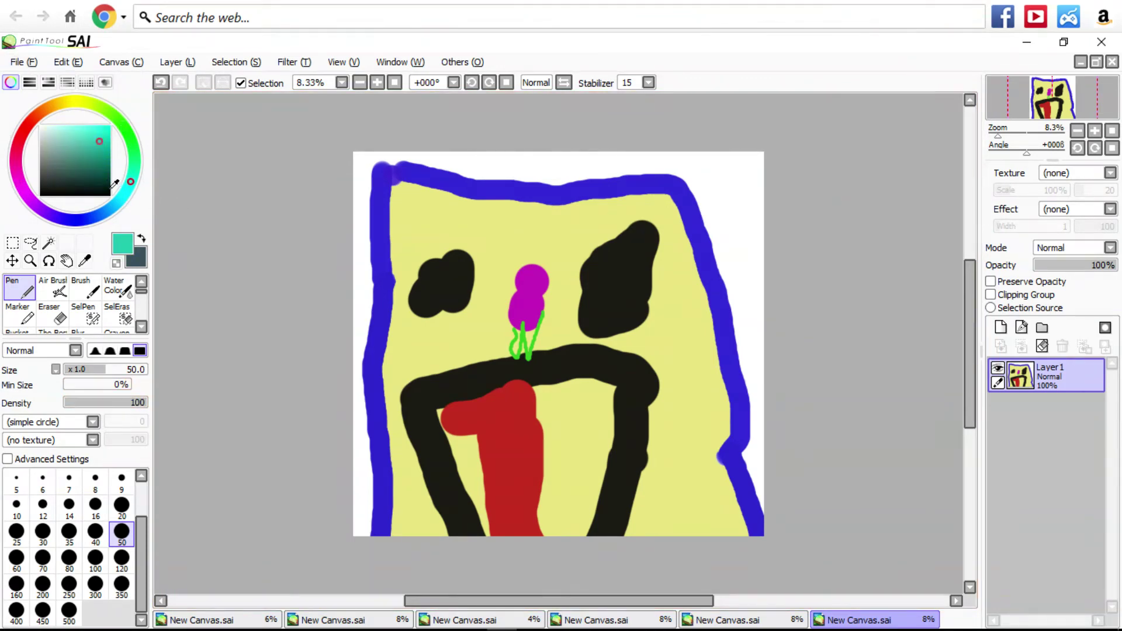
pyautogui.click(49, 128)
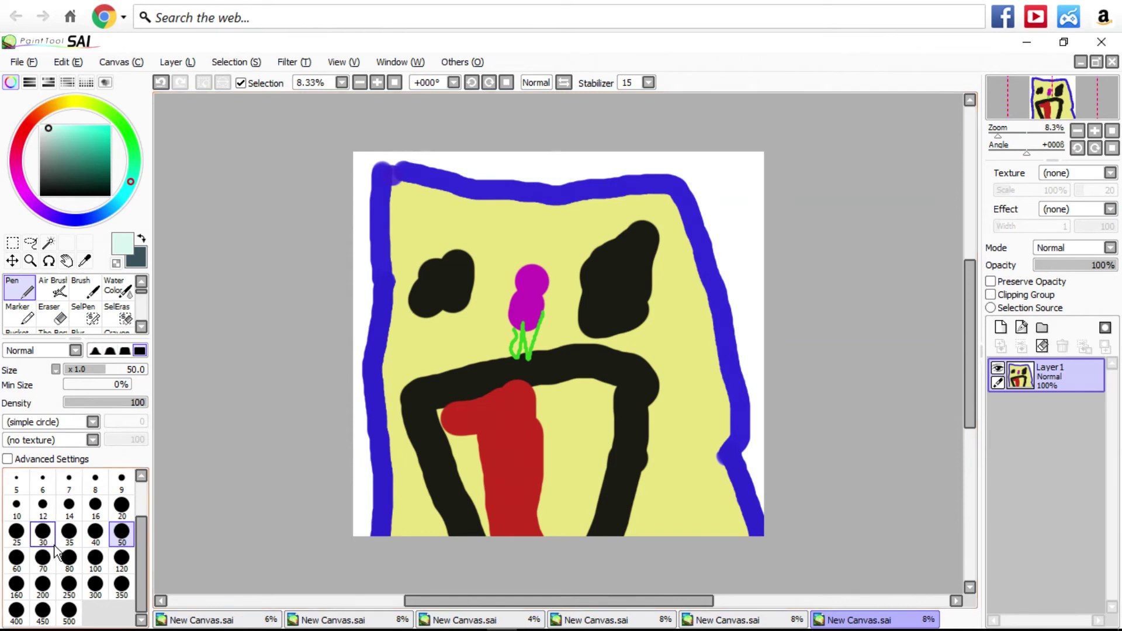
pyautogui.click(121, 559)
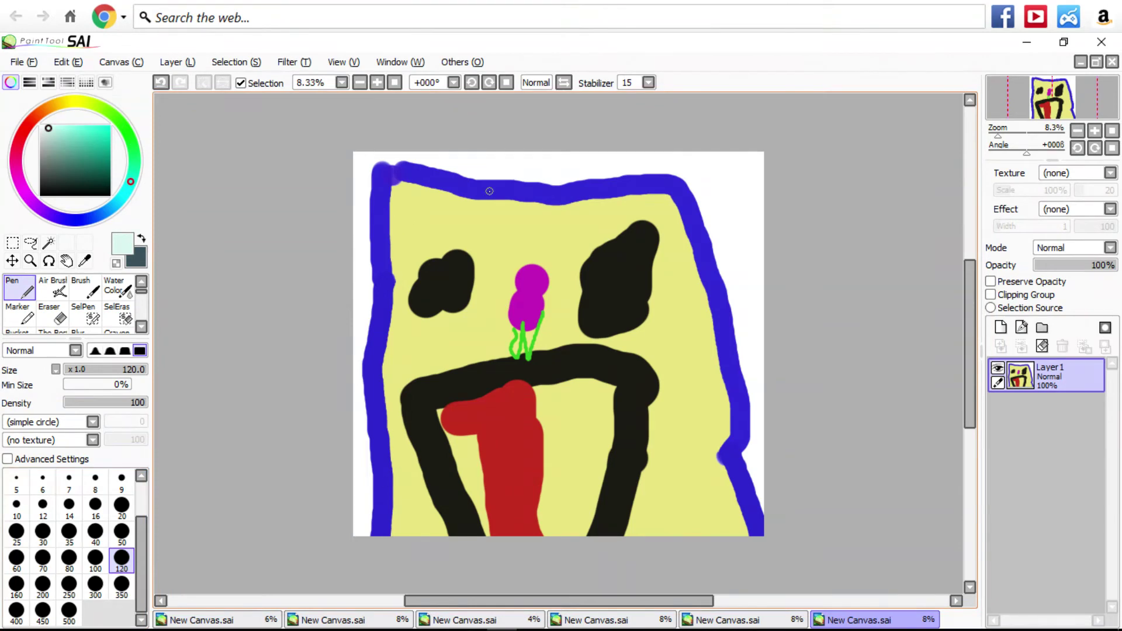
pyautogui.moveTo(489, 191); pyautogui.dragTo(528, 311)
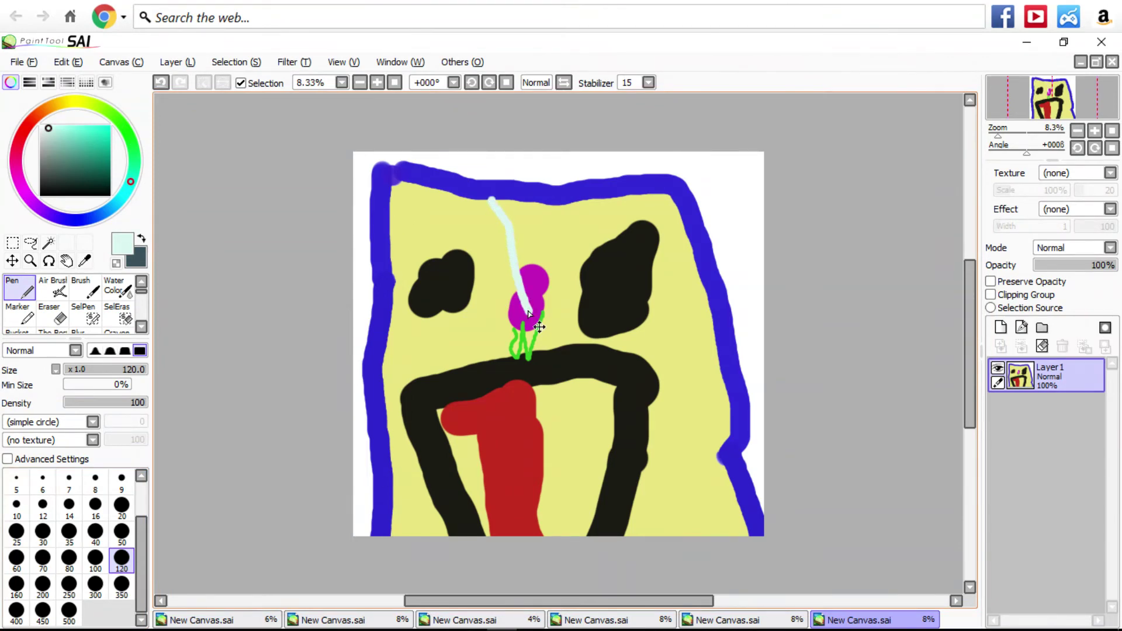
pyautogui.hotkey('ctrl', 'z')
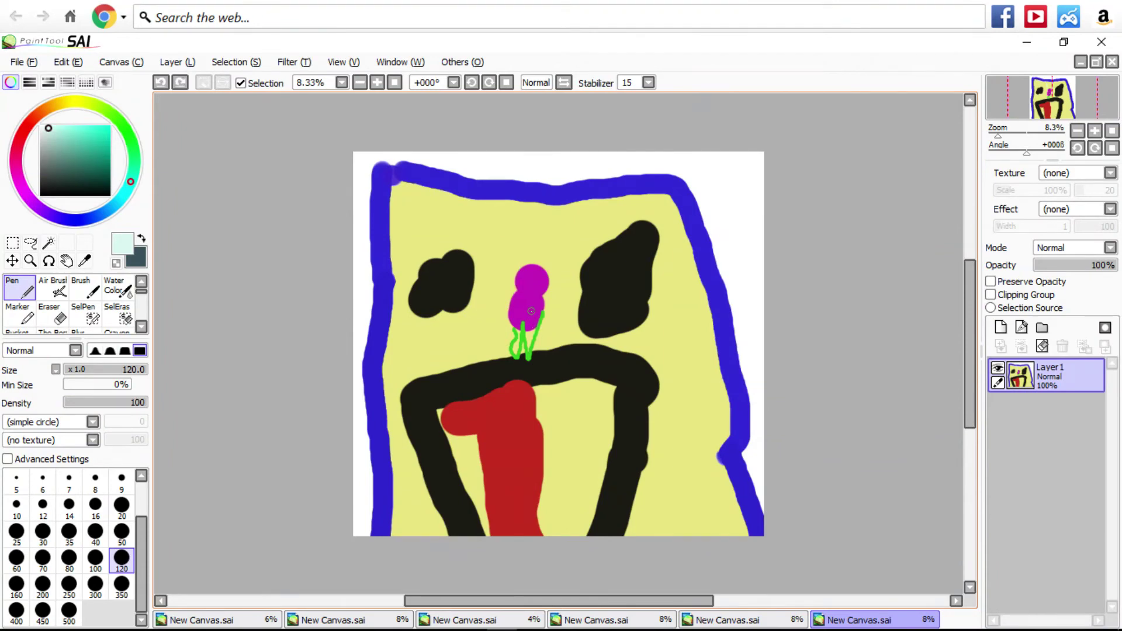
pyautogui.click(531, 310)
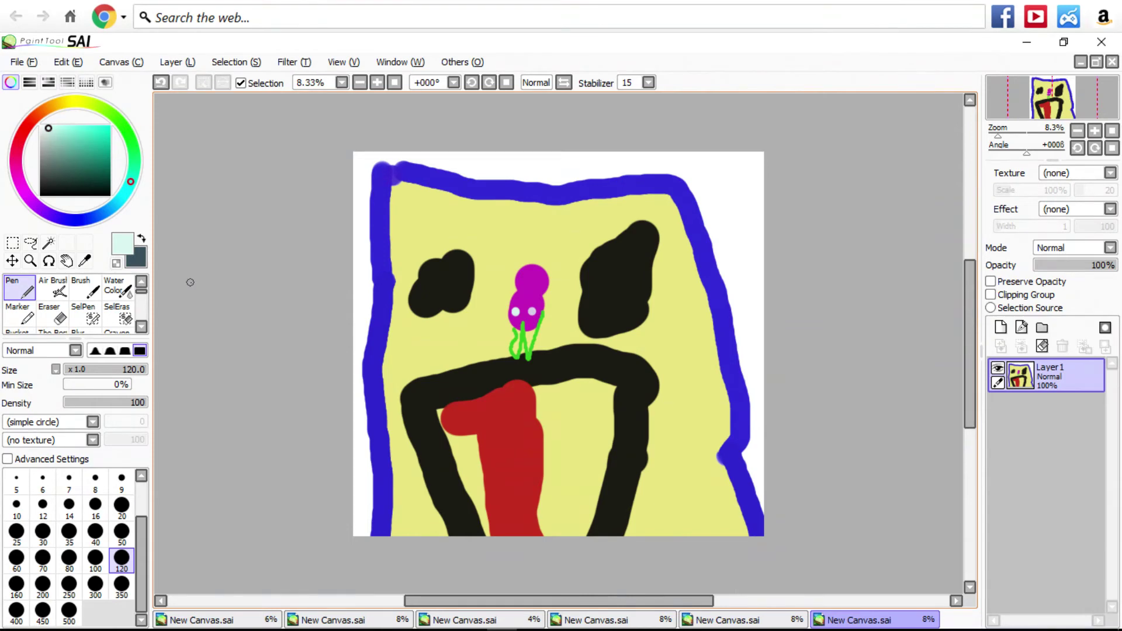
# Scribble turquoise highlights over both black eyes with the Pen at size 120.
pyautogui.click(97, 131)
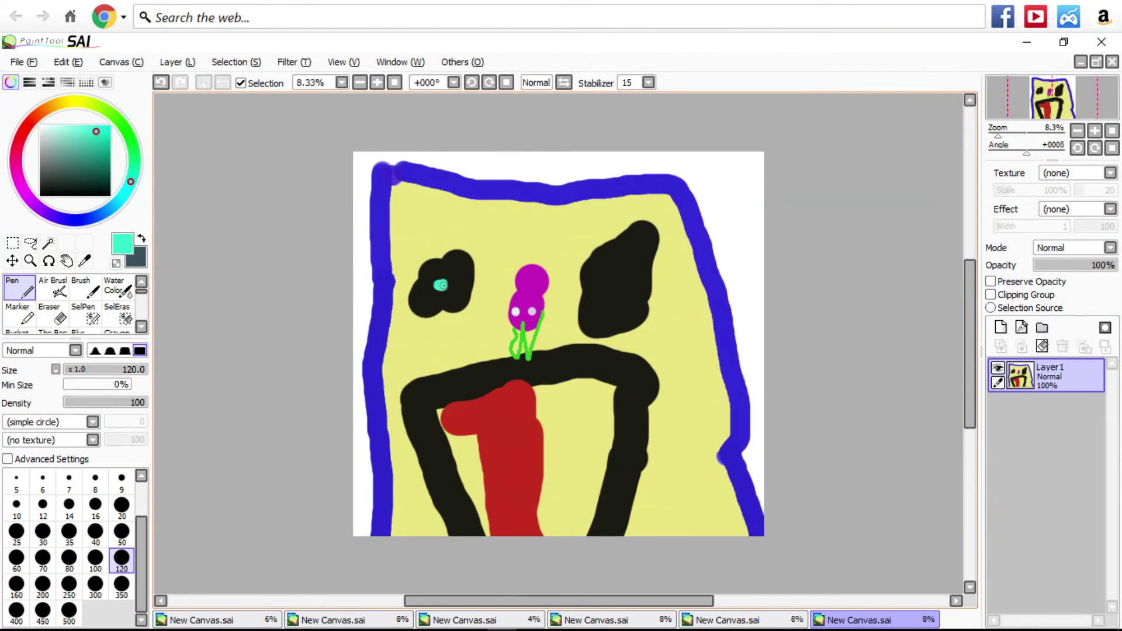
pyautogui.moveTo(441, 285)
pyautogui.mouseDown()
pyautogui.moveTo(462, 272)
pyautogui.moveTo(436, 280)
pyautogui.moveTo(458, 300)
pyautogui.mouseUp()
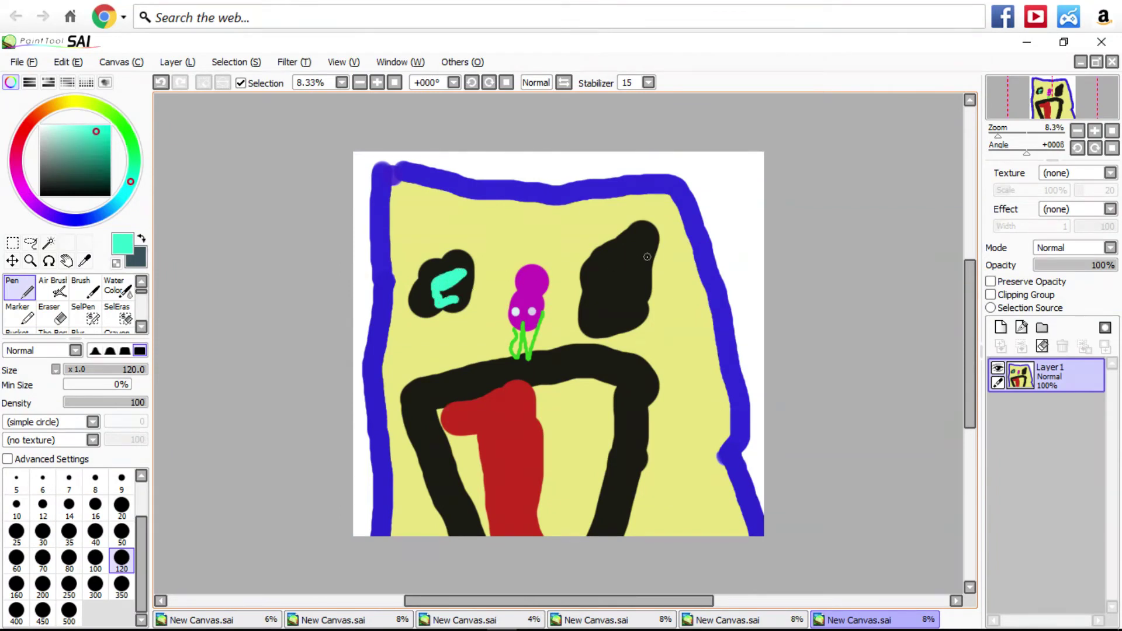
pyautogui.moveTo(622, 263)
pyautogui.mouseDown()
pyautogui.moveTo(636, 303)
pyautogui.moveTo(655, 261)
pyautogui.moveTo(627, 249)
pyautogui.moveTo(608, 273)
pyautogui.moveTo(662, 247)
pyautogui.mouseUp()
pyautogui.moveTo(663, 247)
pyautogui.mouseDown()
pyautogui.moveTo(587, 297)
pyautogui.moveTo(637, 283)
pyautogui.mouseUp()
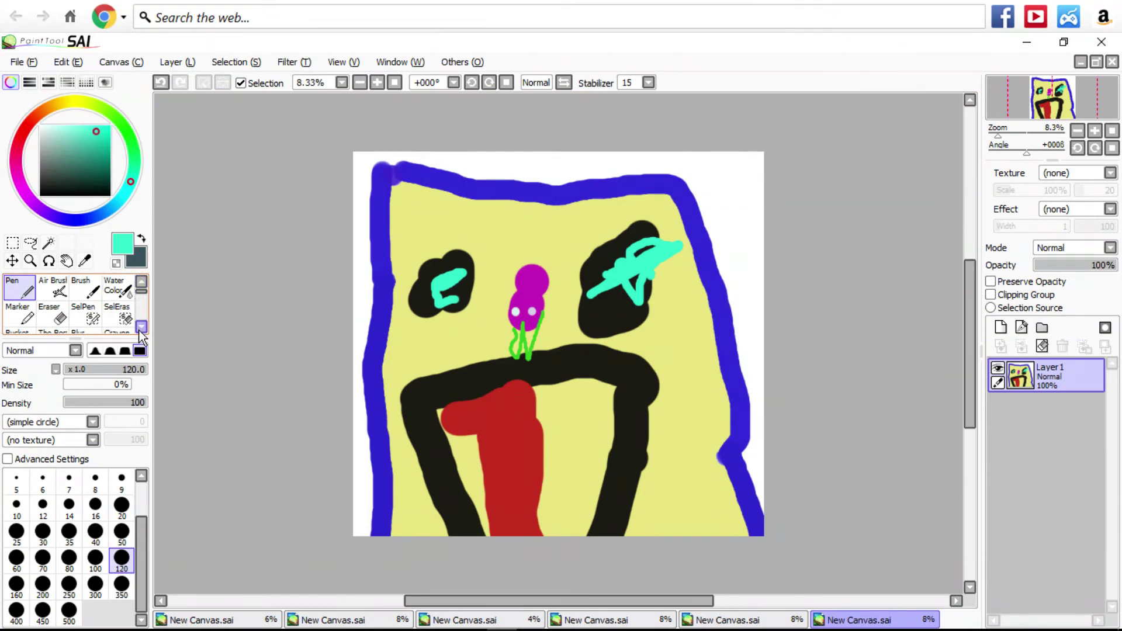
# Switch to the Bucket tool with the turquoise colour kept.
pyautogui.moveTo(146, 337); pyautogui.dragTo(146, 333)
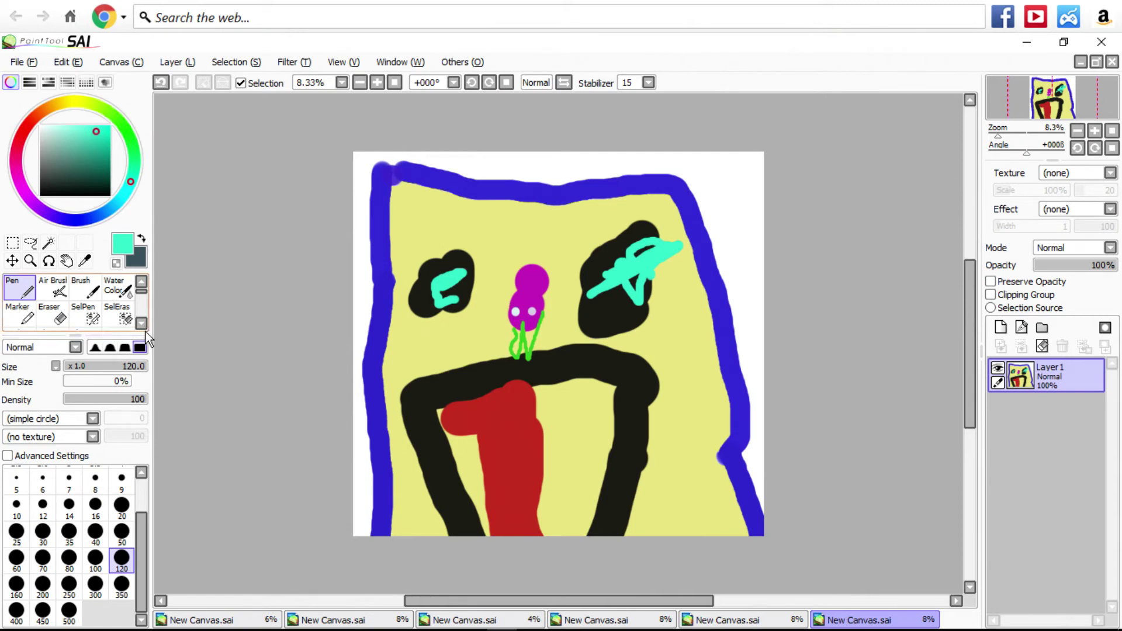
pyautogui.click(142, 324)
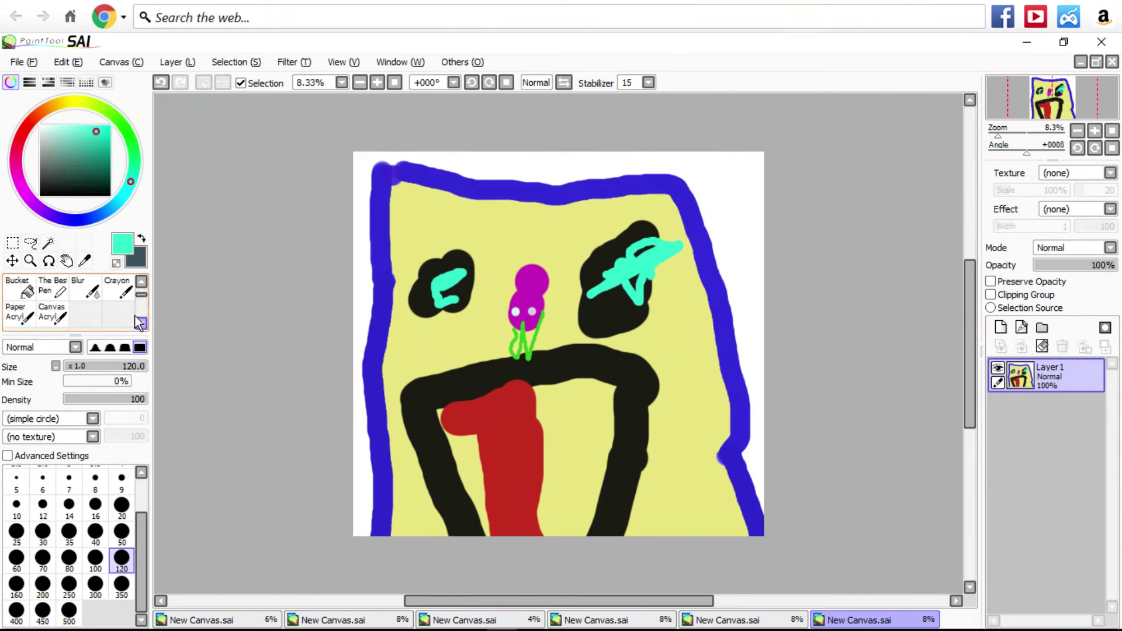
pyautogui.click(19, 288)
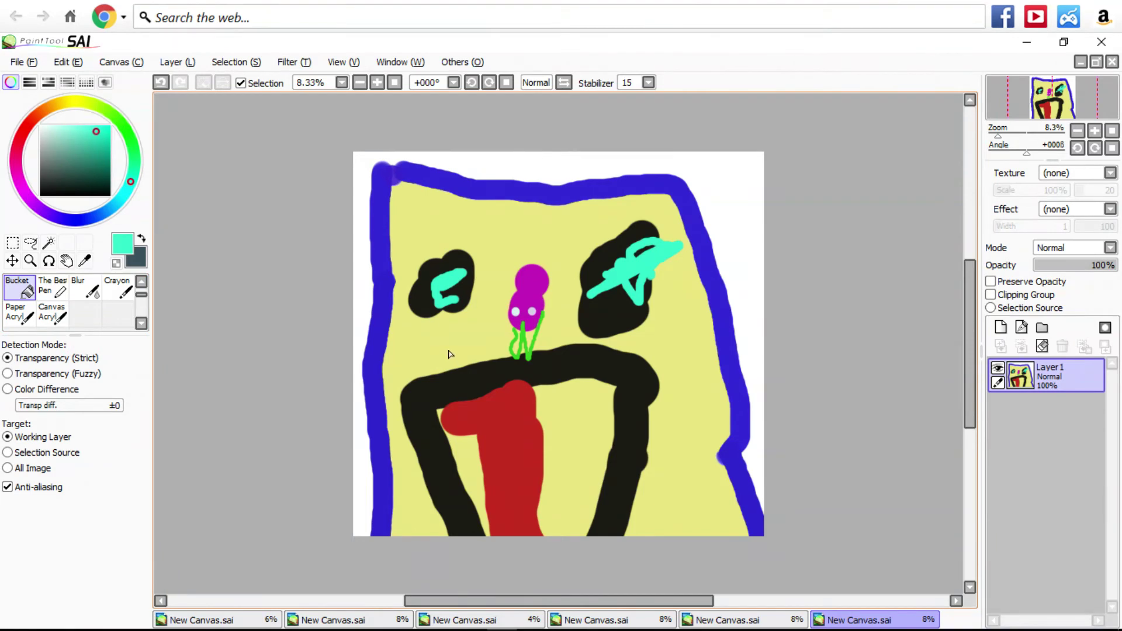
pyautogui.click(236, 62)
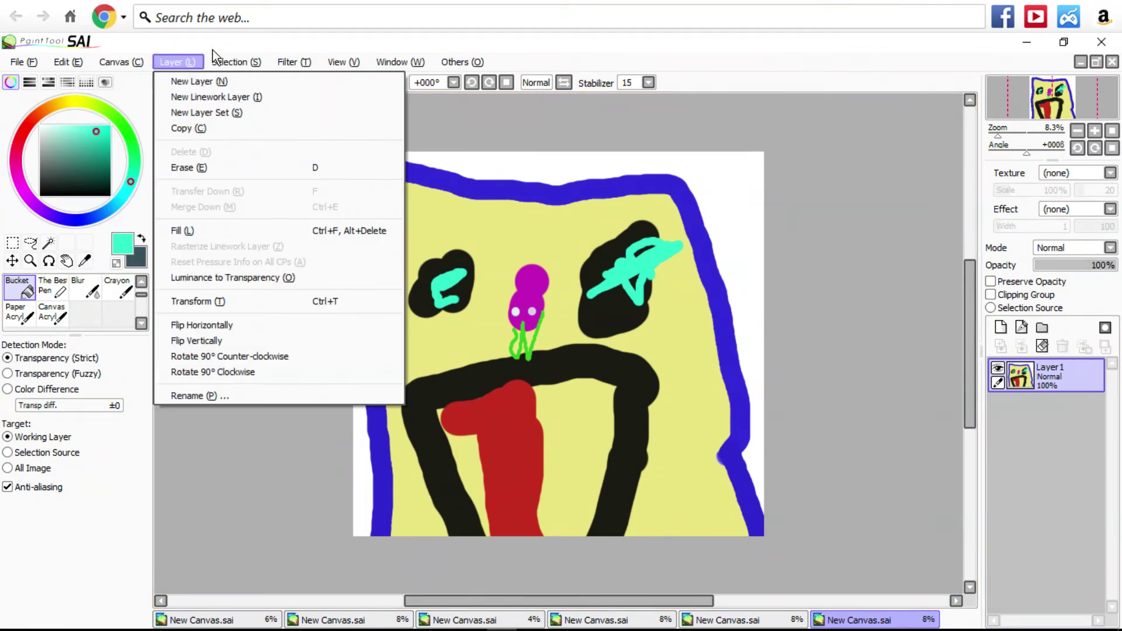
pyautogui.moveTo(343, 62)
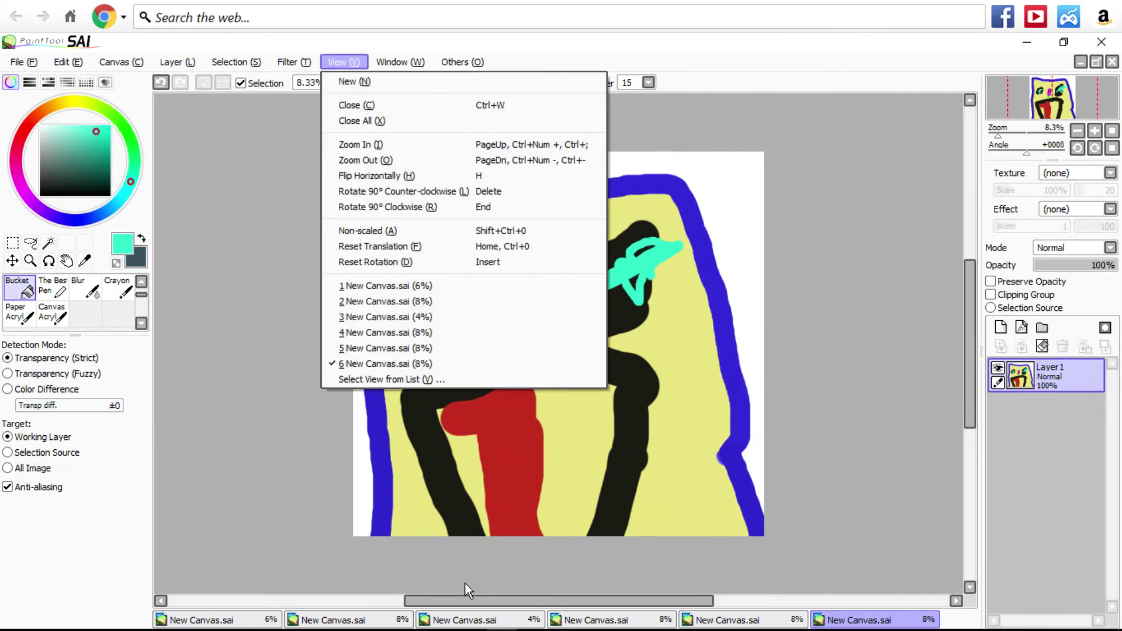
pyautogui.click(829, 178)
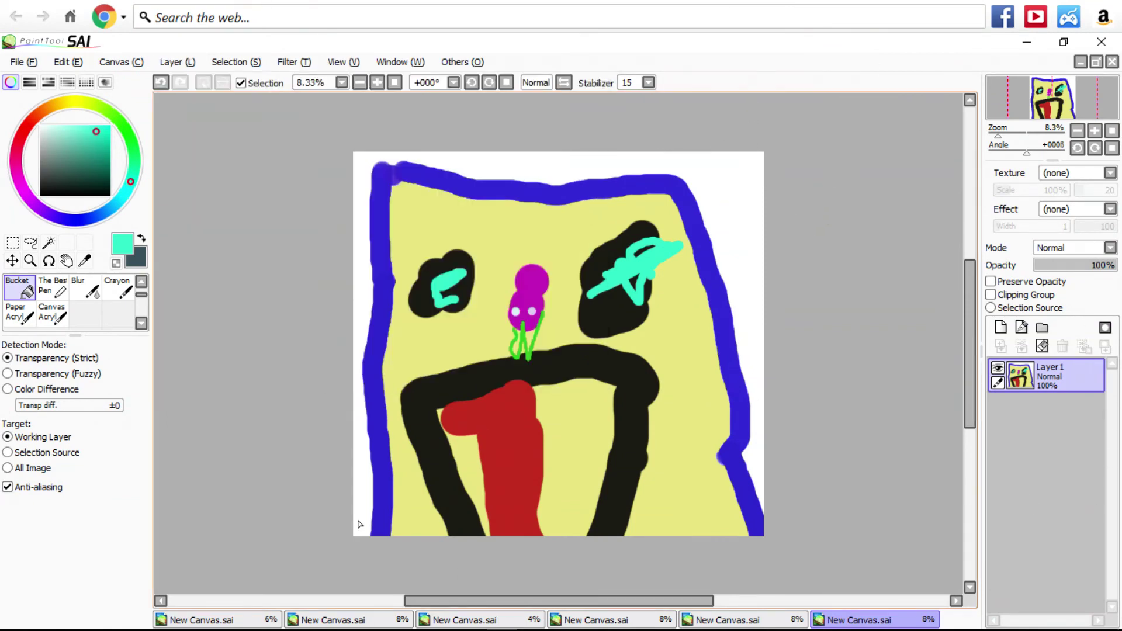
# Fill the white background around the blue-outlined head with turquoise using the Bucket.
pyautogui.click(505, 165)
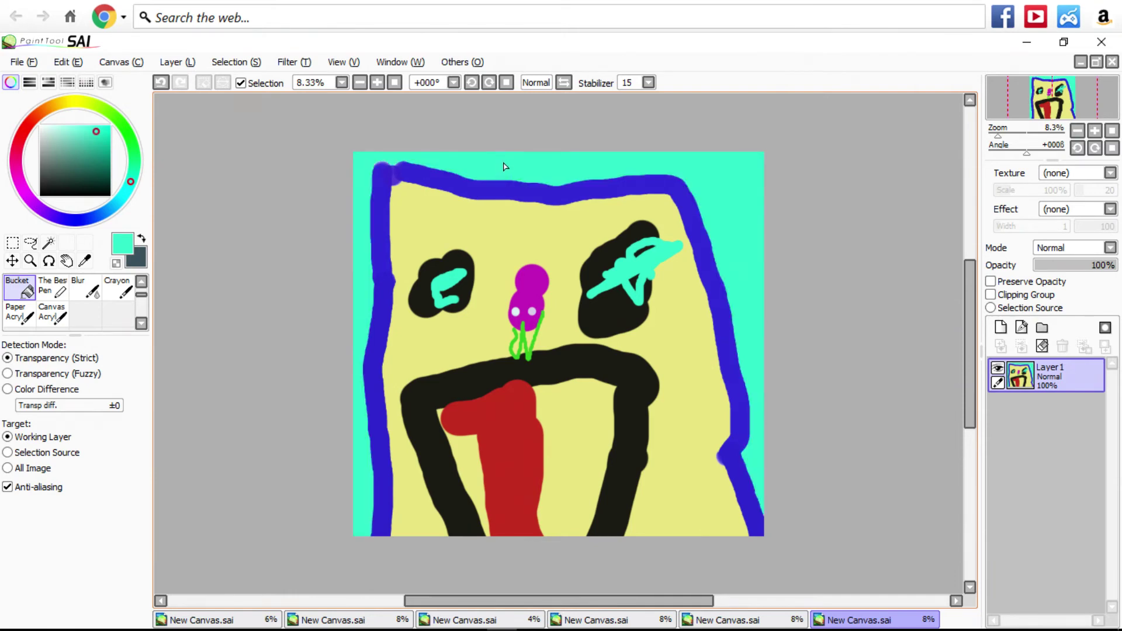
# Scatter pale beige dots over the turquoise background and the head's blue outline with the Pen at size 200.
pyautogui.click(70, 101)
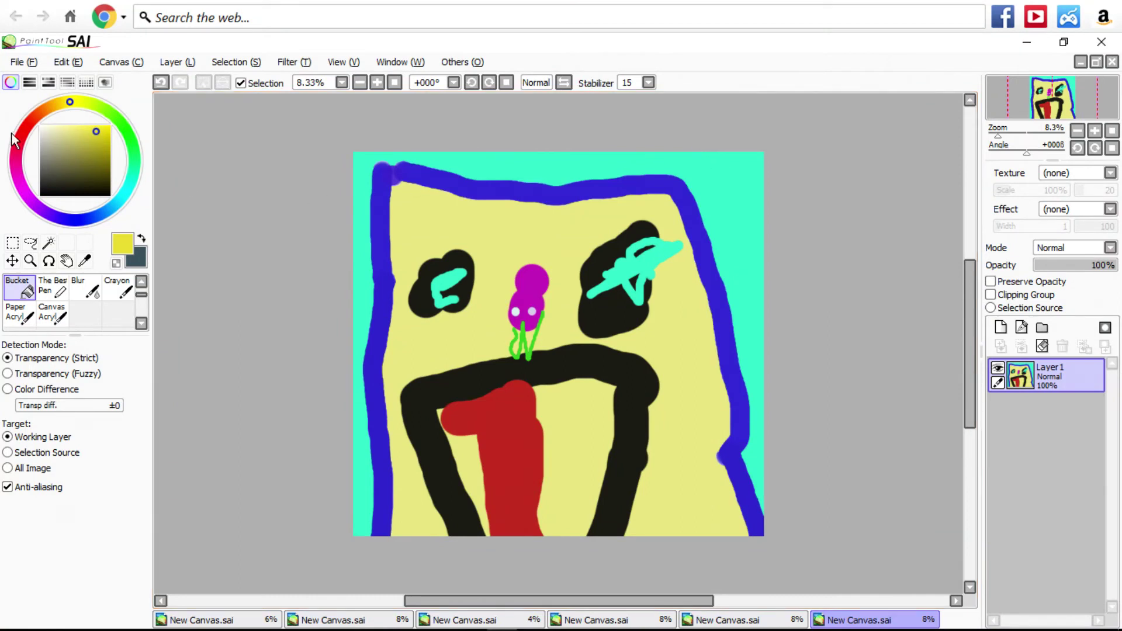
pyautogui.click(53, 135)
pyautogui.click(141, 282)
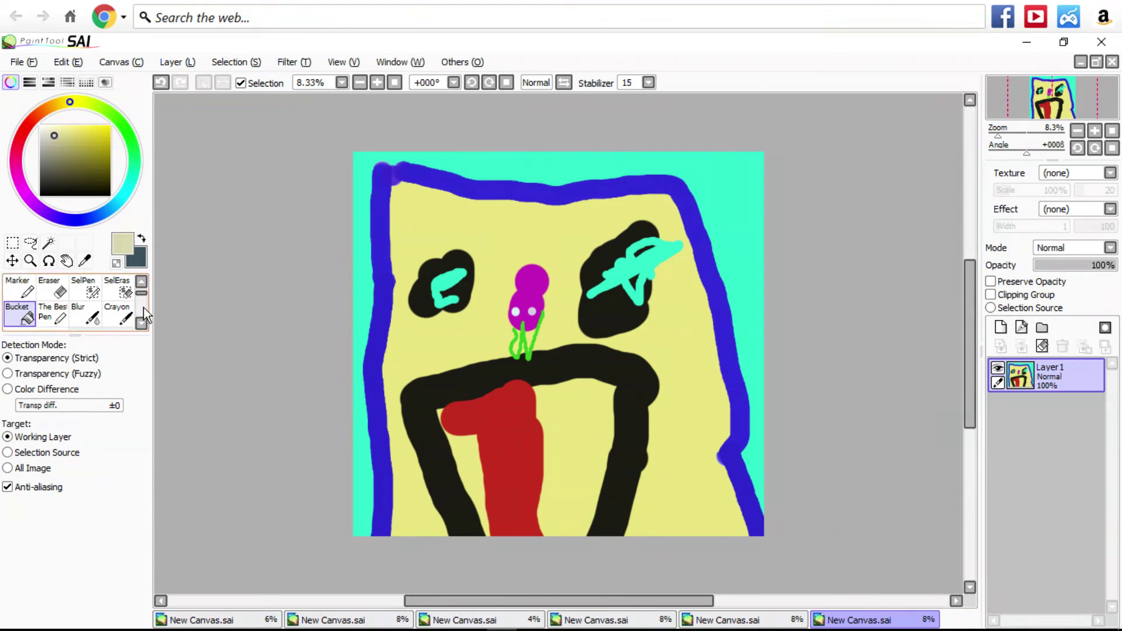
pyautogui.click(141, 282)
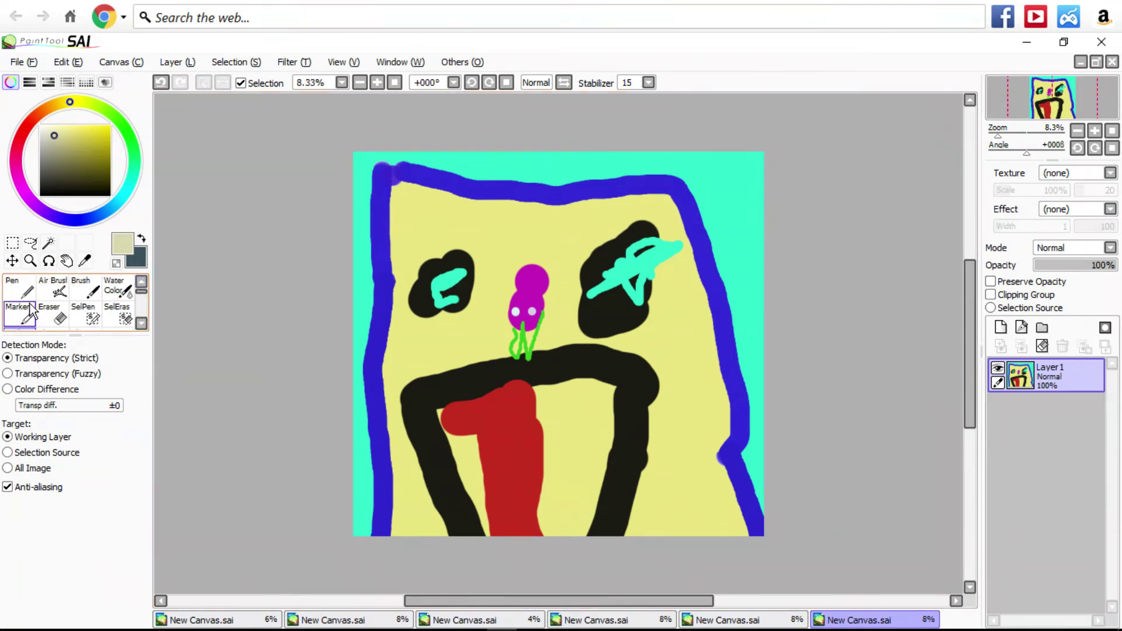
pyautogui.click(9, 298)
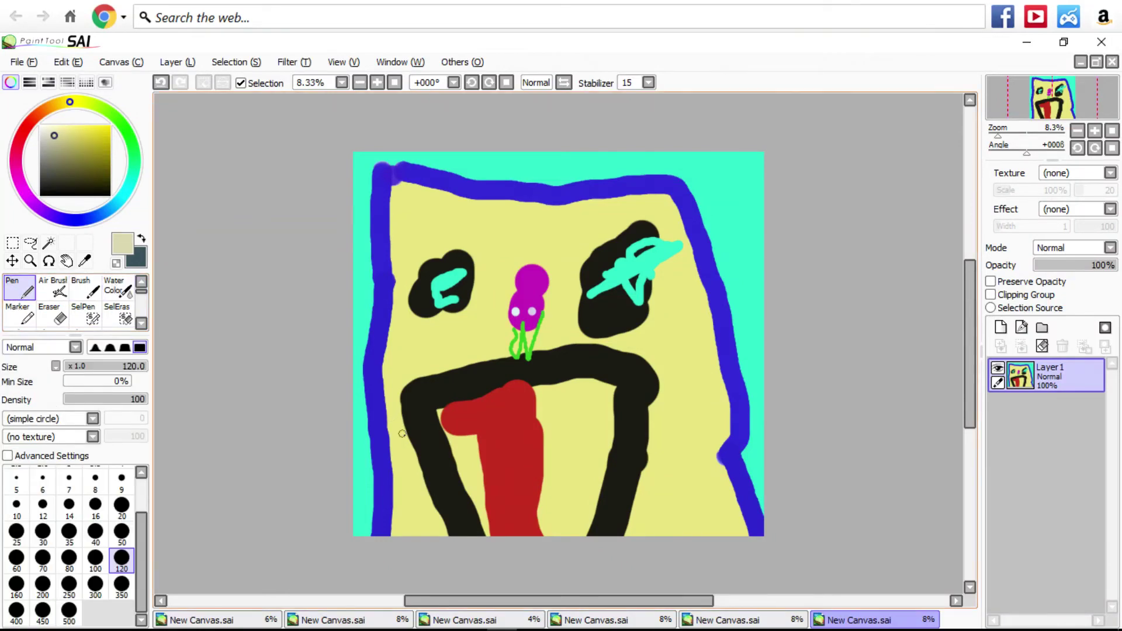
pyautogui.click(43, 584)
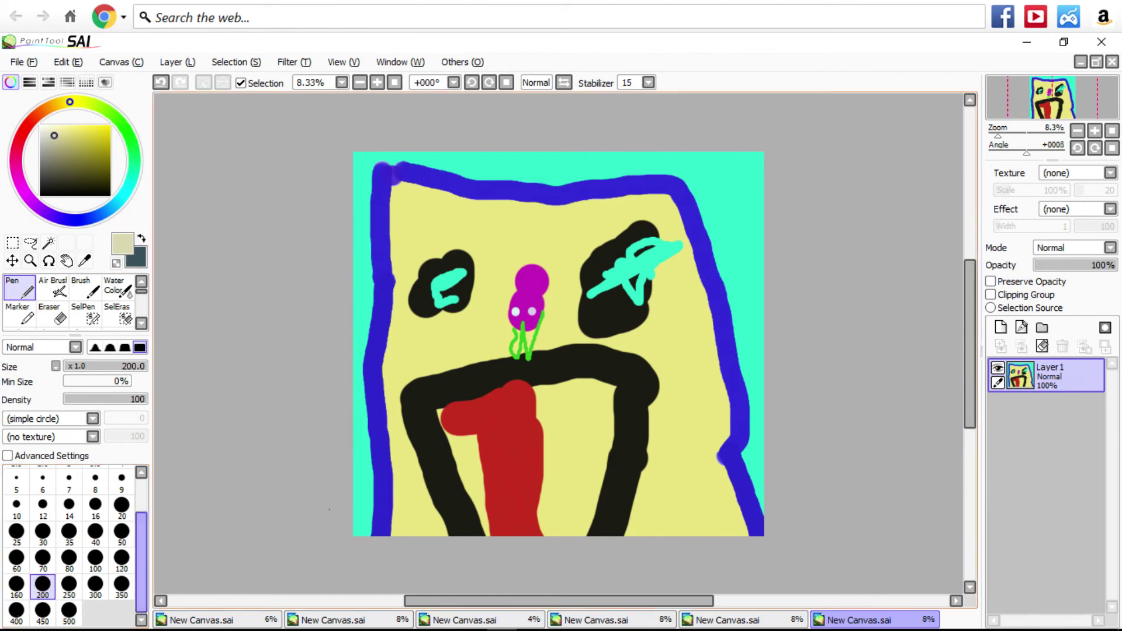
pyautogui.click(719, 194)
pyautogui.click(732, 266)
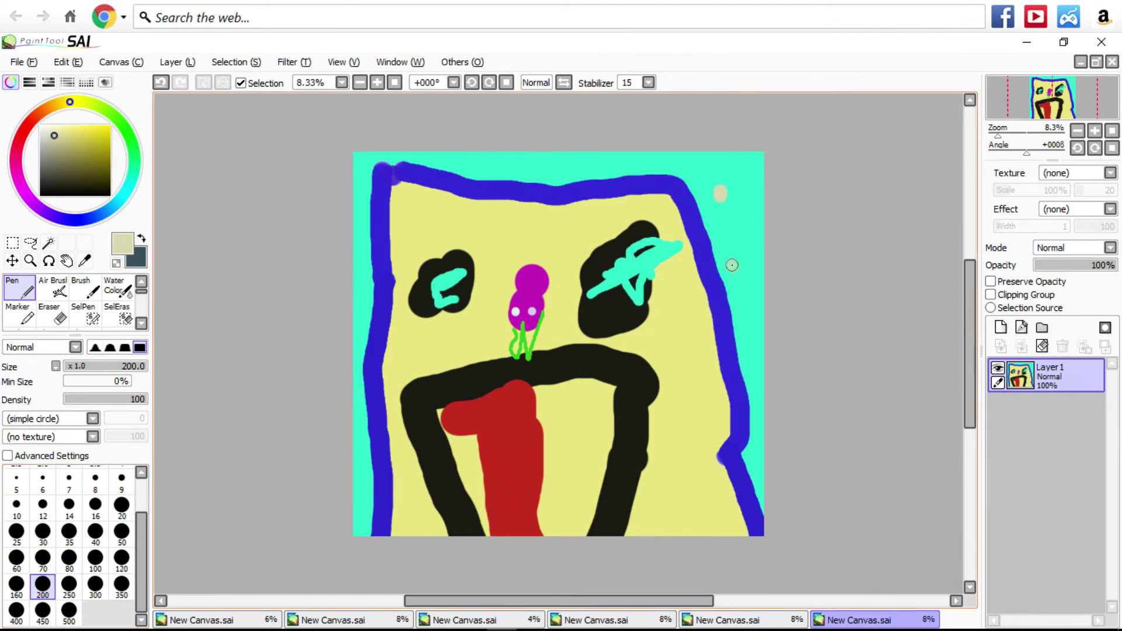
pyautogui.click(758, 355)
pyautogui.click(363, 225)
pyautogui.click(398, 302)
pyautogui.click(364, 304)
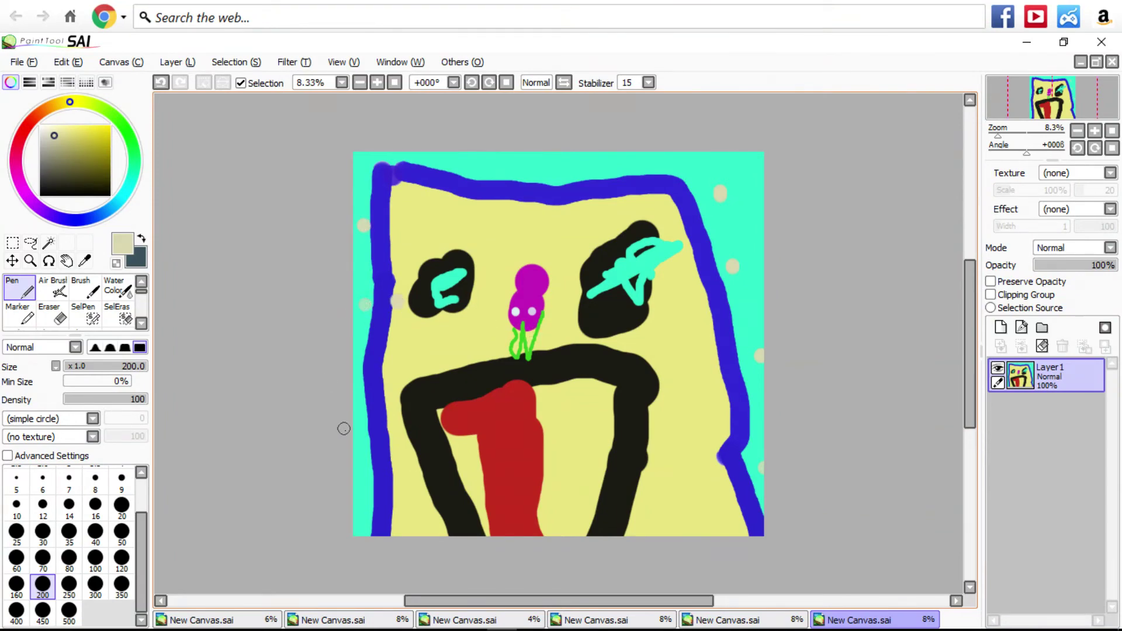
pyautogui.click(375, 519)
pyautogui.click(513, 190)
# Draw loose pale beige strokes across the forehead and the canvas's upper edge with the Pen at size 200.
pyautogui.moveTo(490, 149)
pyautogui.mouseDown()
pyautogui.moveTo(463, 144)
pyautogui.moveTo(476, 213)
pyautogui.moveTo(529, 235)
pyautogui.mouseUp()
pyautogui.moveTo(602, 198)
pyautogui.mouseDown()
pyautogui.moveTo(581, 164)
pyautogui.moveTo(584, 214)
pyautogui.mouseUp()
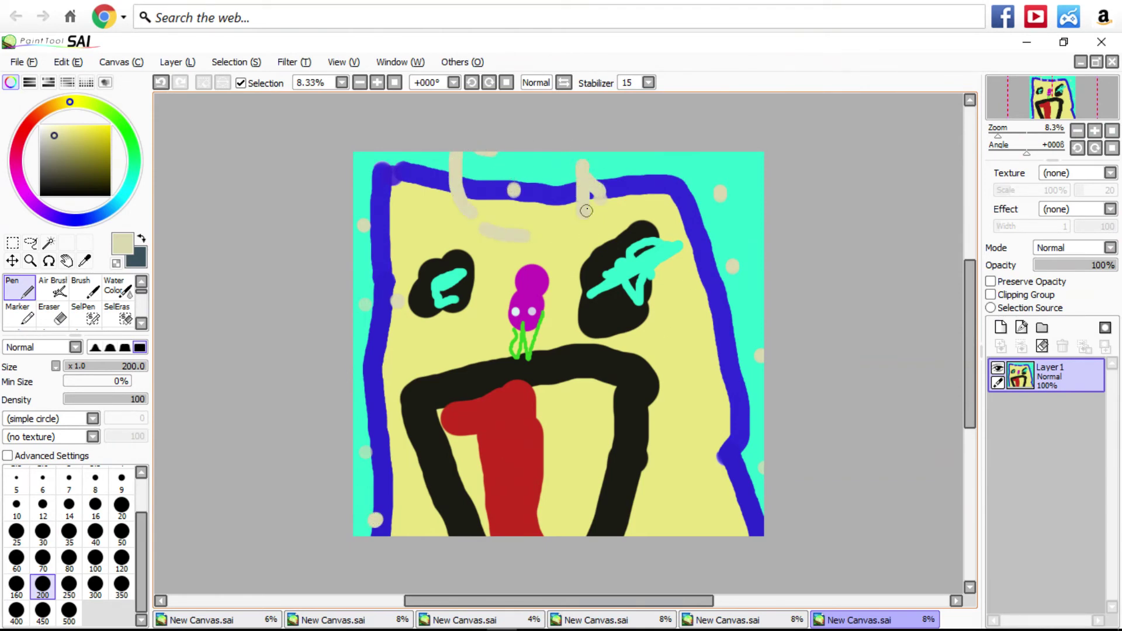
pyautogui.moveTo(617, 177); pyautogui.dragTo(626, 155)
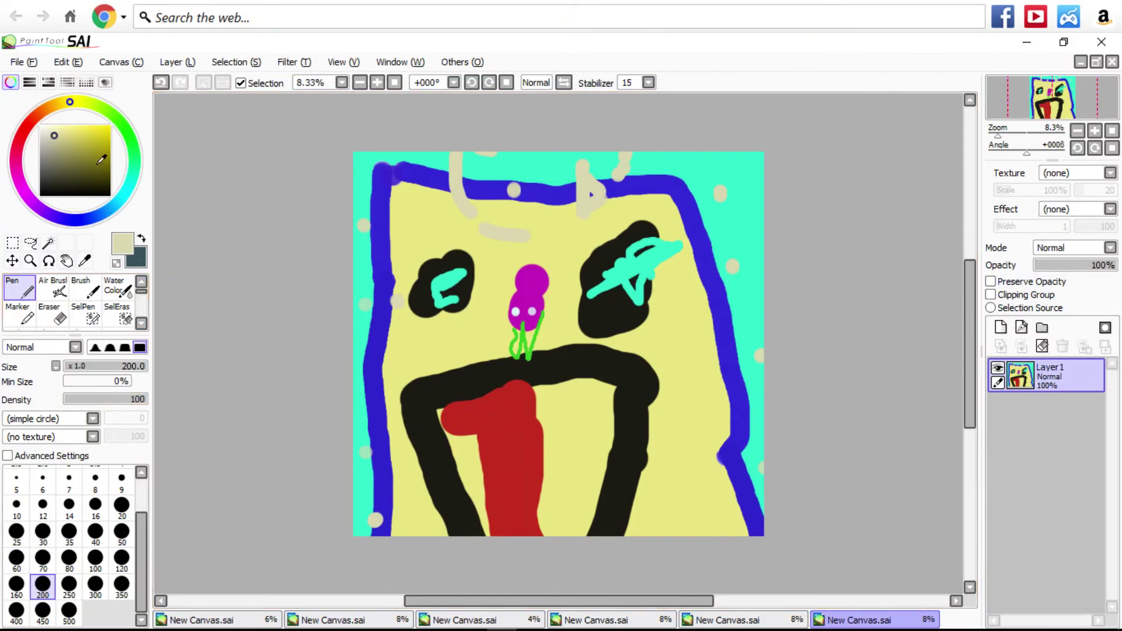
# Paint mustard yellow strokes in the lower-right and lower-left corners of the canvas with the Pen at size 200.
pyautogui.click(103, 134)
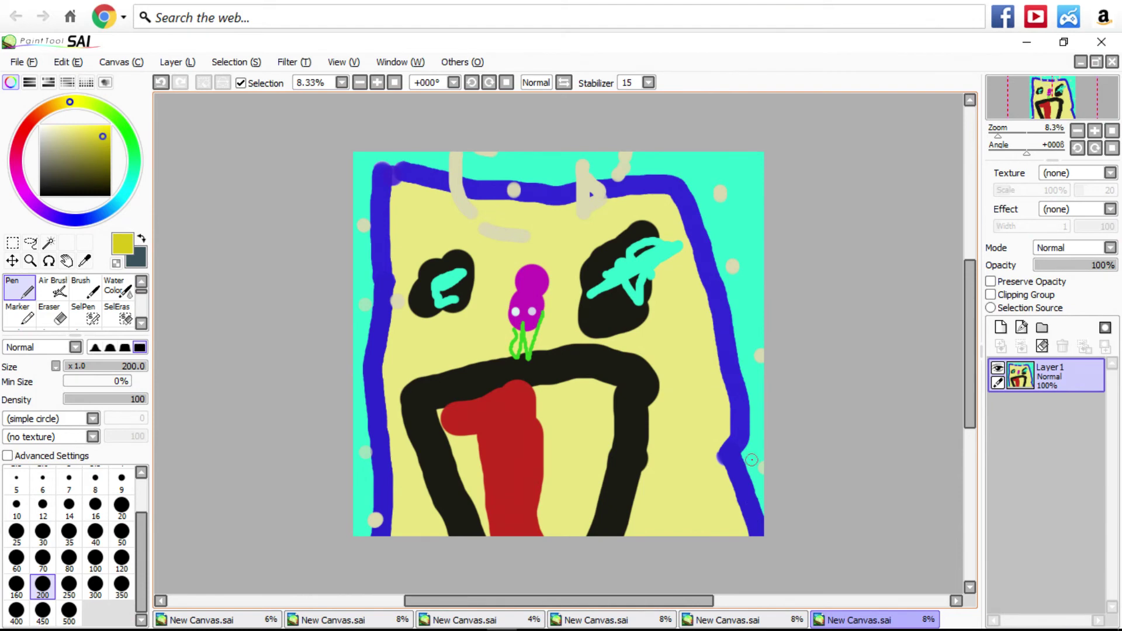
pyautogui.moveTo(751, 454); pyautogui.dragTo(761, 509)
pyautogui.moveTo(357, 470)
pyautogui.mouseDown()
pyautogui.moveTo(356, 513)
pyautogui.moveTo(371, 521)
pyautogui.moveTo(391, 468)
pyautogui.moveTo(368, 507)
pyautogui.mouseUp()
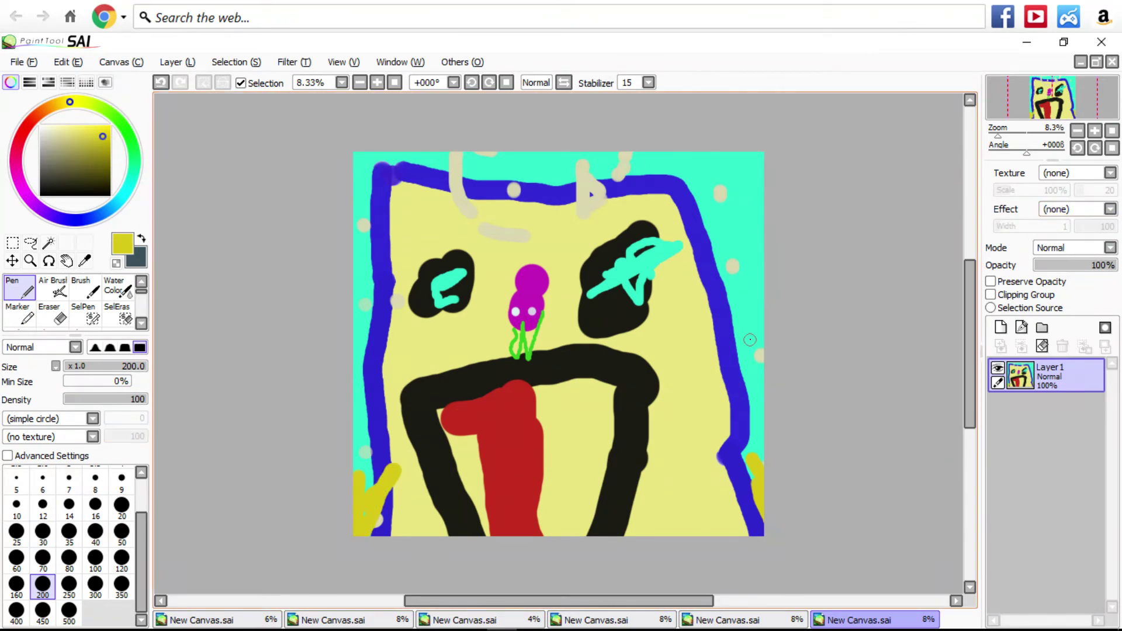
# Sketch a small light gray figure outline over the mustard strokes in the lower-left corner with the Pen at size 30.
pyautogui.scroll(-3, 744, 321)
pyautogui.scroll(5, 744, 321)
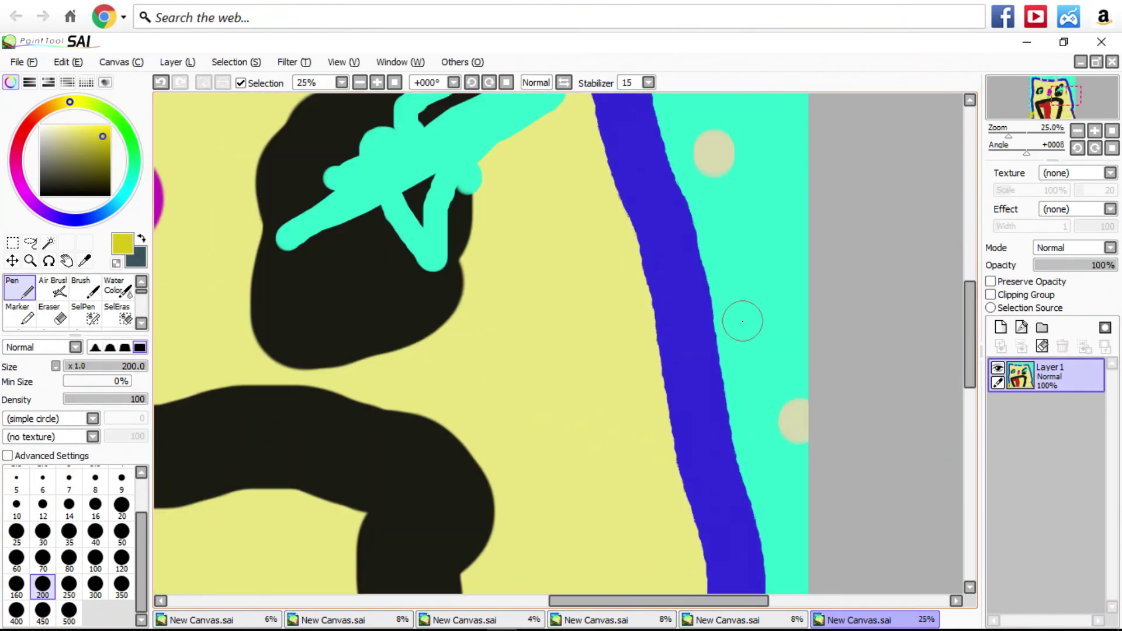
pyautogui.scroll(-2, 744, 320)
pyautogui.scroll(-3, 744, 320)
pyautogui.scroll(4, 674, 309)
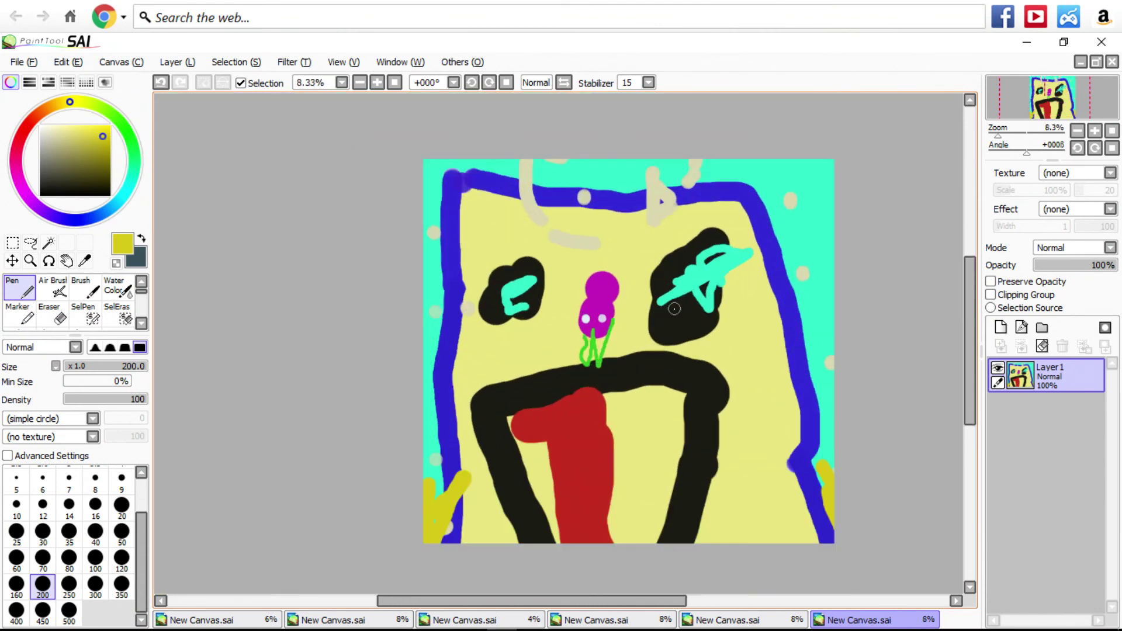
pyautogui.scroll(1, 675, 309)
pyautogui.scroll(-3, 656, 306)
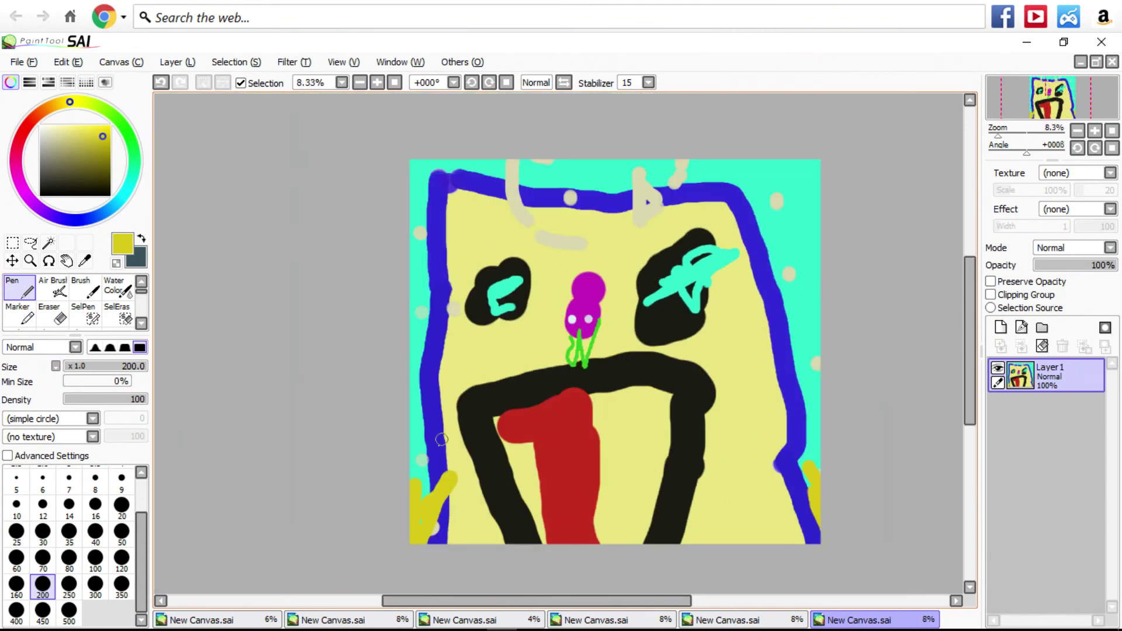
pyautogui.scroll(2, 406, 548)
pyautogui.scroll(2, 405, 549)
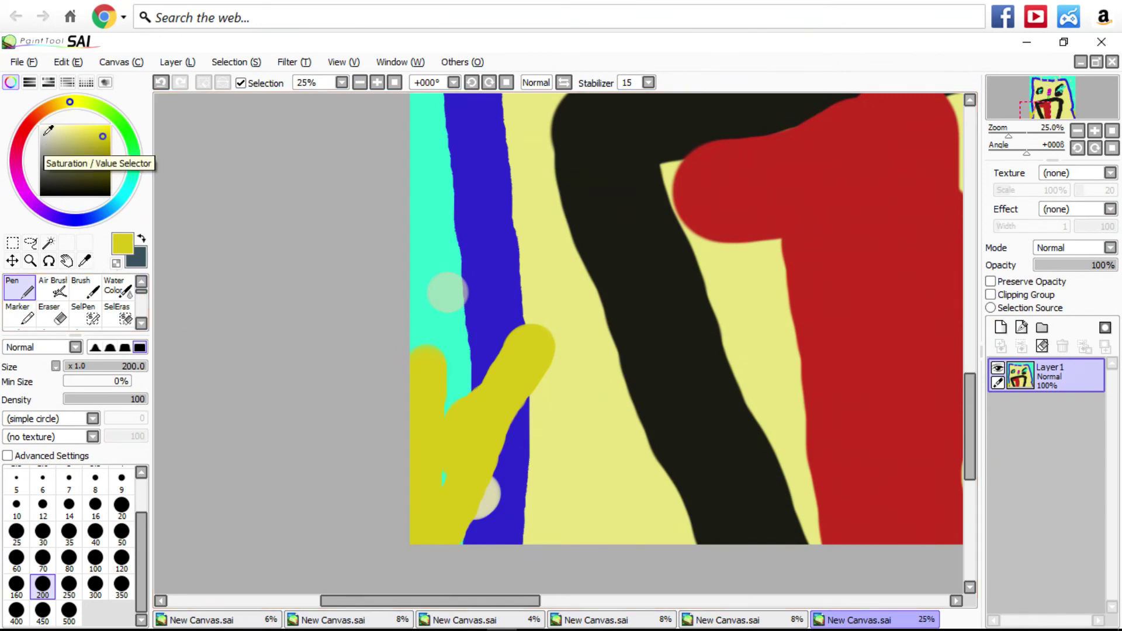
pyautogui.click(44, 135)
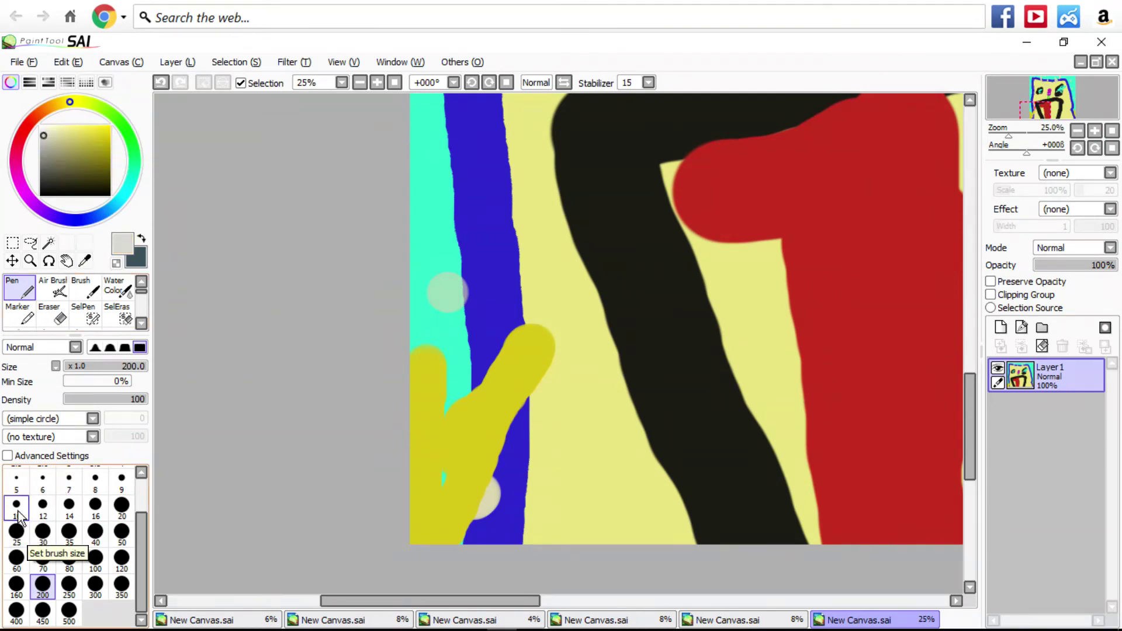
pyautogui.click(42, 532)
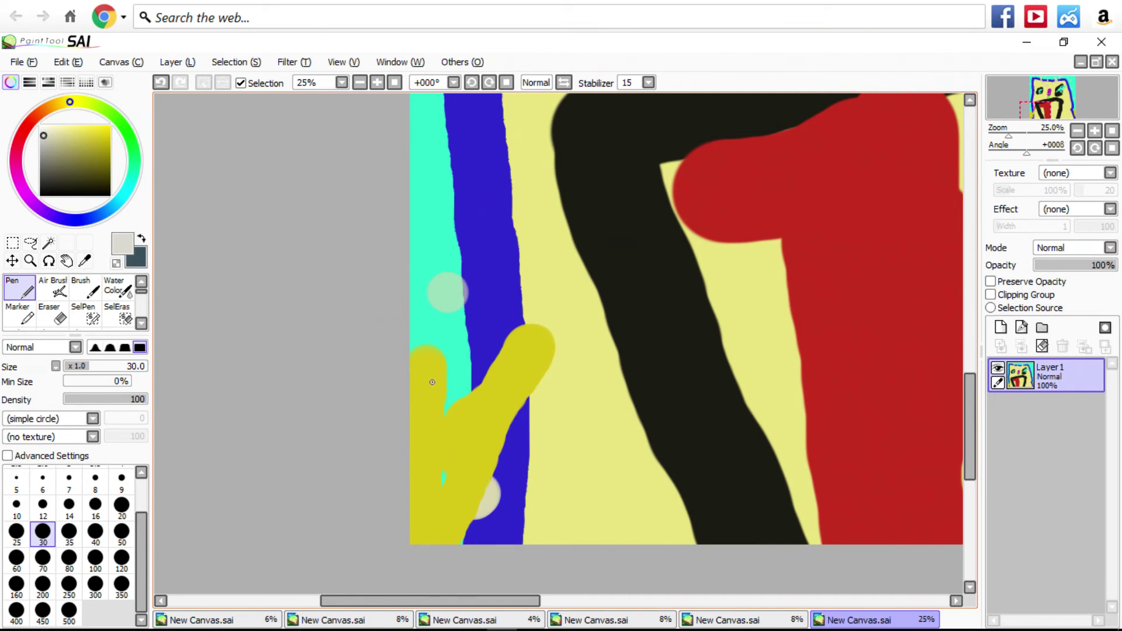
pyautogui.moveTo(432, 383)
pyautogui.mouseDown()
pyautogui.moveTo(445, 412)
pyautogui.moveTo(433, 456)
pyautogui.moveTo(445, 460)
pyautogui.moveTo(468, 452)
pyautogui.moveTo(488, 382)
pyautogui.moveTo(437, 386)
pyautogui.moveTo(448, 348)
pyautogui.moveTo(449, 389)
pyautogui.moveTo(472, 308)
pyautogui.moveTo(479, 385)
pyautogui.moveTo(445, 412)
pyautogui.mouseUp()
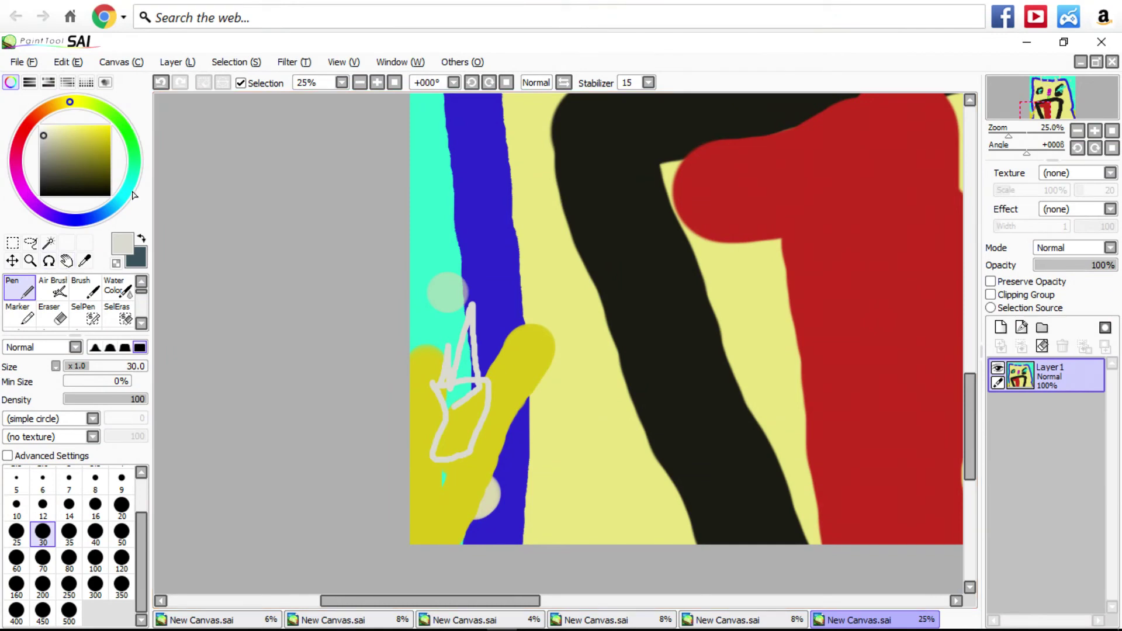
# Add a short teal curve and dot inside the light gray figure with the Pen at size 30.
pyautogui.click(132, 192)
pyautogui.click(101, 145)
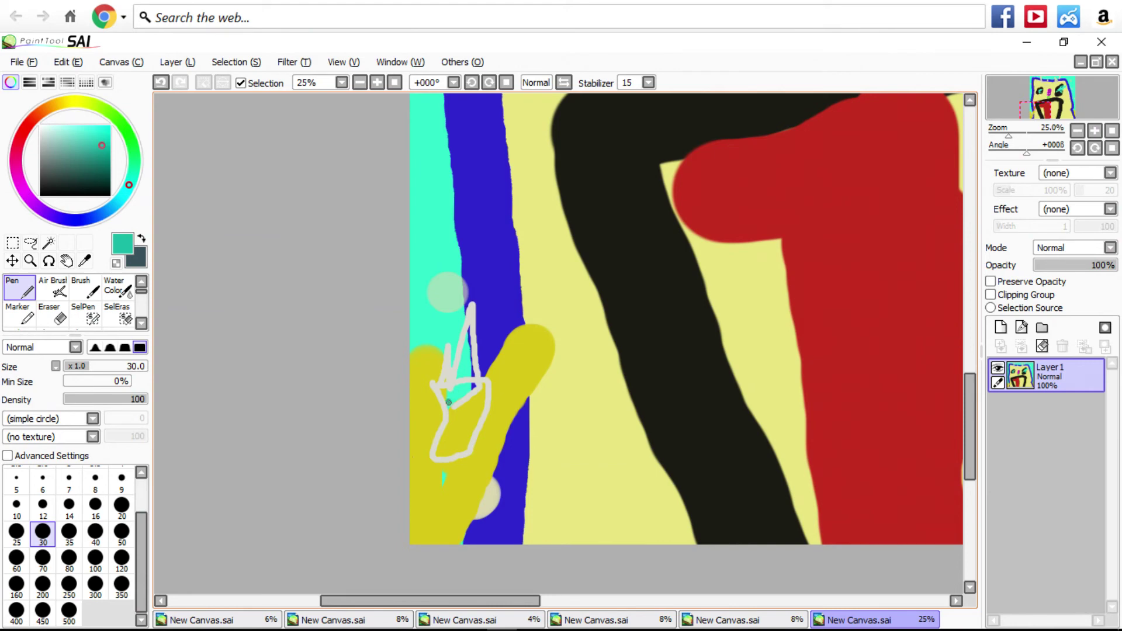
pyautogui.moveTo(448, 402); pyautogui.dragTo(487, 411)
# Draw a dark red four-sided outline just below the light gray figure with the Pen at size 30.
pyautogui.click(32, 121)
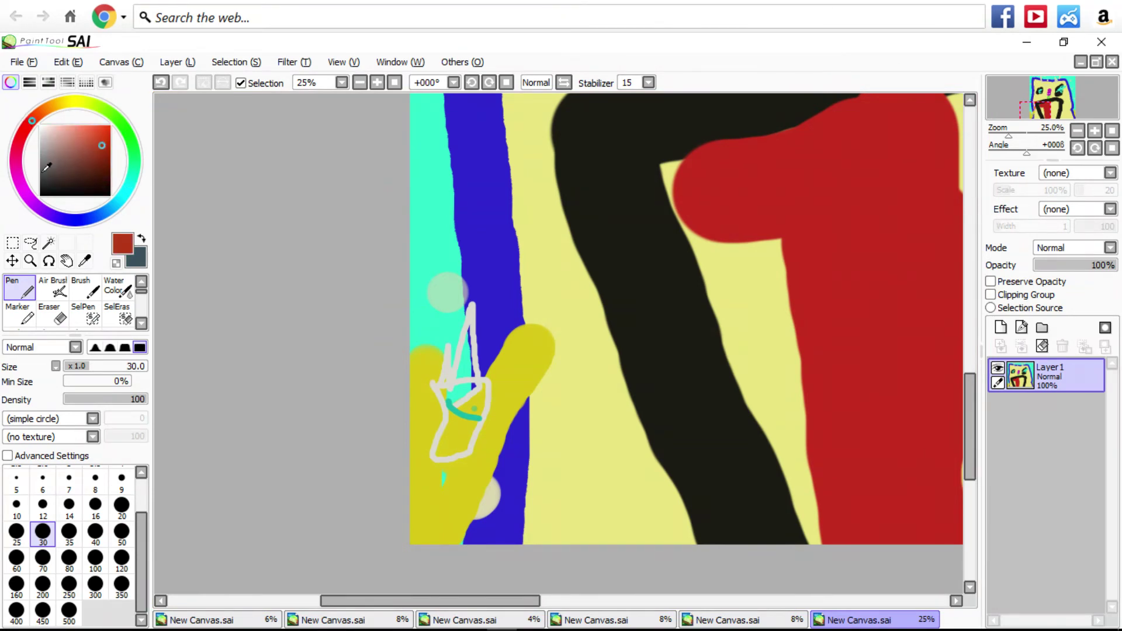
pyautogui.click(105, 156)
pyautogui.moveTo(416, 452); pyautogui.dragTo(436, 507)
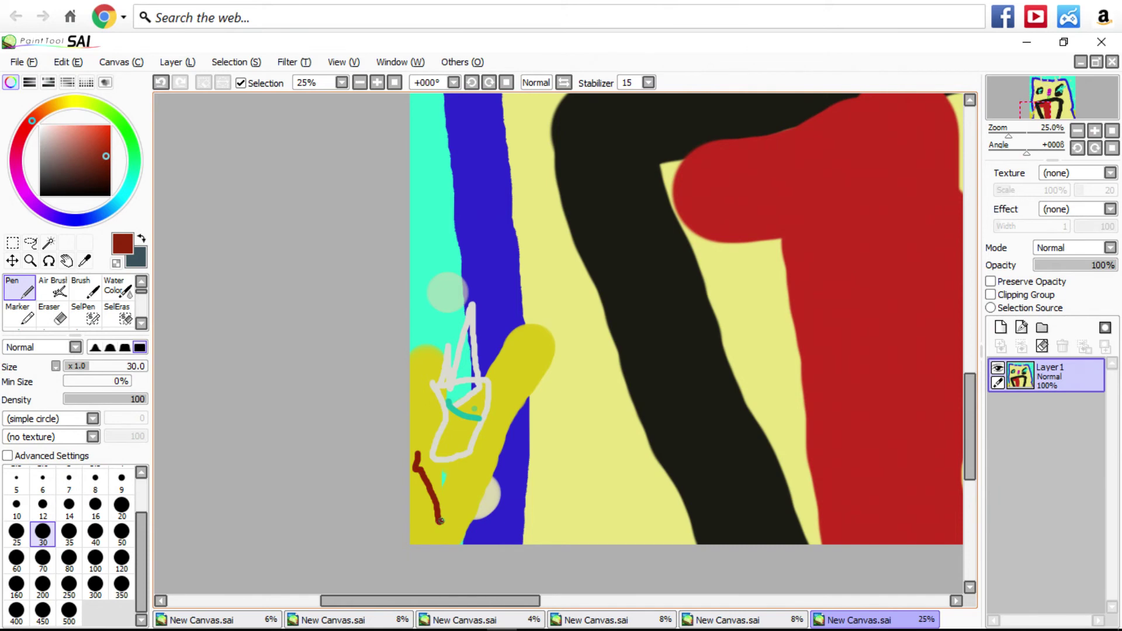
pyautogui.moveTo(454, 482); pyautogui.dragTo(447, 449)
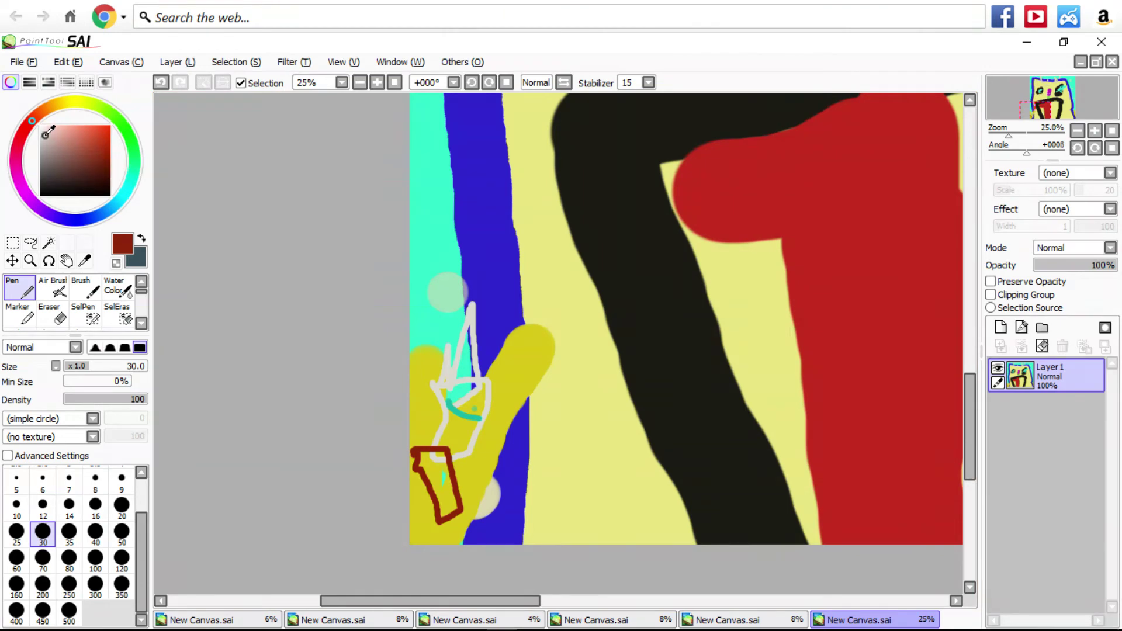
# Draw gray strokes running down through the dark red outline with the Pen at size 30.
pyautogui.click(40, 144)
pyautogui.moveTo(716, 614)
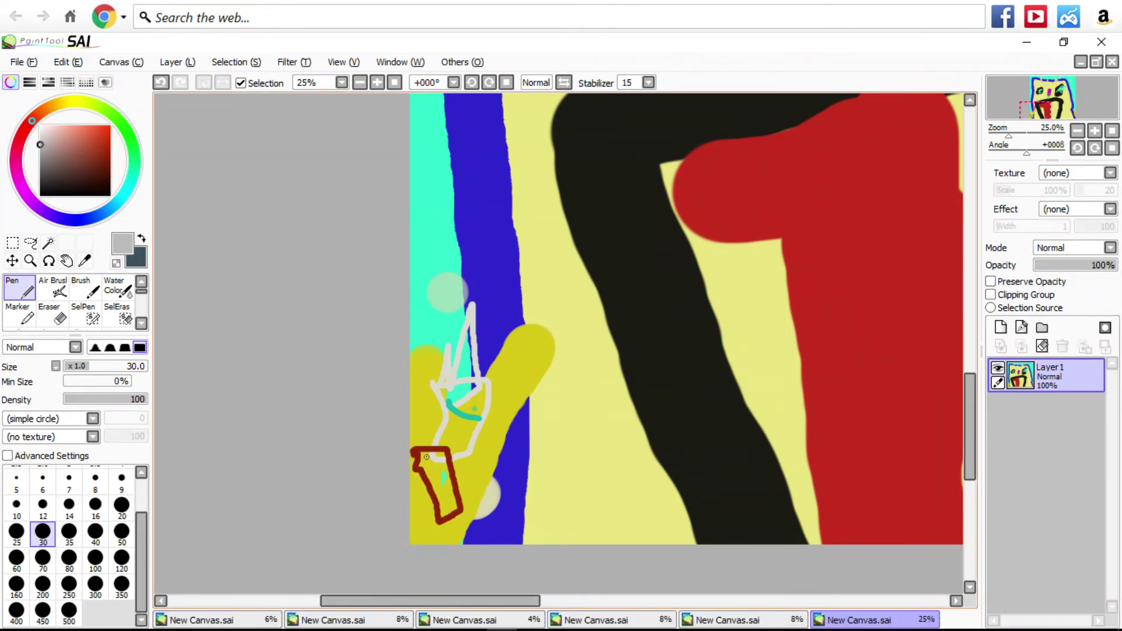
pyautogui.moveTo(427, 478); pyautogui.dragTo(439, 540)
pyautogui.moveTo(437, 464); pyautogui.dragTo(436, 583)
# Create a new canvas of 6000 x 5616 pixels at 118.111 pixel/cm.
pyautogui.scroll(2, 667, 414)
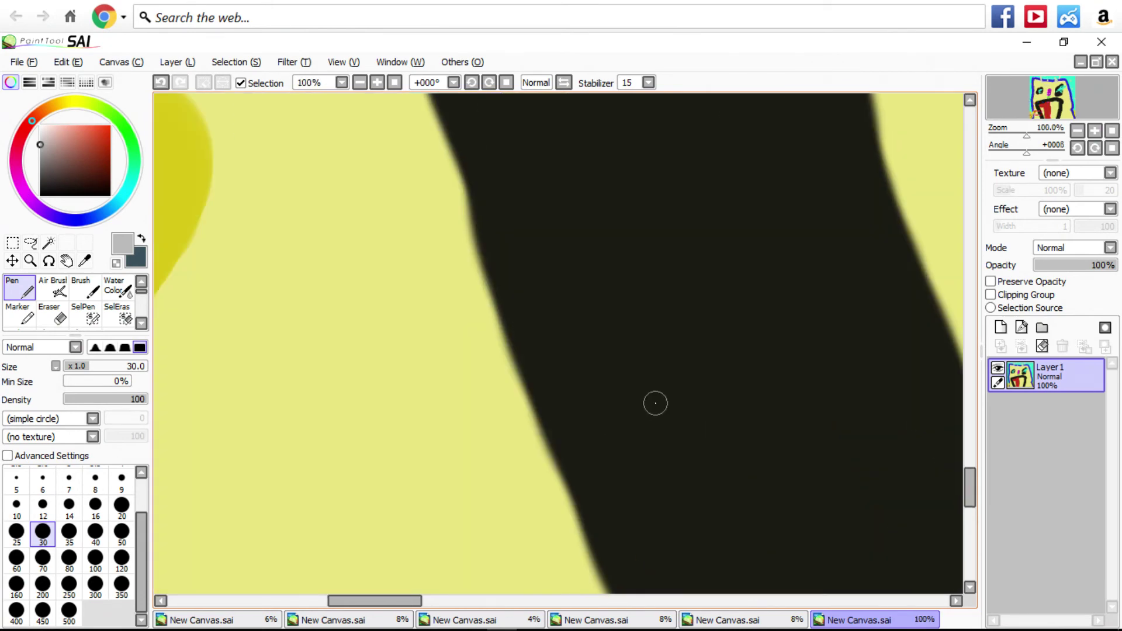
pyautogui.scroll(-6, 653, 401)
pyautogui.scroll(1, 653, 401)
pyautogui.scroll(2, 672, 394)
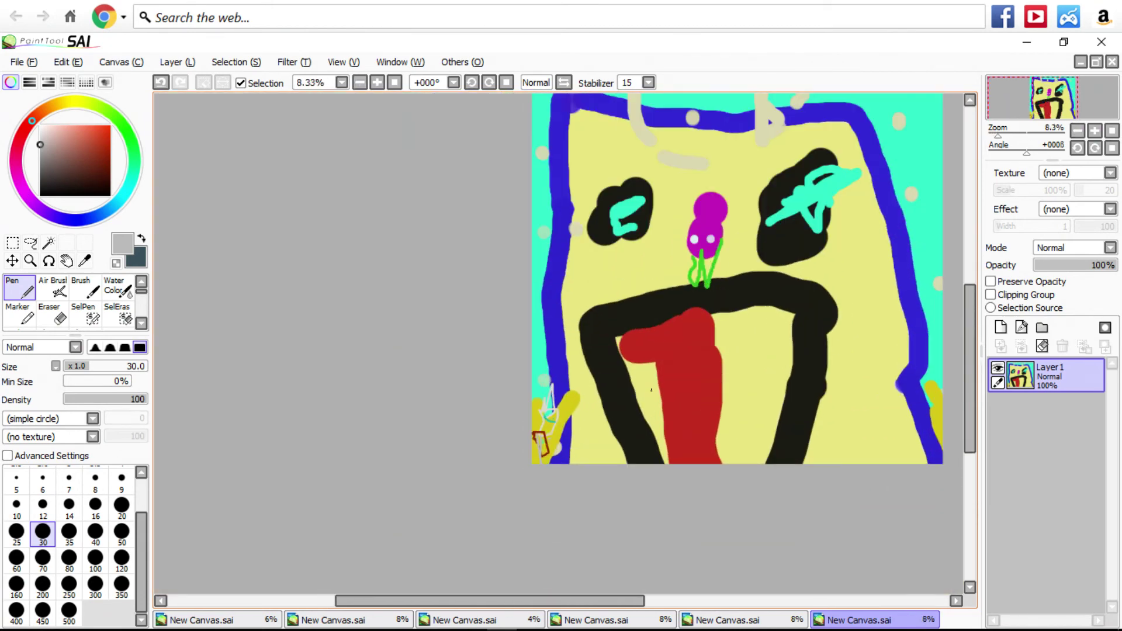
pyautogui.scroll(-1, 671, 395)
pyautogui.click(17, 62)
pyautogui.click(30, 82)
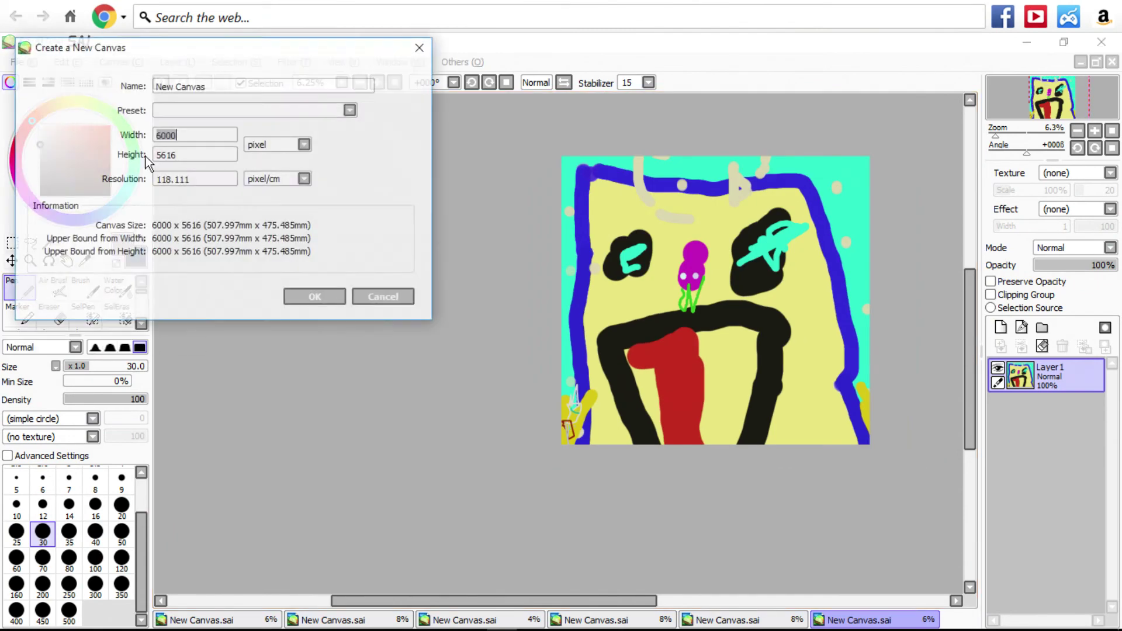
pyautogui.click(311, 300)
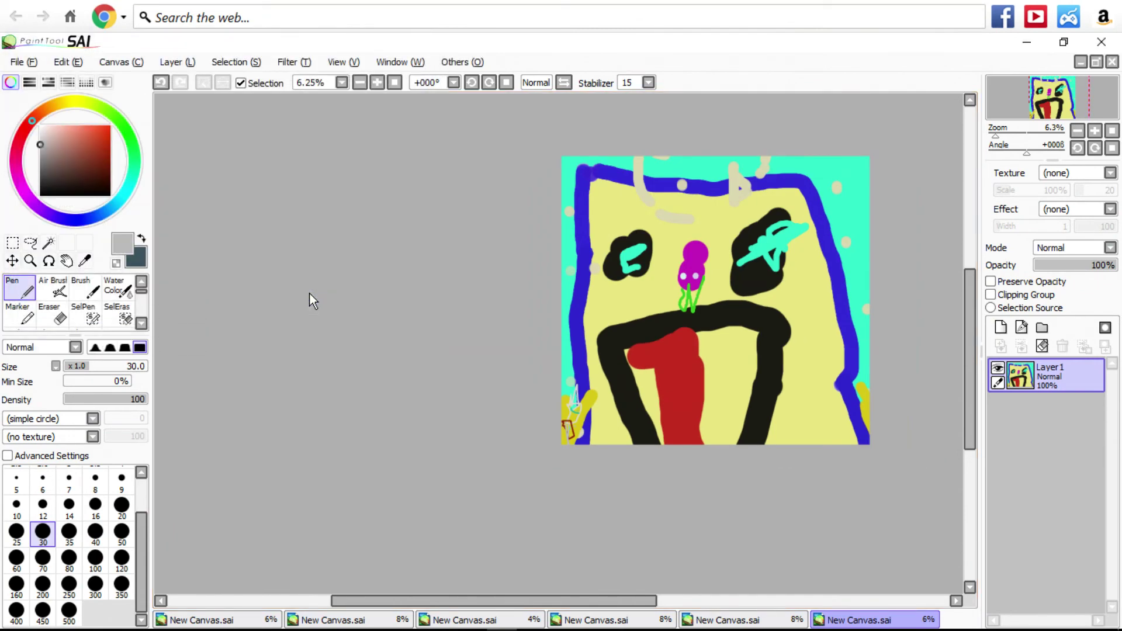
# Paint the upper-left corner of the blank canvas solid bright red with the Pen at size 500.
pyautogui.moveTo(109, 185); pyautogui.dragTo(108, 105)
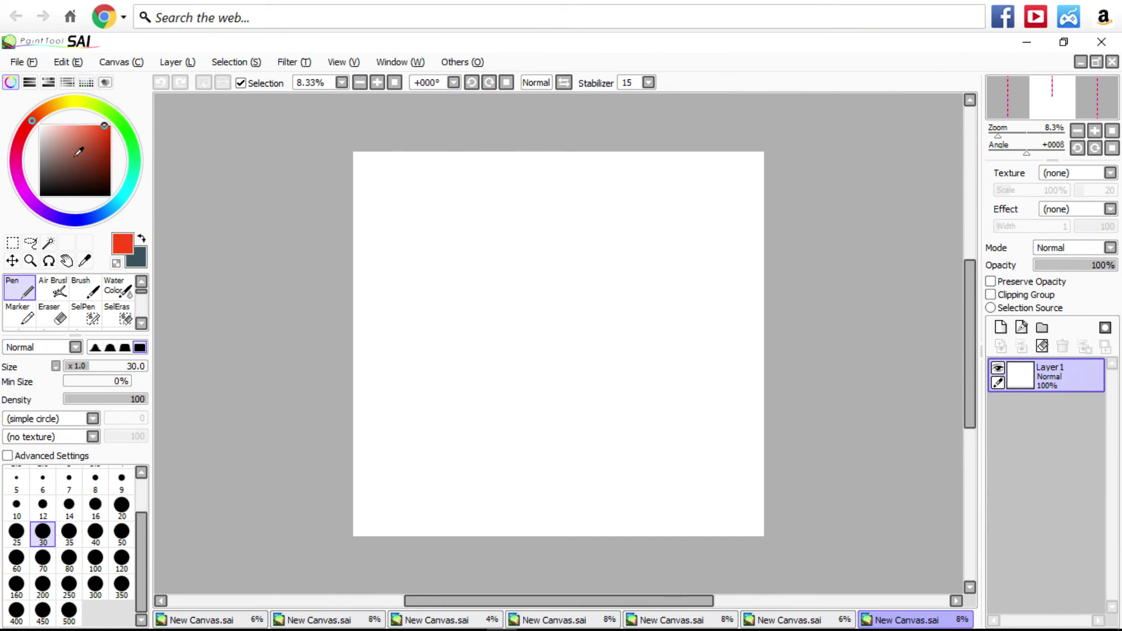
pyautogui.click(21, 134)
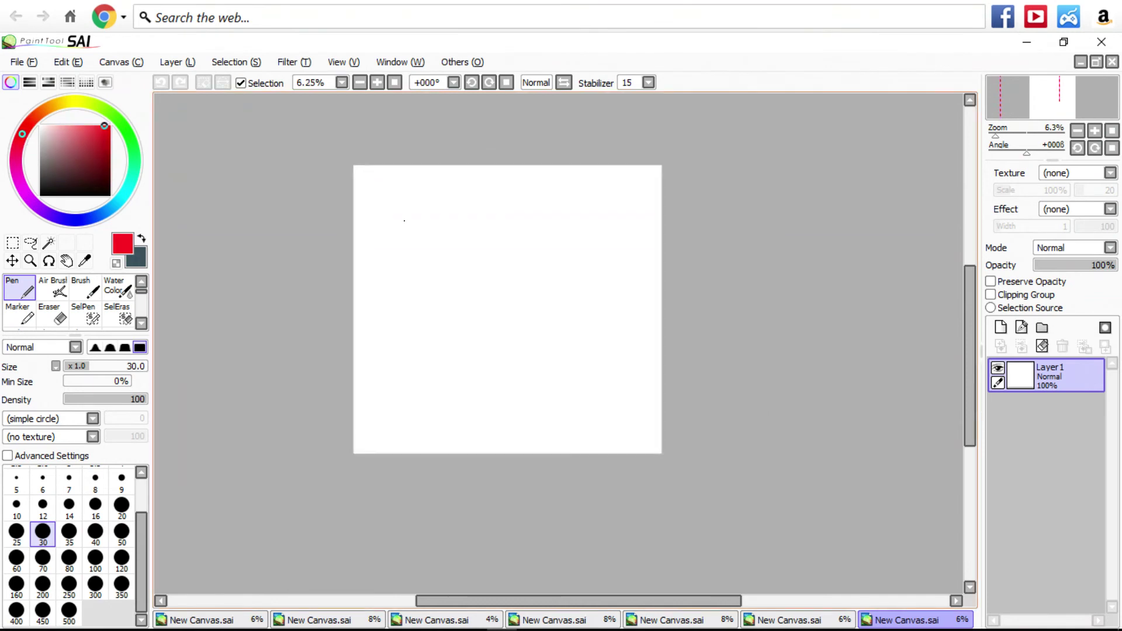
pyautogui.click(69, 611)
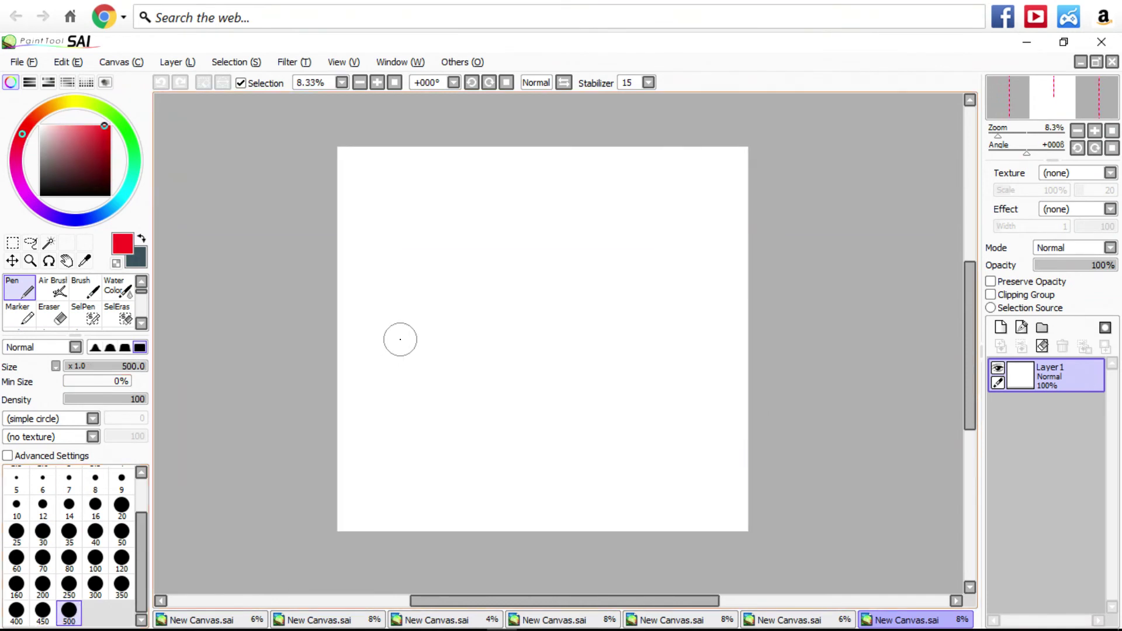
pyautogui.moveTo(321, 528)
pyautogui.mouseDown()
pyautogui.moveTo(545, 111)
pyautogui.moveTo(361, 141)
pyautogui.mouseUp()
pyautogui.hotkey('ctrl', 'z')
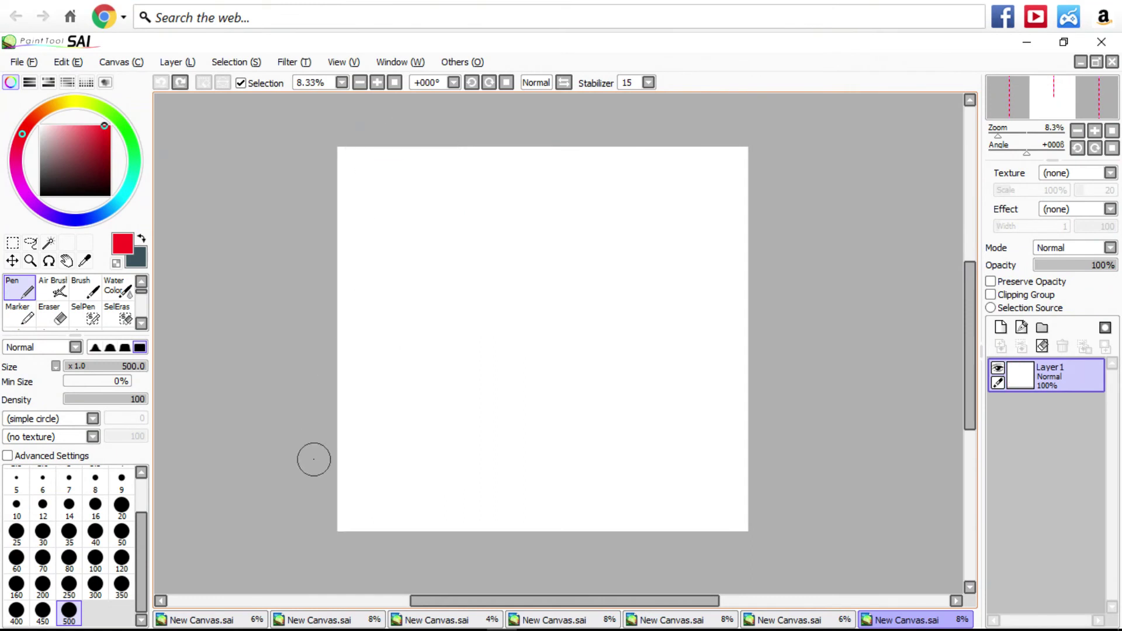
pyautogui.moveTo(314, 456); pyautogui.dragTo(502, 136)
pyautogui.moveTo(373, 133)
pyautogui.mouseDown()
pyautogui.moveTo(354, 341)
pyautogui.moveTo(326, 409)
pyautogui.mouseUp()
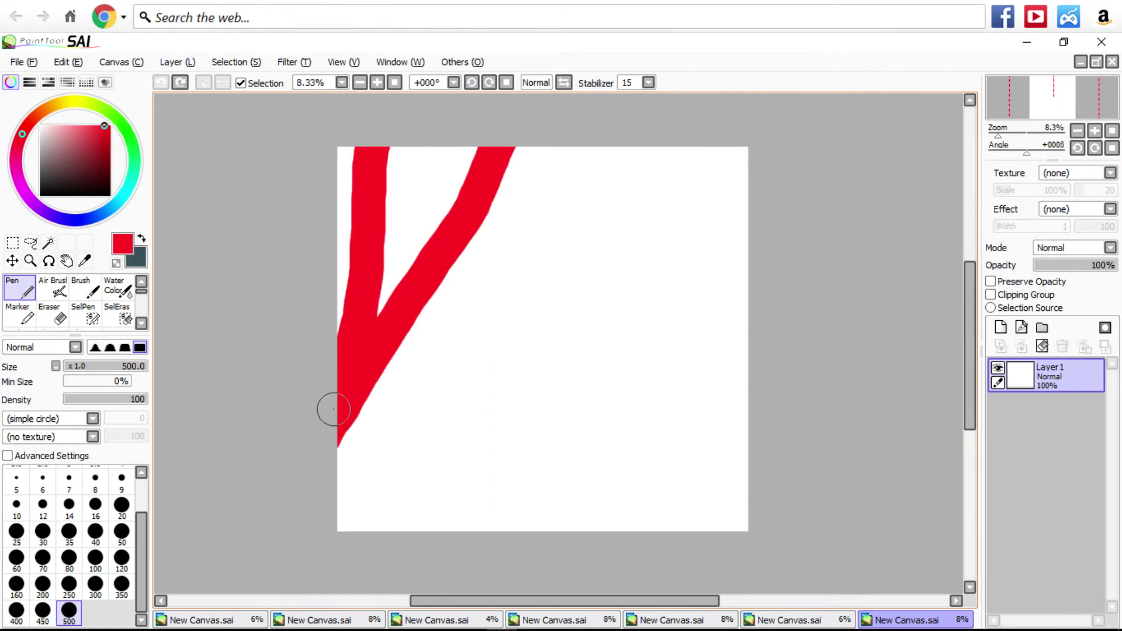
pyautogui.moveTo(307, 120)
pyautogui.mouseDown()
pyautogui.moveTo(344, 182)
pyautogui.moveTo(340, 300)
pyautogui.moveTo(426, 110)
pyautogui.moveTo(357, 315)
pyautogui.moveTo(481, 102)
pyautogui.moveTo(416, 244)
pyautogui.moveTo(415, 155)
pyautogui.mouseUp()
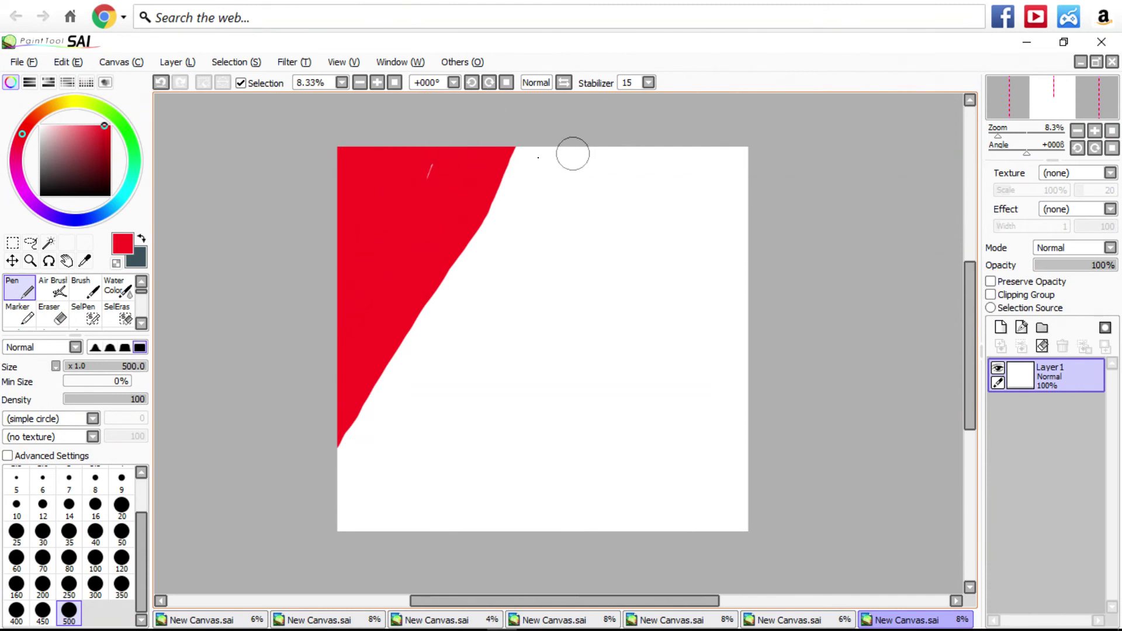
# Paint a slanted solid bright red area along the canvas's right edge with the Pen at size 500.
pyautogui.moveTo(751, 135); pyautogui.dragTo(596, 564)
pyautogui.moveTo(746, 545)
pyautogui.mouseDown()
pyautogui.moveTo(744, 377)
pyautogui.moveTo(774, 162)
pyautogui.moveTo(692, 421)
pyautogui.moveTo(635, 552)
pyautogui.moveTo(637, 519)
pyautogui.mouseUp()
pyautogui.moveTo(714, 247)
pyautogui.mouseDown()
pyautogui.moveTo(716, 385)
pyautogui.moveTo(688, 496)
pyautogui.mouseUp()
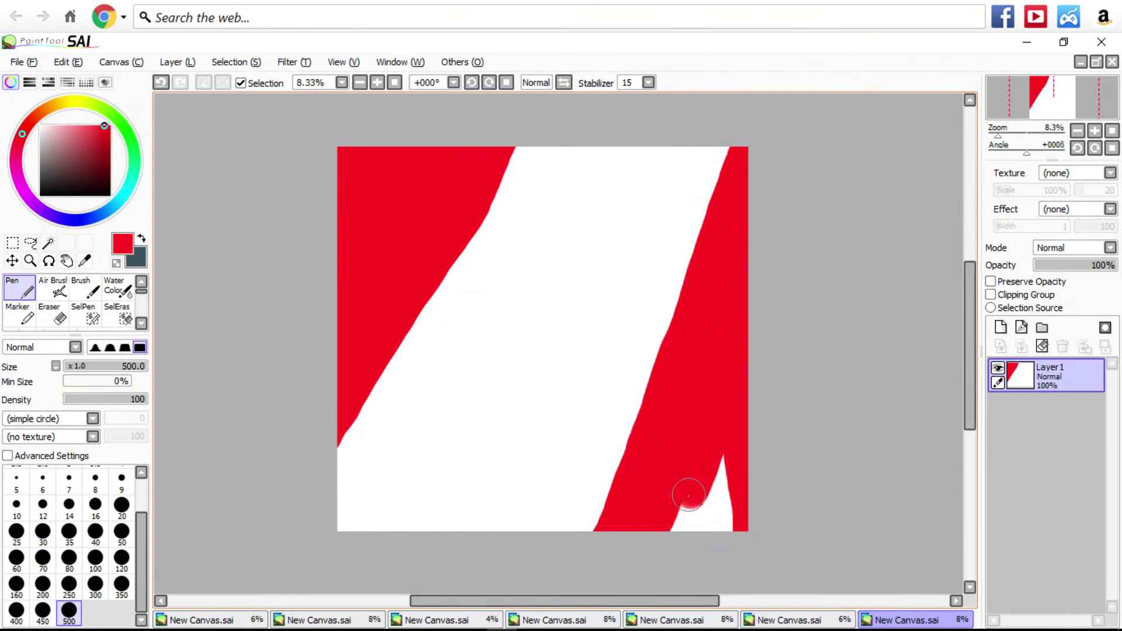
# Paint a bright red three-lobed leaf shape with a short stem in the upper part of the white band.
pyautogui.scroll(2, 555, 233)
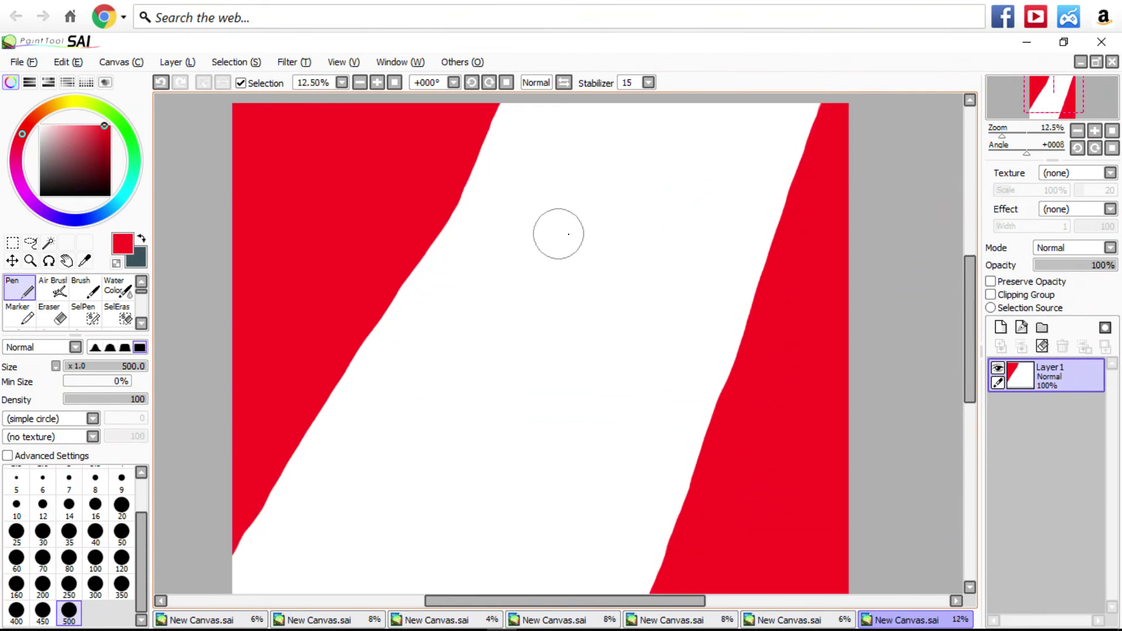
pyautogui.moveTo(523, 330)
pyautogui.mouseDown()
pyautogui.moveTo(511, 291)
pyautogui.moveTo(525, 257)
pyautogui.moveTo(556, 293)
pyautogui.moveTo(600, 267)
pyautogui.moveTo(619, 235)
pyautogui.moveTo(635, 293)
pyautogui.moveTo(665, 292)
pyautogui.moveTo(698, 268)
pyautogui.moveTo(671, 304)
pyautogui.moveTo(594, 339)
pyautogui.moveTo(529, 350)
pyautogui.moveTo(553, 340)
pyautogui.moveTo(548, 383)
pyautogui.moveTo(514, 428)
pyautogui.moveTo(560, 387)
pyautogui.mouseUp()
pyautogui.scroll(-5, 587, 315)
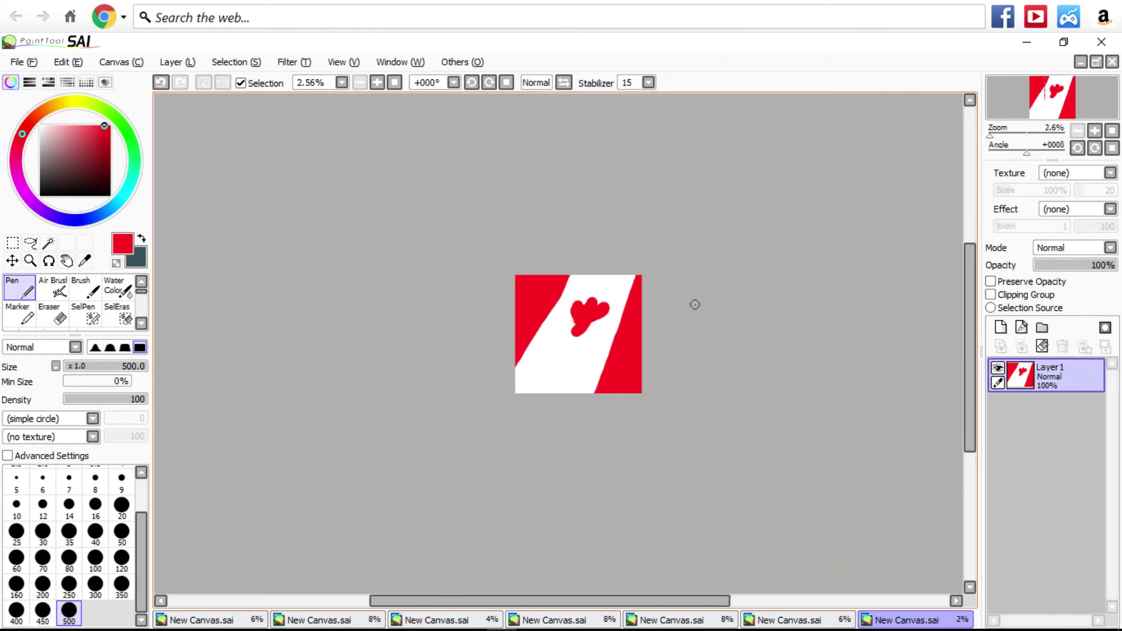
pyautogui.scroll(3, 694, 304)
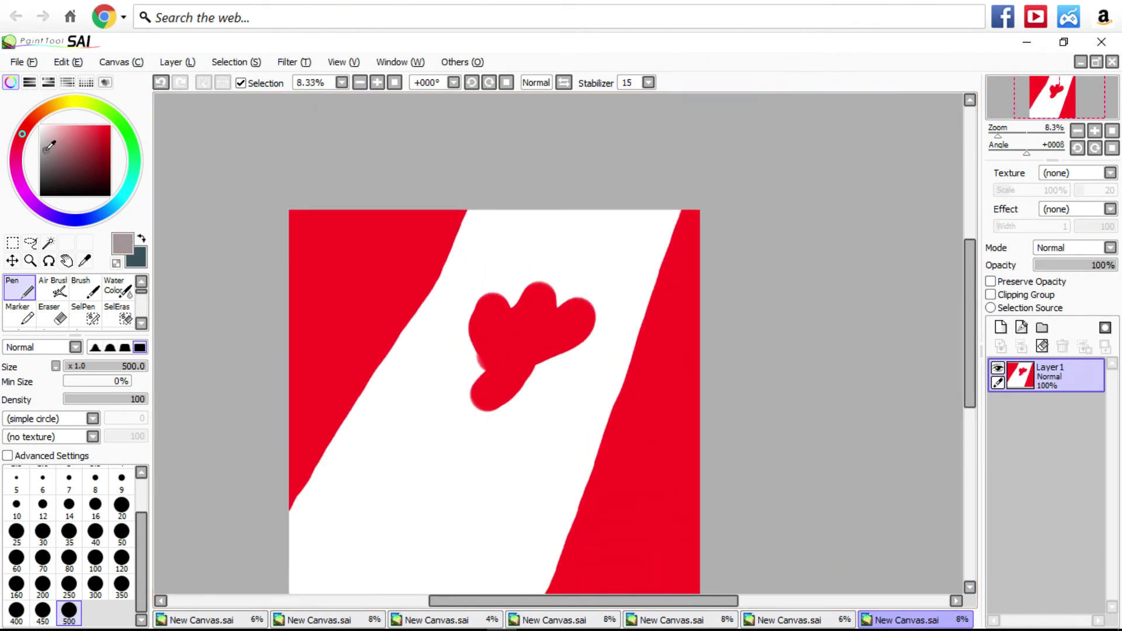
# Paint a small filled pale cyan oval in the upper-left red area with the Pen at size 80.
pyautogui.moveTo(112, 214); pyautogui.dragTo(124, 200)
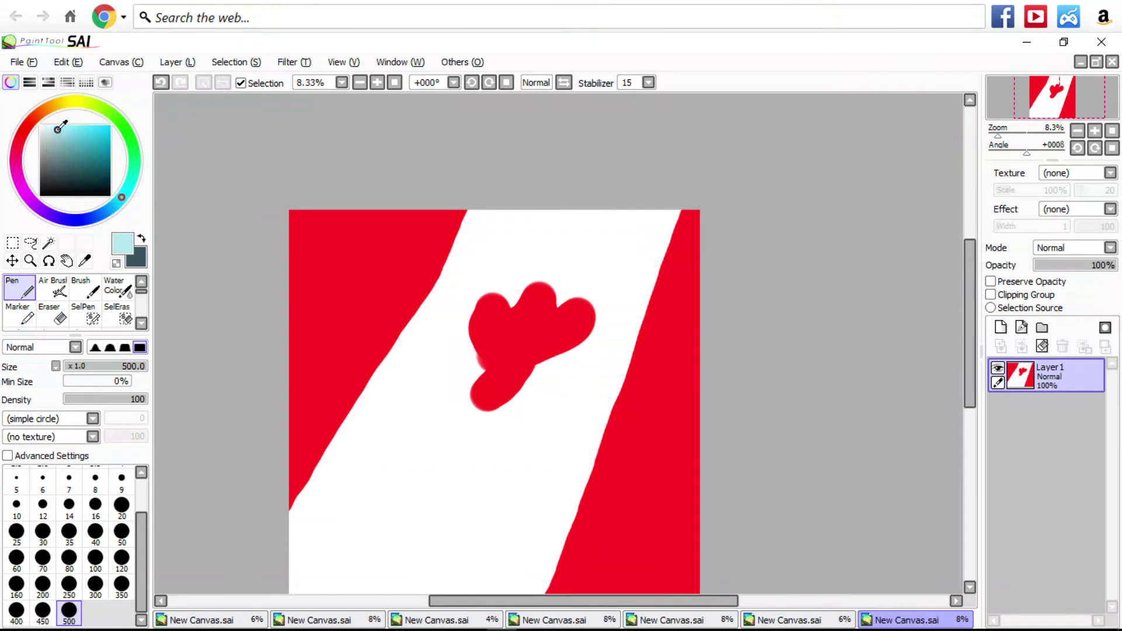
pyautogui.scroll(1, 293, 258)
pyautogui.click(63, 575)
pyautogui.scroll(5, 315, 215)
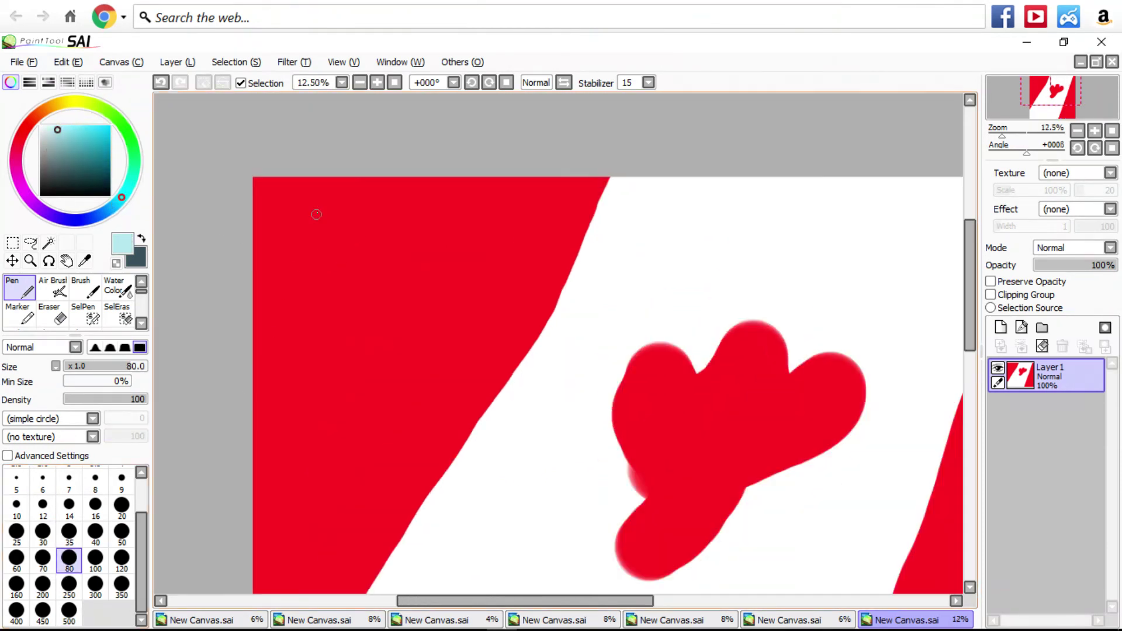
pyautogui.scroll(2, 426, 257)
pyautogui.moveTo(425, 257)
pyautogui.mouseDown()
pyautogui.moveTo(365, 295)
pyautogui.moveTo(490, 375)
pyautogui.moveTo(411, 261)
pyautogui.mouseUp()
pyautogui.scroll(-2, 483, 288)
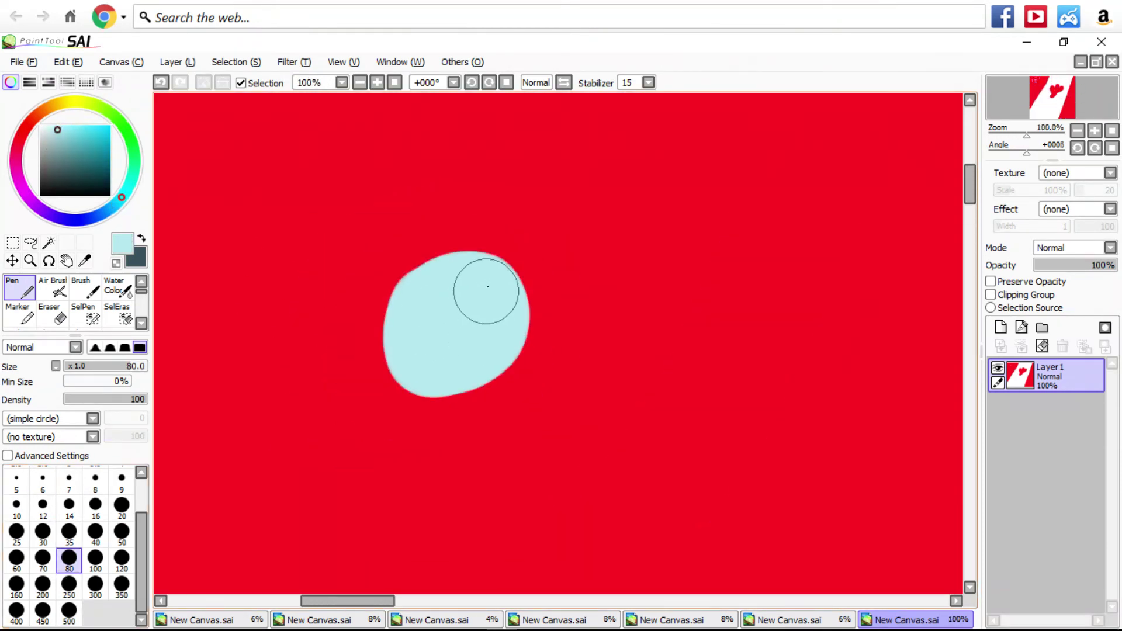
# Add bent pale cyan limbs around the oval to form a small five-limbed figure.
pyautogui.scroll(1, 488, 320)
pyautogui.moveTo(488, 320)
pyautogui.mouseDown()
pyautogui.moveTo(598, 162)
pyautogui.moveTo(561, 117)
pyautogui.mouseUp()
pyautogui.moveTo(452, 334)
pyautogui.mouseDown()
pyautogui.moveTo(494, 344)
pyautogui.moveTo(668, 265)
pyautogui.moveTo(698, 389)
pyautogui.mouseUp()
pyautogui.moveTo(421, 418)
pyautogui.mouseDown()
pyautogui.moveTo(472, 435)
pyautogui.moveTo(510, 499)
pyautogui.moveTo(414, 554)
pyautogui.mouseUp()
pyautogui.scroll(-2, 416, 408)
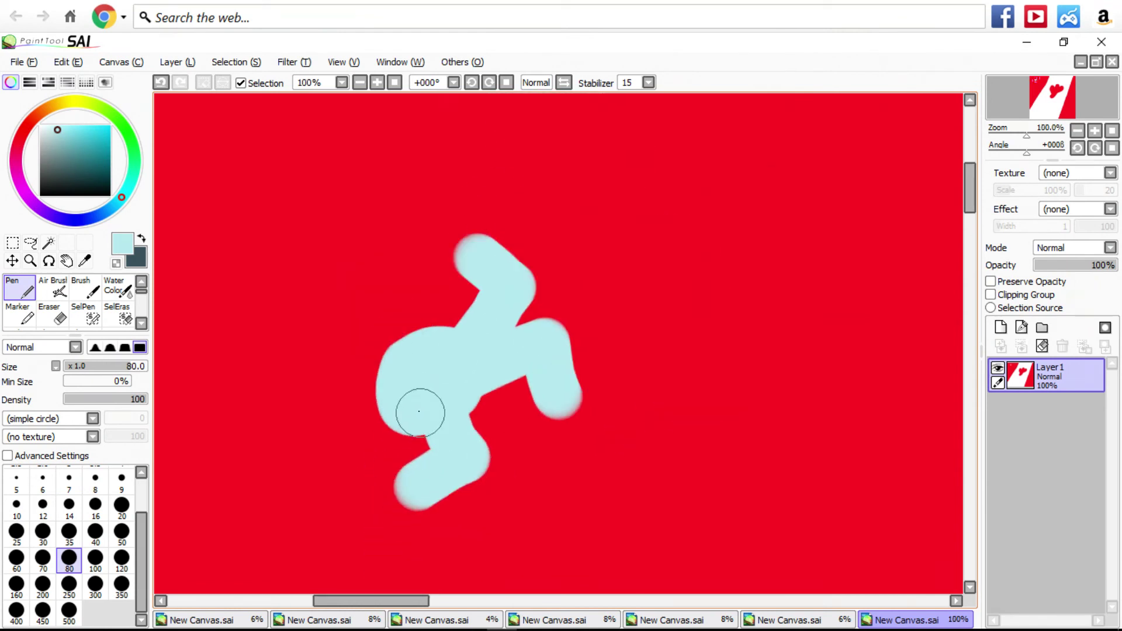
pyautogui.moveTo(408, 401)
pyautogui.mouseDown()
pyautogui.moveTo(358, 446)
pyautogui.moveTo(369, 467)
pyautogui.moveTo(349, 319)
pyautogui.moveTo(361, 290)
pyautogui.mouseUp()
# Select the pale cyan figure with the Lasso and place a copy of it on a new layer just to its right.
pyautogui.click(30, 243)
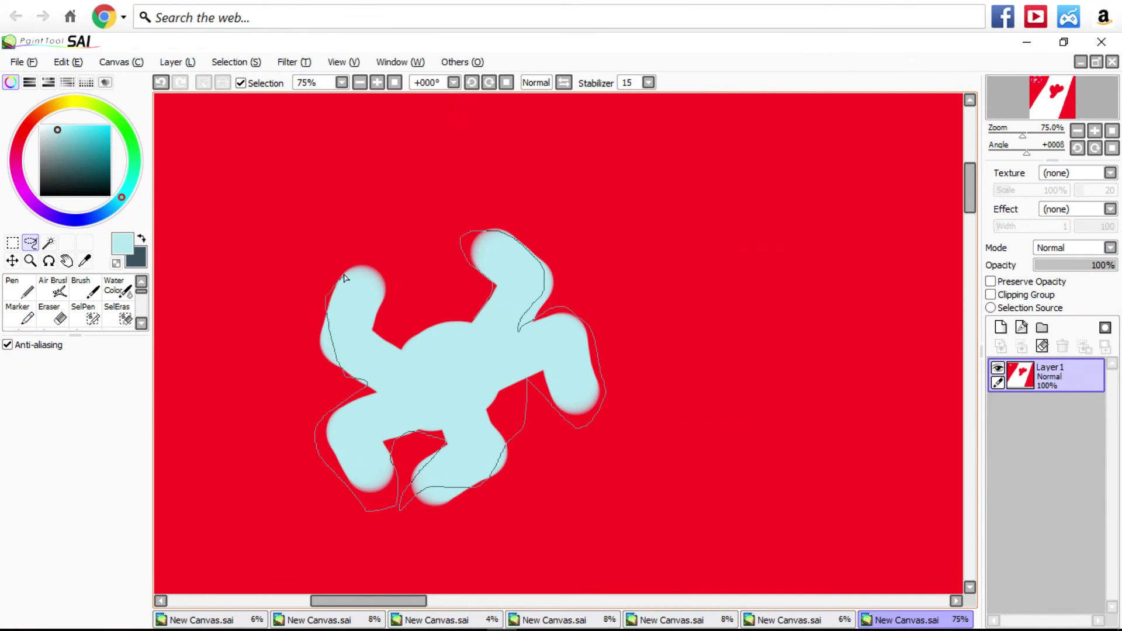
pyautogui.moveTo(458, 326); pyautogui.dragTo(465, 325)
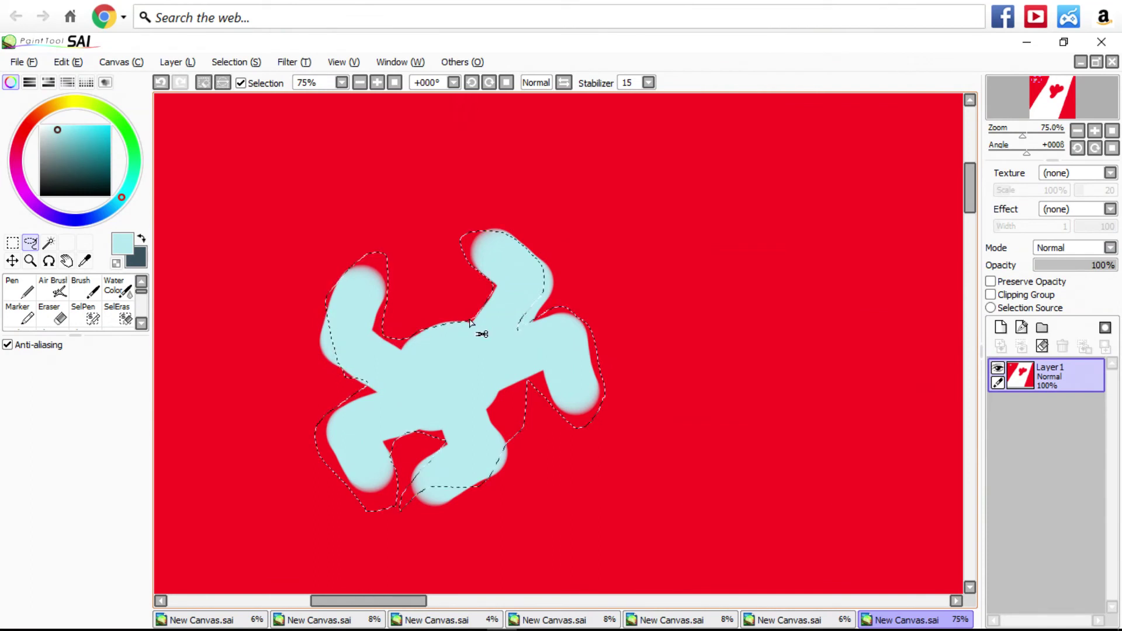
pyautogui.scroll(-2, 468, 322)
pyautogui.hotkey('ctrl', 'shift', 'n')
pyautogui.moveTo(707, 309); pyautogui.dragTo(692, 317)
pyautogui.hotkey('ctrl', 'z')
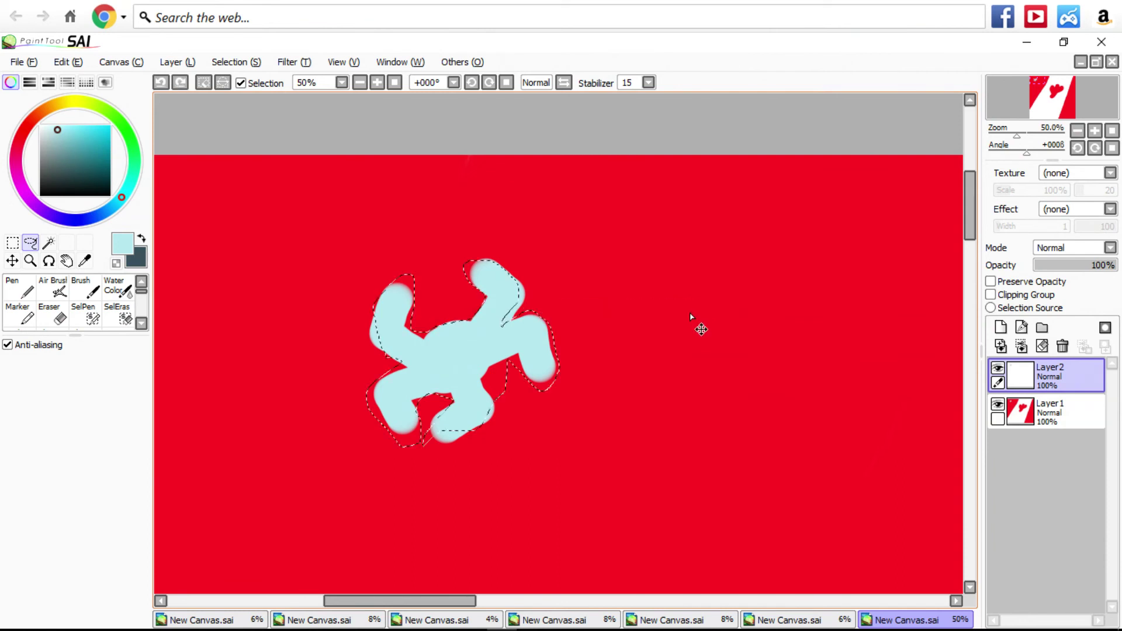
pyautogui.moveTo(439, 305); pyautogui.dragTo(644, 301)
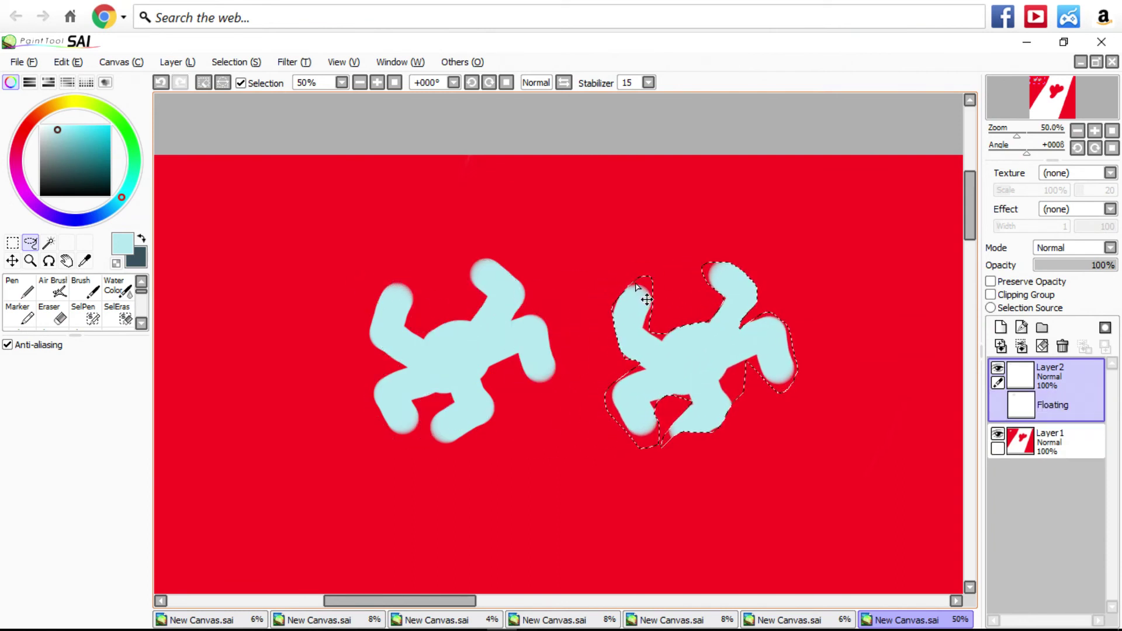
# Paste another copy of the cyan figure on its own layer and place it below the first figure.
pyautogui.click(1069, 409)
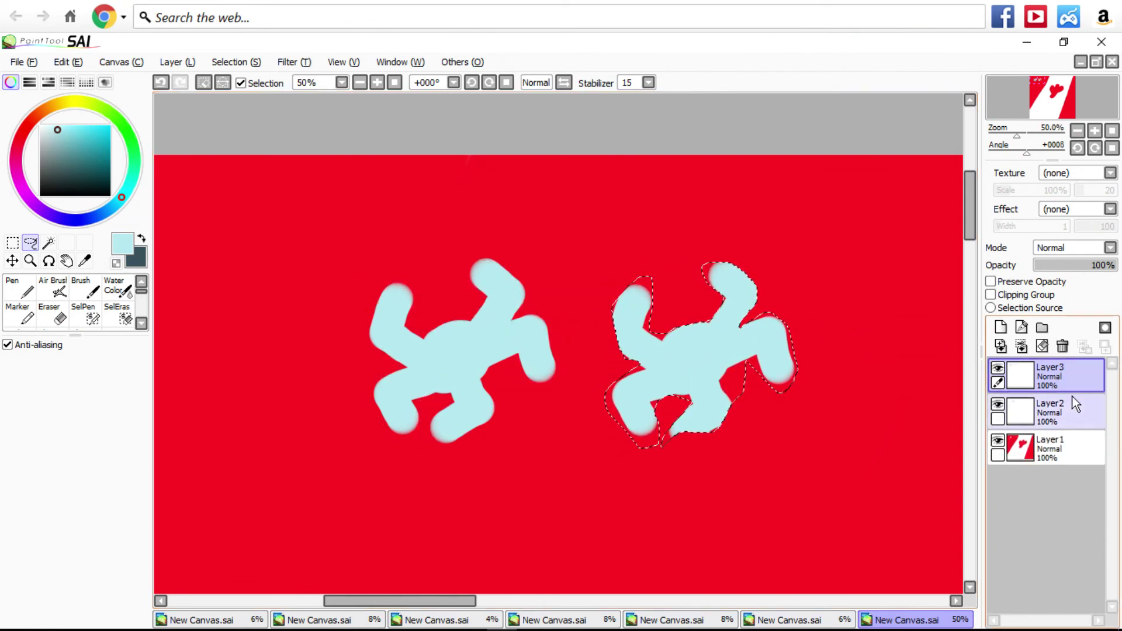
pyautogui.moveTo(535, 336); pyautogui.dragTo(637, 344)
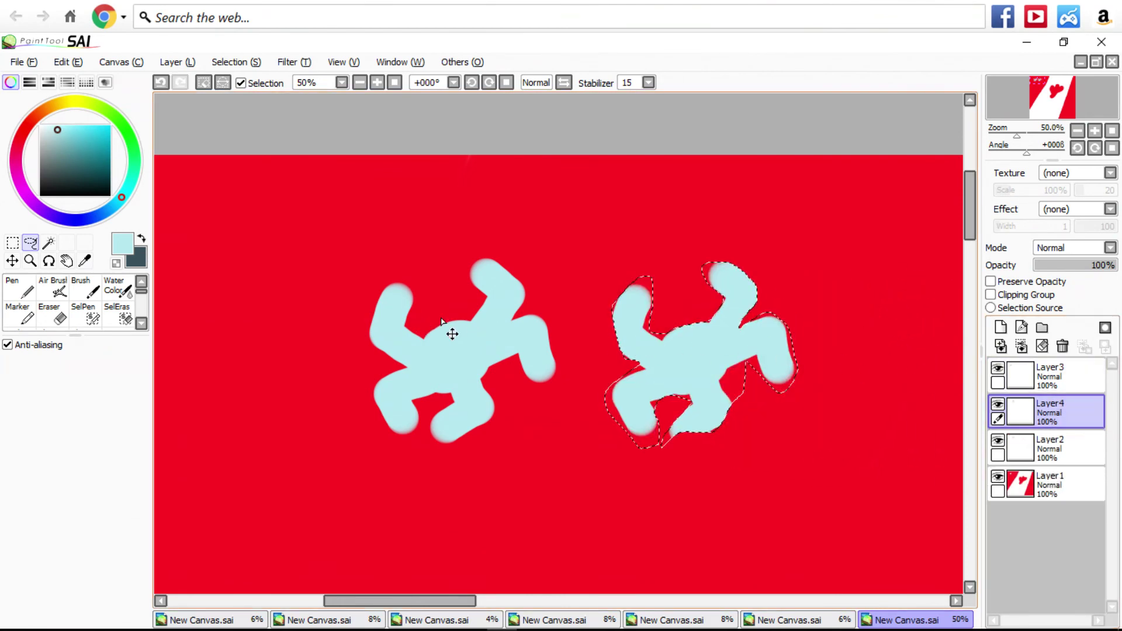
pyautogui.moveTo(450, 331); pyautogui.dragTo(759, 359)
pyautogui.scroll(-4, 482, 292)
pyautogui.moveTo(494, 305); pyautogui.dragTo(421, 403)
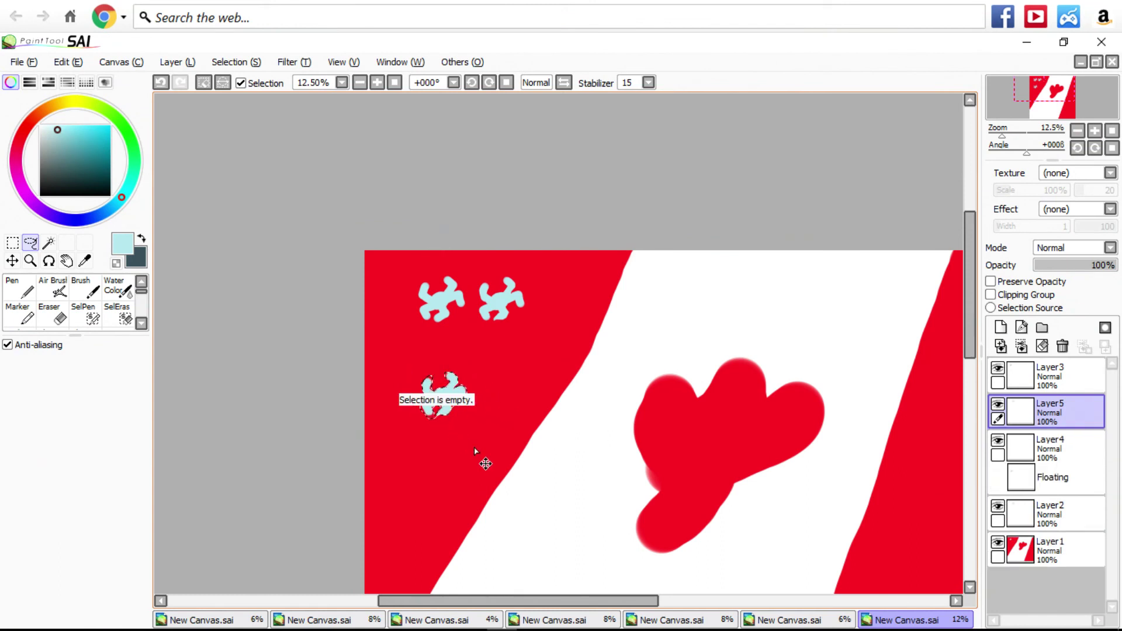
pyautogui.click(1072, 483)
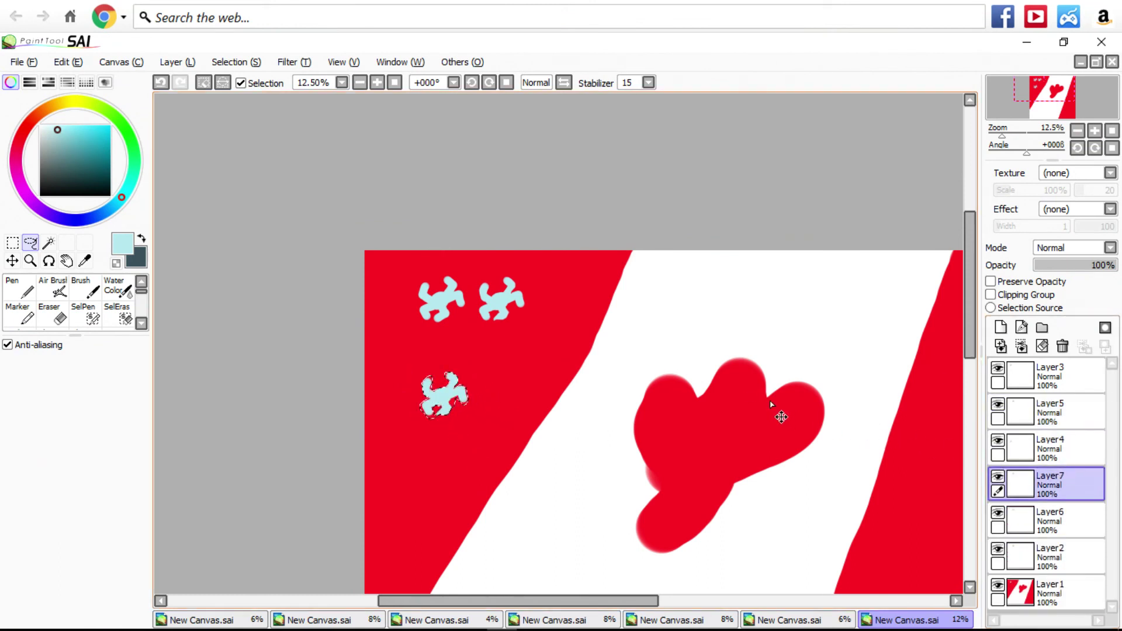
pyautogui.hotkey('ctrl', 'e')
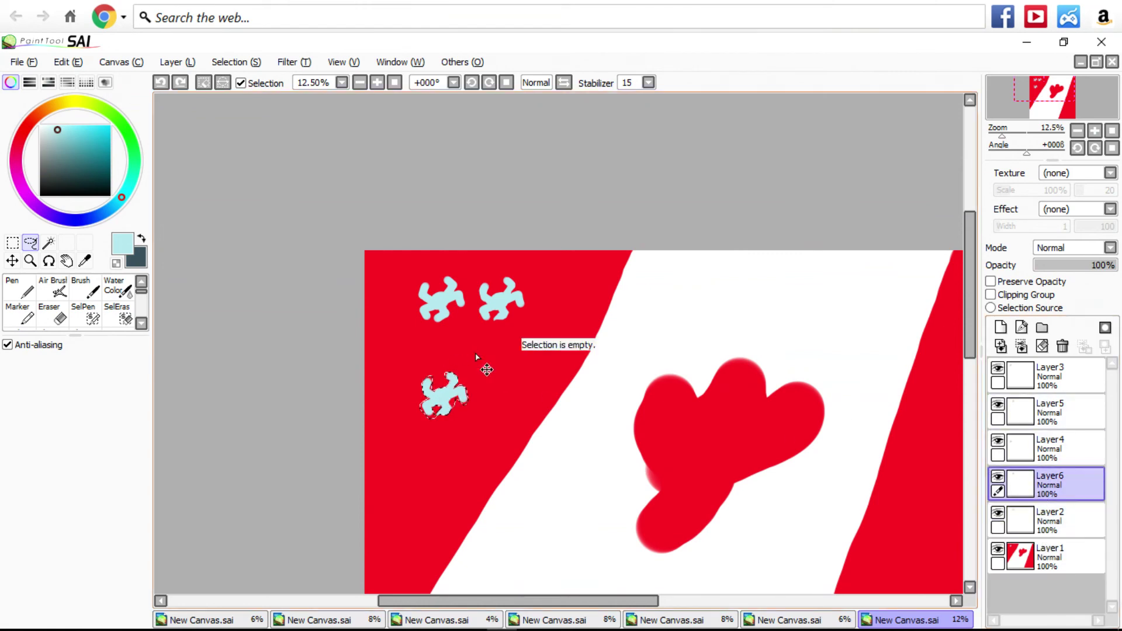
pyautogui.hotkey('ctrl', 'y')
pyautogui.click(1059, 551)
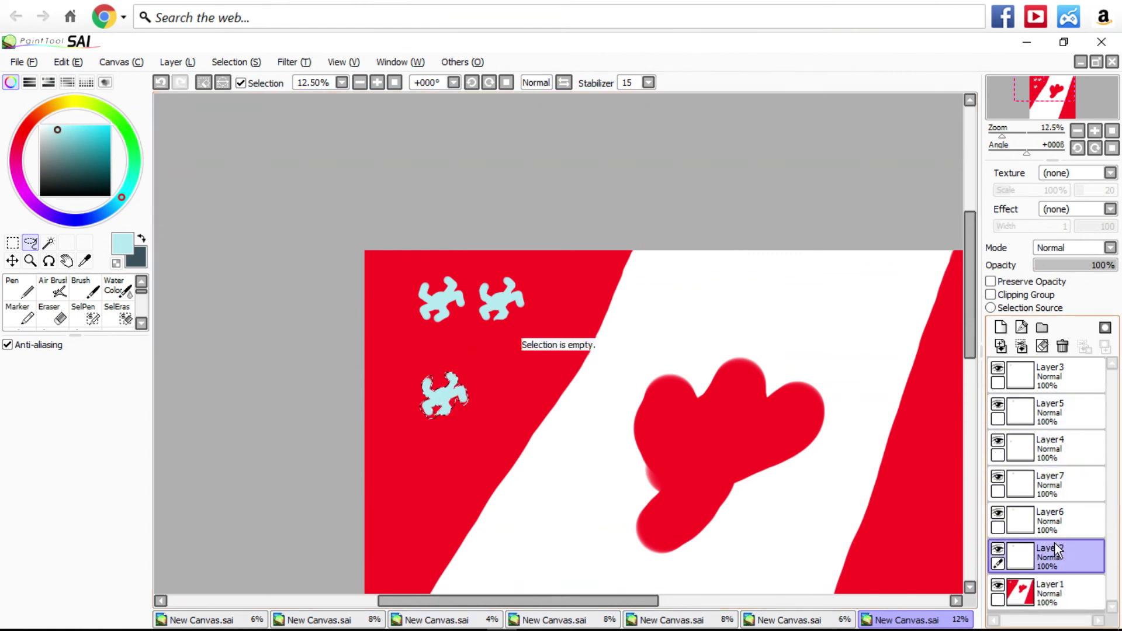
pyautogui.click(1066, 517)
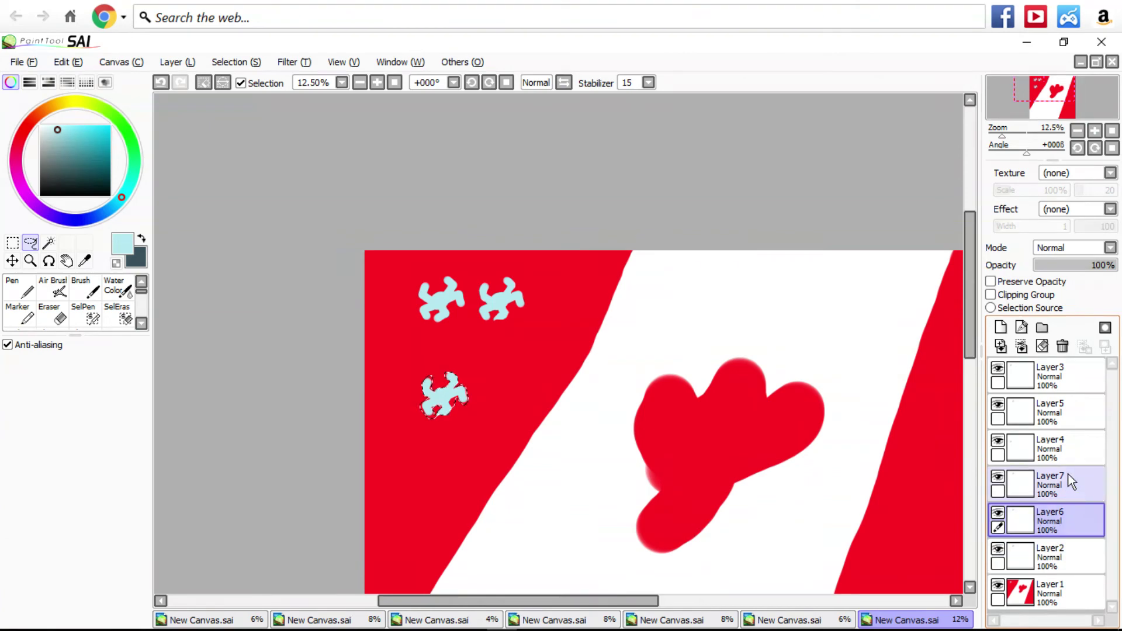
pyautogui.click(1071, 481)
# Copy the lower cyan figure from Layer4 and place the copy to its upper right inside the red area.
pyautogui.click(1068, 452)
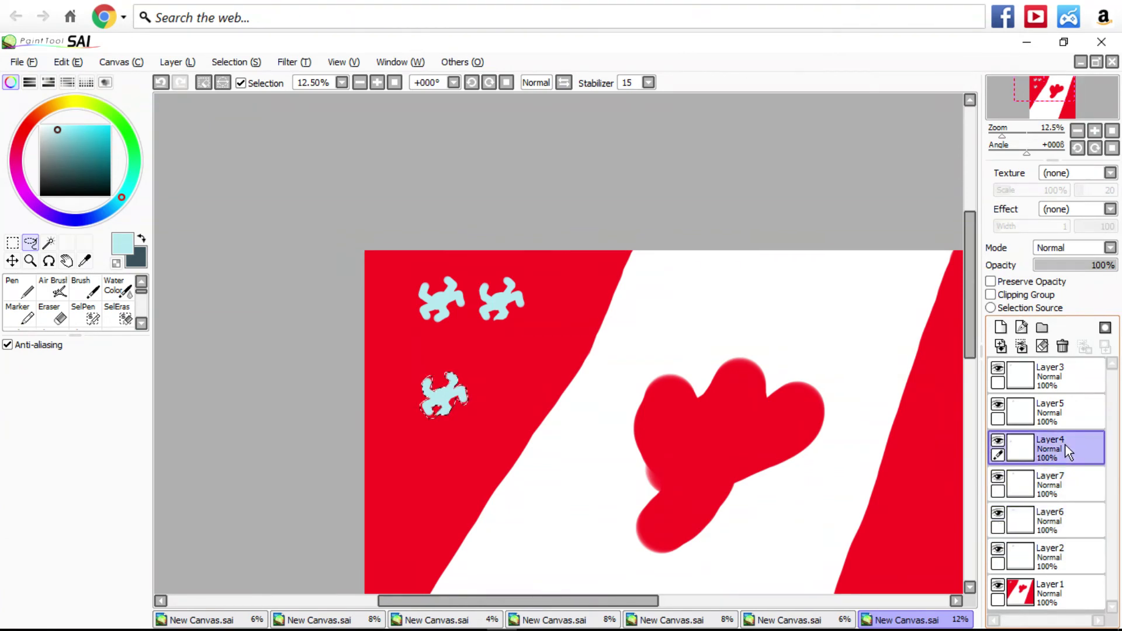
pyautogui.hotkey('ctrl', 'c')
pyautogui.hotkey('ctrl', 'v')
pyautogui.moveTo(461, 386); pyautogui.dragTo(549, 354)
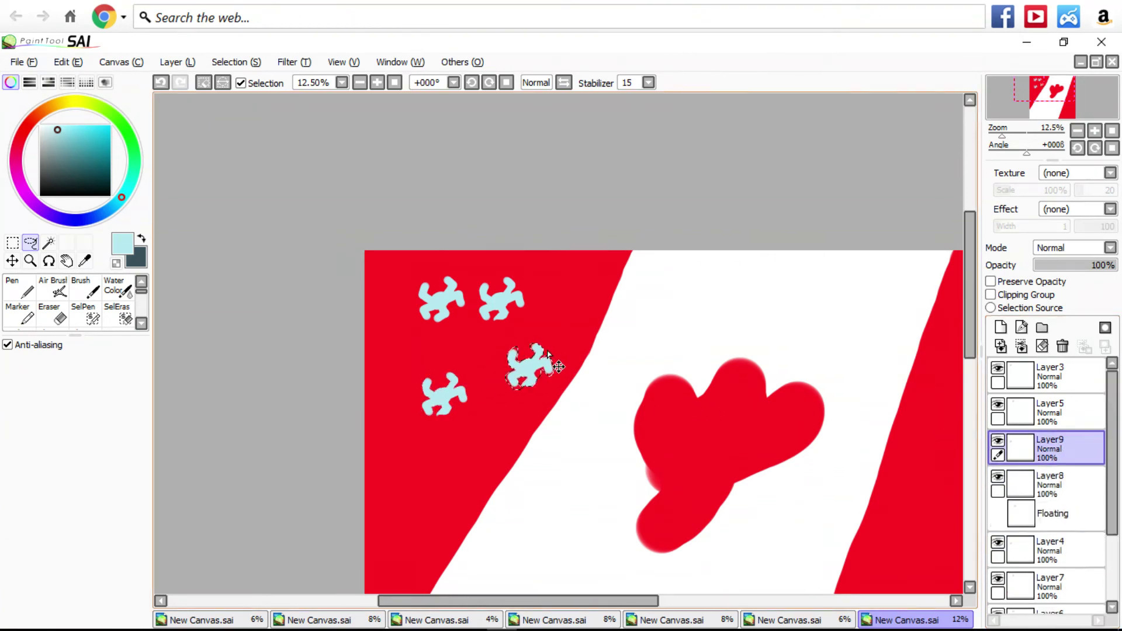
# Paste further copies of the cyan figure, placing one lower in the left red area and three in the right red area.
pyautogui.scroll(-3, 648, 366)
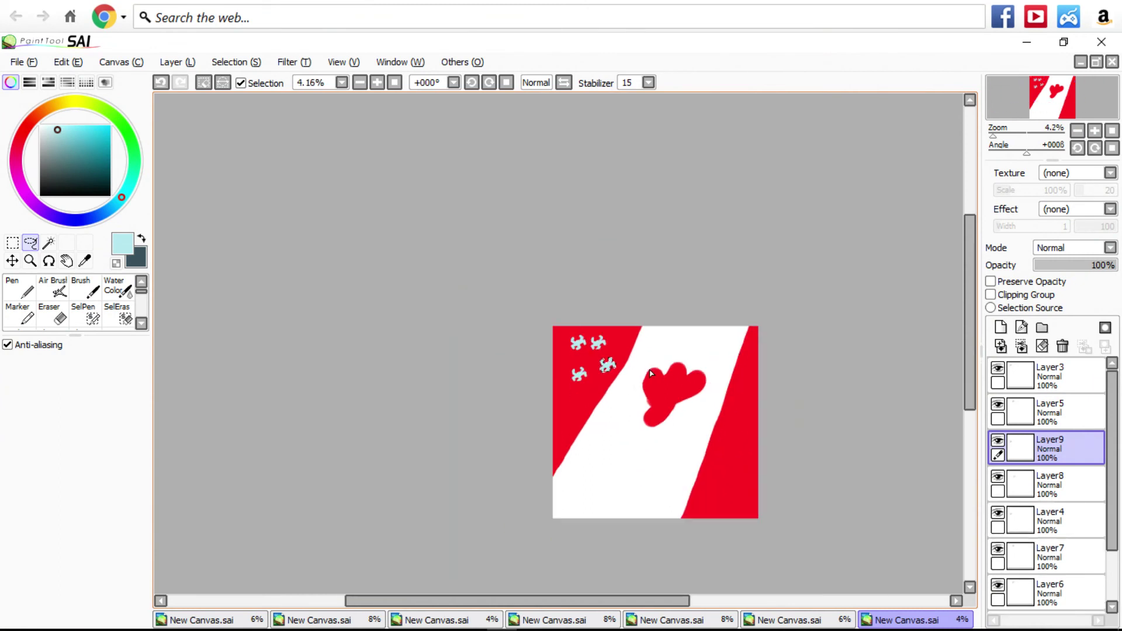
pyautogui.scroll(2, 699, 379)
pyautogui.scroll(-4, 695, 380)
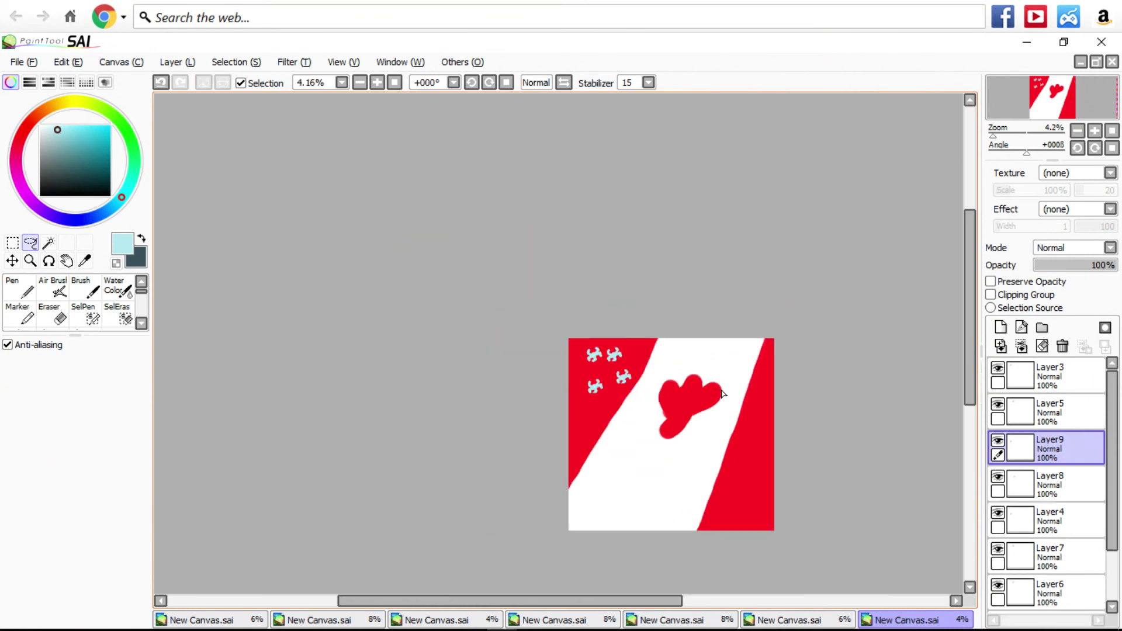
pyautogui.scroll(2, 694, 379)
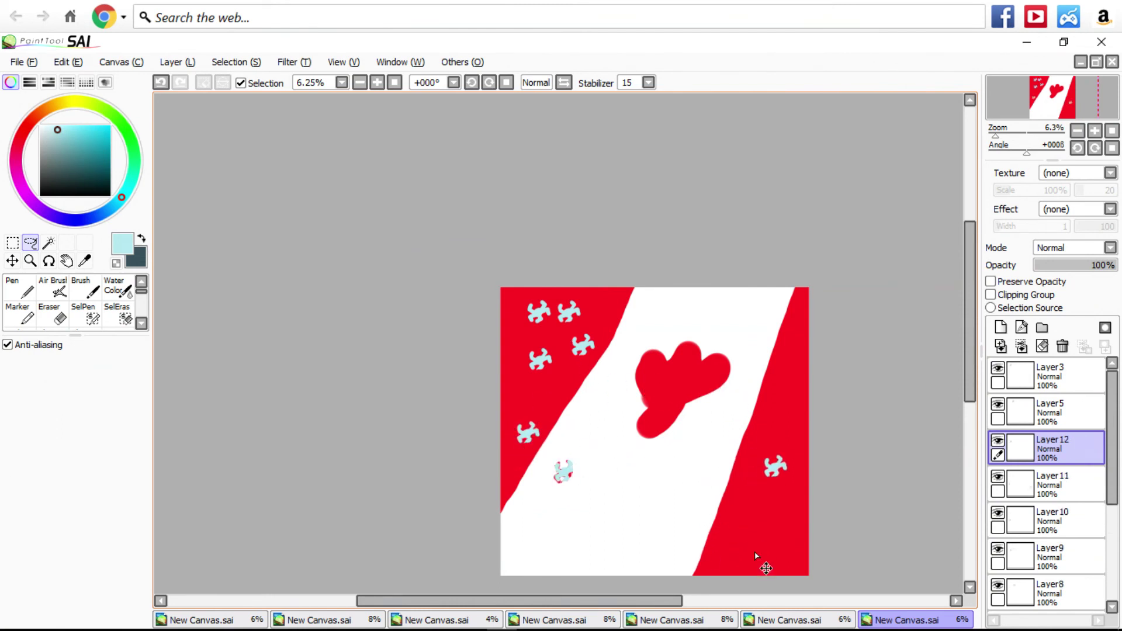
pyautogui.moveTo(755, 555); pyautogui.dragTo(792, 507)
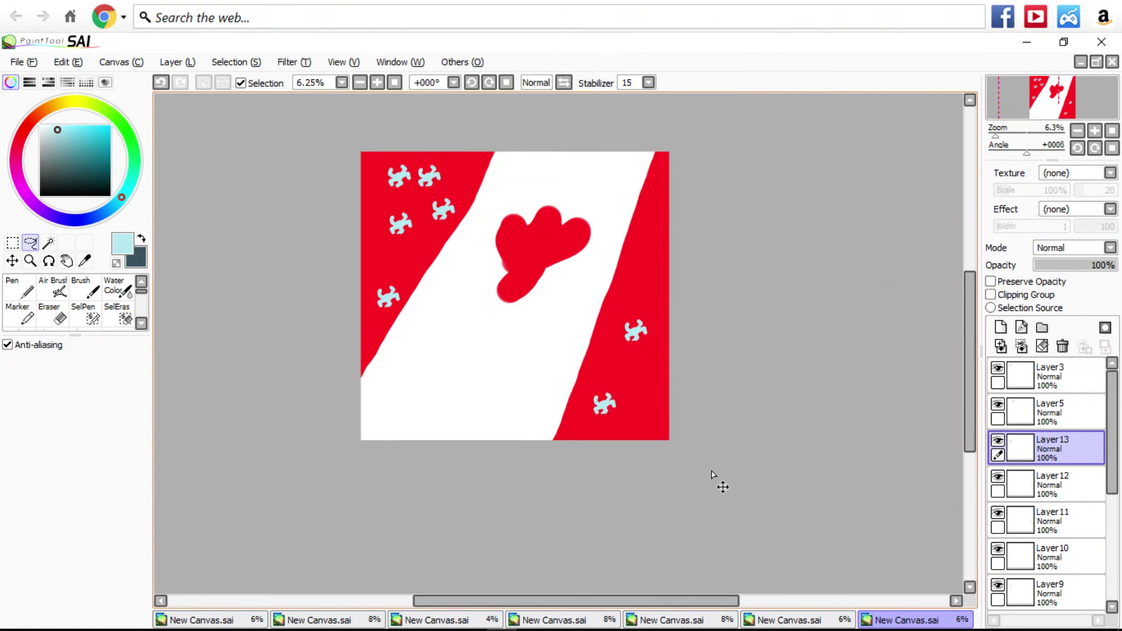
pyautogui.scroll(-3, 900, 509)
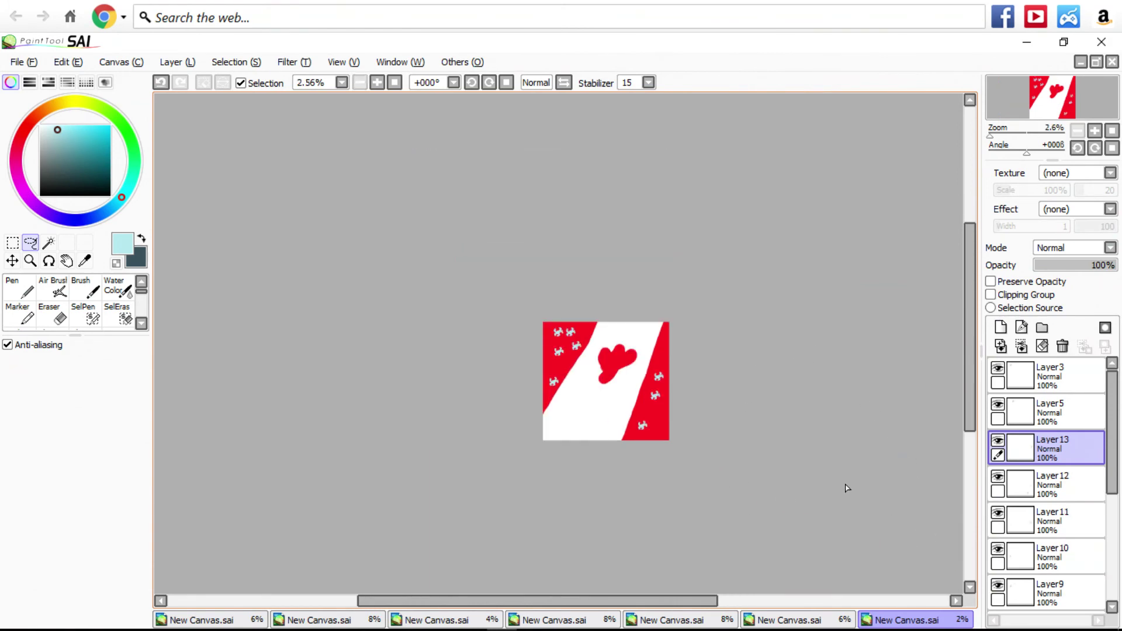
# Draw a face outline with a diagonal fringe in black on a new layer below the leaf shape, with the Pen at size 80.
pyautogui.scroll(4, 818, 479)
pyautogui.press('n')
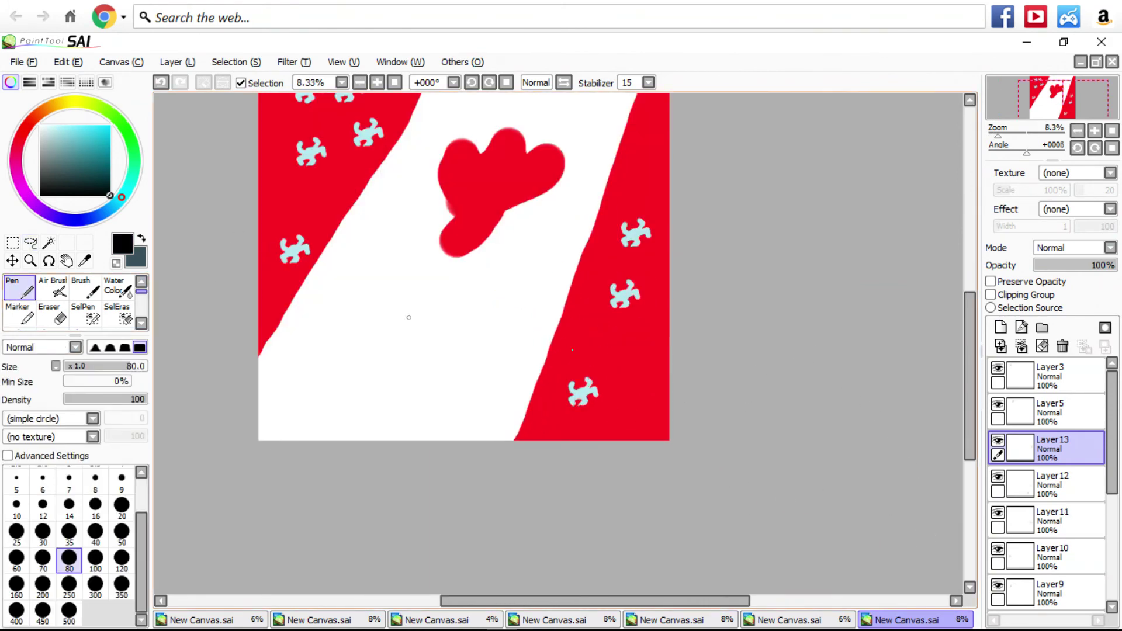
pyautogui.scroll(3, 316, 177)
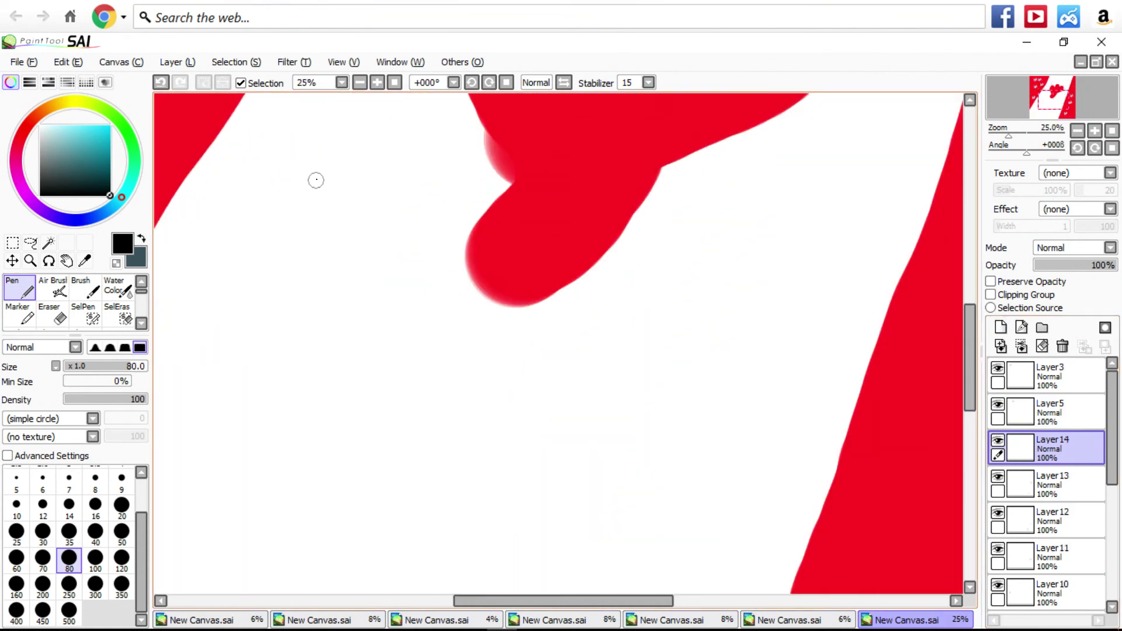
pyautogui.moveTo(318, 158)
pyautogui.mouseDown()
pyautogui.moveTo(304, 275)
pyautogui.moveTo(311, 399)
pyautogui.moveTo(388, 509)
pyautogui.moveTo(524, 527)
pyautogui.moveTo(665, 502)
pyautogui.moveTo(710, 370)
pyautogui.moveTo(669, 134)
pyautogui.moveTo(594, 226)
pyautogui.moveTo(431, 300)
pyautogui.moveTo(317, 406)
pyautogui.mouseUp()
pyautogui.scroll(-1, 317, 406)
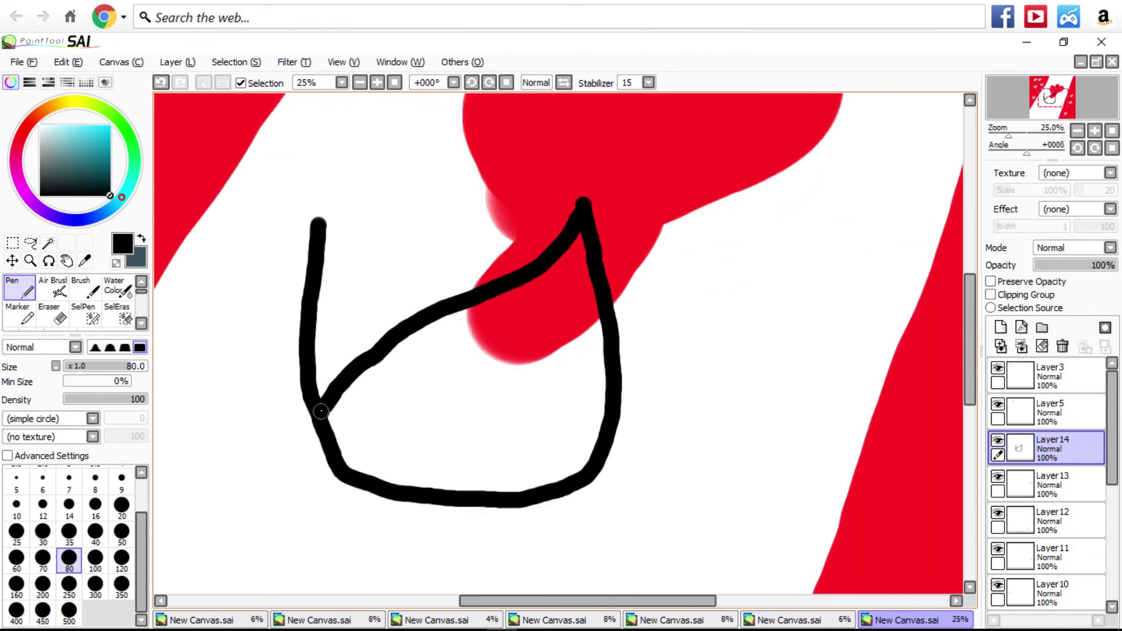
# Draw long black hair around the face, with wavy pointed ends at the sides and a curve over the head.
pyautogui.scroll(1, 334, 401)
pyautogui.moveTo(284, 345)
pyautogui.mouseDown()
pyautogui.moveTo(311, 570)
pyautogui.moveTo(255, 518)
pyautogui.mouseUp()
pyautogui.scroll(-3, 255, 519)
pyautogui.scroll(2, 243, 528)
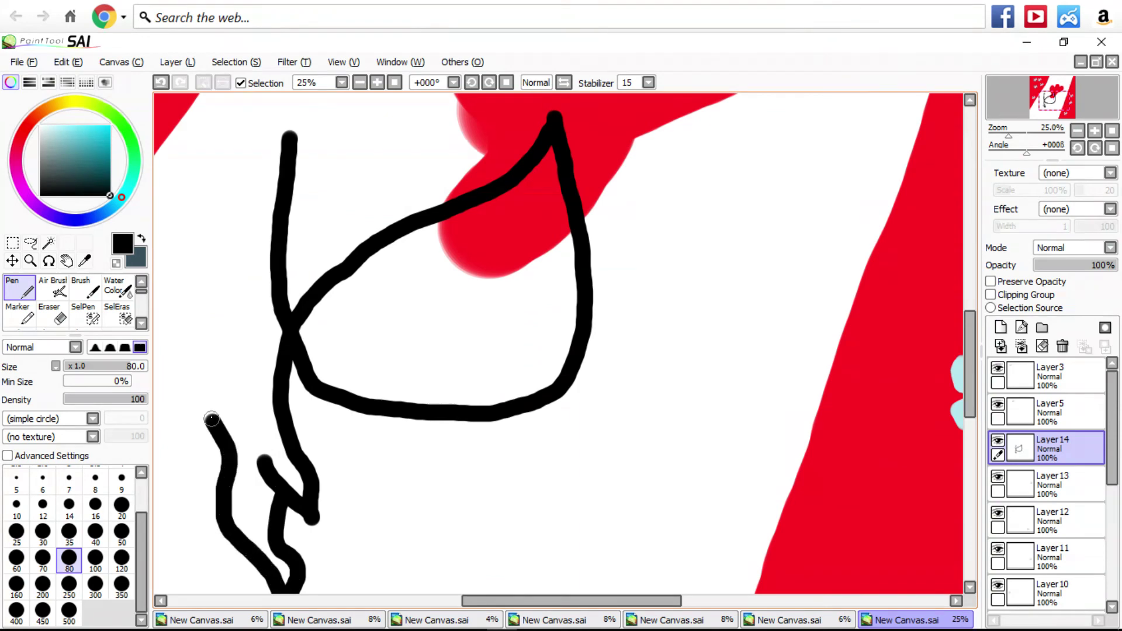
pyautogui.moveTo(212, 419)
pyautogui.mouseDown()
pyautogui.moveTo(229, 161)
pyautogui.moveTo(320, 95)
pyautogui.mouseUp()
pyautogui.moveTo(558, 94)
pyautogui.mouseDown()
pyautogui.moveTo(611, 257)
pyautogui.moveTo(585, 515)
pyautogui.moveTo(558, 360)
pyautogui.mouseUp()
# Draw two short curved black strokes as closed eyes inside the face.
pyautogui.scroll(3, 497, 292)
pyautogui.moveTo(490, 285)
pyautogui.mouseDown()
pyautogui.moveTo(621, 257)
pyautogui.moveTo(701, 257)
pyautogui.mouseUp()
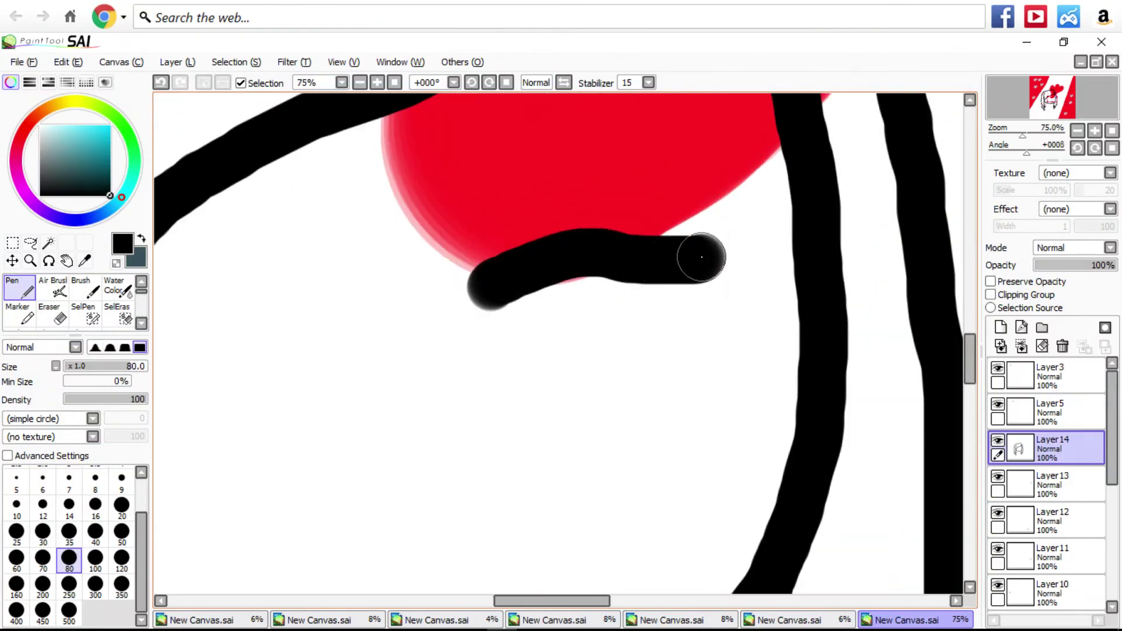
pyautogui.scroll(-3, 701, 257)
pyautogui.scroll(3, 415, 300)
pyautogui.moveTo(382, 311); pyautogui.dragTo(561, 271)
pyautogui.scroll(-1, 665, 270)
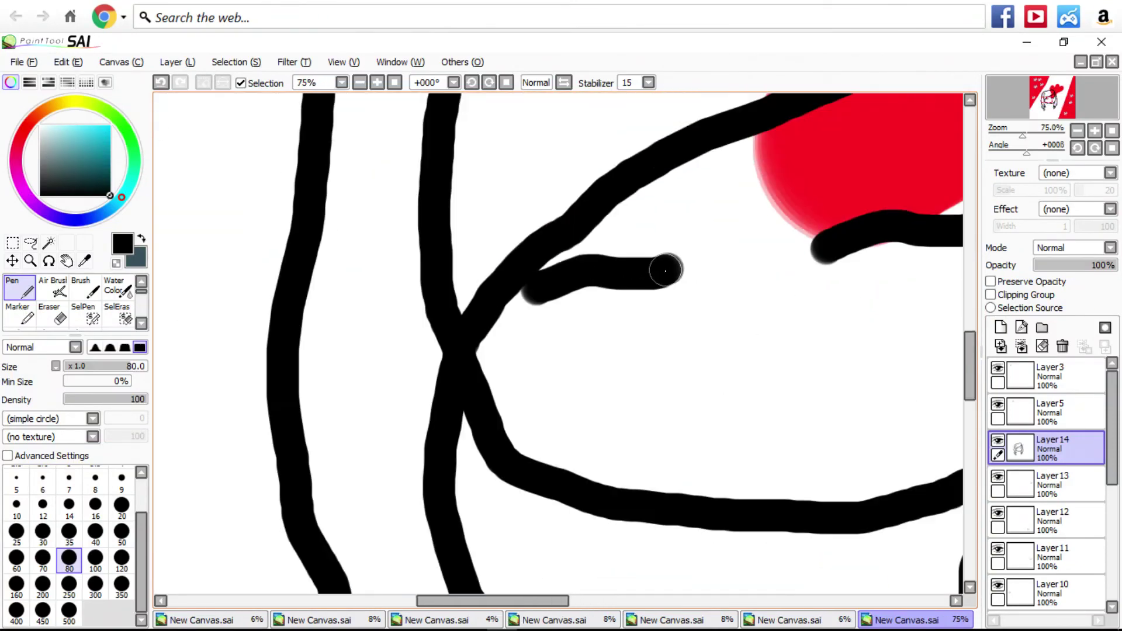
# Draw a small smiling mouth and a short black eyebrow above each eye.
pyautogui.scroll(1, 665, 271)
pyautogui.moveTo(632, 323)
pyautogui.mouseDown()
pyautogui.moveTo(661, 368)
pyautogui.moveTo(760, 321)
pyautogui.moveTo(764, 301)
pyautogui.moveTo(620, 288)
pyautogui.moveTo(633, 321)
pyautogui.moveTo(604, 357)
pyautogui.moveTo(702, 370)
pyautogui.moveTo(752, 334)
pyautogui.moveTo(762, 288)
pyautogui.moveTo(754, 292)
pyautogui.moveTo(815, 299)
pyautogui.mouseUp()
pyautogui.scroll(-2, 634, 327)
pyautogui.scroll(3, 647, 327)
pyautogui.hotkey('ctrl', 'z')
pyautogui.scroll(-4, 759, 310)
pyautogui.scroll(3, 718, 294)
pyautogui.scroll(1, 718, 295)
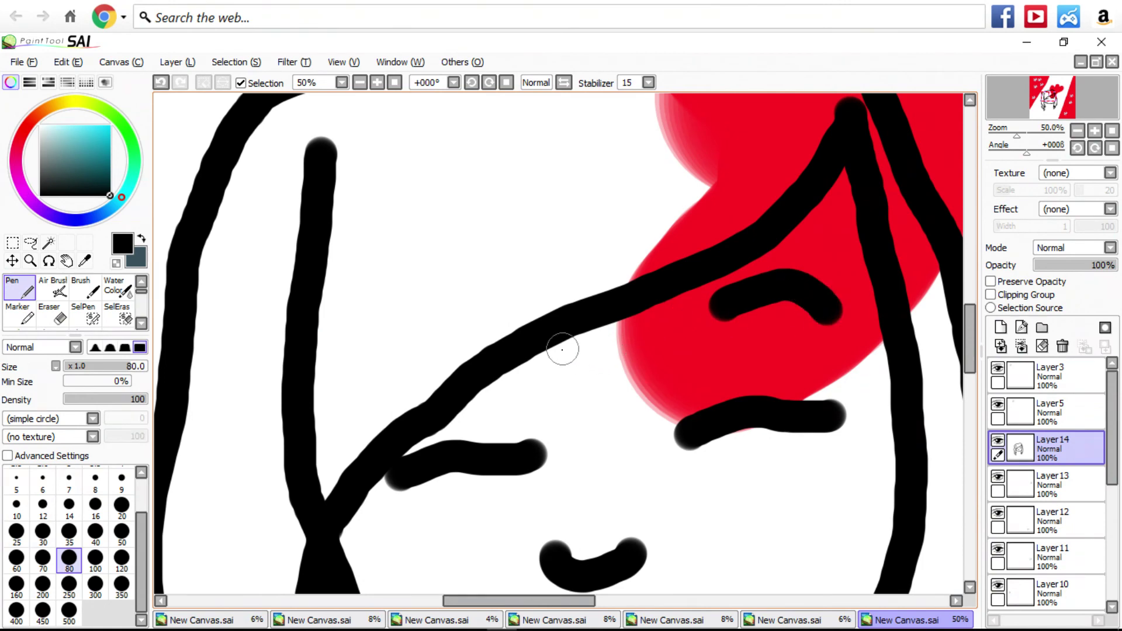
pyautogui.scroll(-5, 534, 374)
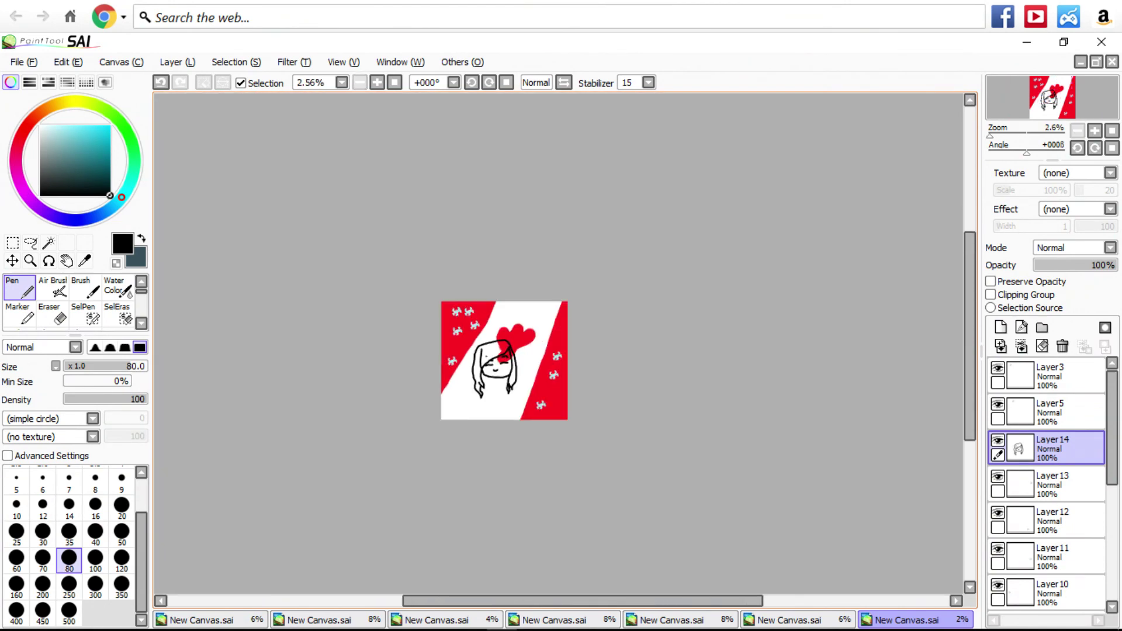
pyautogui.scroll(1, 485, 355)
pyautogui.scroll(3, 436, 436)
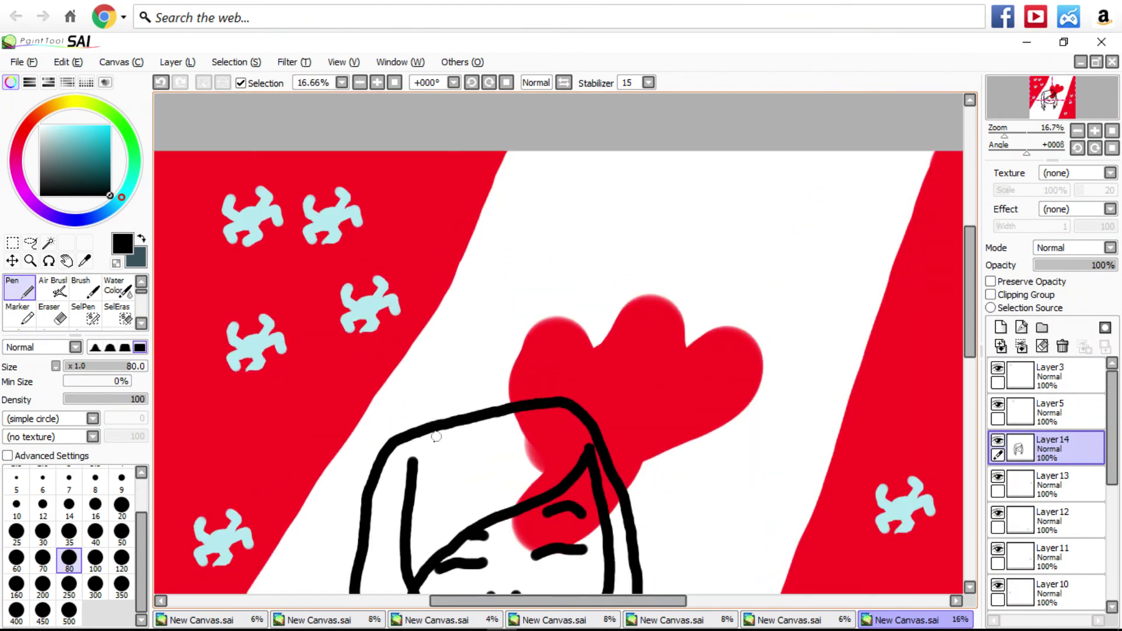
# Draw a black hat outline over the top of the hair, with a small rounded bobble on its crown.
pyautogui.moveTo(399, 399)
pyautogui.mouseDown()
pyautogui.moveTo(471, 335)
pyautogui.moveTo(587, 385)
pyautogui.mouseUp()
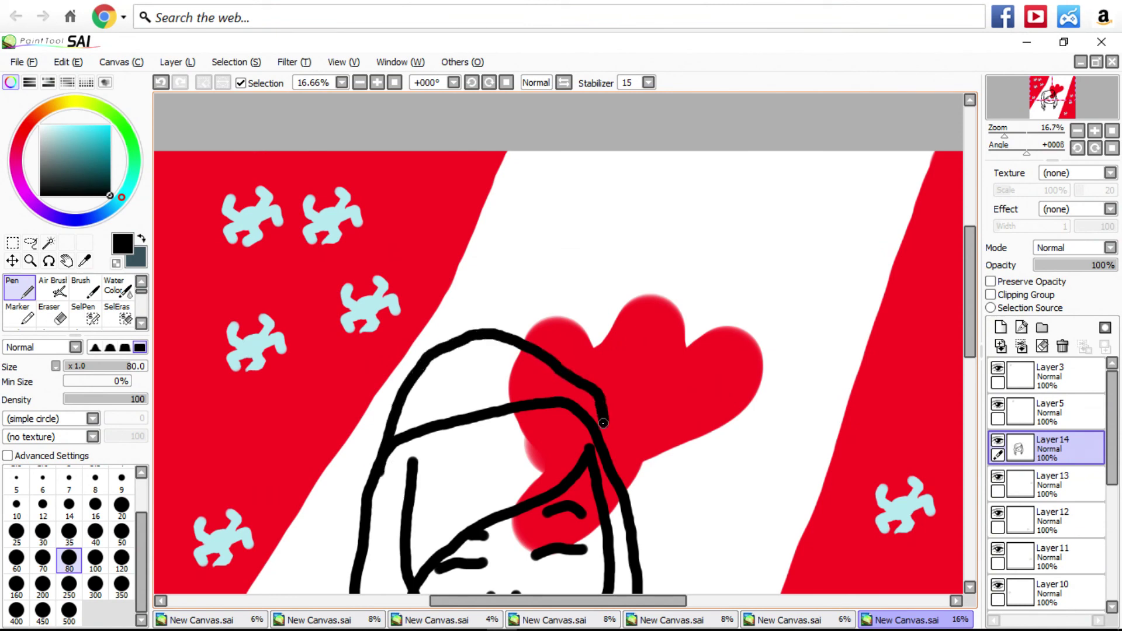
pyautogui.scroll(3, 454, 350)
pyautogui.moveTo(501, 313)
pyautogui.mouseDown()
pyautogui.moveTo(455, 231)
pyautogui.moveTo(512, 317)
pyautogui.mouseUp()
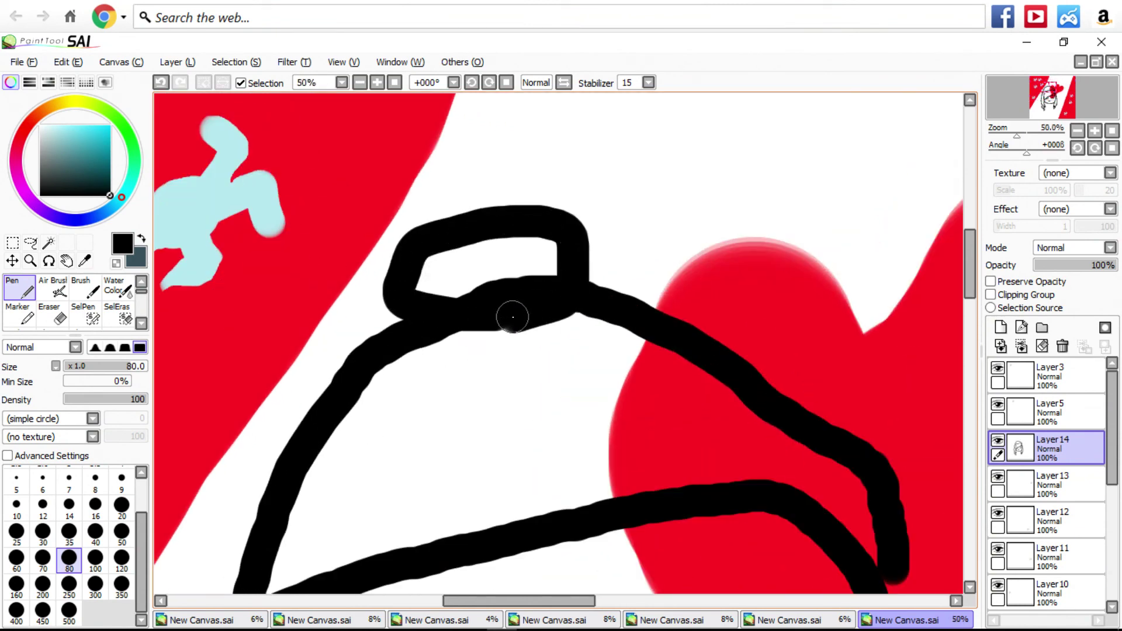
# Draw the girl's body, bent arms and legs in black below the head, down to the canvas's lower edge.
pyautogui.scroll(-6, 513, 318)
pyautogui.scroll(3, 529, 280)
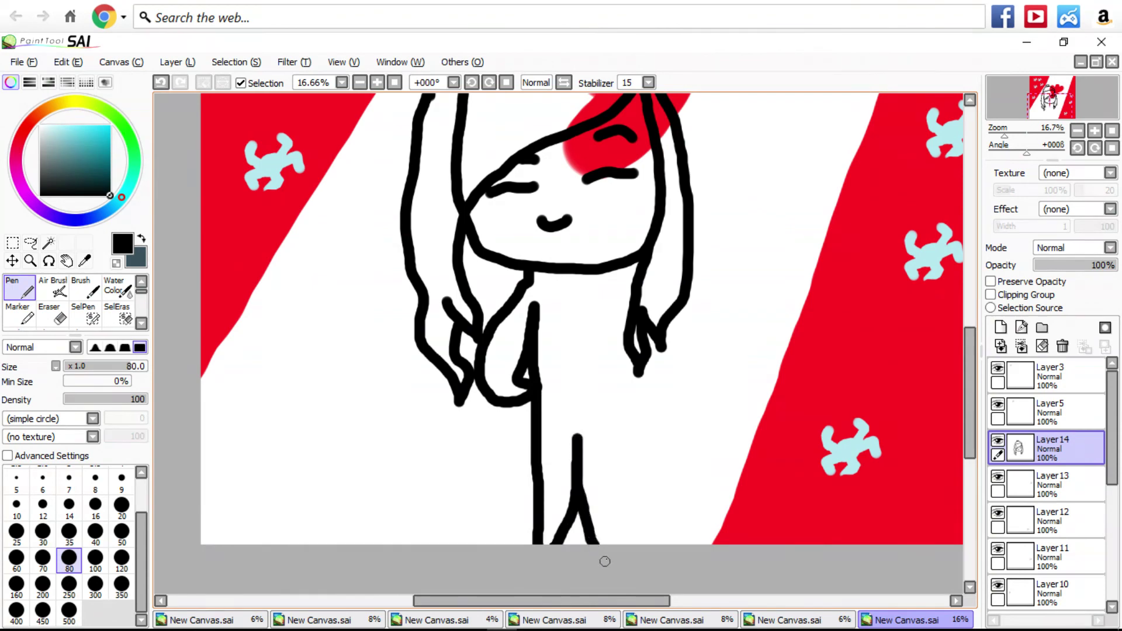
pyautogui.moveTo(604, 561); pyautogui.dragTo(616, 410)
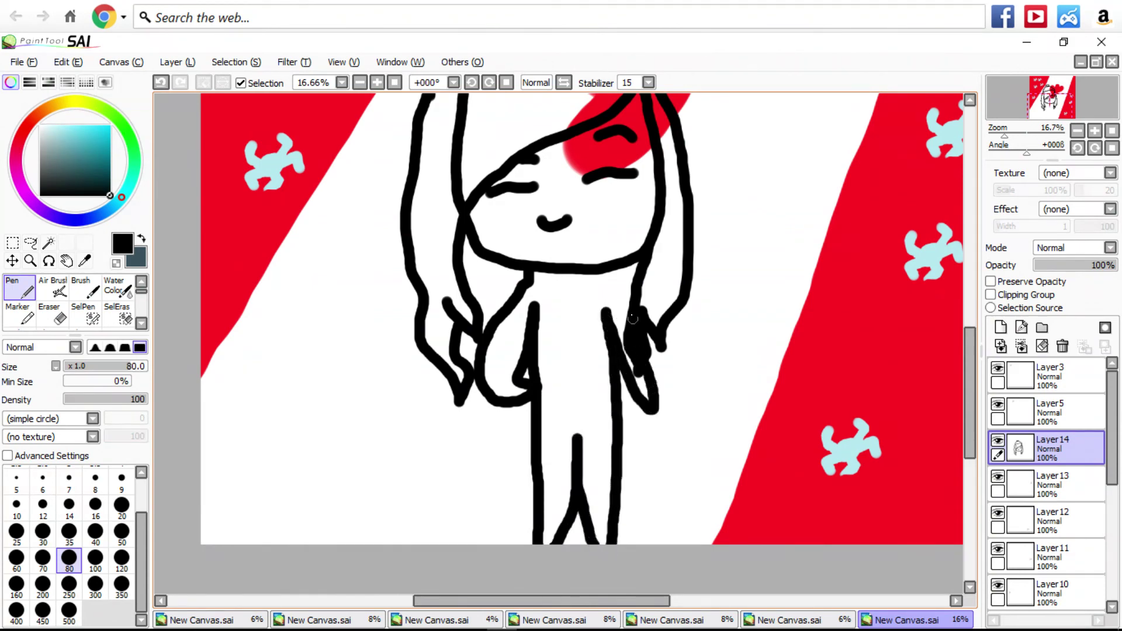
pyautogui.scroll(-3, 619, 272)
# Paint the fringe dark blue on Layer1, beneath the black outlines, with the Pen at size 250.
pyautogui.scroll(-5, 1051, 584)
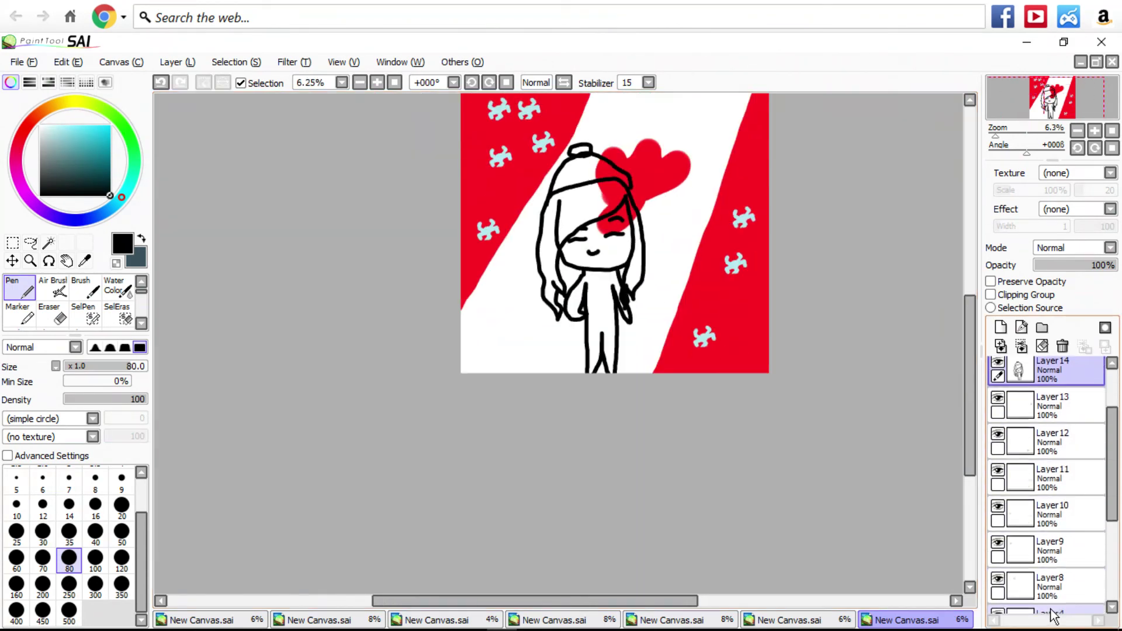
pyautogui.click(1046, 544)
pyautogui.scroll(-3, 1052, 610)
pyautogui.click(1045, 596)
pyautogui.scroll(2, 730, 217)
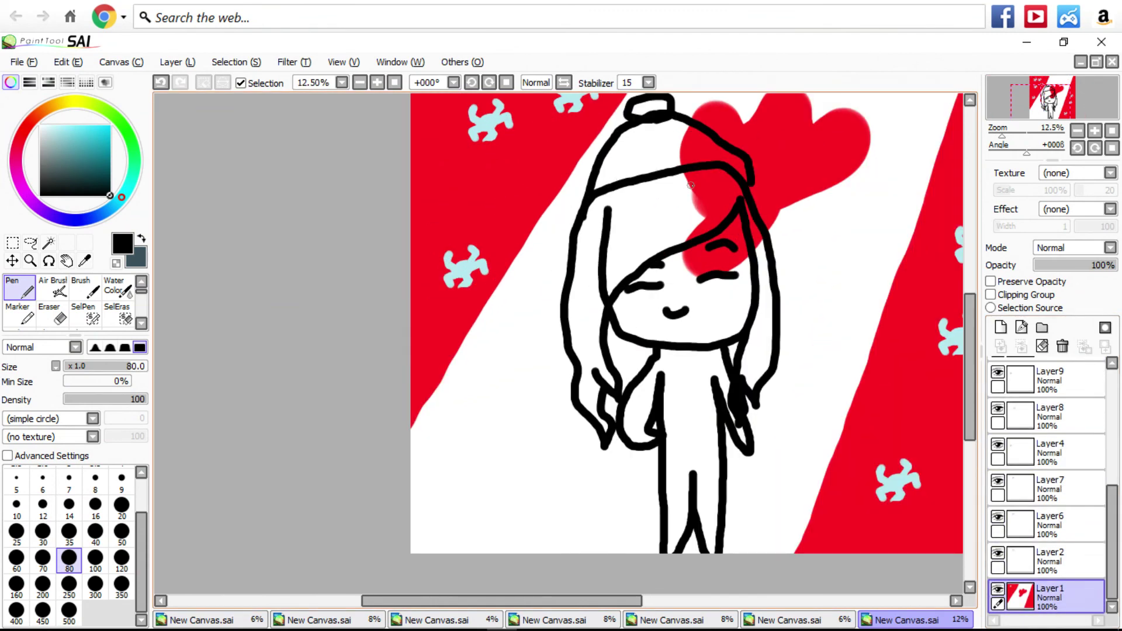
pyautogui.scroll(1, 730, 218)
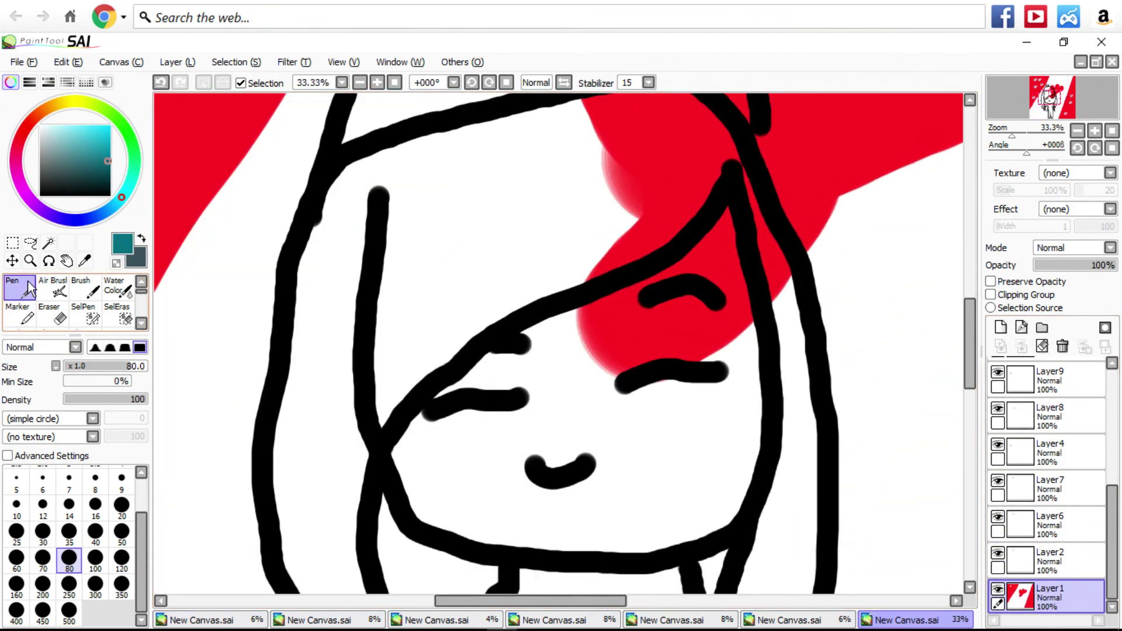
pyautogui.click(91, 214)
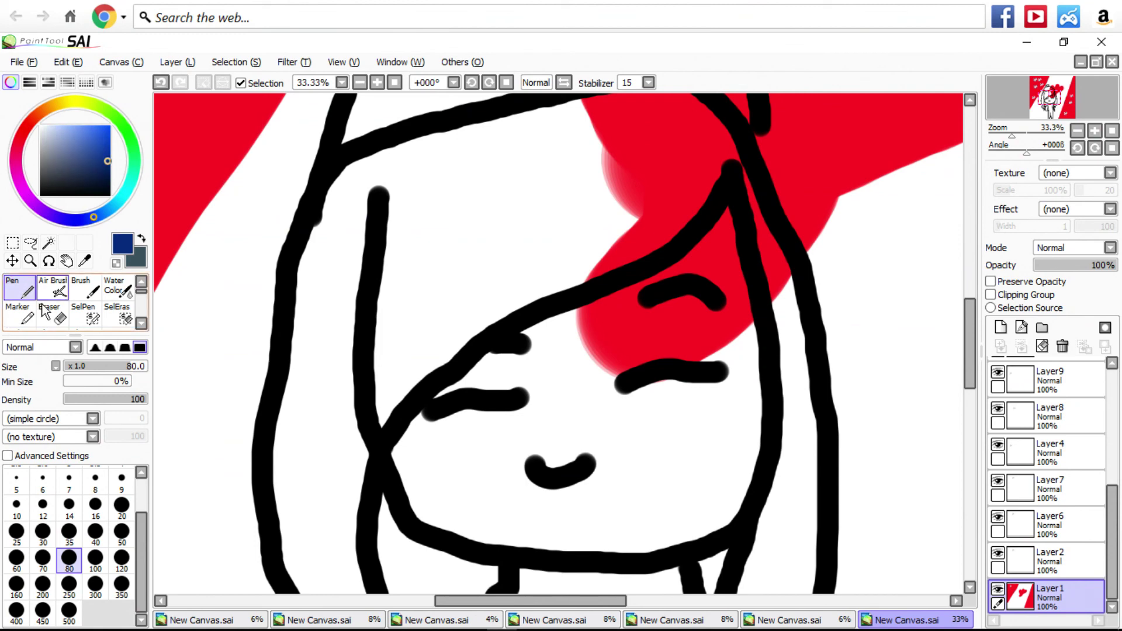
pyautogui.click(69, 584)
pyautogui.scroll(3, 450, 163)
pyautogui.moveTo(450, 163)
pyautogui.mouseDown()
pyautogui.moveTo(571, 330)
pyautogui.moveTo(363, 526)
pyautogui.moveTo(579, 373)
pyautogui.moveTo(526, 463)
pyautogui.moveTo(738, 325)
pyautogui.moveTo(813, 163)
pyautogui.moveTo(540, 150)
pyautogui.mouseUp()
pyautogui.scroll(-2, 539, 150)
pyautogui.scroll(3, 570, 300)
pyautogui.moveTo(571, 300)
pyautogui.mouseDown()
pyautogui.moveTo(514, 430)
pyautogui.moveTo(393, 276)
pyautogui.moveTo(571, 338)
pyautogui.moveTo(200, 476)
pyautogui.moveTo(296, 251)
pyautogui.mouseUp()
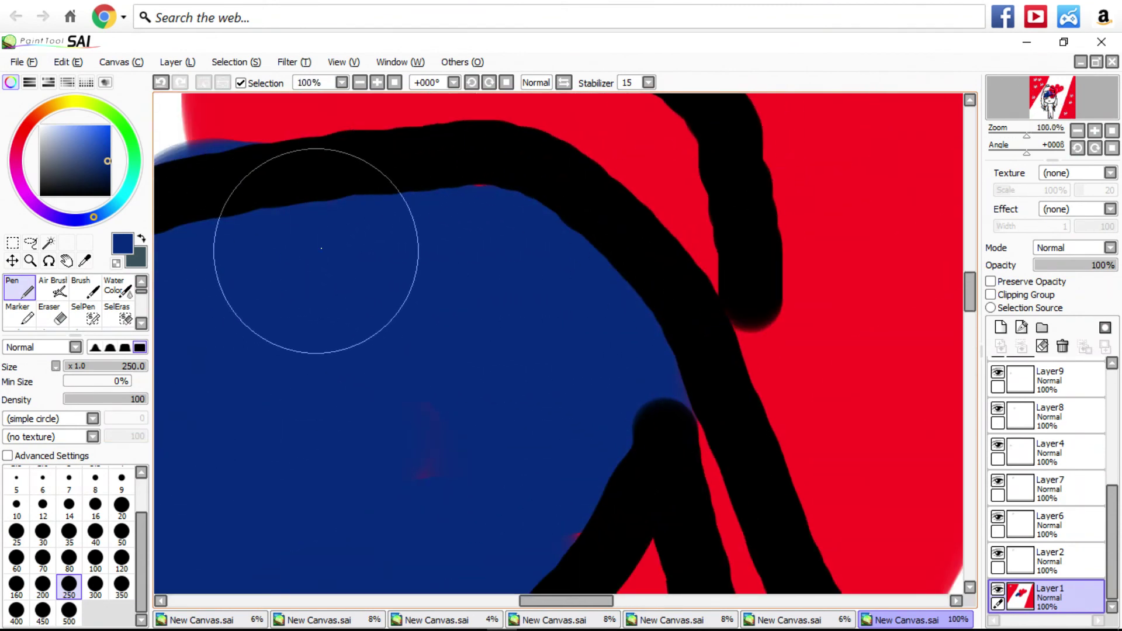
# Sample white and paint over the red leaf part and stray blue inside the hat.
pyautogui.scroll(-3, 281, 204)
pyautogui.keyDown('alt'); pyautogui.click(281, 205); pyautogui.keyUp('alt')
pyautogui.scroll(3, 281, 204)
pyautogui.moveTo(313, 163)
pyautogui.mouseDown()
pyautogui.moveTo(370, 175)
pyautogui.moveTo(351, 113)
pyautogui.mouseUp()
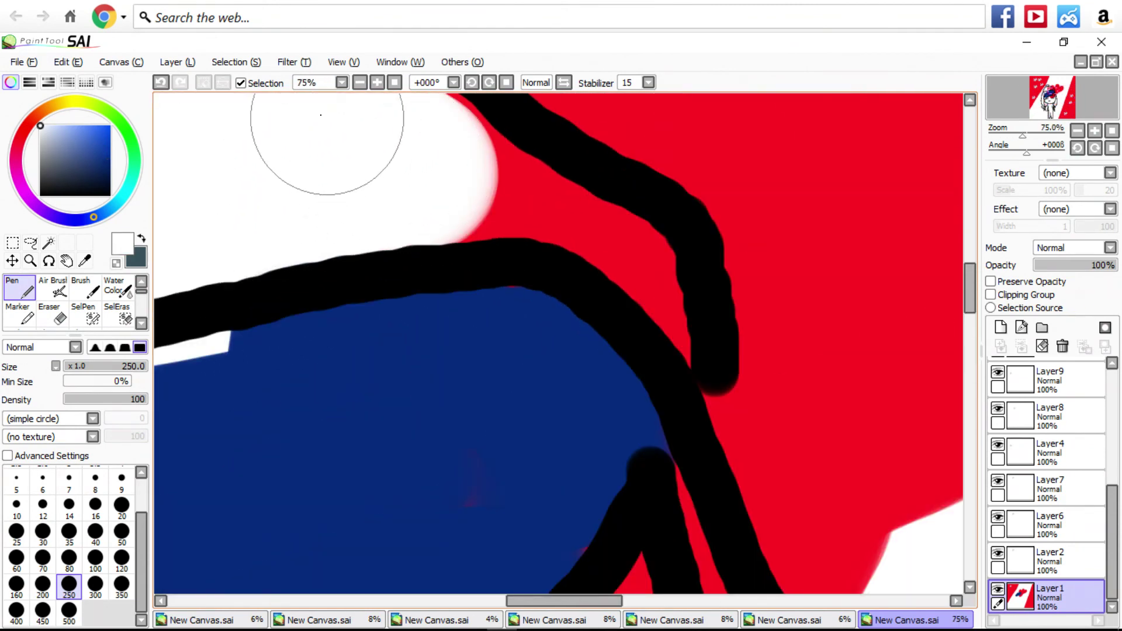
pyautogui.scroll(-4, 338, 186)
pyautogui.scroll(4, 338, 186)
pyautogui.moveTo(376, 338)
pyautogui.mouseDown()
pyautogui.moveTo(401, 313)
pyautogui.moveTo(533, 430)
pyautogui.moveTo(663, 478)
pyautogui.moveTo(676, 513)
pyautogui.mouseUp()
# Sample the dark blue again and fill the rest of the fringe up to the hat's brim.
pyautogui.scroll(-3, 401, 351)
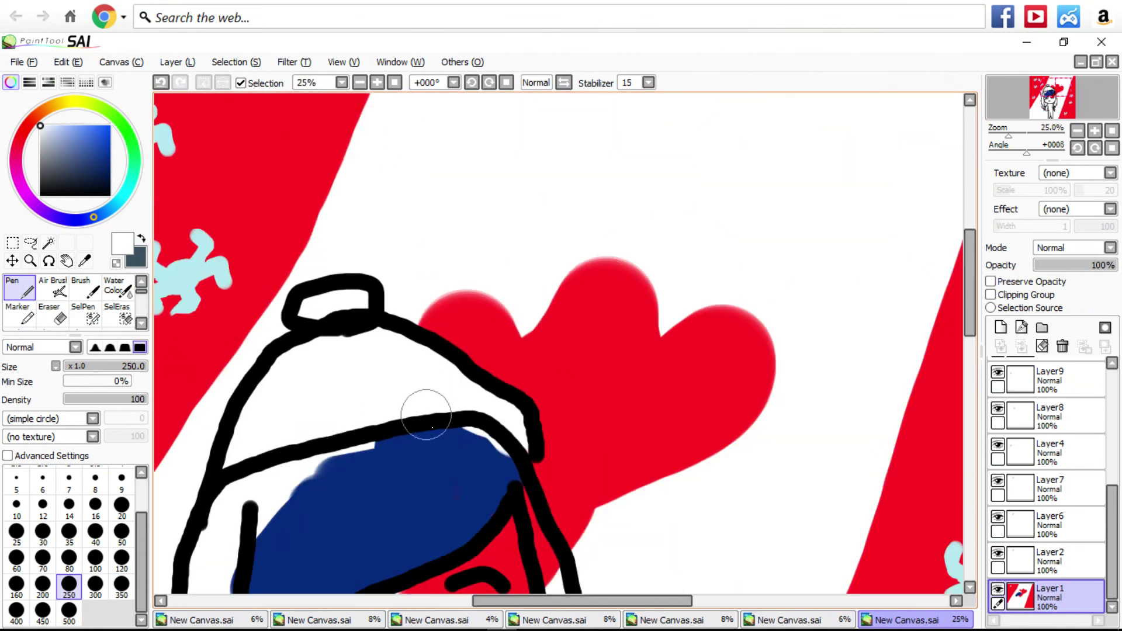
pyautogui.keyDown('alt'); pyautogui.click(433, 429); pyautogui.keyUp('alt')
pyautogui.scroll(2, 446, 441)
pyautogui.scroll(1, 446, 441)
pyautogui.moveTo(447, 441); pyautogui.dragTo(538, 463)
pyautogui.scroll(-2, 445, 345)
pyautogui.scroll(1, 431, 426)
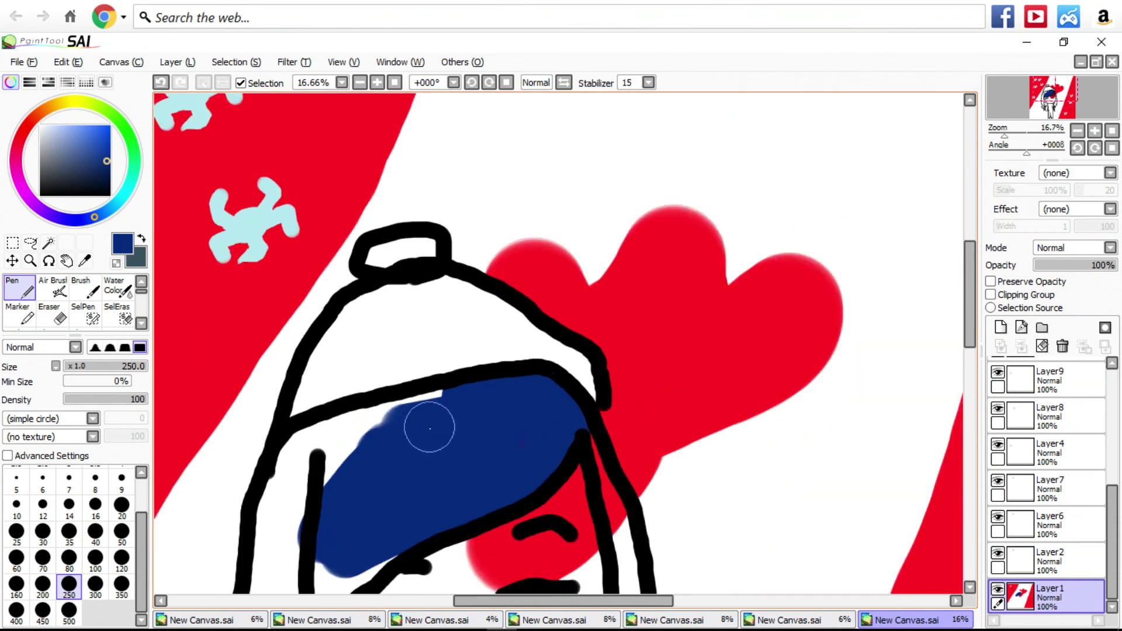
pyautogui.moveTo(431, 426)
pyautogui.mouseDown()
pyautogui.moveTo(444, 406)
pyautogui.moveTo(353, 428)
pyautogui.moveTo(318, 496)
pyautogui.mouseUp()
pyautogui.scroll(-3, 328, 474)
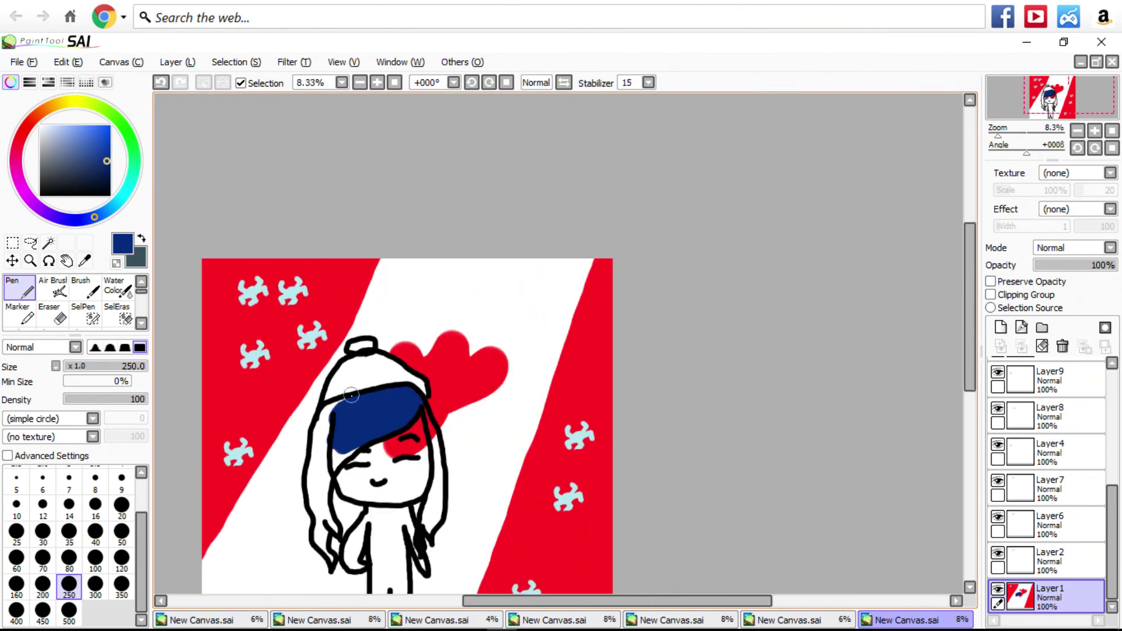
pyautogui.scroll(2, 342, 453)
pyautogui.moveTo(378, 426)
pyautogui.mouseDown()
pyautogui.moveTo(290, 504)
pyautogui.moveTo(325, 372)
pyautogui.mouseUp()
# Paint the long hair strand on the left of the face dark blue, from the hat down to its wavy ends.
pyautogui.moveTo(355, 315)
pyautogui.mouseDown()
pyautogui.moveTo(293, 339)
pyautogui.moveTo(278, 368)
pyautogui.moveTo(260, 457)
pyautogui.moveTo(259, 564)
pyautogui.mouseUp()
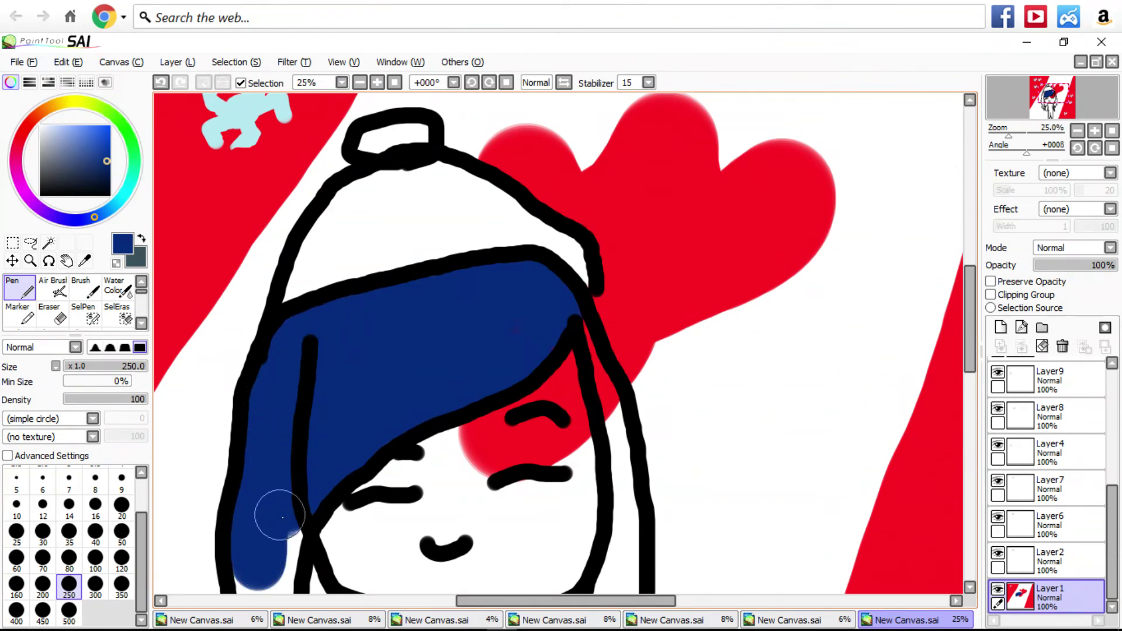
pyautogui.scroll(-3, 276, 572)
pyautogui.scroll(4, 288, 458)
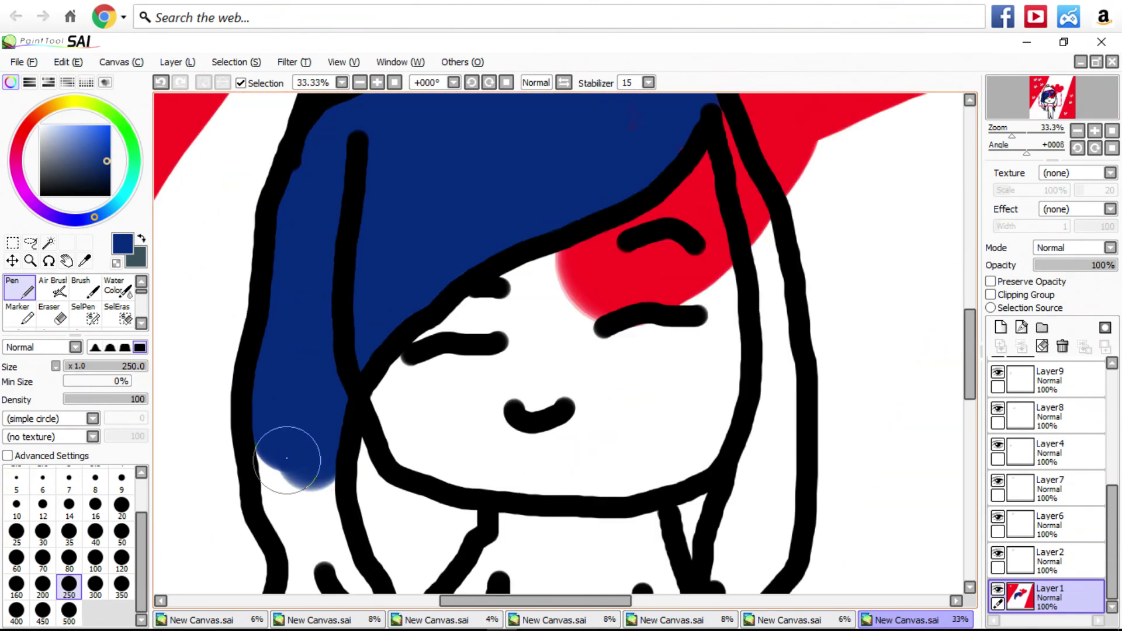
pyautogui.moveTo(311, 524); pyautogui.dragTo(296, 450)
pyautogui.scroll(-3, 295, 450)
pyautogui.scroll(3, 325, 381)
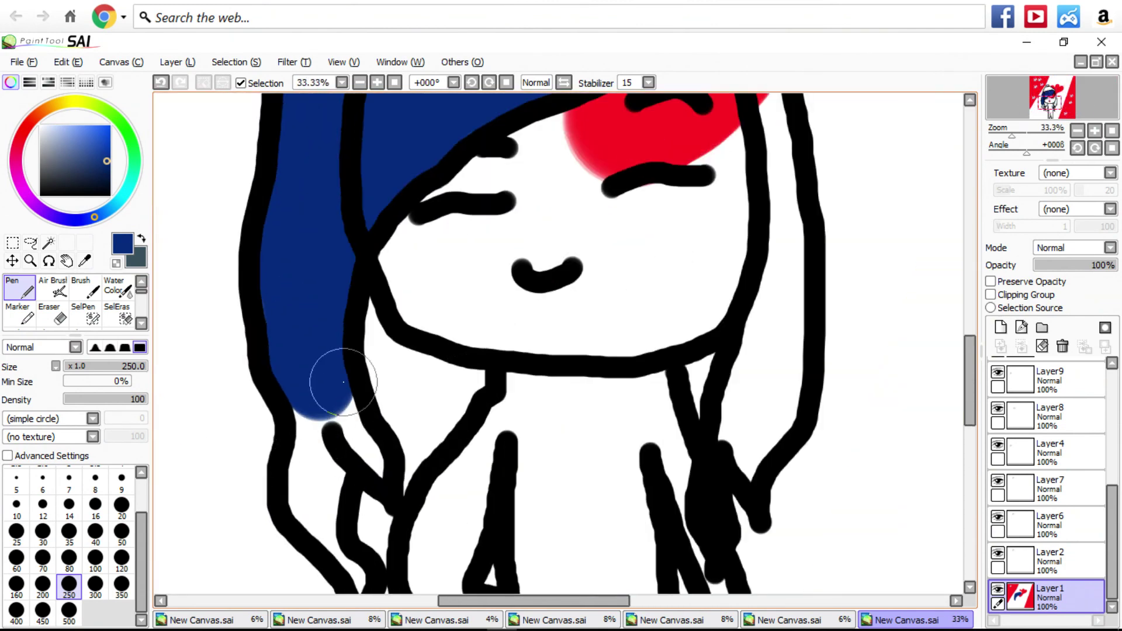
pyautogui.moveTo(325, 380)
pyautogui.mouseDown()
pyautogui.moveTo(330, 460)
pyautogui.moveTo(324, 417)
pyautogui.mouseUp()
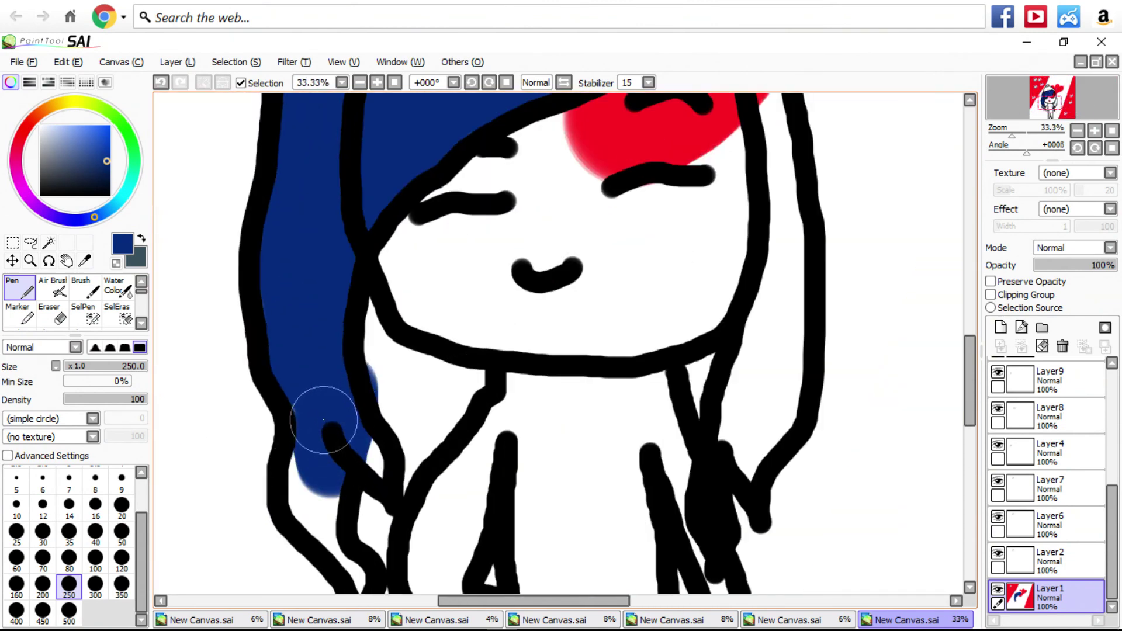
# Cover the blue spilled outside the left hair strand with white and resample the dark blue.
pyautogui.scroll(-2, 319, 423)
pyautogui.scroll(2, 325, 438)
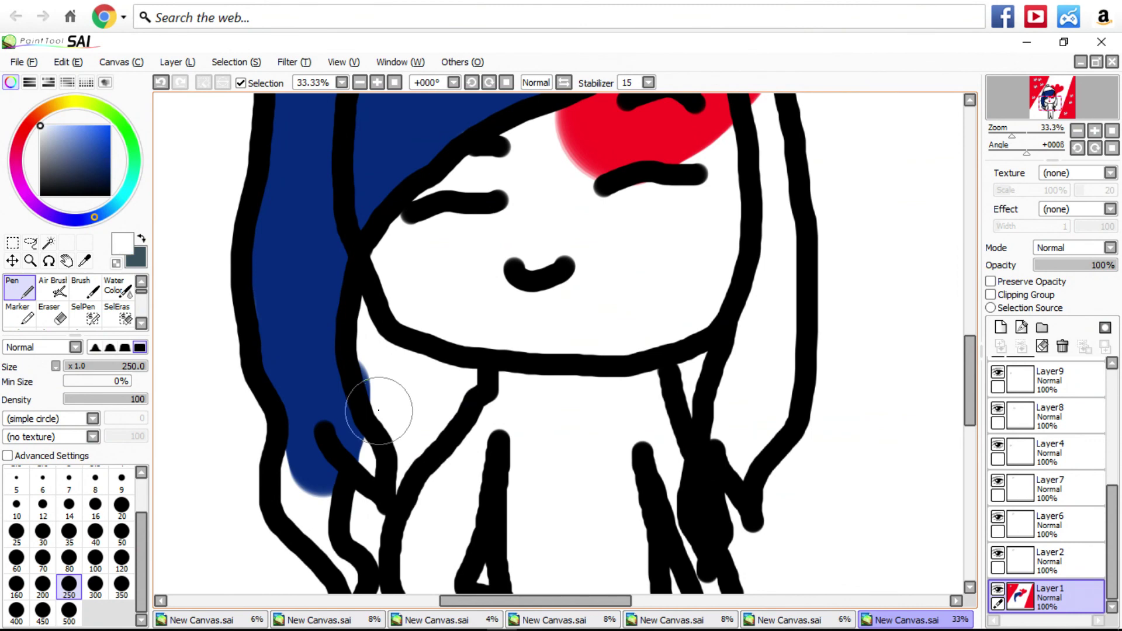
pyautogui.keyDown('alt'); pyautogui.click(318, 381); pyautogui.keyUp('alt')
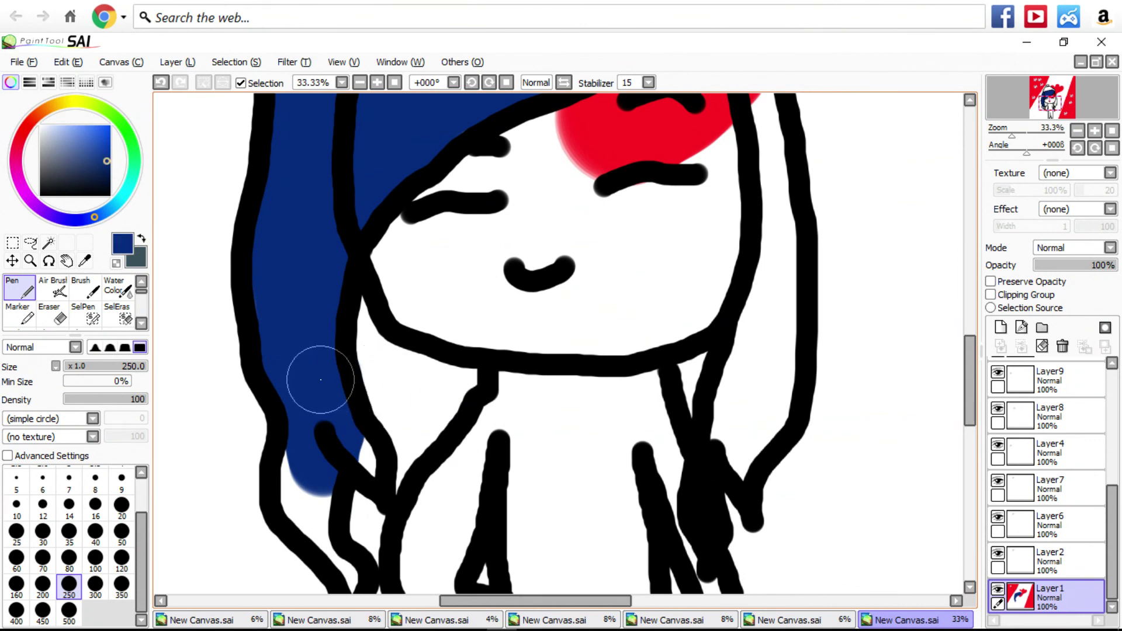
# Fill the left strand's wavy pointed ends with dark blue, using Pen size 80 for the narrow tip.
pyautogui.scroll(-3, 318, 381)
pyautogui.scroll(4, 333, 362)
pyautogui.moveTo(371, 291)
pyautogui.mouseDown()
pyautogui.moveTo(390, 371)
pyautogui.moveTo(416, 281)
pyautogui.moveTo(436, 324)
pyautogui.moveTo(437, 402)
pyautogui.moveTo(432, 316)
pyautogui.moveTo(397, 323)
pyautogui.moveTo(360, 313)
pyautogui.mouseUp()
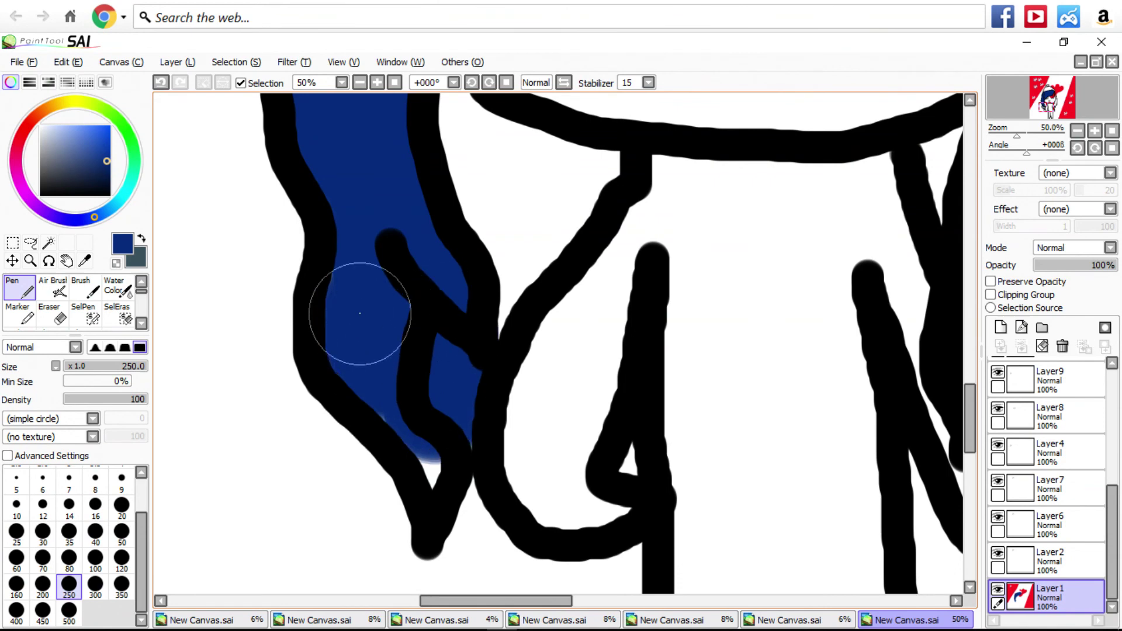
pyautogui.scroll(3, 444, 488)
pyautogui.click(69, 560)
pyautogui.moveTo(466, 423)
pyautogui.mouseDown()
pyautogui.moveTo(536, 454)
pyautogui.moveTo(541, 357)
pyautogui.moveTo(456, 410)
pyautogui.mouseUp()
pyautogui.scroll(-8, 551, 388)
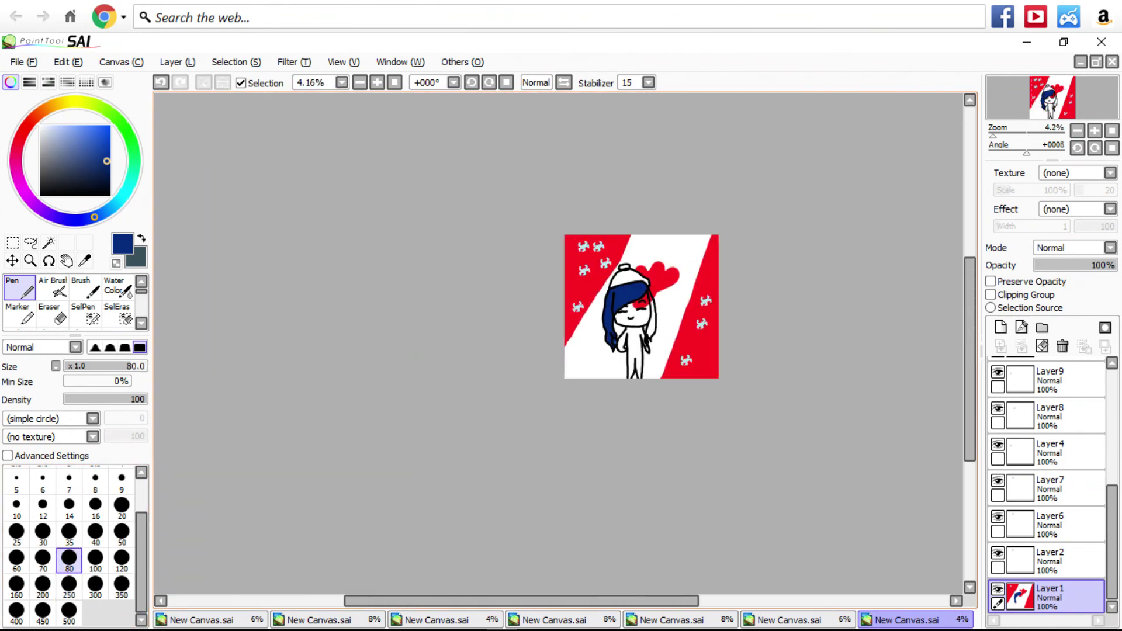
# Paint the lower part of the hair strand on the right of the face dark blue, with Pen sizes up to 250.
pyautogui.scroll(1, 649, 332)
pyautogui.scroll(6, 649, 332)
pyautogui.scroll(-3, 608, 439)
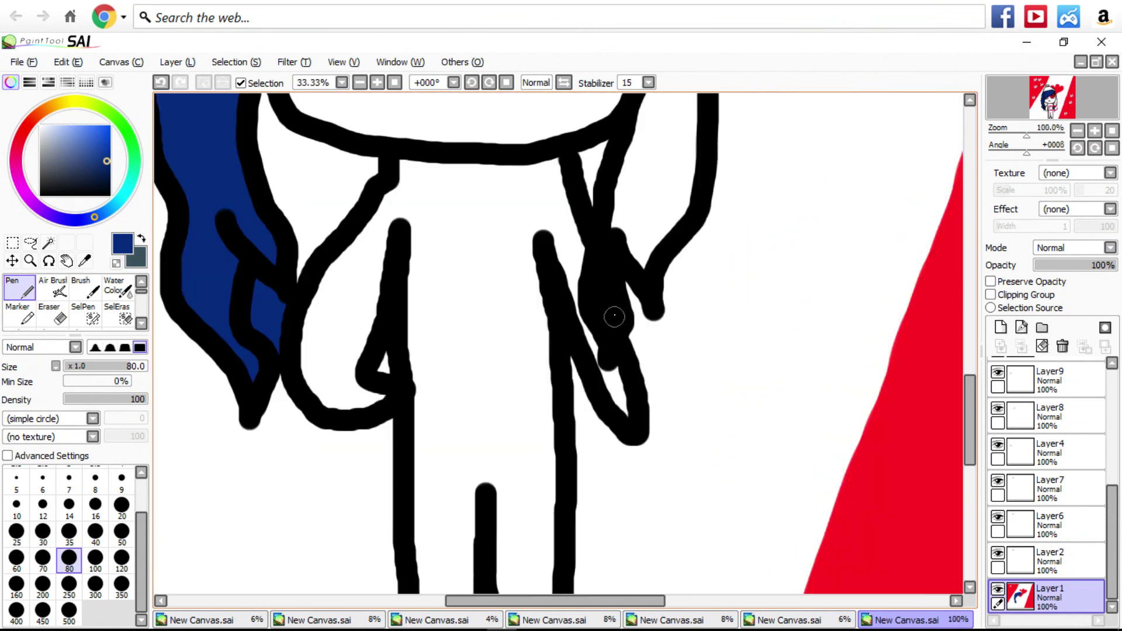
pyautogui.scroll(3, 614, 313)
pyautogui.moveTo(666, 212); pyautogui.dragTo(597, 364)
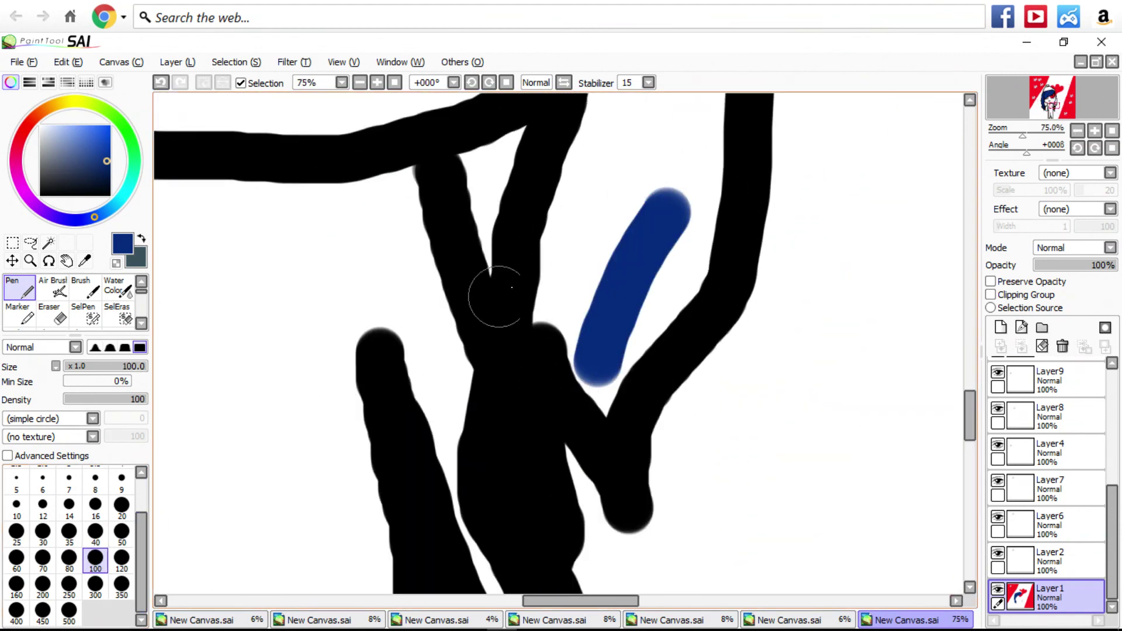
pyautogui.moveTo(613, 195)
pyautogui.mouseDown()
pyautogui.moveTo(551, 308)
pyautogui.moveTo(586, 380)
pyautogui.moveTo(669, 285)
pyautogui.moveTo(561, 316)
pyautogui.mouseUp()
pyautogui.click(68, 584)
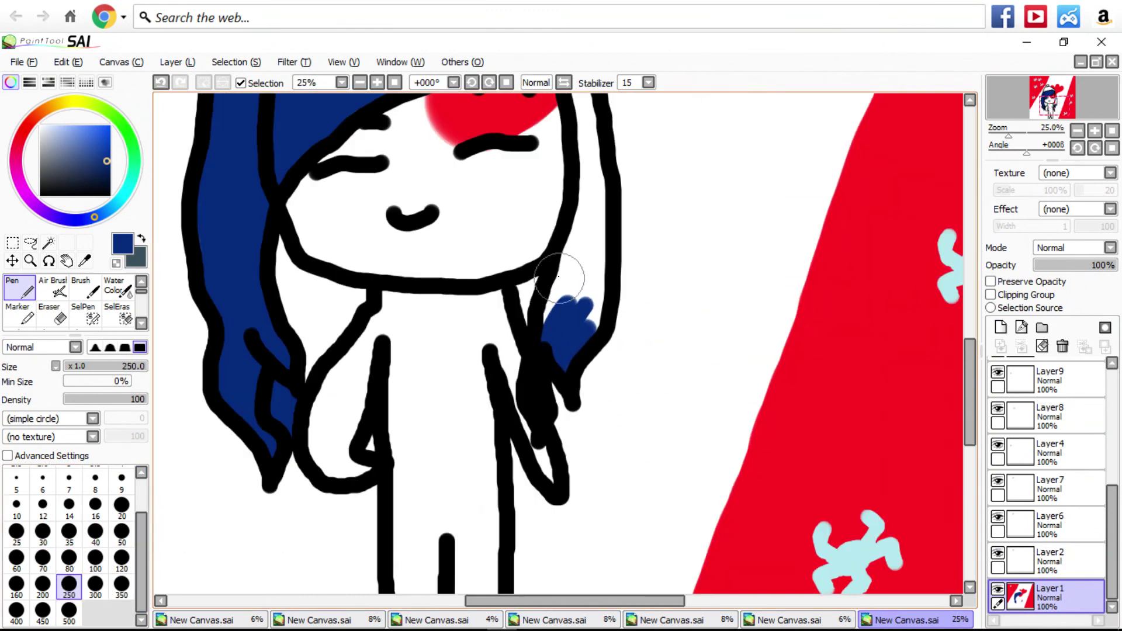
pyautogui.moveTo(601, 226)
pyautogui.mouseDown()
pyautogui.moveTo(526, 463)
pyautogui.moveTo(617, 401)
pyautogui.moveTo(618, 199)
pyautogui.mouseUp()
pyautogui.scroll(-3, 618, 199)
pyautogui.scroll(1, 350, 409)
# Fill the narrow upper part of the right hair strand with dark blue, using the Pen at size 120.
pyautogui.click(122, 558)
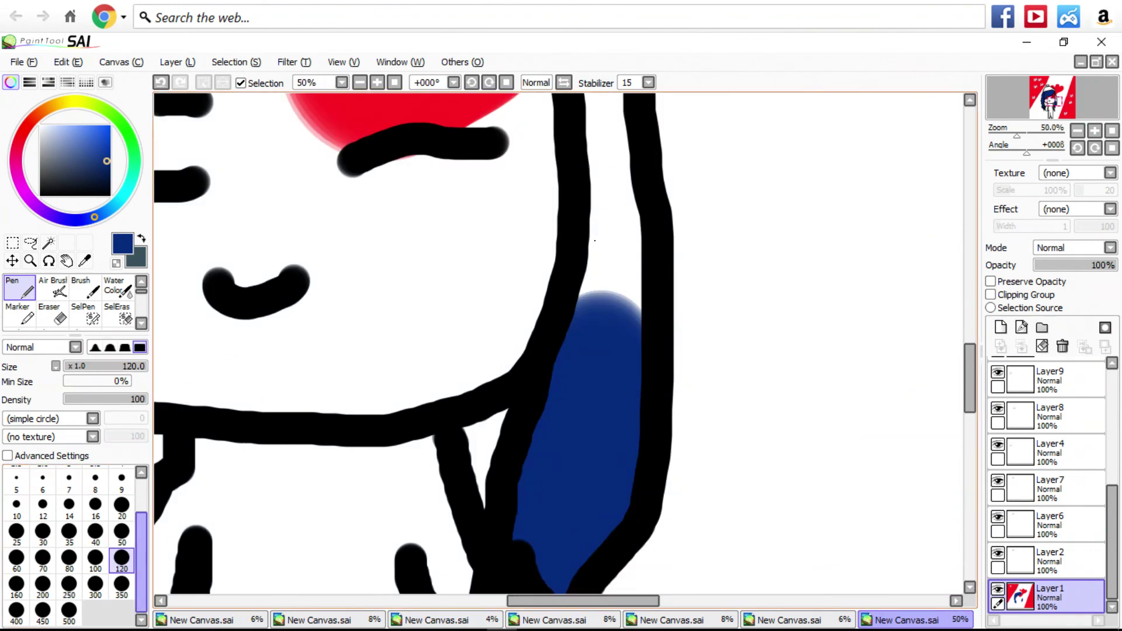
pyautogui.scroll(2, 590, 207)
pyautogui.scroll(-3, 631, 485)
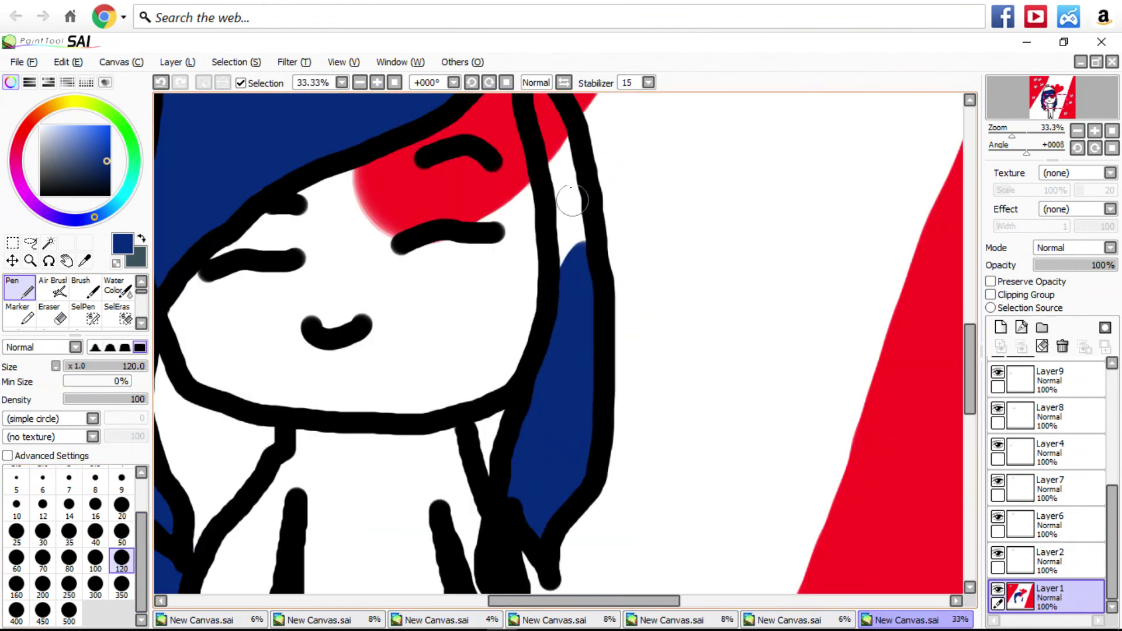
pyautogui.scroll(3, 549, 164)
pyautogui.moveTo(549, 157); pyautogui.dragTo(548, 266)
pyautogui.scroll(-3, 581, 156)
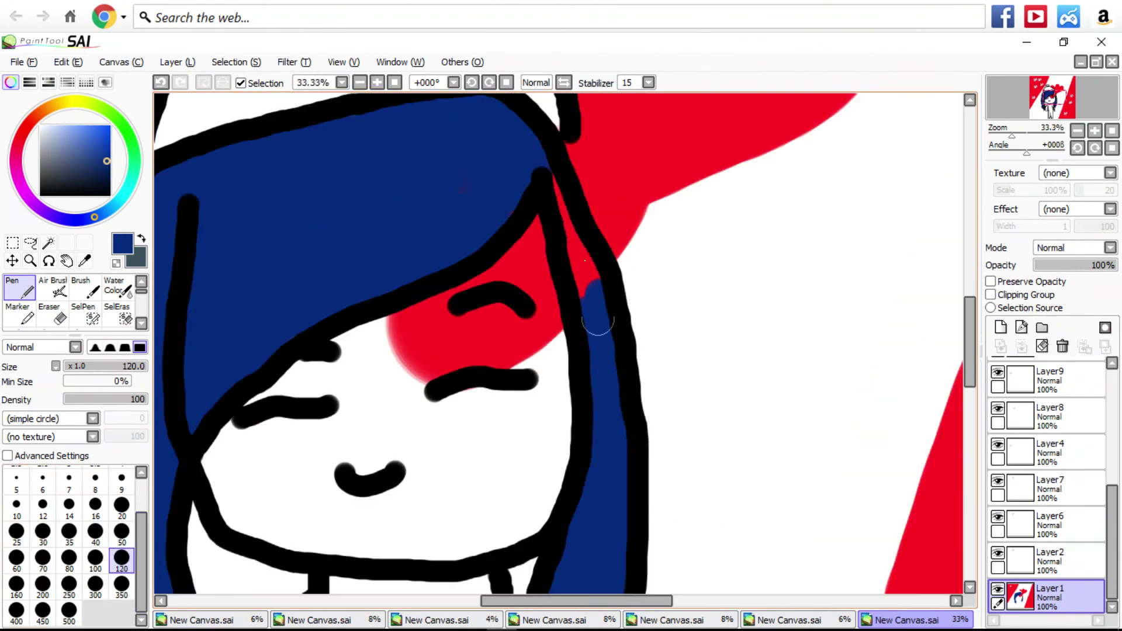
pyautogui.scroll(3, 498, 156)
pyautogui.scroll(-3, 647, 468)
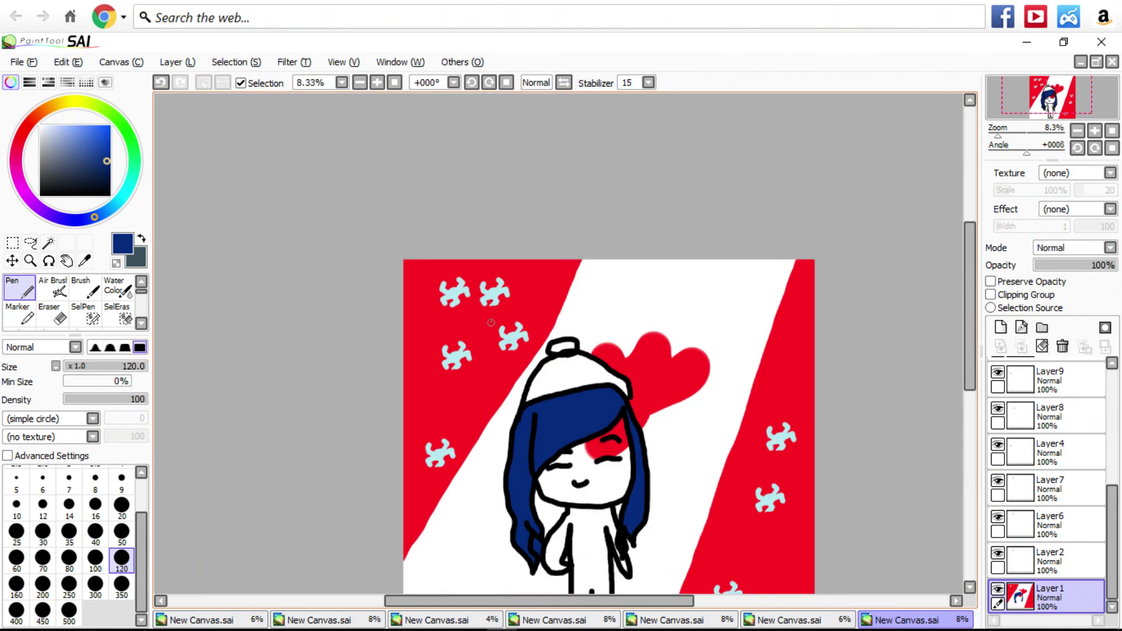
# Fill the bobble on top of the hat with dark blue.
pyautogui.scroll(5, 548, 408)
pyautogui.moveTo(547, 406)
pyautogui.mouseDown()
pyautogui.moveTo(573, 337)
pyautogui.moveTo(675, 349)
pyautogui.moveTo(572, 300)
pyautogui.moveTo(537, 360)
pyautogui.moveTo(506, 302)
pyautogui.moveTo(470, 400)
pyautogui.moveTo(499, 300)
pyautogui.moveTo(867, 330)
pyautogui.mouseUp()
pyautogui.scroll(-9, 902, 281)
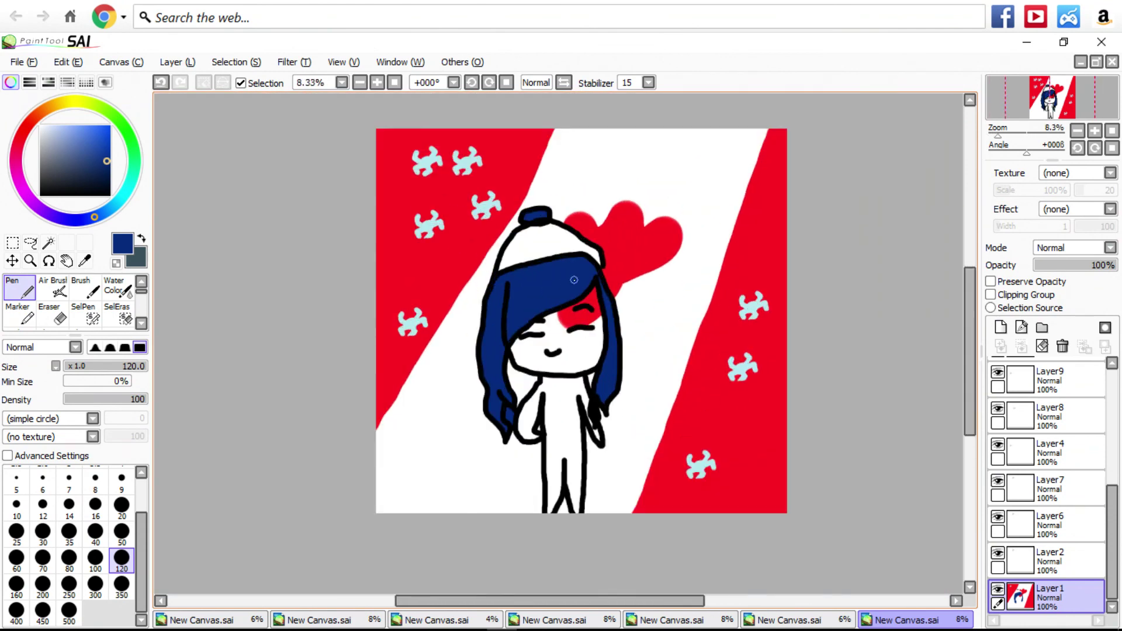
# Paint the face in a light peach skin tone with the Pen at size 500.
pyautogui.scroll(5, 574, 280)
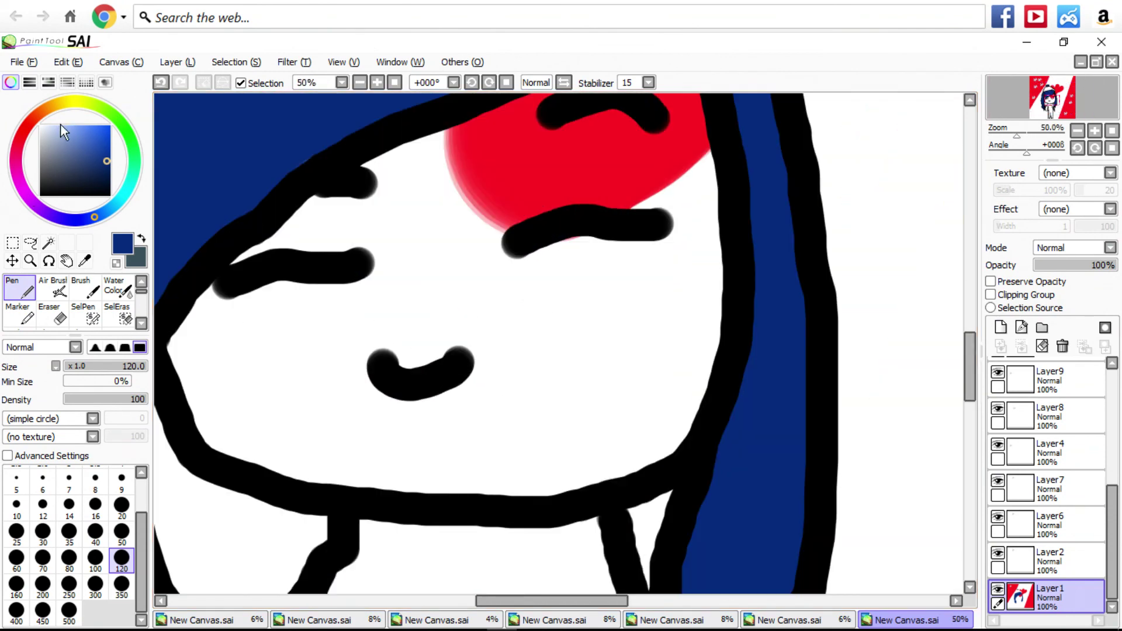
pyautogui.click(44, 110)
pyautogui.click(78, 138)
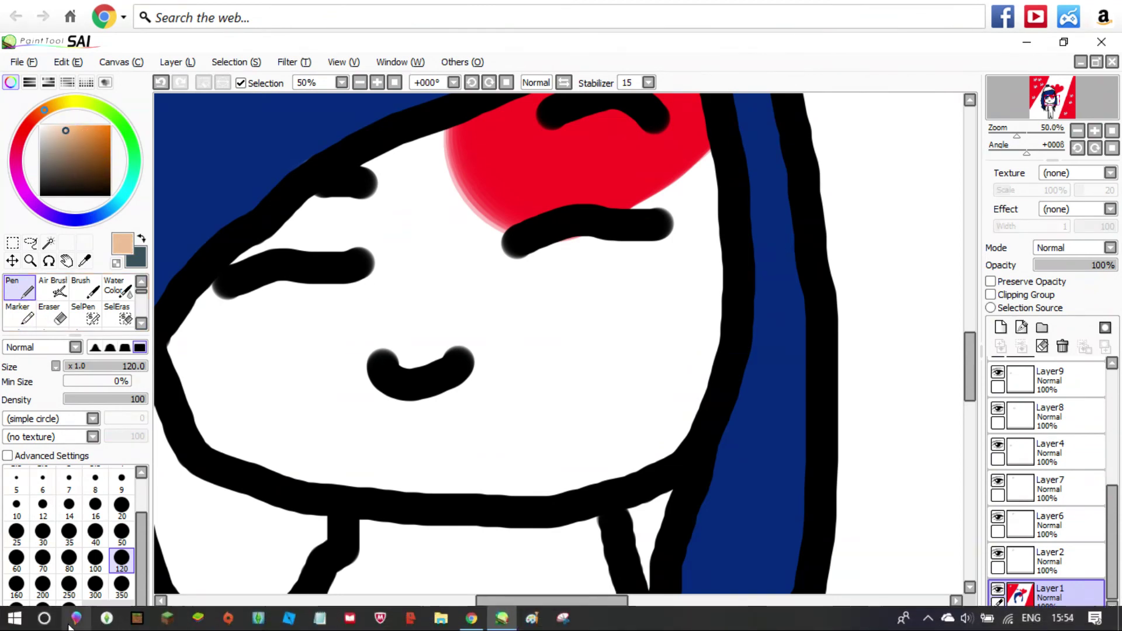
pyautogui.click(69, 611)
pyautogui.moveTo(461, 273)
pyautogui.mouseDown()
pyautogui.moveTo(403, 357)
pyautogui.moveTo(483, 337)
pyautogui.moveTo(555, 238)
pyautogui.moveTo(517, 209)
pyautogui.moveTo(445, 234)
pyautogui.moveTo(397, 263)
pyautogui.moveTo(337, 371)
pyautogui.moveTo(342, 298)
pyautogui.moveTo(361, 274)
pyautogui.moveTo(491, 342)
pyautogui.moveTo(509, 382)
pyautogui.moveTo(556, 408)
pyautogui.moveTo(594, 394)
pyautogui.moveTo(622, 350)
pyautogui.moveTo(613, 202)
pyautogui.moveTo(488, 374)
pyautogui.moveTo(381, 409)
pyautogui.moveTo(261, 368)
pyautogui.moveTo(323, 298)
pyautogui.moveTo(321, 330)
pyautogui.moveTo(459, 420)
pyautogui.mouseUp()
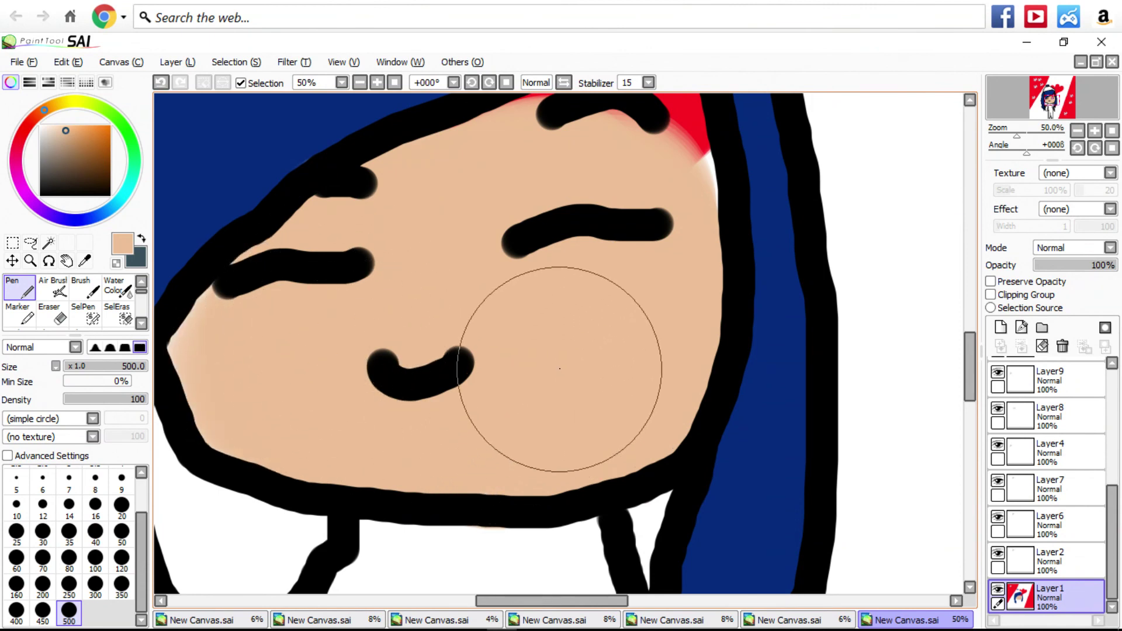
pyautogui.scroll(-1, 514, 376)
pyautogui.scroll(1, 577, 325)
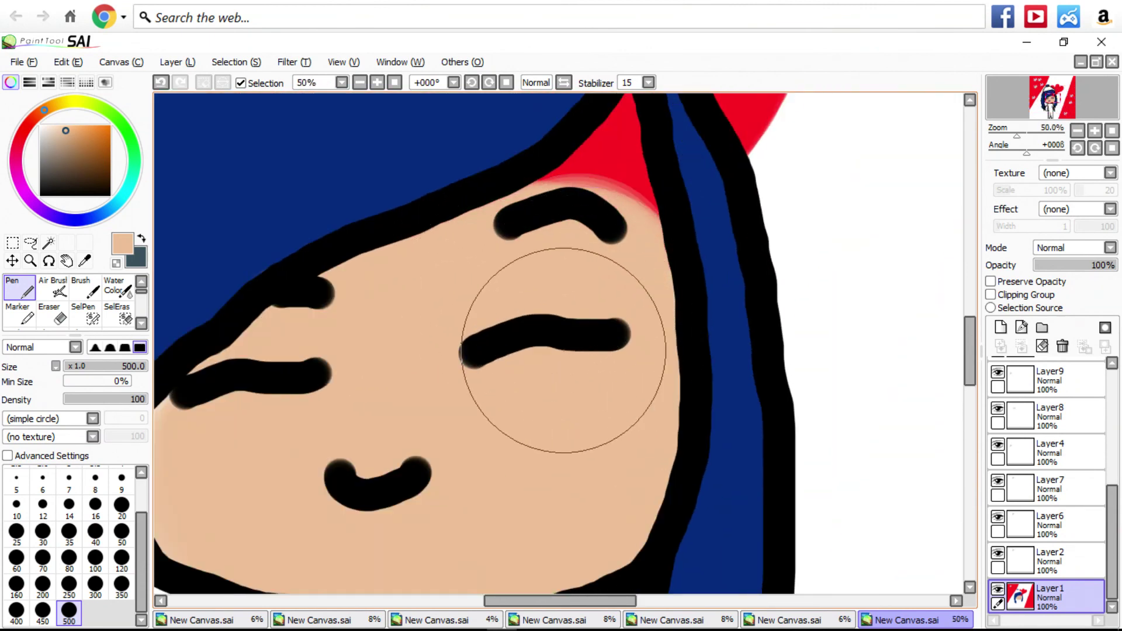
# Cover the remaining red corner of the forehead, beside the right eyebrow, with the peach skin tone at size 120.
pyautogui.scroll(-2, 596, 213)
pyautogui.scroll(4, 595, 213)
pyautogui.click(121, 559)
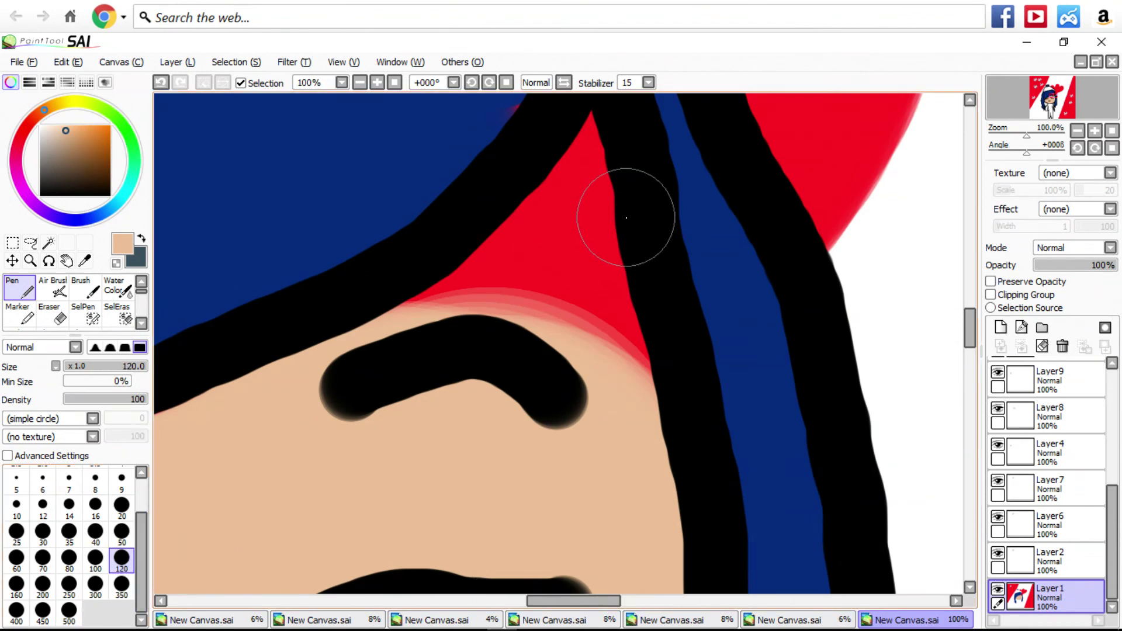
pyautogui.scroll(3, 634, 201)
pyautogui.moveTo(333, 351)
pyautogui.mouseDown()
pyautogui.moveTo(476, 175)
pyautogui.moveTo(633, 250)
pyautogui.moveTo(838, 238)
pyautogui.moveTo(826, 413)
pyautogui.mouseUp()
pyautogui.scroll(-2, 776, 250)
pyautogui.scroll(2, 835, 256)
pyautogui.moveTo(836, 255)
pyautogui.mouseDown()
pyautogui.moveTo(814, 468)
pyautogui.moveTo(814, 338)
pyautogui.mouseUp()
# Touch up the hair edges around the forehead's upper corner with the sampled dark blue.
pyautogui.keyDown('alt'); pyautogui.click(584, 138); pyautogui.keyUp('alt')
pyautogui.moveTo(704, 210); pyautogui.dragTo(558, 233)
pyautogui.scroll(-5, 558, 234)
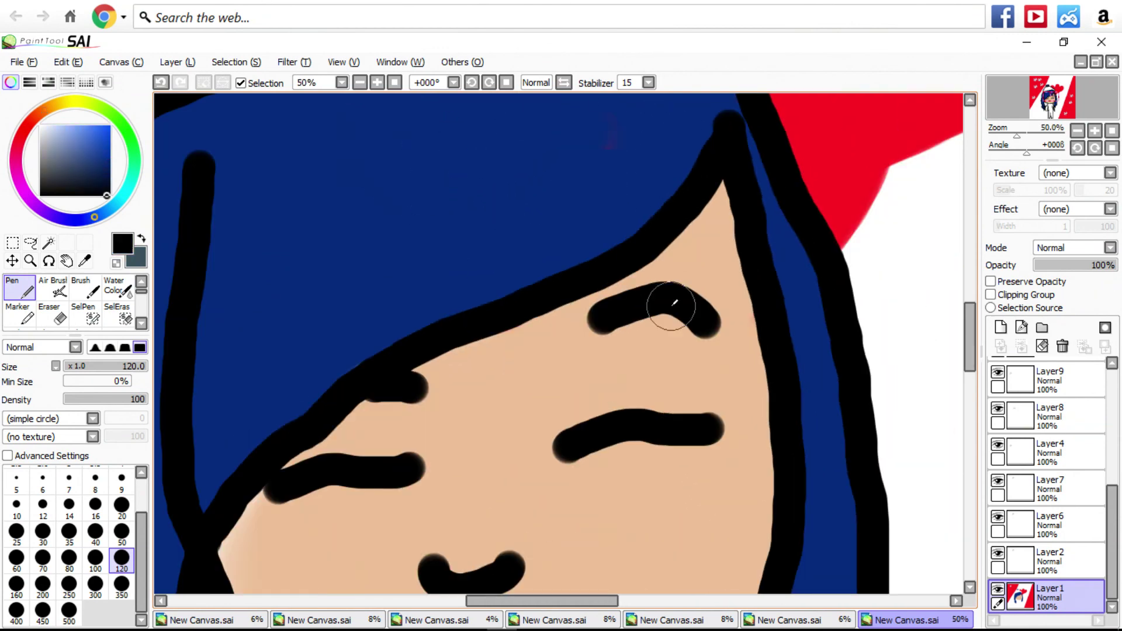
# Paint the neck just below the chin with the peach skin tone sampled from the face.
pyautogui.keyDown('alt'); pyautogui.click(609, 328); pyautogui.keyUp('alt')
pyautogui.scroll(-1, 608, 328)
pyautogui.scroll(3, 608, 328)
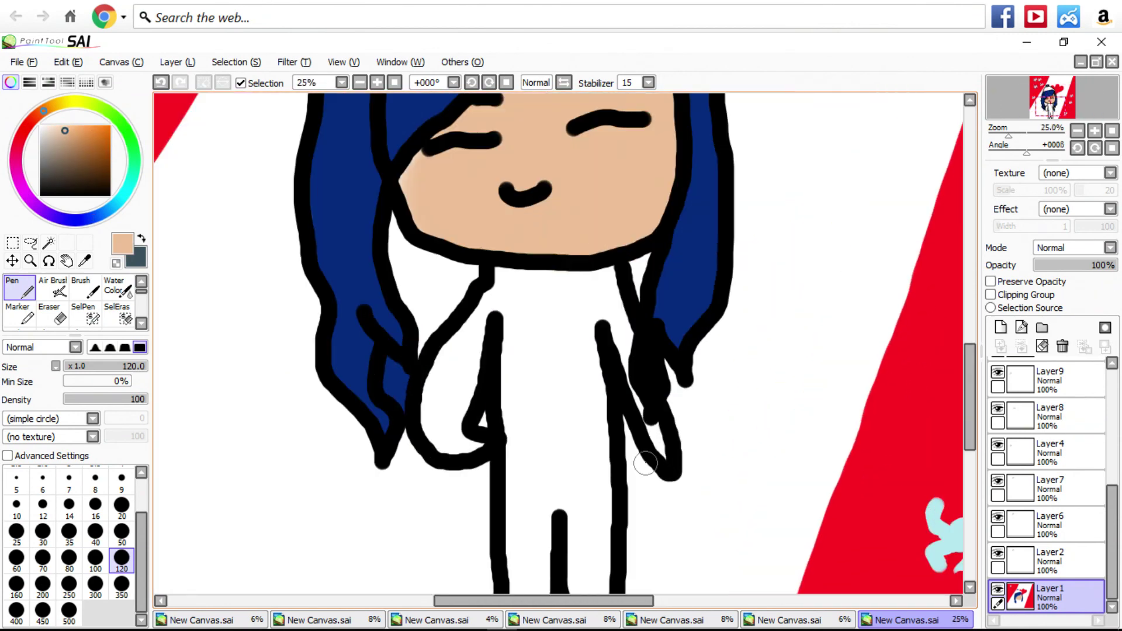
pyautogui.moveTo(500, 233); pyautogui.dragTo(611, 228)
pyautogui.scroll(-5, 610, 228)
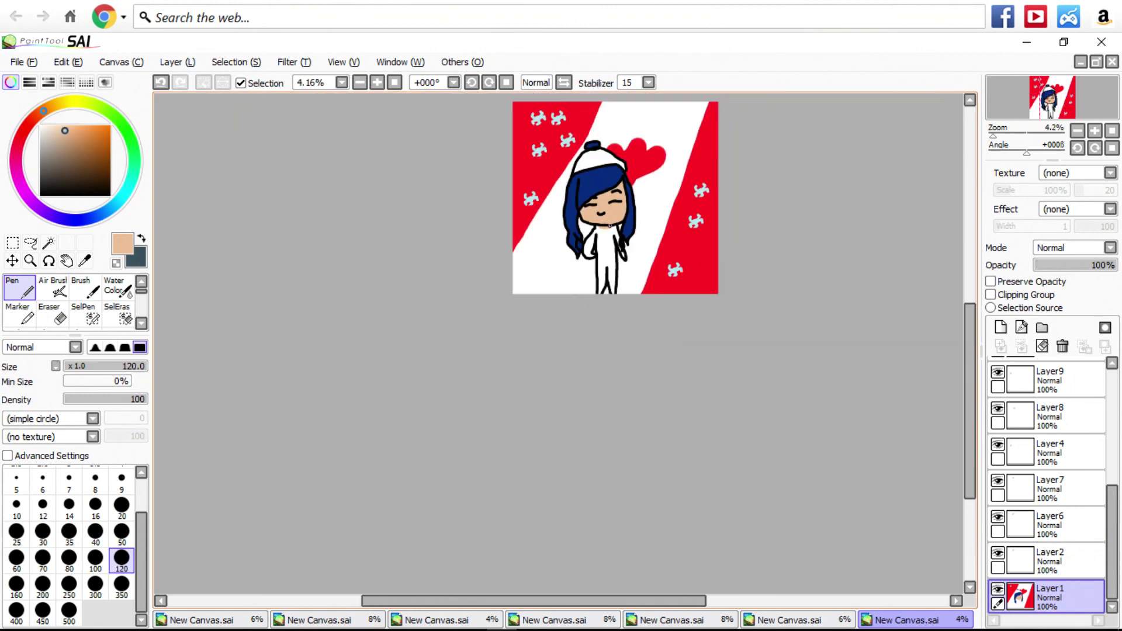
pyautogui.scroll(3, 516, 225)
# Fill the girl's shirt and both sleeves with sampled black using the Pen at size 120, leaving the neckline and hands uncovered.
pyautogui.keyDown('alt'); pyautogui.click(515, 226); pyautogui.keyUp('alt')
pyautogui.scroll(3, 515, 226)
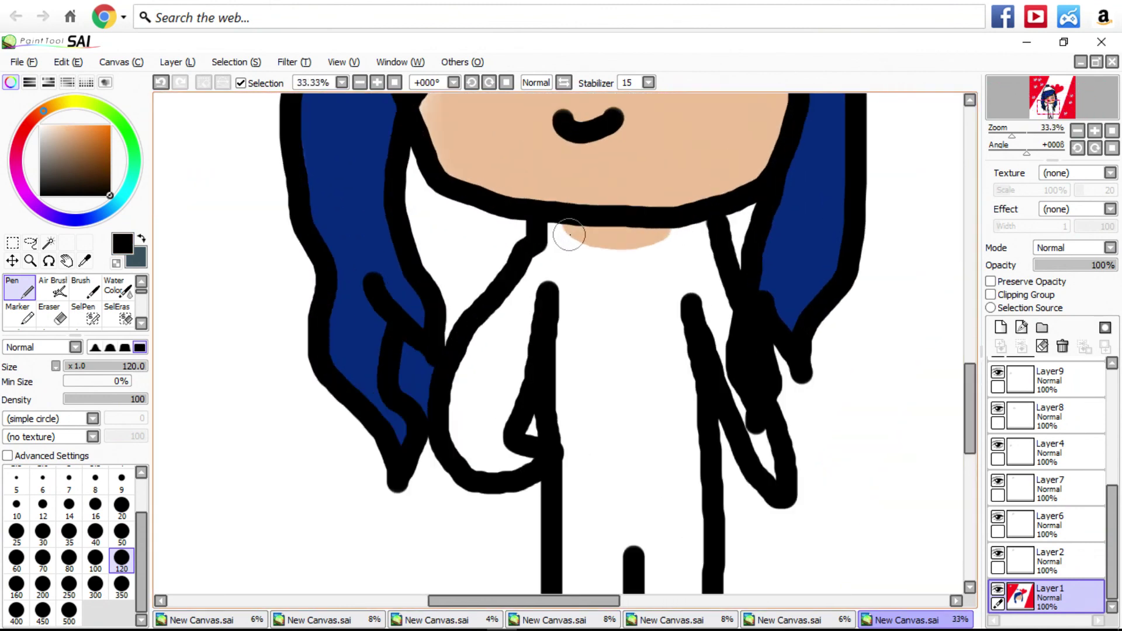
pyautogui.moveTo(555, 229)
pyautogui.mouseDown()
pyautogui.moveTo(545, 269)
pyautogui.moveTo(468, 367)
pyautogui.moveTo(459, 435)
pyautogui.moveTo(502, 415)
pyautogui.moveTo(547, 265)
pyautogui.moveTo(482, 413)
pyautogui.mouseUp()
pyautogui.moveTo(538, 251)
pyautogui.mouseDown()
pyautogui.moveTo(574, 330)
pyautogui.moveTo(568, 470)
pyautogui.moveTo(697, 472)
pyautogui.moveTo(679, 231)
pyautogui.moveTo(657, 256)
pyautogui.moveTo(619, 262)
pyautogui.moveTo(571, 245)
pyautogui.moveTo(569, 377)
pyautogui.moveTo(582, 450)
pyautogui.moveTo(674, 447)
pyautogui.moveTo(652, 301)
pyautogui.moveTo(659, 254)
pyautogui.mouseUp()
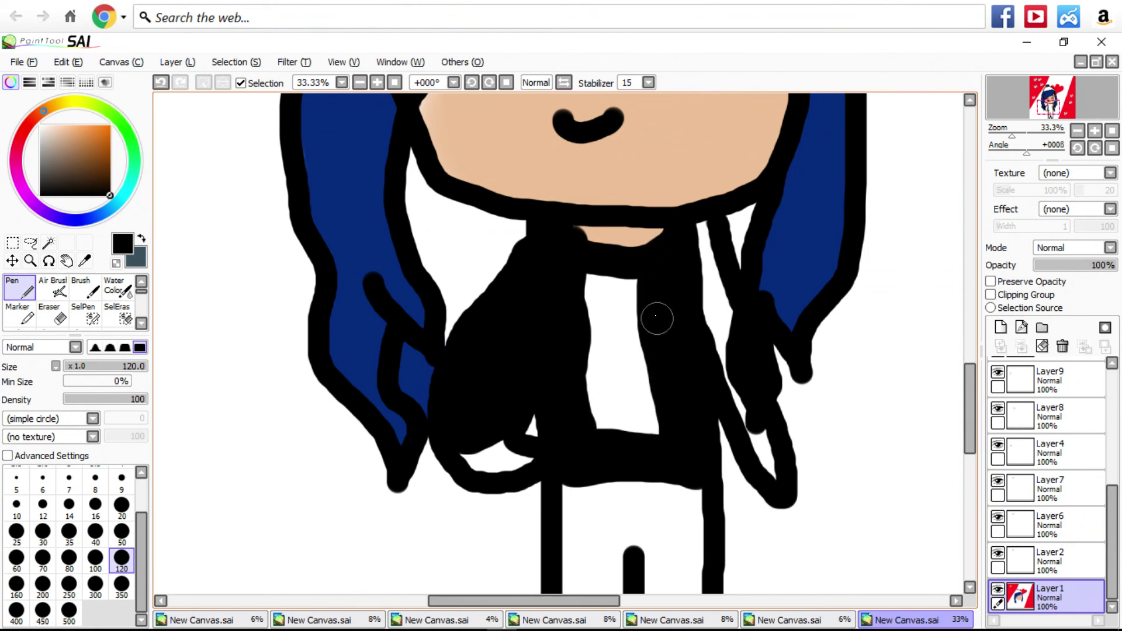
pyautogui.moveTo(657, 319)
pyautogui.mouseDown()
pyautogui.moveTo(597, 280)
pyautogui.moveTo(633, 291)
pyautogui.moveTo(586, 424)
pyautogui.moveTo(581, 285)
pyautogui.moveTo(608, 332)
pyautogui.moveTo(625, 418)
pyautogui.moveTo(610, 431)
pyautogui.moveTo(639, 285)
pyautogui.moveTo(653, 420)
pyautogui.mouseUp()
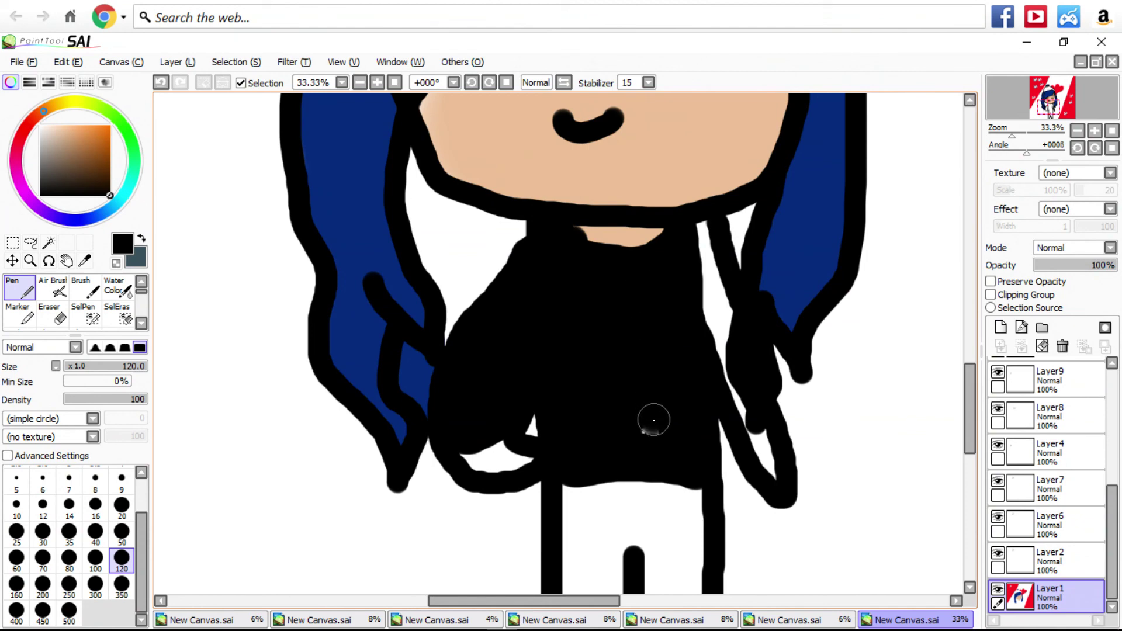
pyautogui.moveTo(713, 389)
pyautogui.mouseDown()
pyautogui.moveTo(745, 418)
pyautogui.moveTo(698, 224)
pyautogui.moveTo(724, 371)
pyautogui.mouseUp()
pyautogui.scroll(-4, 724, 371)
pyautogui.scroll(4, 371, 292)
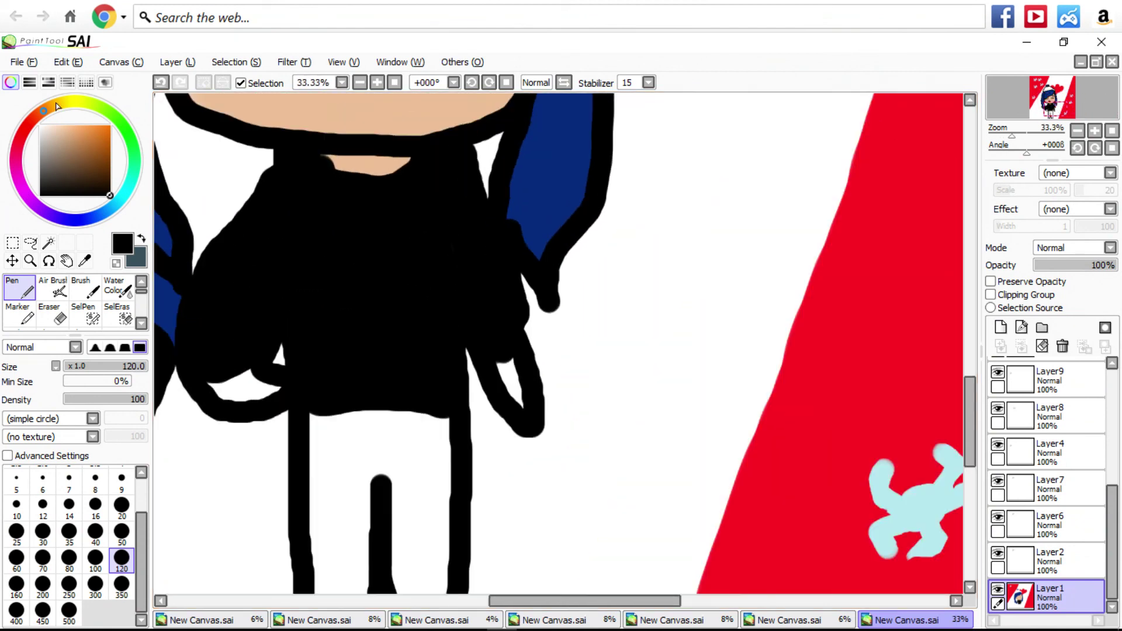
# Try two mustard-yellow buttons down the front of the black shirt with the size 120 Pen.
pyautogui.click(67, 81)
pyautogui.click(67, 101)
pyautogui.click(89, 136)
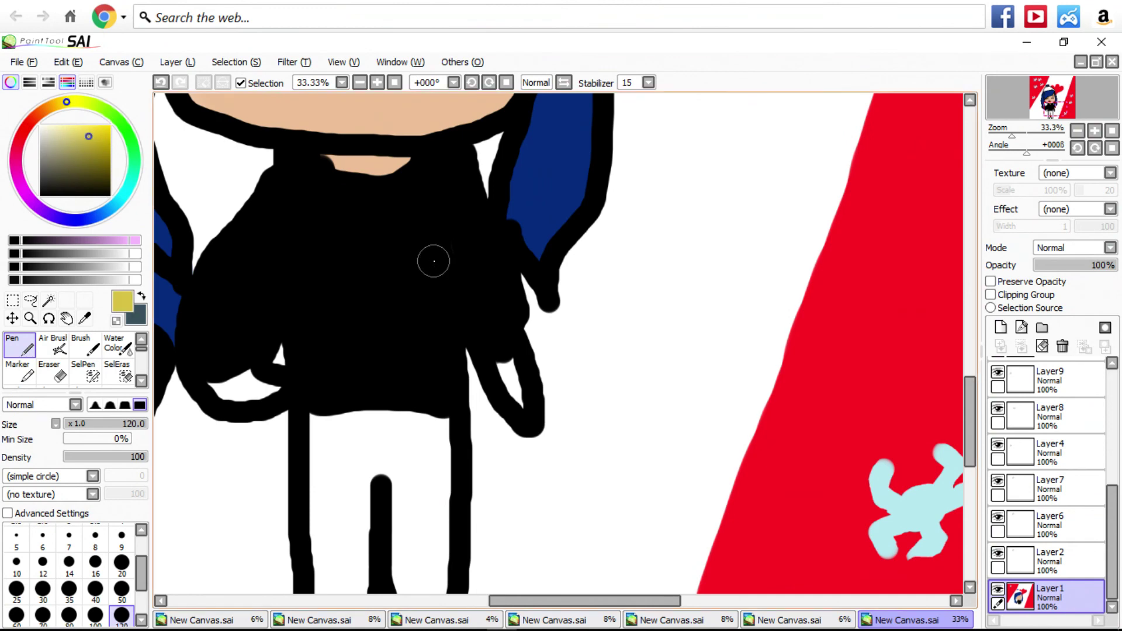
pyautogui.scroll(3, 350, 150)
pyautogui.moveTo(350, 151); pyautogui.dragTo(346, 162)
pyautogui.scroll(-2, 346, 163)
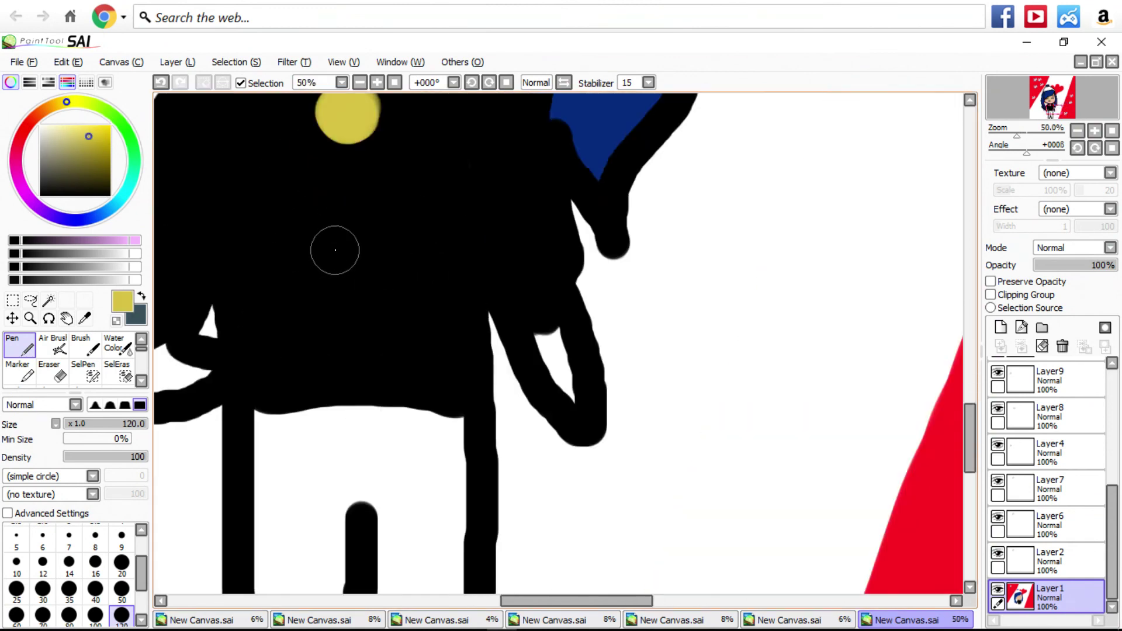
pyautogui.scroll(1, 333, 247)
pyautogui.moveTo(349, 256)
pyautogui.mouseDown()
pyautogui.moveTo(338, 266)
pyautogui.moveTo(357, 263)
pyautogui.mouseUp()
pyautogui.scroll(-4, 271, 206)
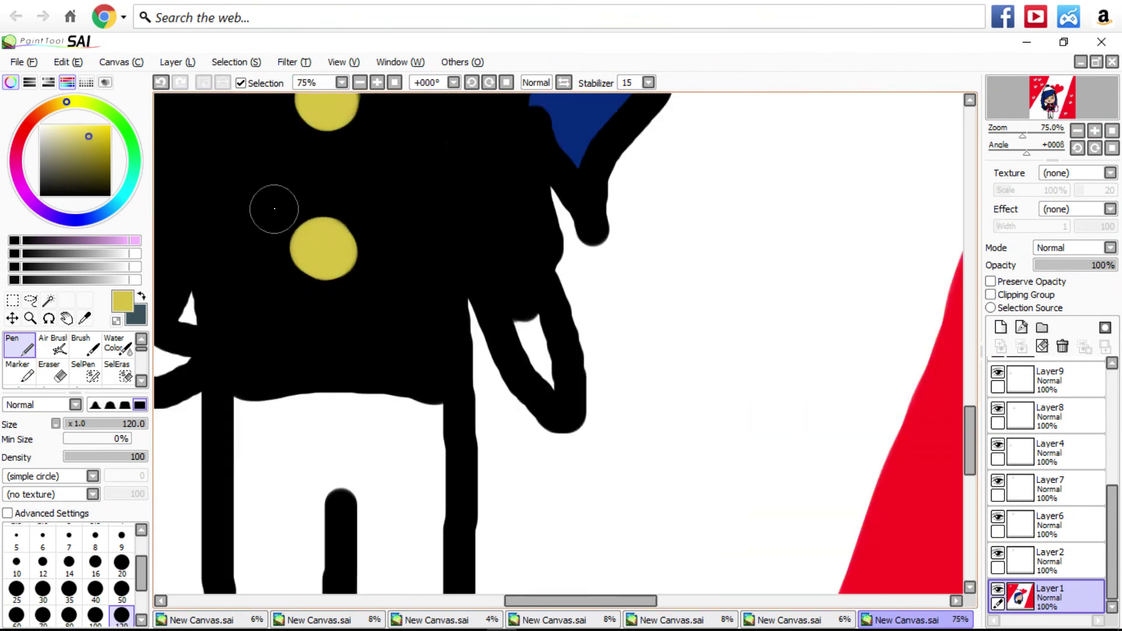
pyautogui.click(68, 82)
pyautogui.scroll(-4, 263, 196)
pyautogui.scroll(-3, 263, 196)
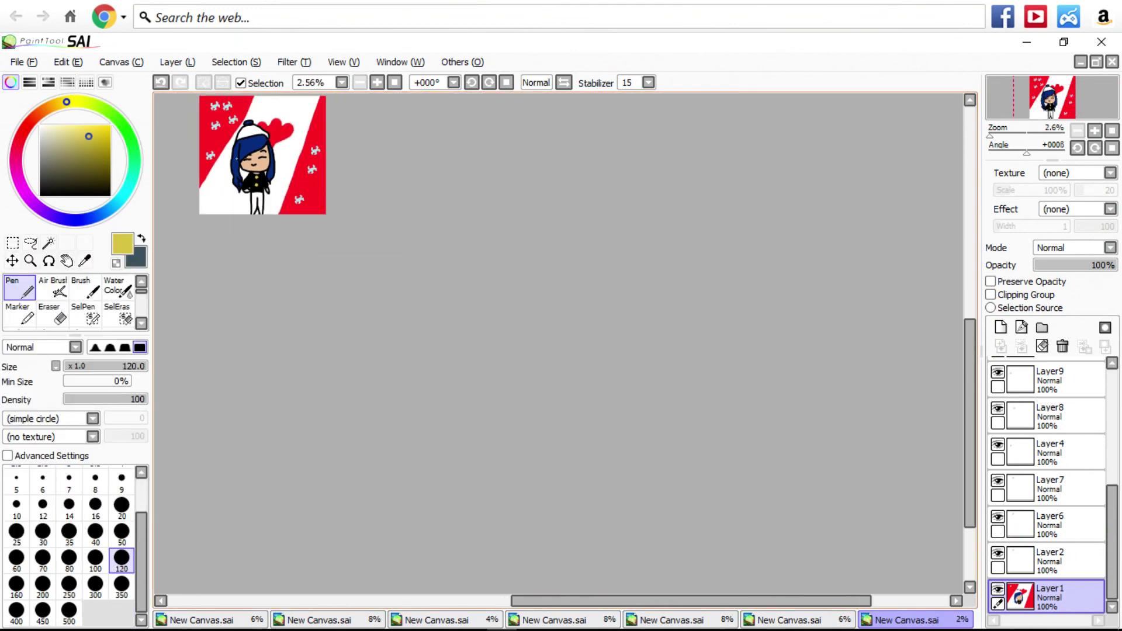
# Fill both of the girl's hands with the peach skin tone sampled from the face.
pyautogui.scroll(5, 263, 195)
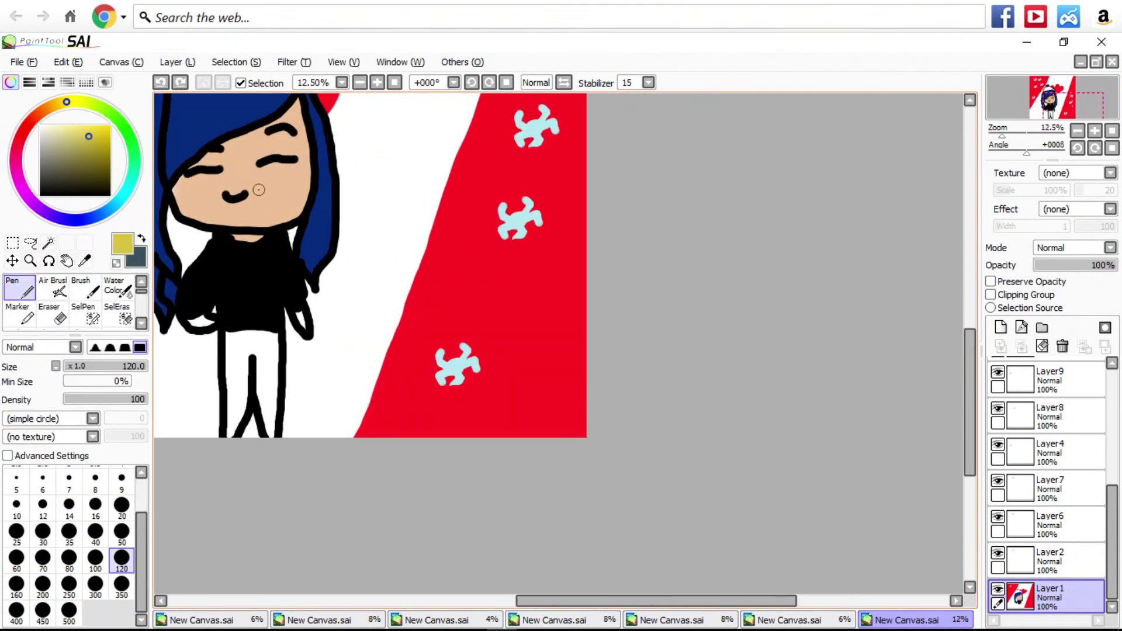
pyautogui.keyDown('alt'); pyautogui.click(258, 184); pyautogui.keyUp('alt')
pyautogui.scroll(4, 260, 189)
pyautogui.scroll(-1, 146, 316)
pyautogui.scroll(-2, 198, 318)
pyautogui.scroll(2, 204, 320)
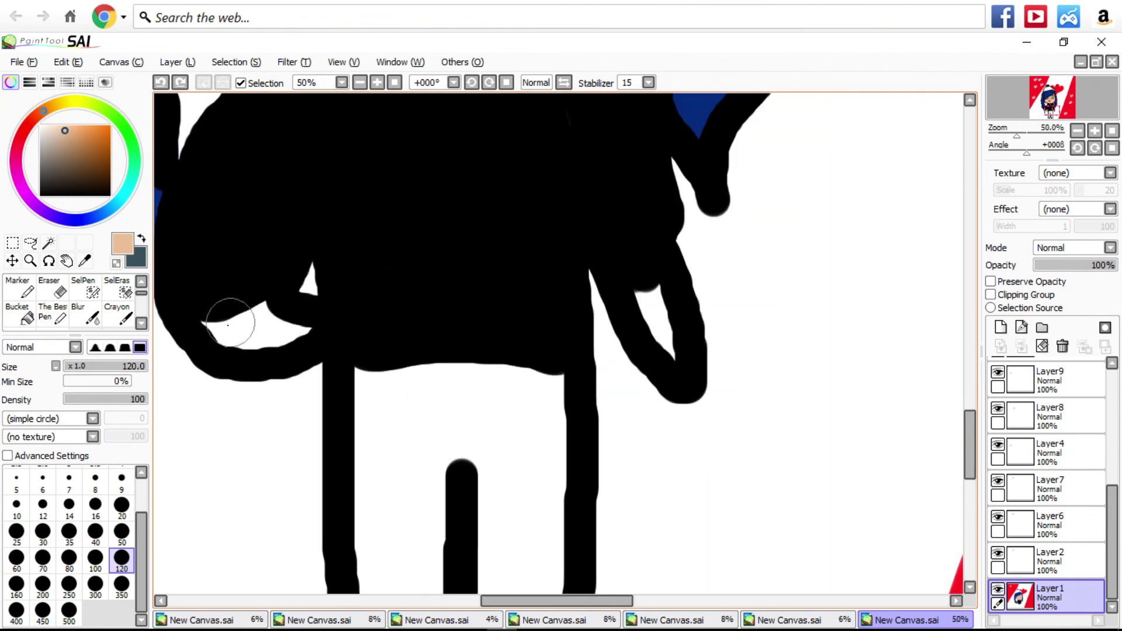
pyautogui.scroll(1, 212, 320)
pyautogui.moveTo(213, 320)
pyautogui.mouseDown()
pyautogui.moveTo(243, 325)
pyautogui.moveTo(302, 305)
pyautogui.moveTo(288, 345)
pyautogui.moveTo(345, 350)
pyautogui.moveTo(388, 426)
pyautogui.moveTo(382, 411)
pyautogui.mouseUp()
pyautogui.scroll(-6, 288, 345)
pyautogui.scroll(3, 320, 325)
pyautogui.scroll(3, 320, 324)
pyautogui.scroll(-3, 383, 411)
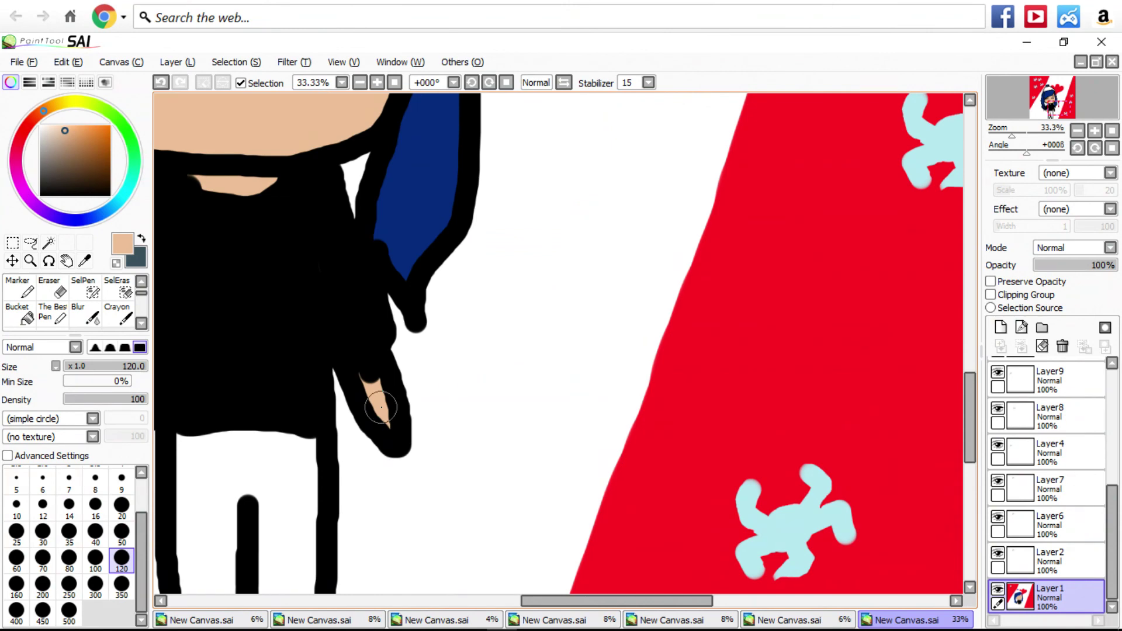
# Paint the trousers dark grey with the Pen, raising the size from 120 to 200 for the remaining leg.
pyautogui.scroll(-3, 381, 408)
pyautogui.scroll(3, 263, 351)
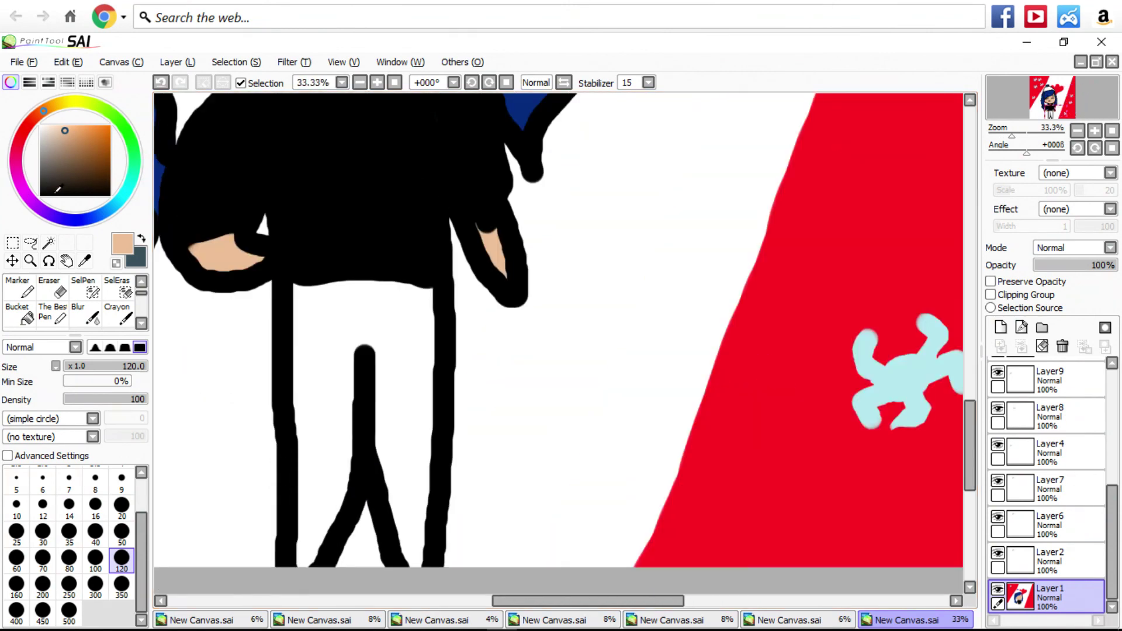
pyautogui.moveTo(298, 287)
pyautogui.mouseDown()
pyautogui.moveTo(425, 294)
pyautogui.moveTo(418, 575)
pyautogui.moveTo(389, 471)
pyautogui.moveTo(404, 288)
pyautogui.moveTo(390, 411)
pyautogui.moveTo(399, 365)
pyautogui.mouseUp()
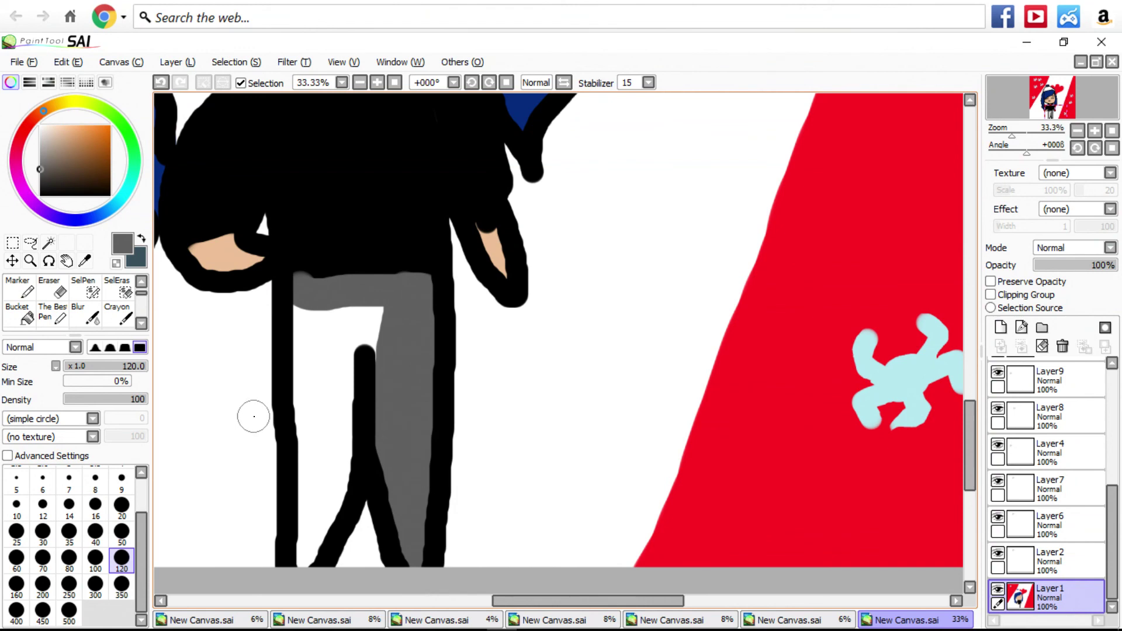
pyautogui.click(42, 584)
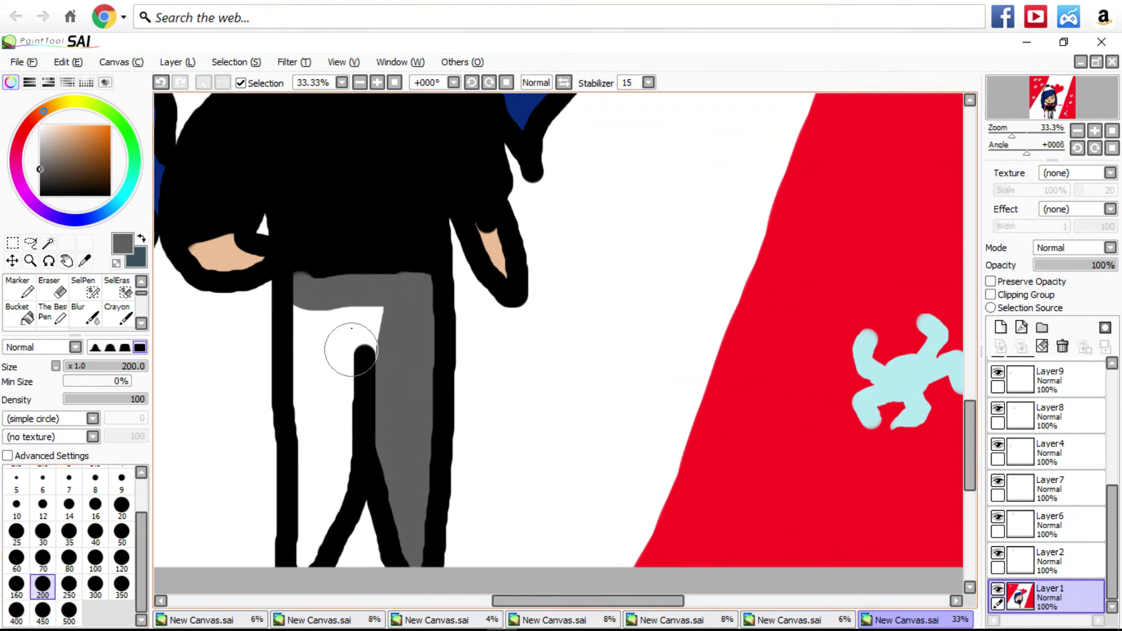
pyautogui.moveTo(310, 290)
pyautogui.mouseDown()
pyautogui.moveTo(300, 489)
pyautogui.moveTo(310, 520)
pyautogui.moveTo(366, 313)
pyautogui.mouseUp()
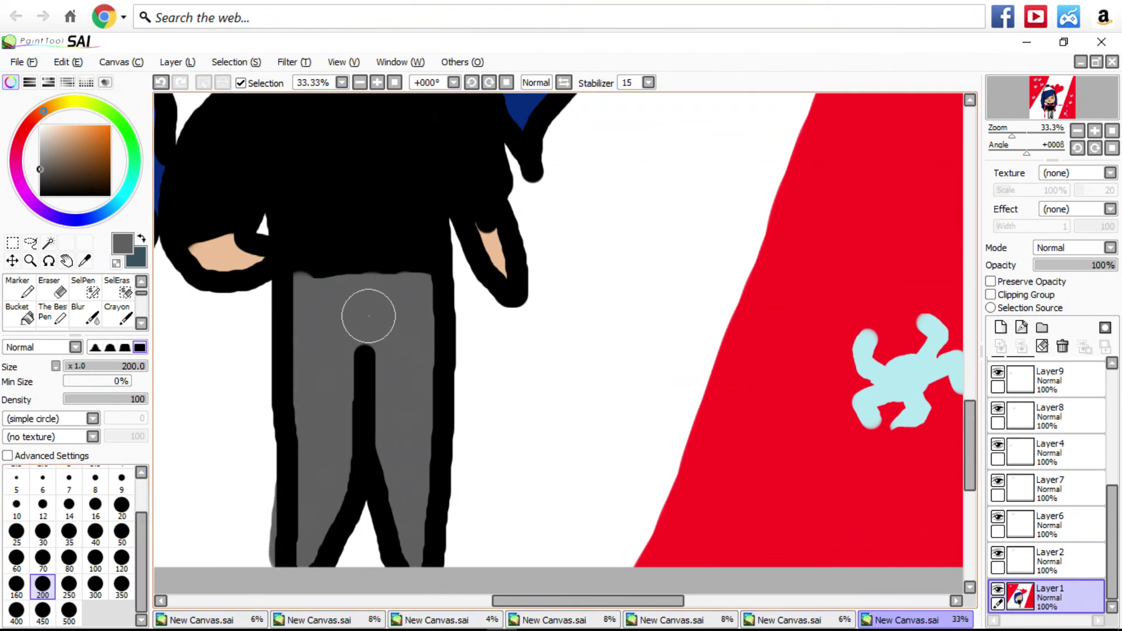
pyautogui.scroll(-10, 366, 313)
pyautogui.scroll(1, 302, 318)
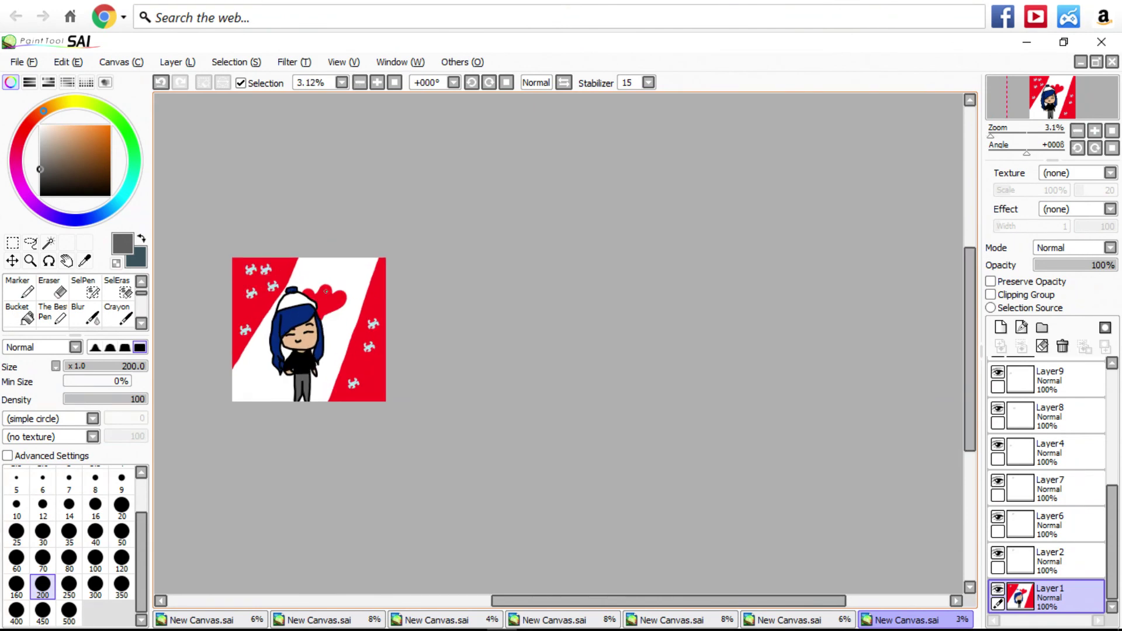
# Hand-letter "Funneh" in sampled black with the Pen at size 16 on the white area beside the girl's hair.
pyautogui.scroll(-1, 327, 289)
pyautogui.scroll(4, 289, 332)
pyautogui.keyDown('alt'); pyautogui.click(266, 264); pyautogui.keyUp('alt')
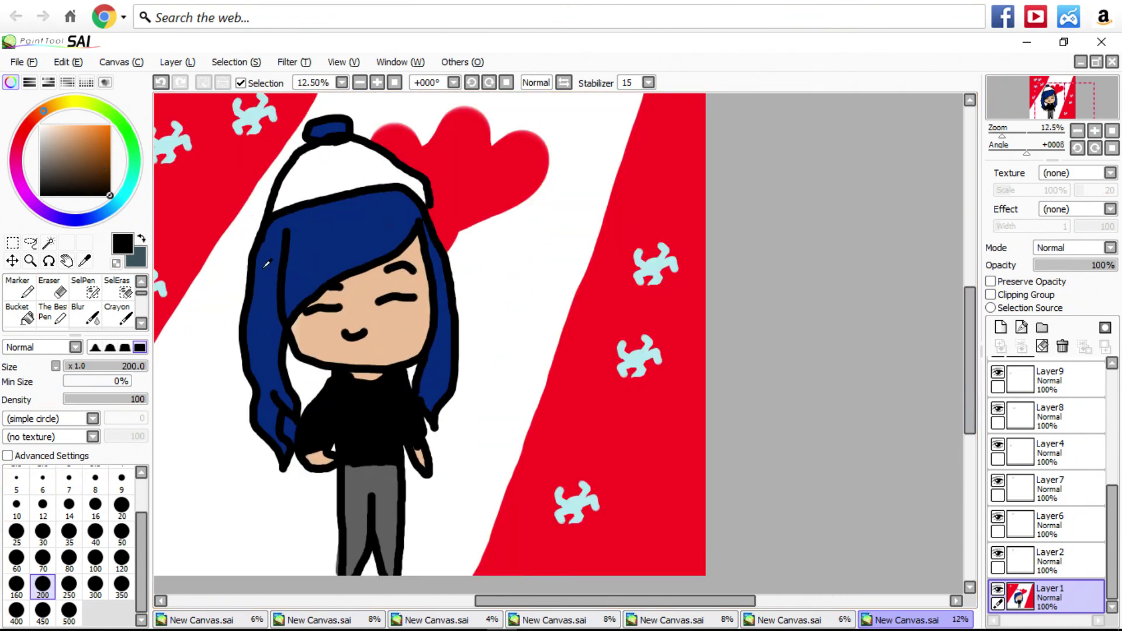
pyautogui.click(18, 286)
pyautogui.scroll(3, 175, 324)
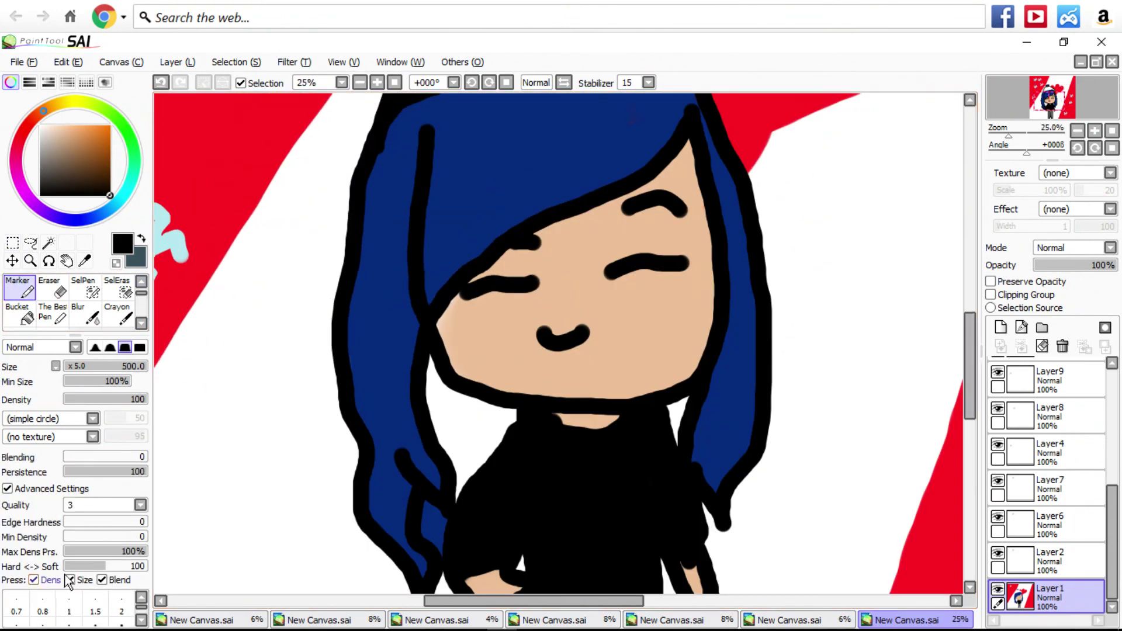
pyautogui.scroll(1, 50, 335)
pyautogui.click(18, 287)
pyautogui.click(95, 504)
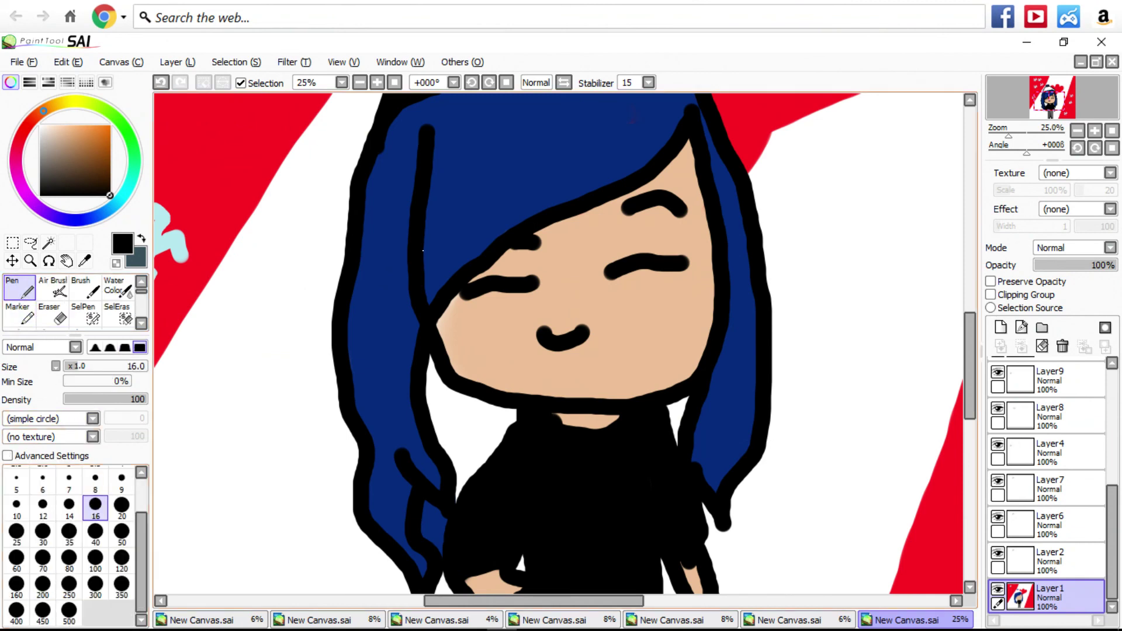
pyautogui.scroll(-3, 324, 304)
pyautogui.scroll(6, 331, 303)
pyautogui.moveTo(431, 283)
pyautogui.mouseDown()
pyautogui.moveTo(328, 323)
pyautogui.moveTo(383, 502)
pyautogui.mouseUp()
pyautogui.moveTo(339, 431); pyautogui.dragTo(461, 353)
pyautogui.moveTo(442, 409)
pyautogui.mouseDown()
pyautogui.moveTo(648, 354)
pyautogui.moveTo(755, 350)
pyautogui.moveTo(781, 387)
pyautogui.moveTo(811, 382)
pyautogui.mouseUp()
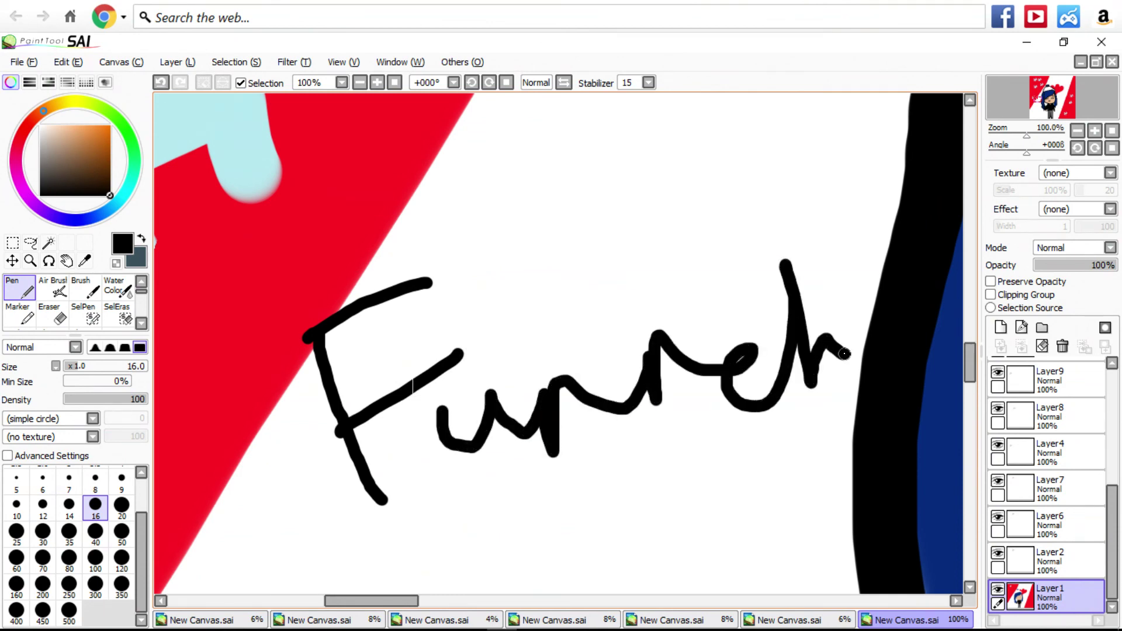
# Draw a small solid black heart above the middle of the handwritten lettering.
pyautogui.scroll(3, 607, 244)
pyautogui.moveTo(606, 236)
pyautogui.mouseDown()
pyautogui.moveTo(655, 329)
pyautogui.moveTo(604, 243)
pyautogui.moveTo(639, 264)
pyautogui.moveTo(717, 267)
pyautogui.moveTo(668, 327)
pyautogui.moveTo(624, 279)
pyautogui.moveTo(693, 269)
pyautogui.mouseUp()
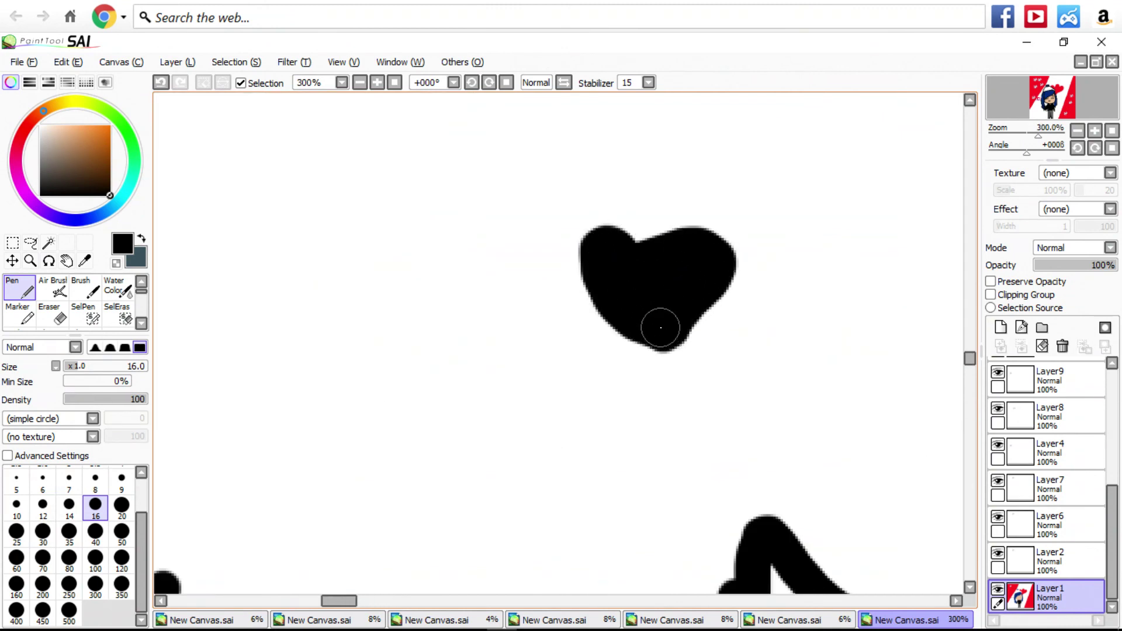
pyautogui.scroll(-10, 660, 327)
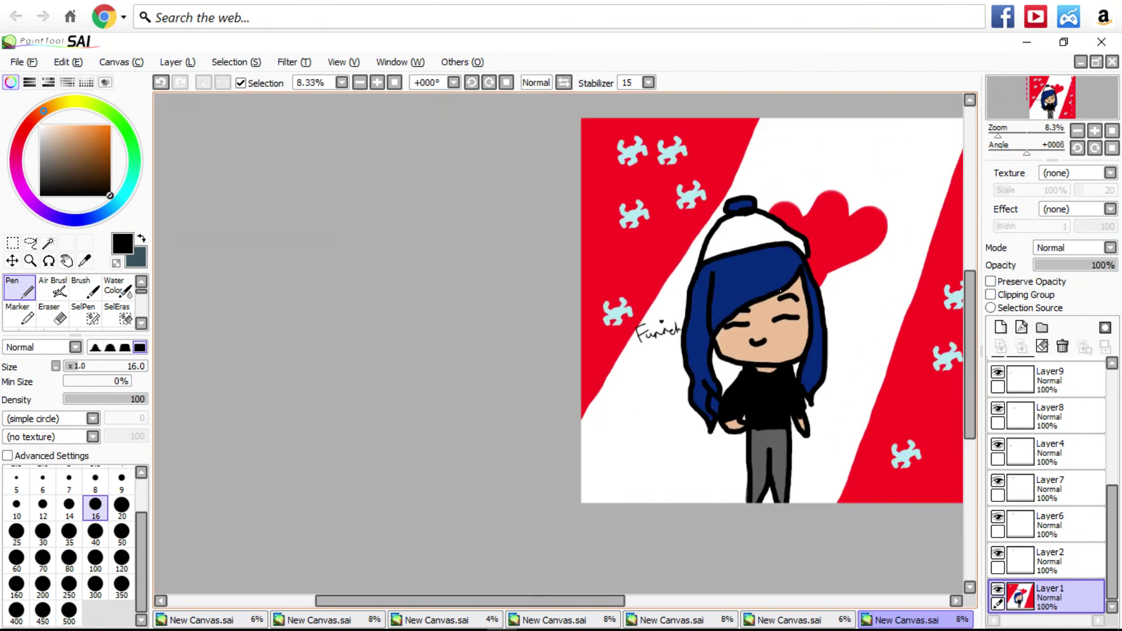
# Review the whole flag picture with the coloured girl and the lettering.
pyautogui.scroll(-3, 686, 351)
pyautogui.scroll(2, 687, 350)
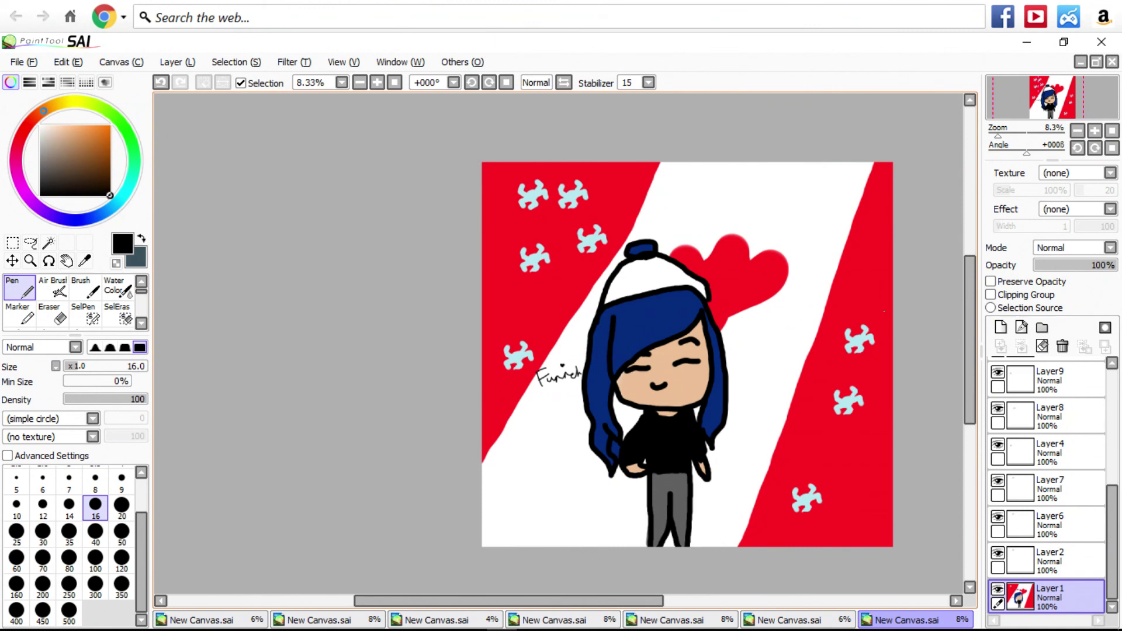
pyautogui.scroll(-4, 716, 336)
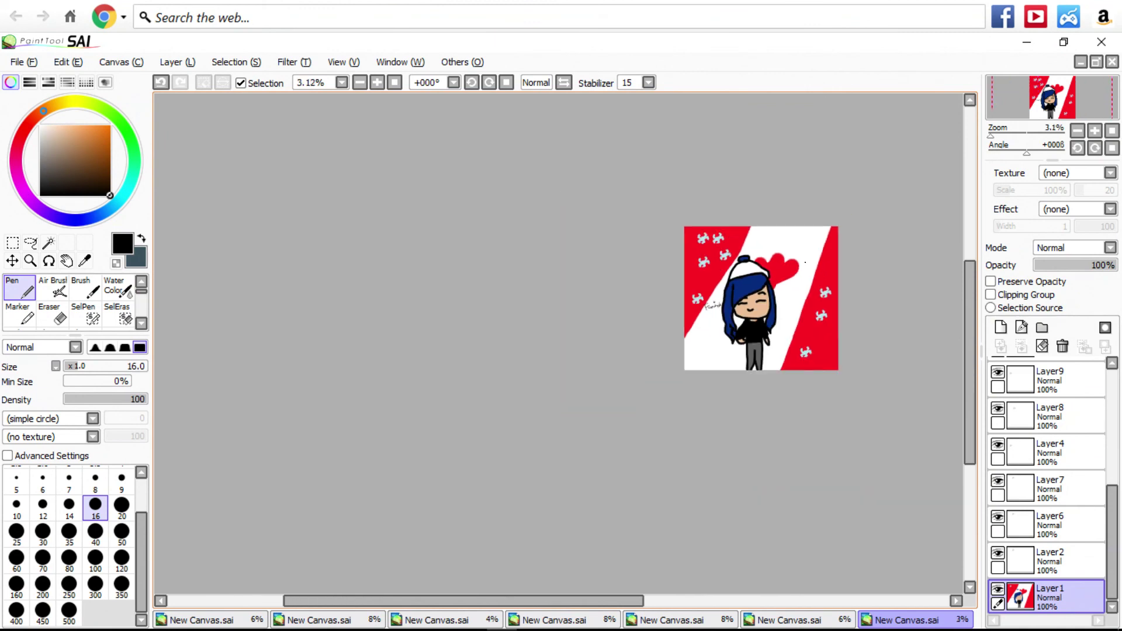
pyautogui.scroll(3, 715, 335)
pyautogui.scroll(1, 802, 262)
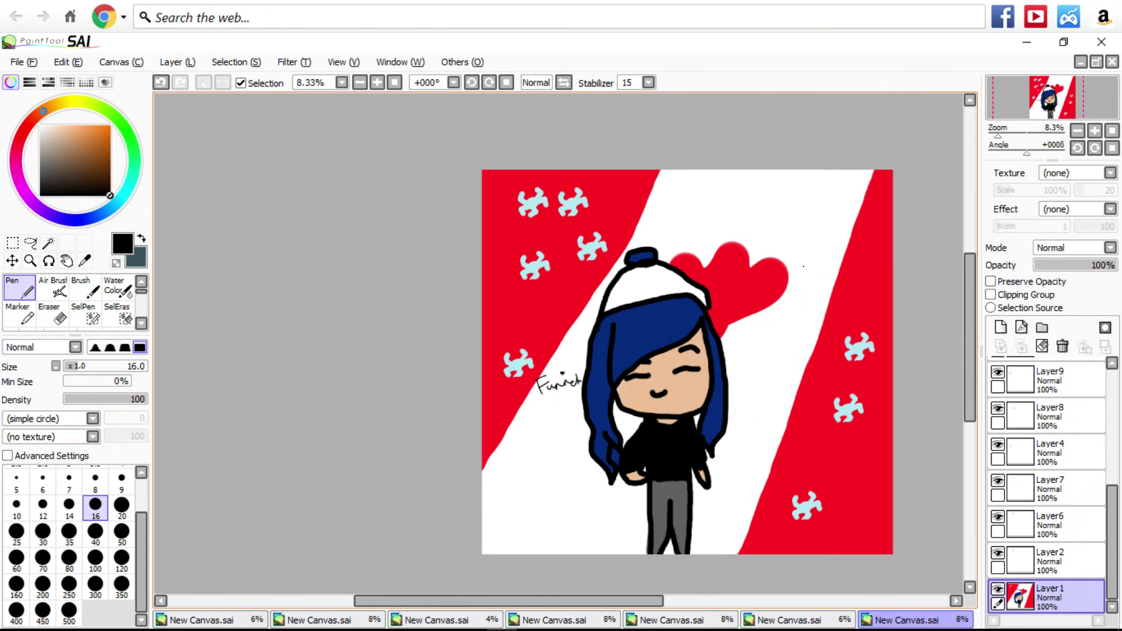
pyautogui.scroll(-3, 803, 266)
pyautogui.scroll(2, 794, 257)
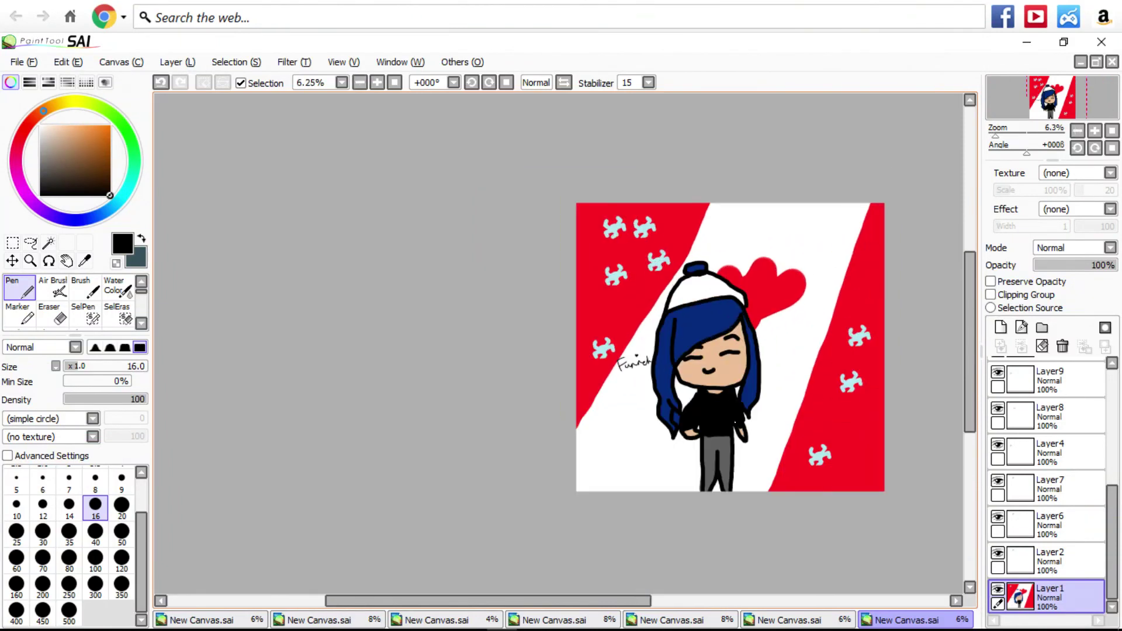
# Compare the flag picture with the yellow-face canvas and examine the canvas with the green pig.
pyautogui.click(824, 622)
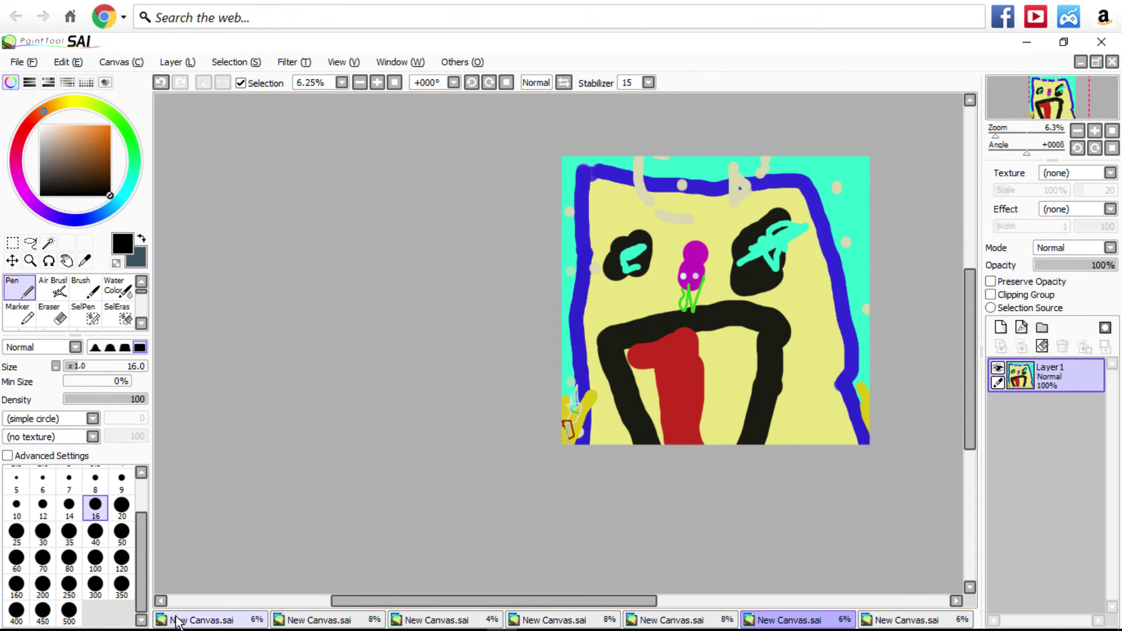
pyautogui.click(891, 620)
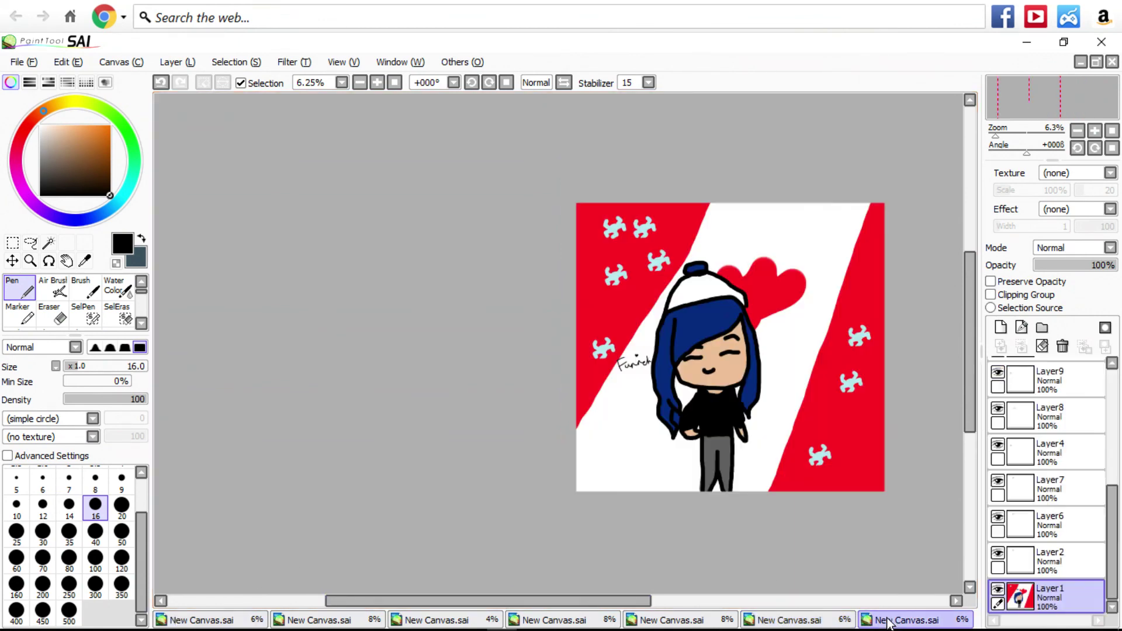
pyautogui.click(788, 620)
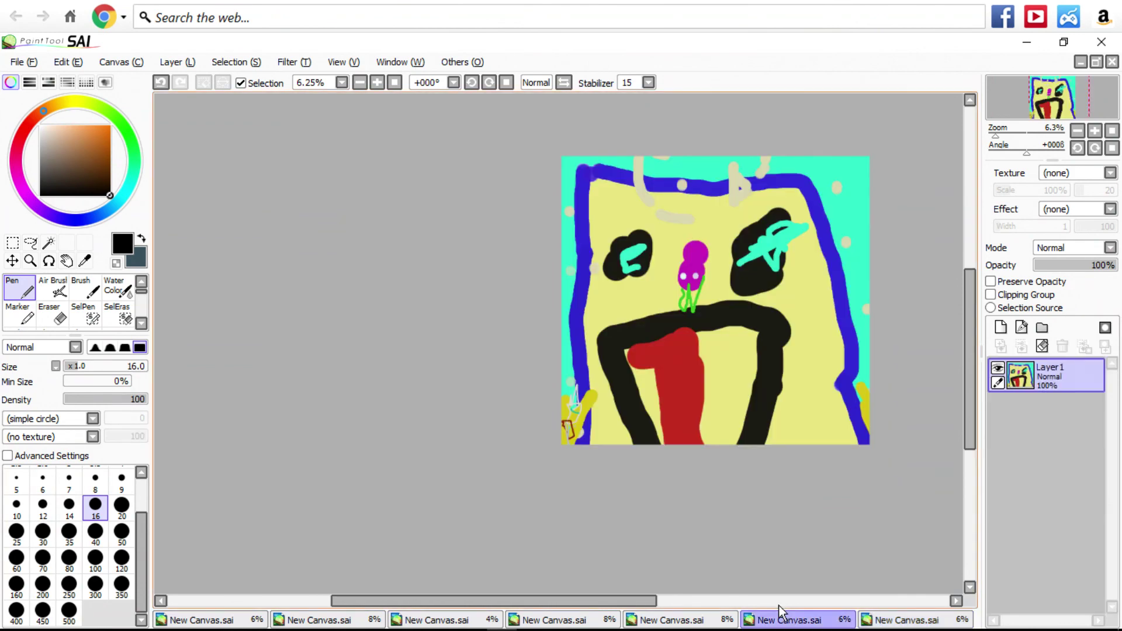
pyautogui.click(233, 620)
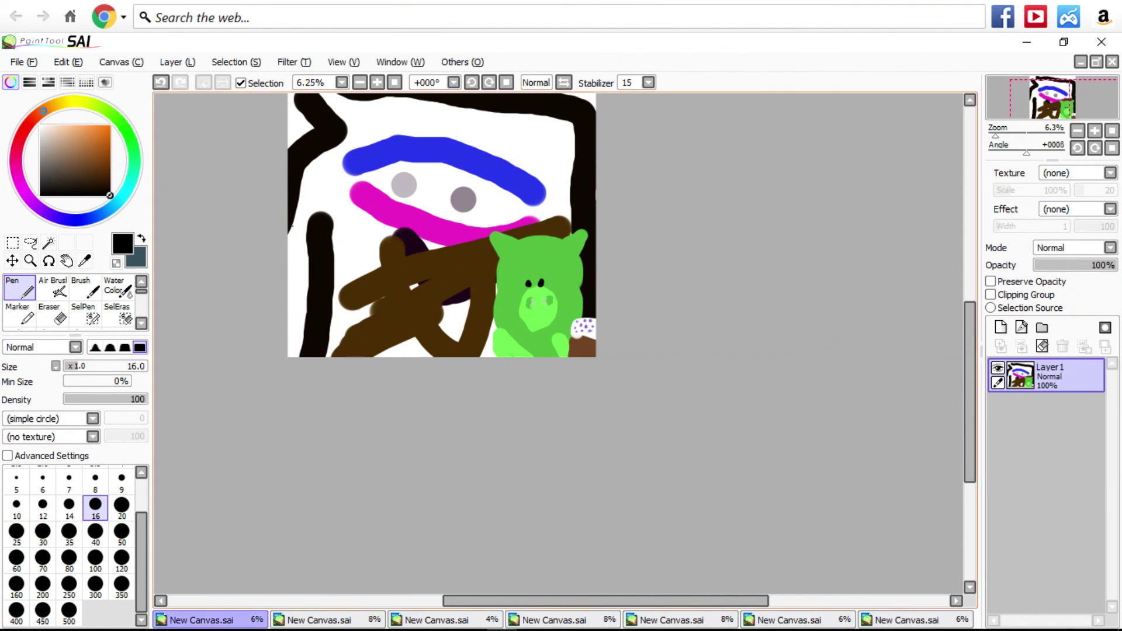
pyautogui.scroll(-3, 733, 273)
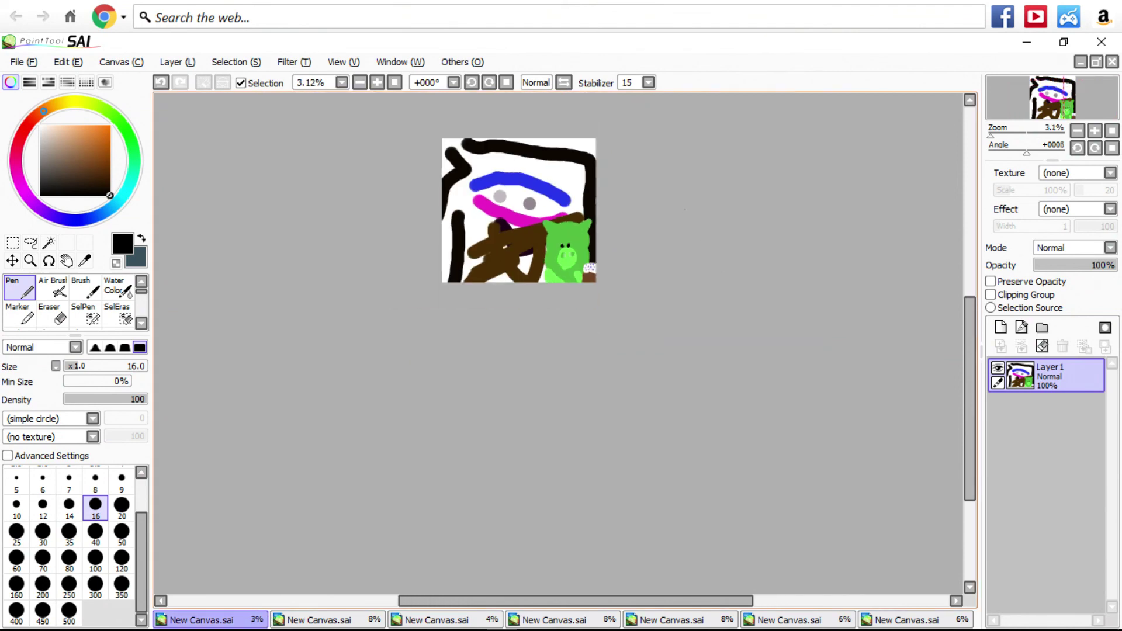
pyautogui.scroll(3, 685, 211)
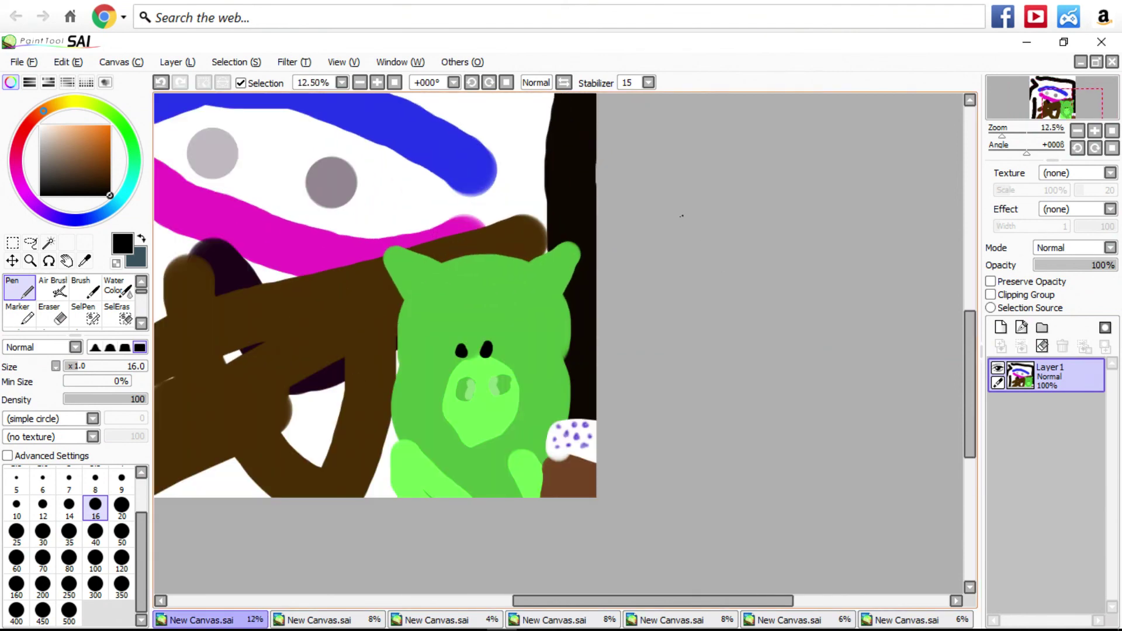
pyautogui.scroll(-4, 665, 228)
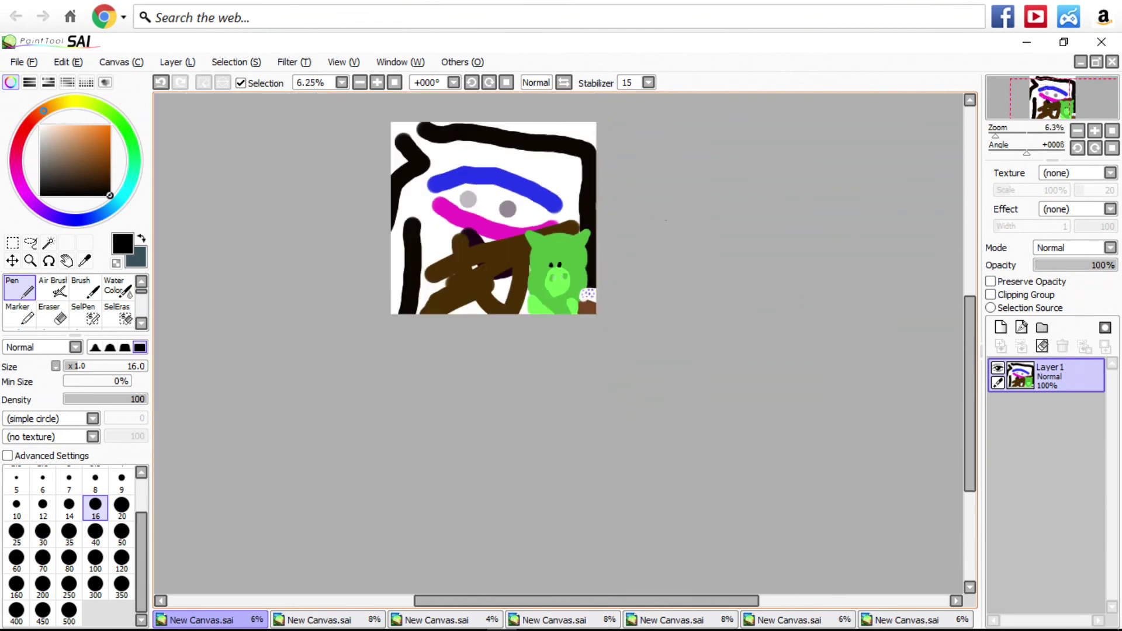
pyautogui.scroll(1, 633, 183)
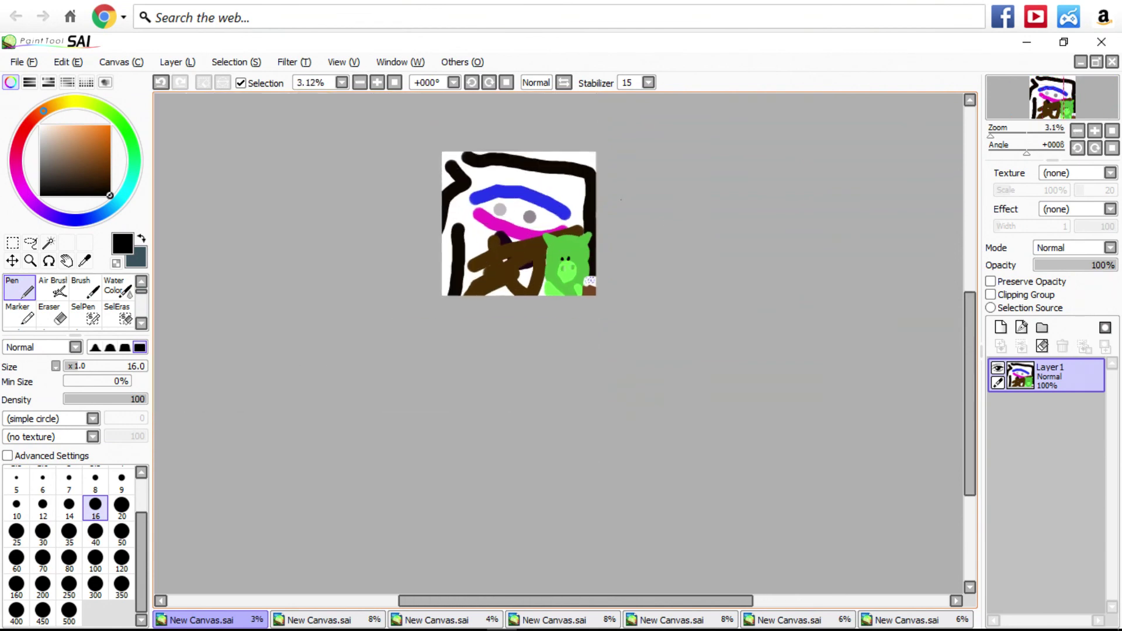
pyautogui.scroll(2, 620, 199)
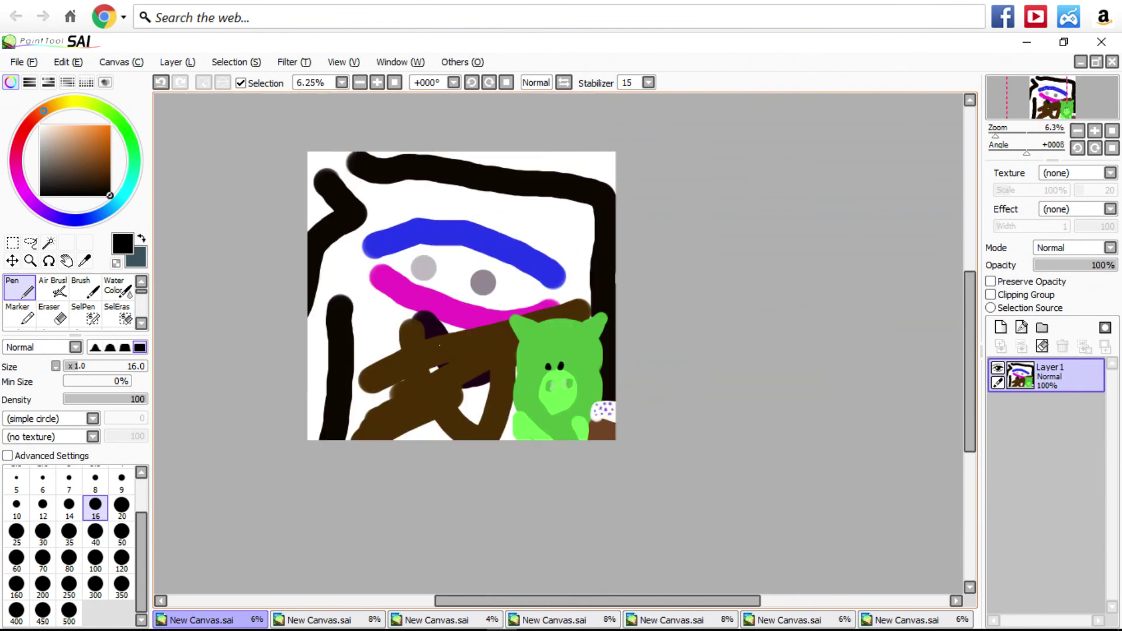